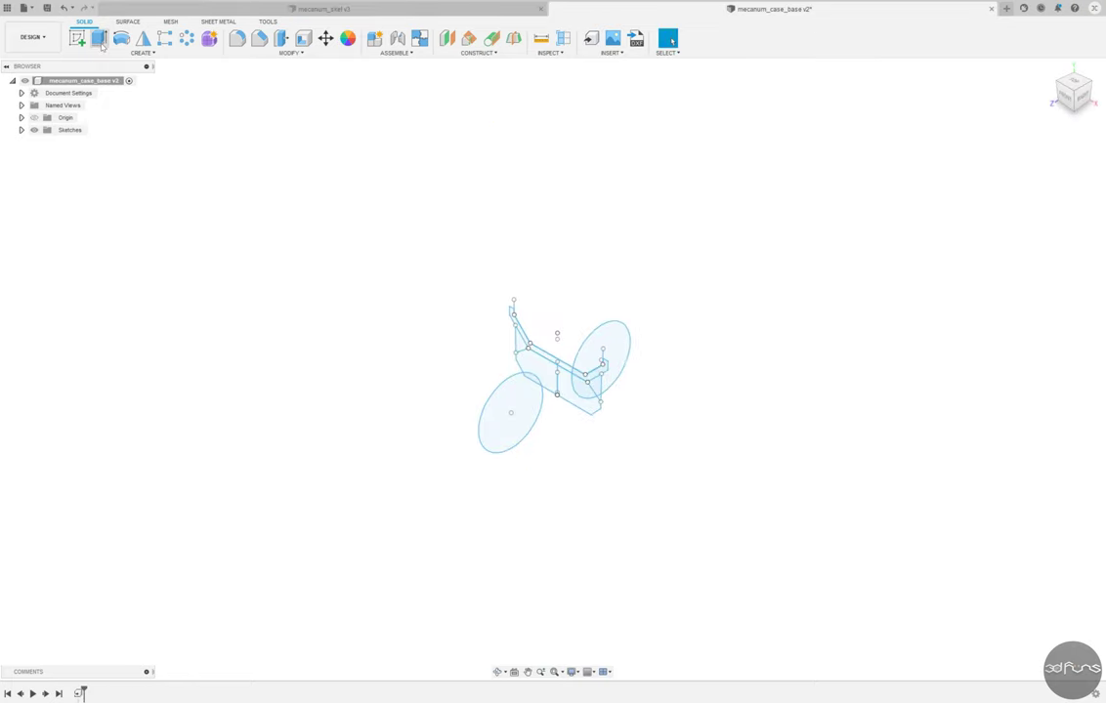
Step: Extrude the base profile 100 mm symmetrically into a new solid body
click(1055, 187)
click(1050, 226)
text(100)
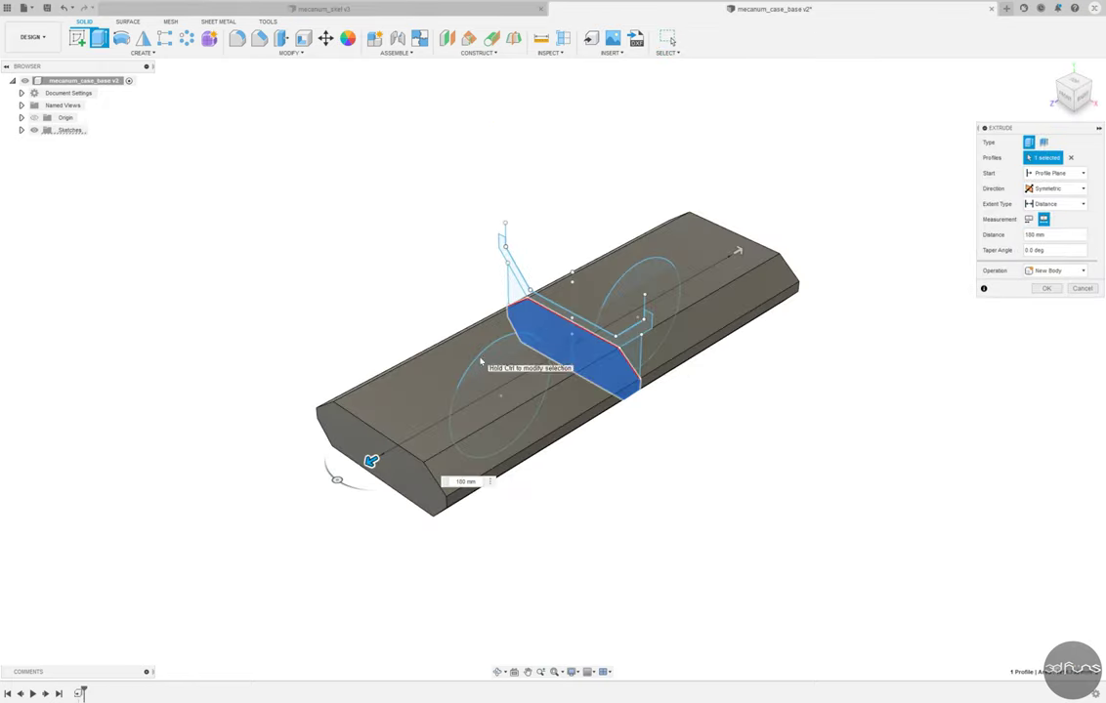
key(Return)
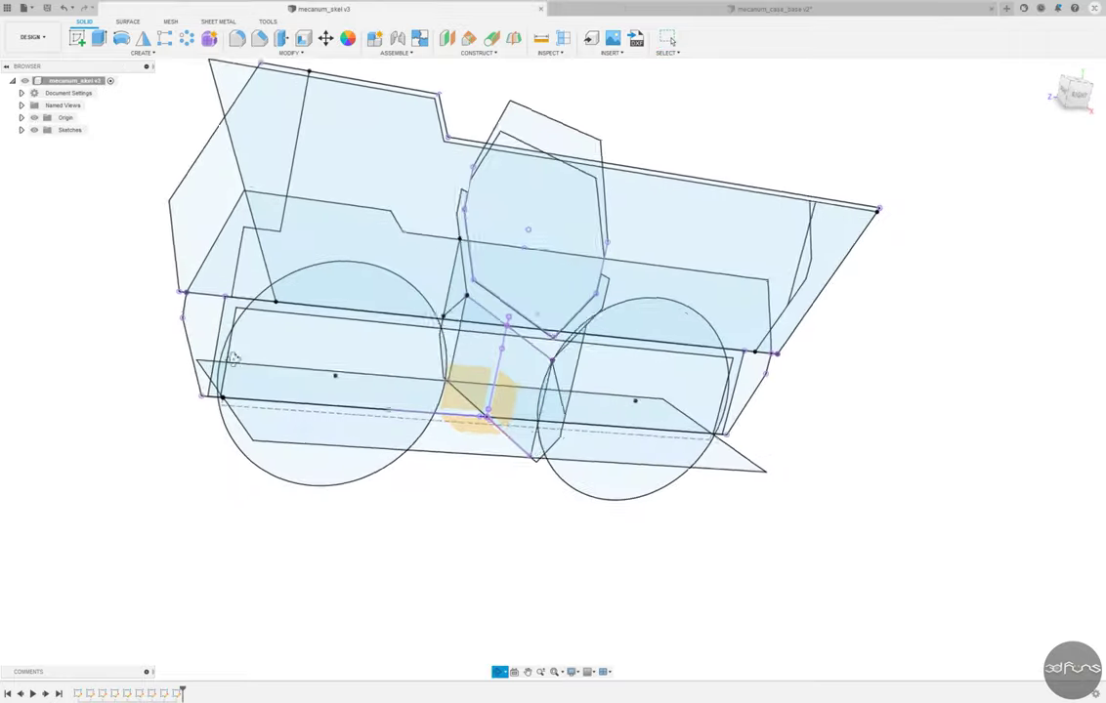
Step: Edit the derived design from the timeline to bring in the skeleton's side sketch
mouse_move(112, 430)
shift+middle_down()
mouse_move(129, 405)
mouse_move(141, 402)
mouse_move(138, 412)
shift+middle_up()
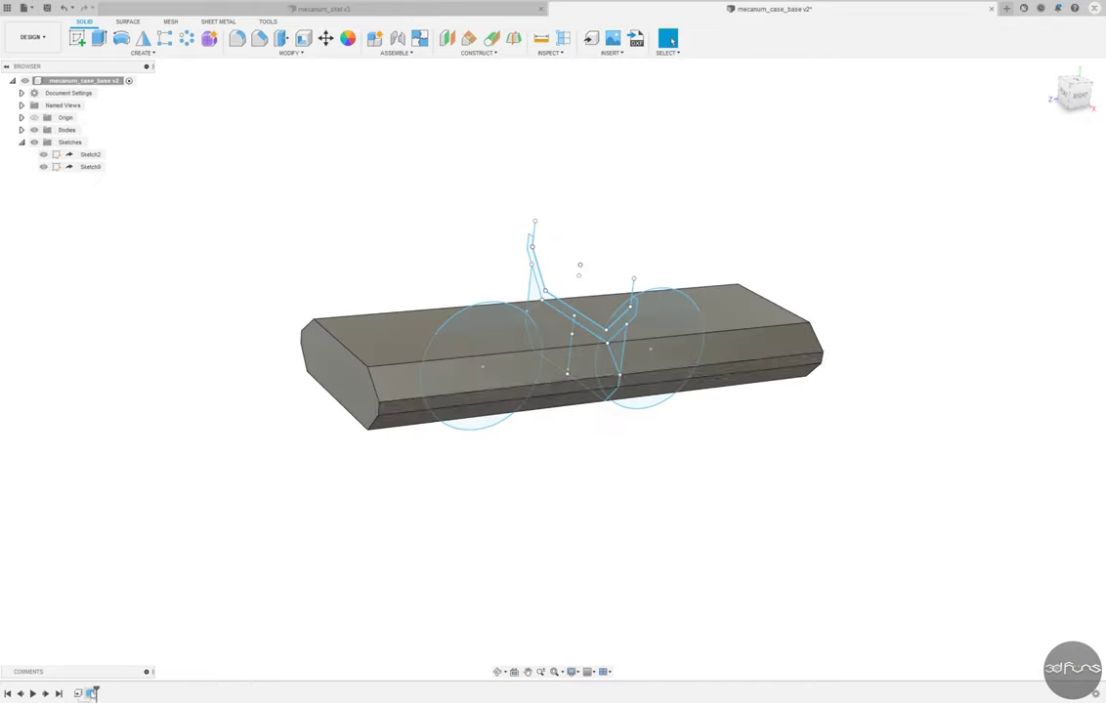
right_click(95, 692)
click(136, 580)
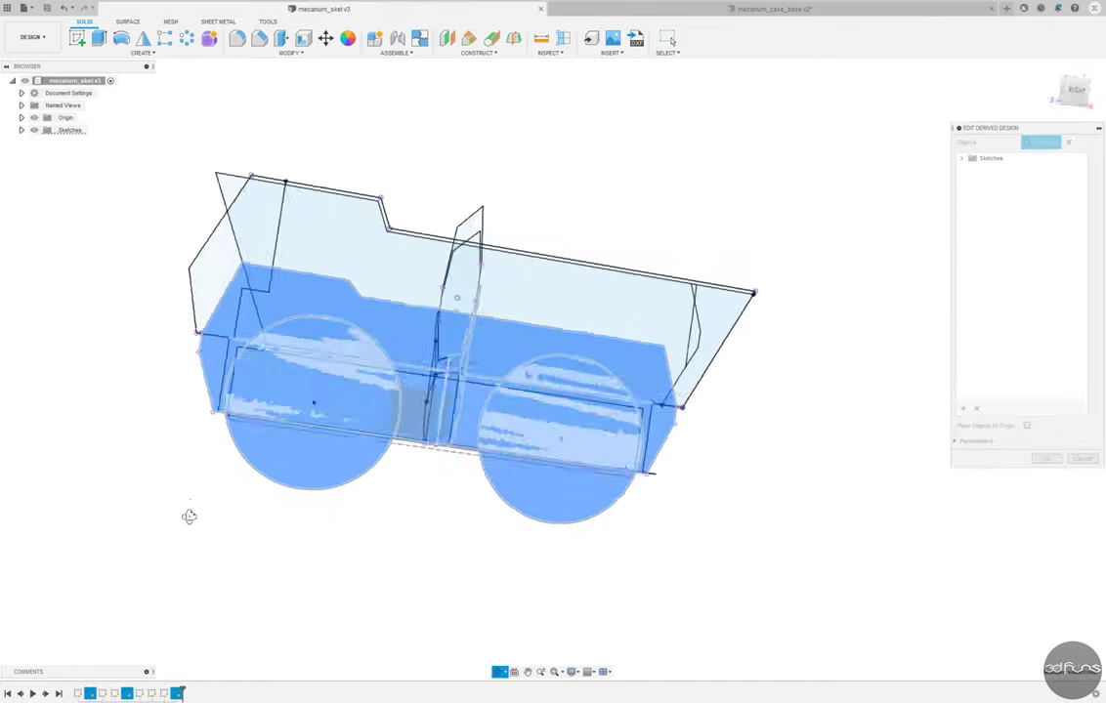
shift+middle_drag(189, 516, 234, 548)
Step: Extrude the Sketch5 side outline 100 mm symmetrically as an Intersect with the base body
click(98, 39)
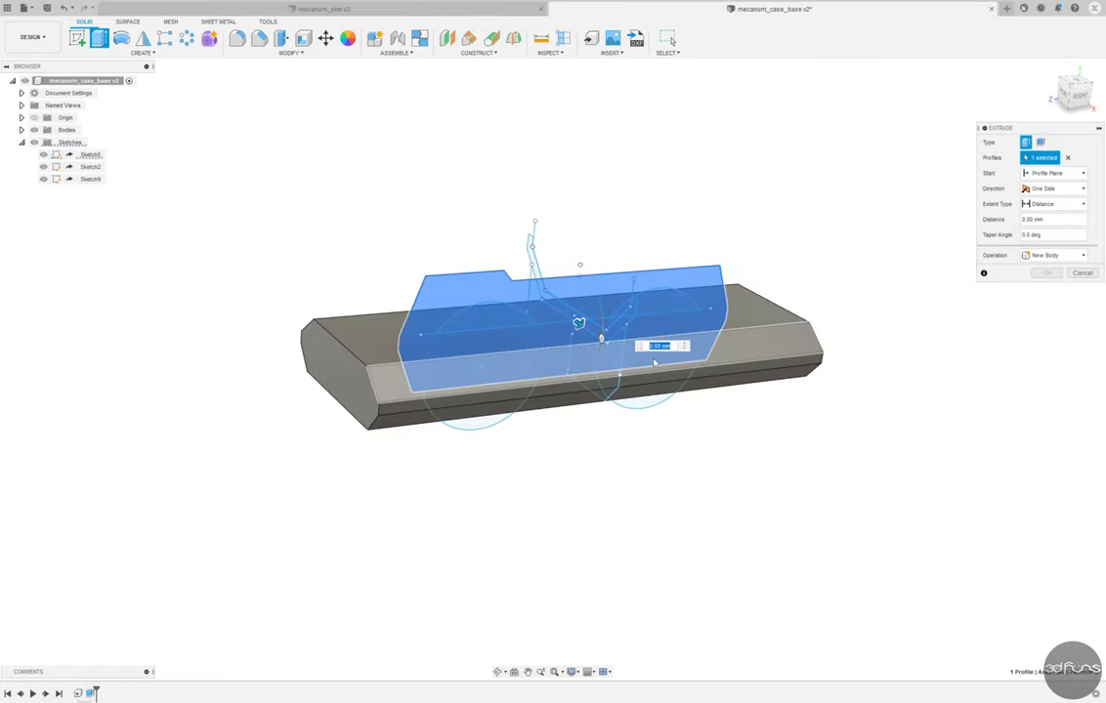
click(1055, 255)
click(1006, 293)
click(1055, 188)
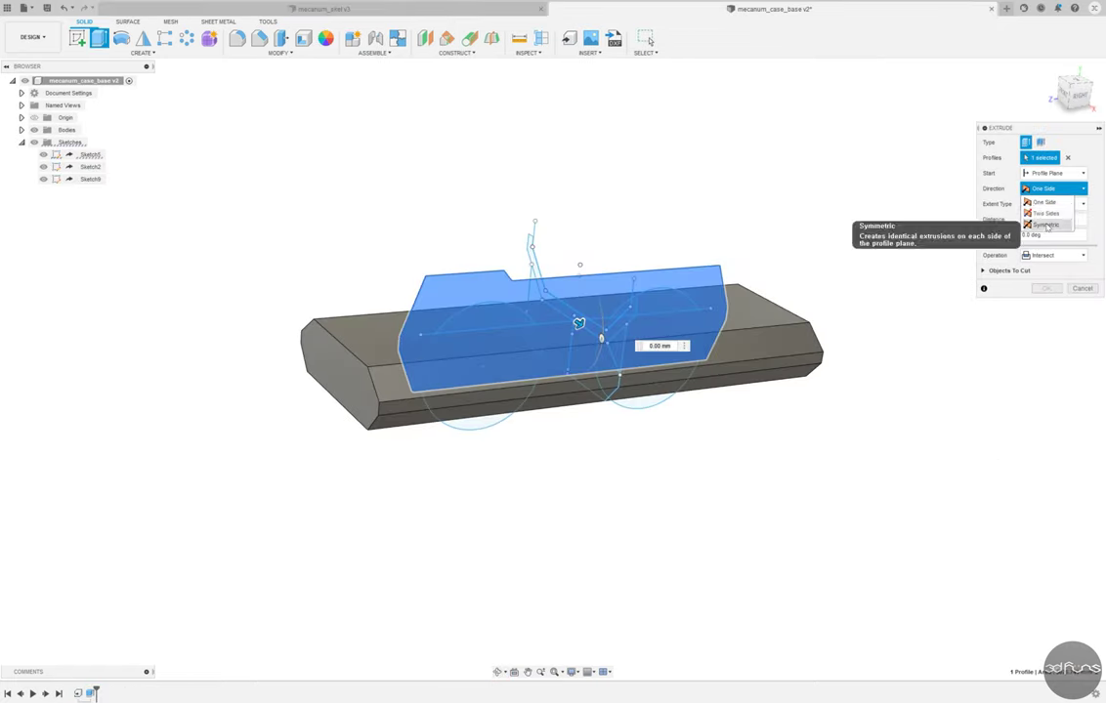
click(1047, 223)
text(100)
shift+middle_drag(501, 337, 802, 254)
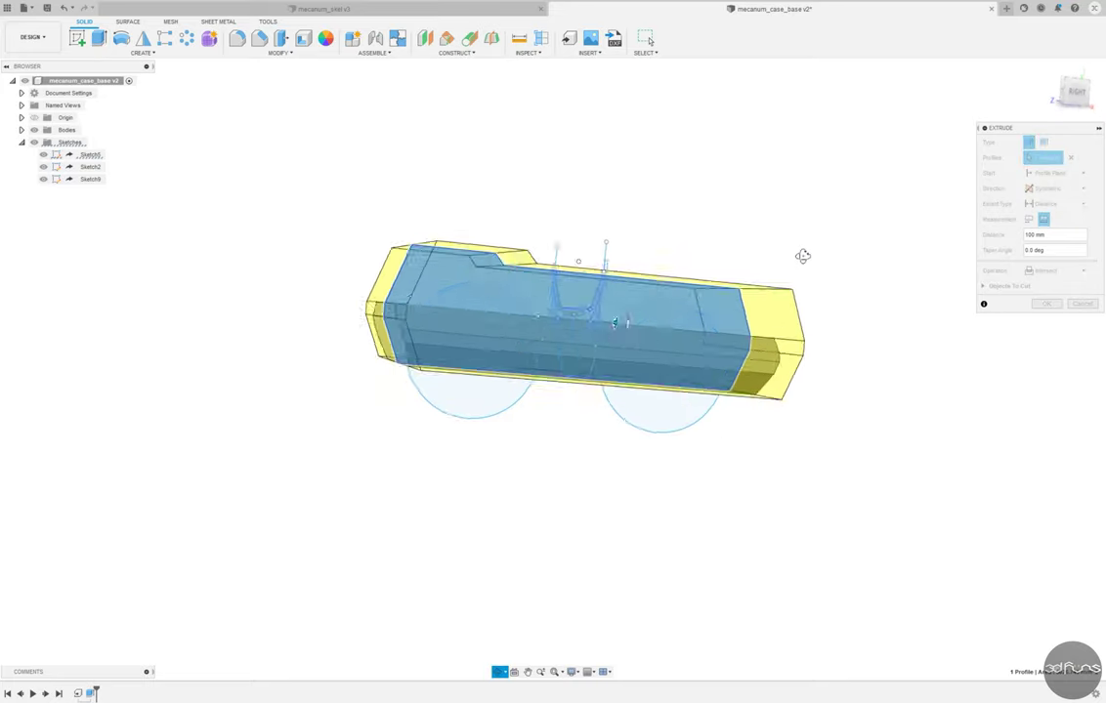
key(Return)
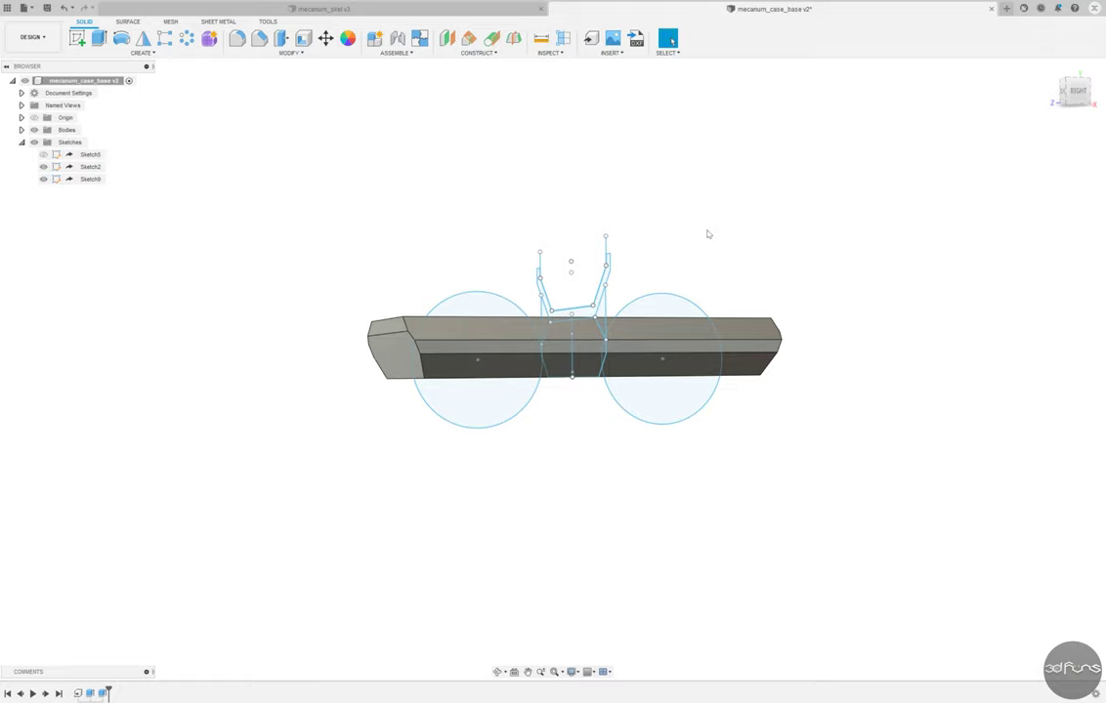
click(99, 37)
click(479, 352)
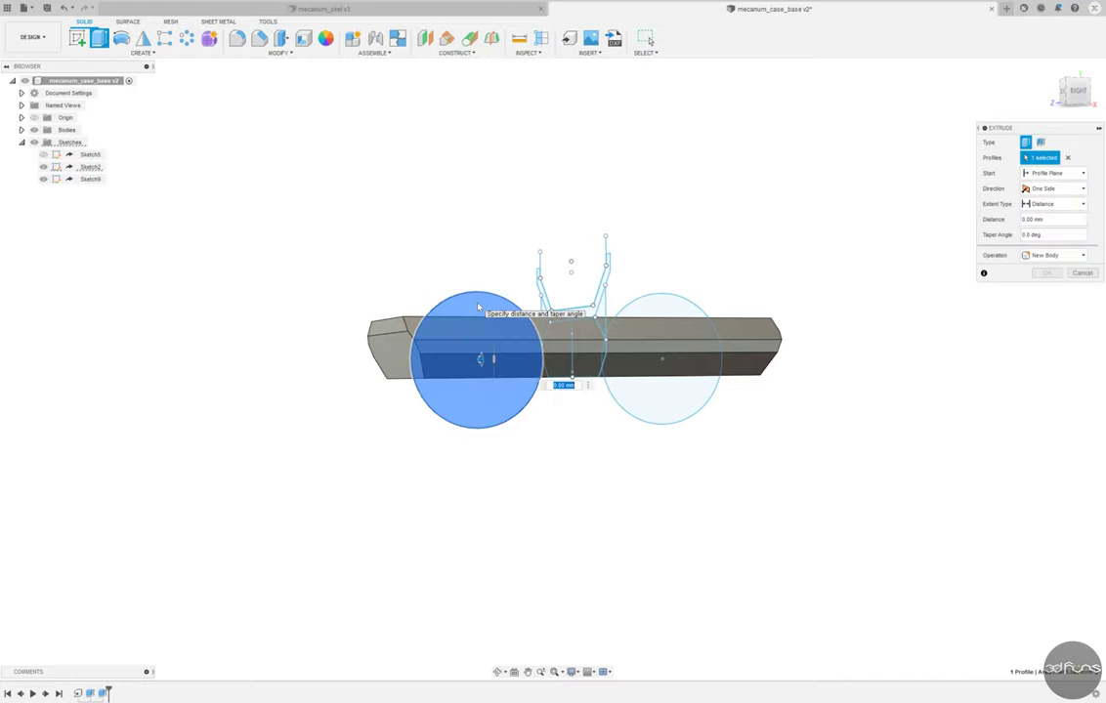
click(664, 353)
click(1053, 173)
click(1041, 209)
shift+middle_drag(822, 377, 846, 328)
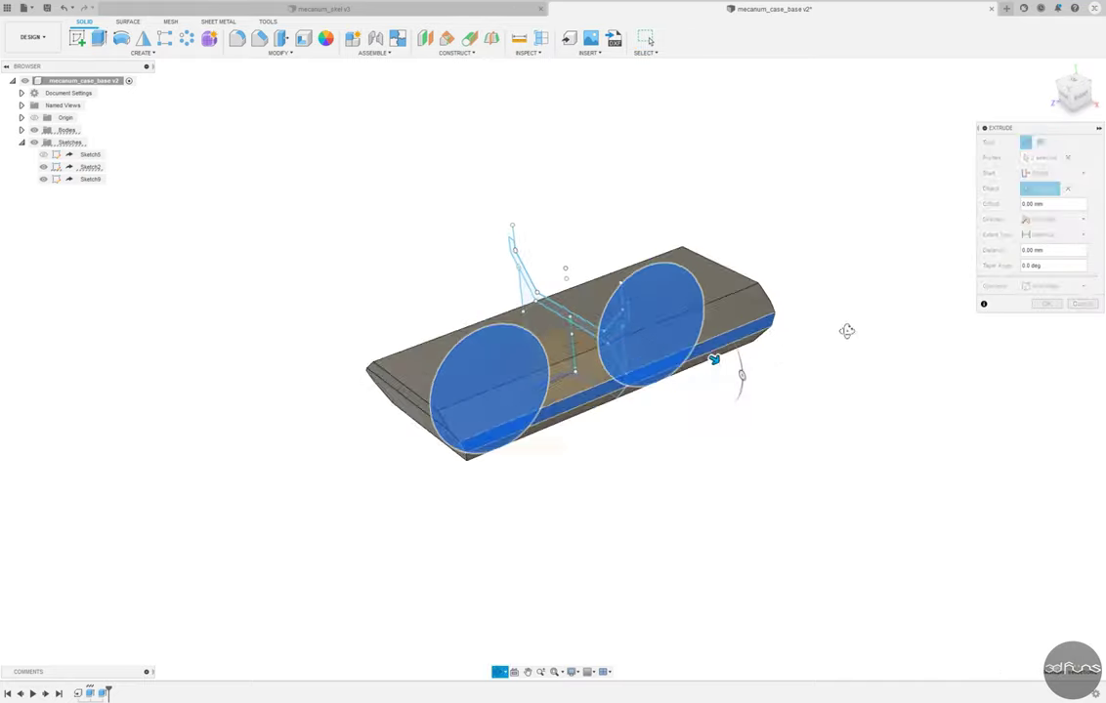
click(589, 310)
click(1051, 234)
click(1038, 247)
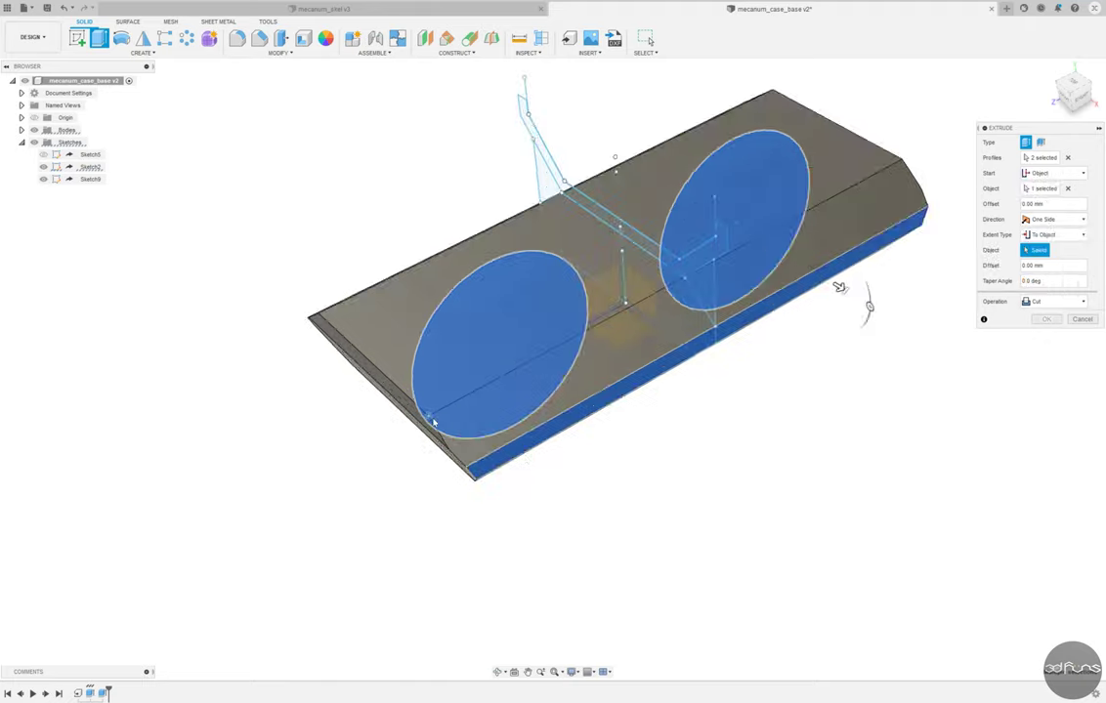
click(839, 289)
mouse_move(693, 467)
shift+middle_down()
mouse_move(846, 385)
mouse_move(918, 293)
shift+middle_up()
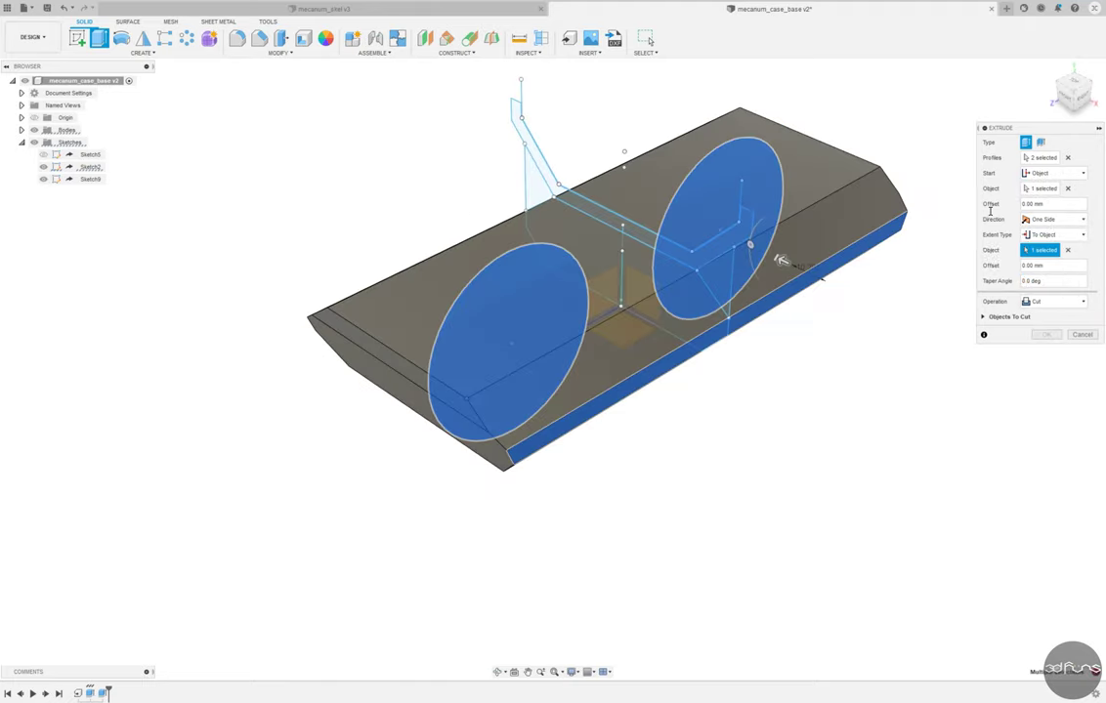
click(1042, 174)
click(1041, 220)
click(1041, 174)
click(1066, 190)
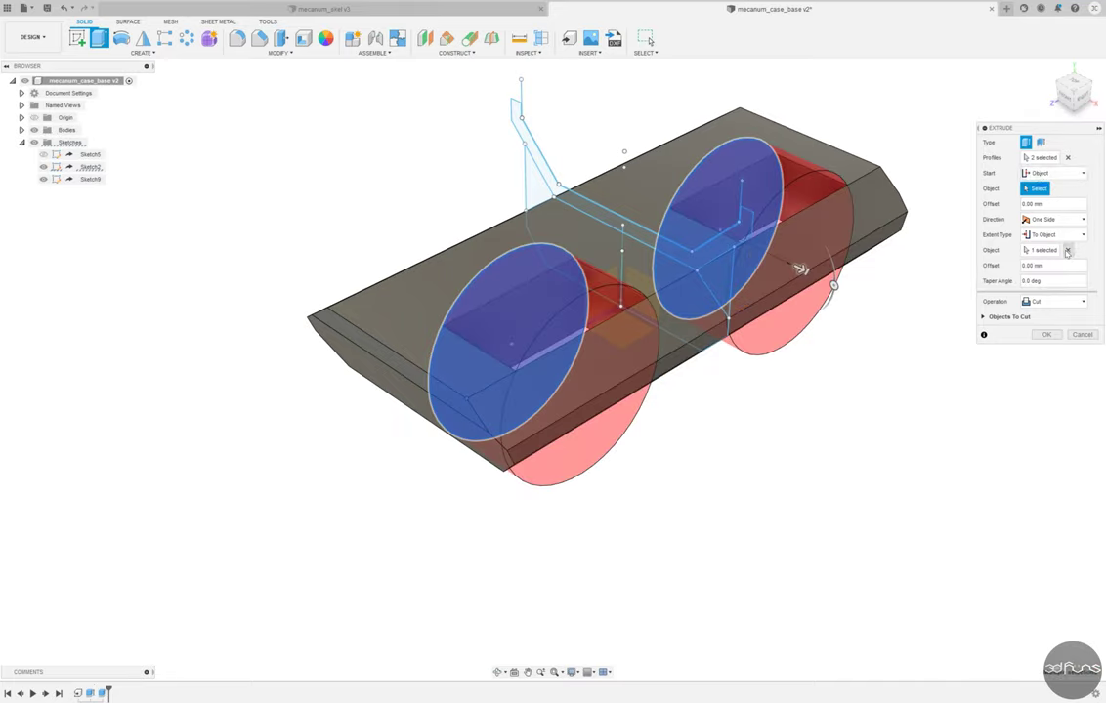
click(1067, 251)
click(1037, 188)
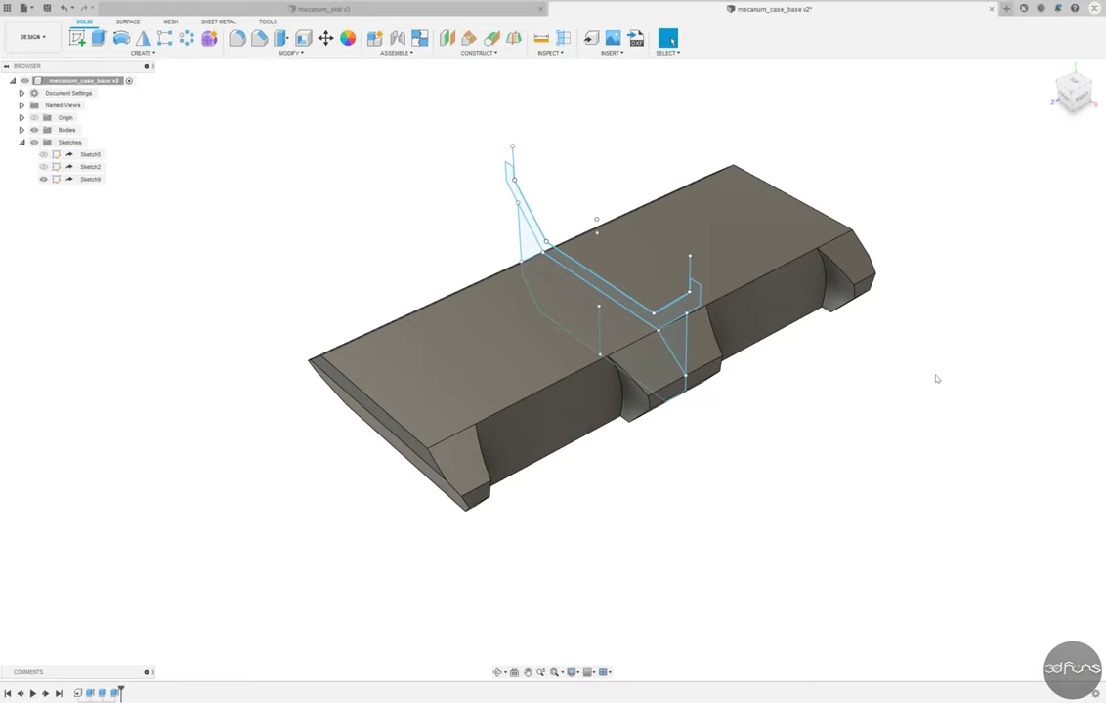
key(i)
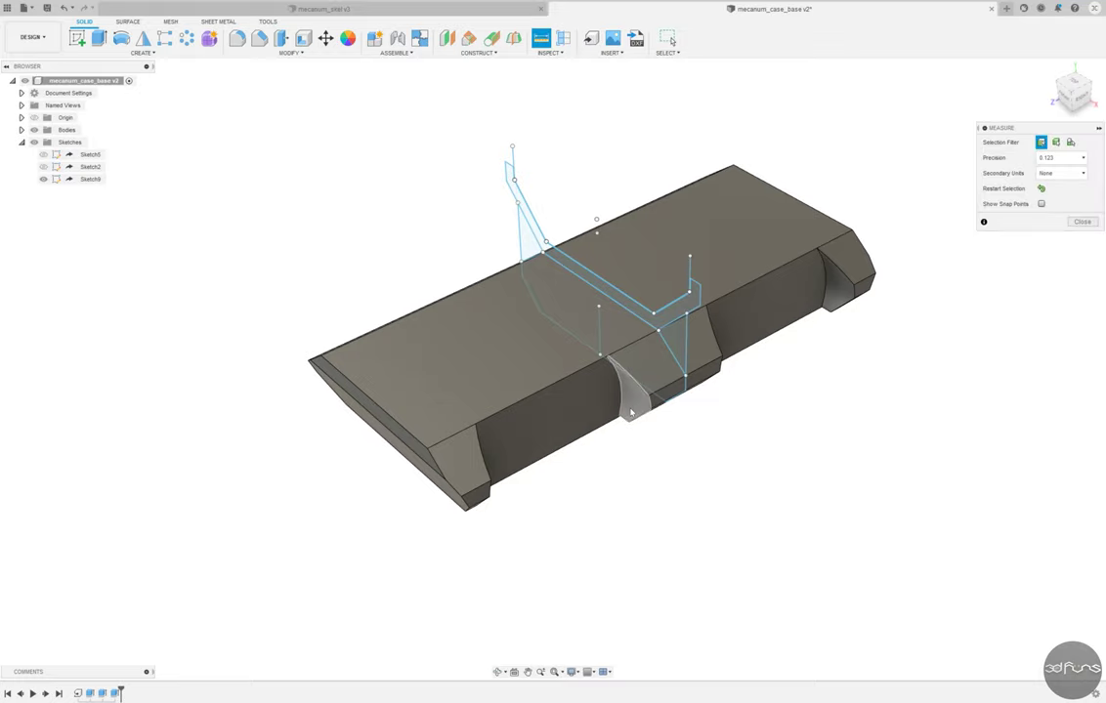
click(630, 391)
key(Escape)
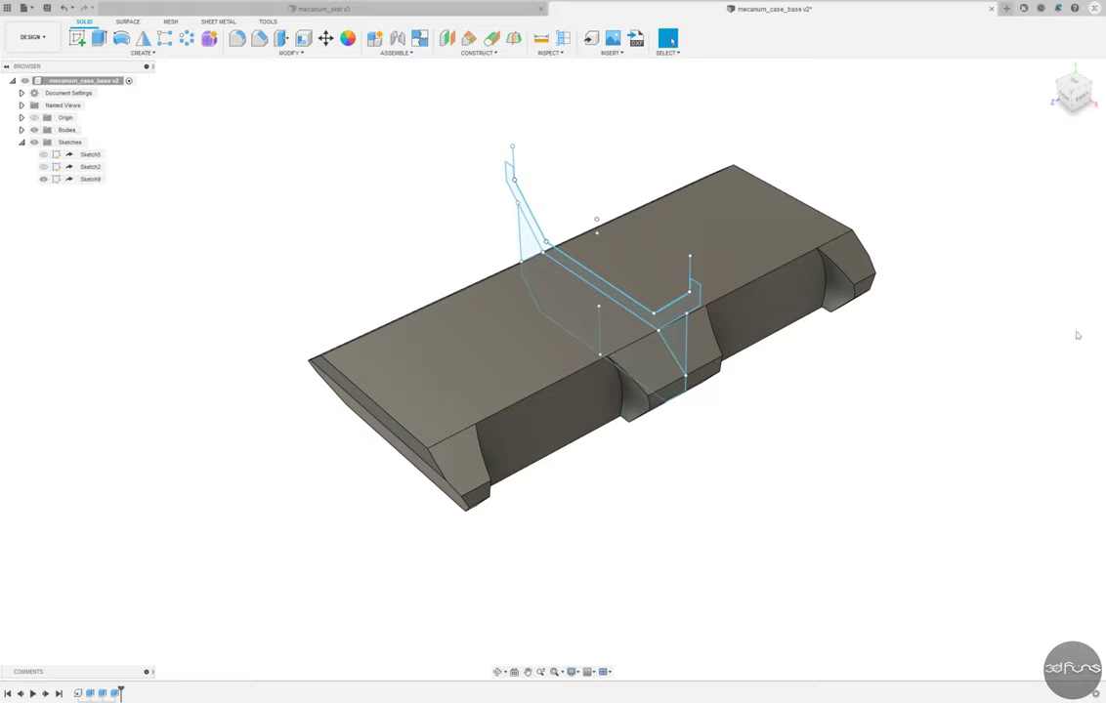
key(ctrl+z)
key(ctrl+z)
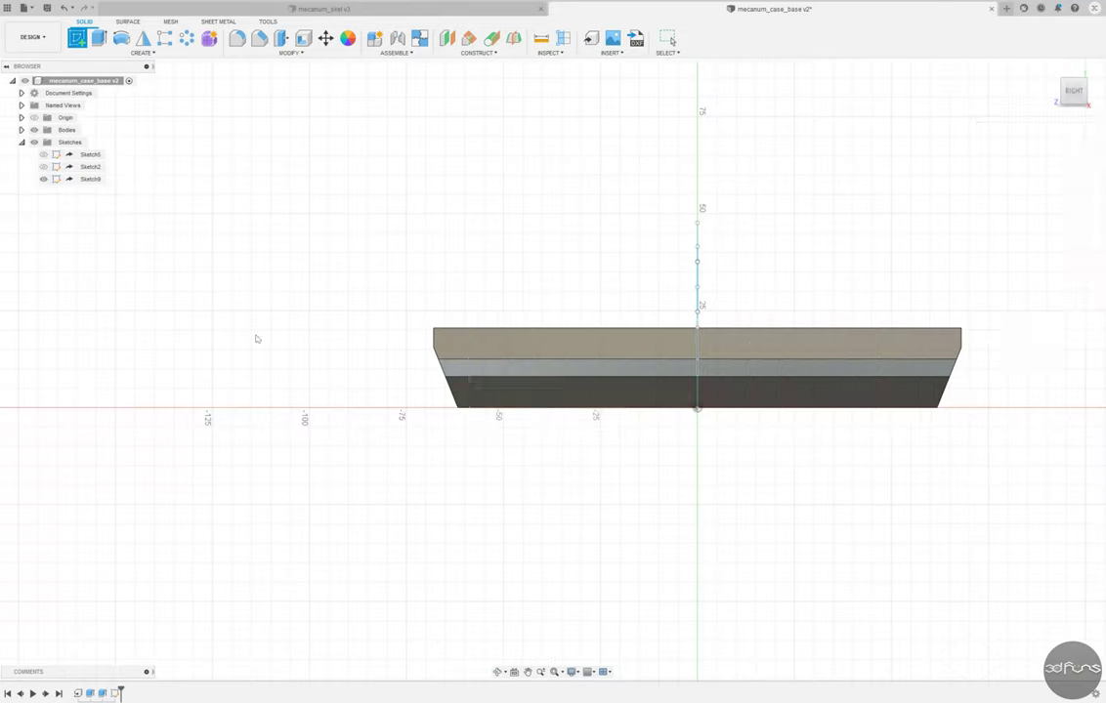
Step: Sketch on the side plane with both wheel circles projected and larger concentric circles around them
click(143, 51)
click(200, 234)
click(535, 290)
click(808, 290)
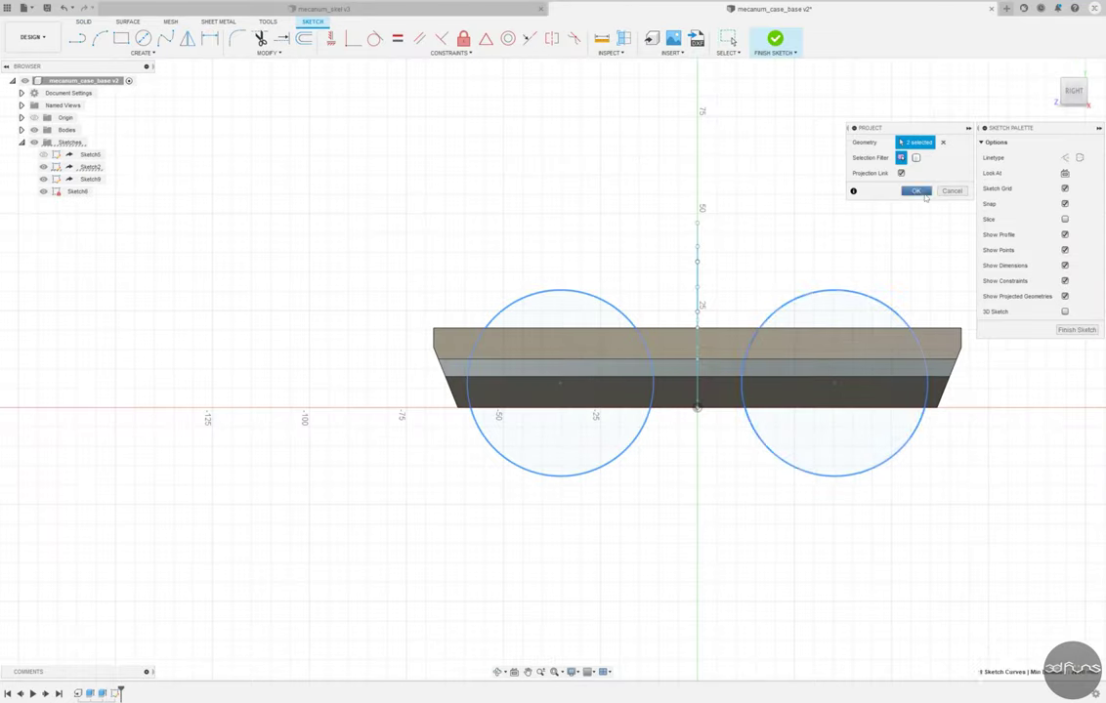
click(915, 191)
key(c)
click(559, 382)
key(c)
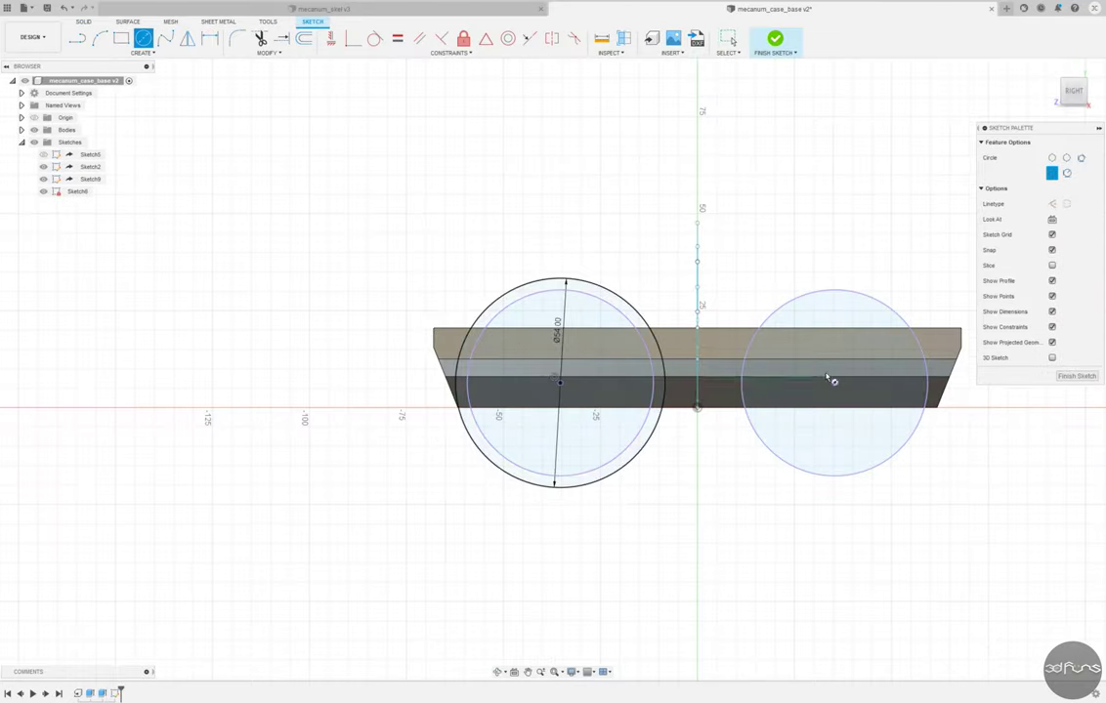
click(834, 382)
click(939, 382)
click(774, 39)
Step: Cut the upper ring profiles of both circles through the body in both directions
shift+middle_drag(684, 195, 328, 239)
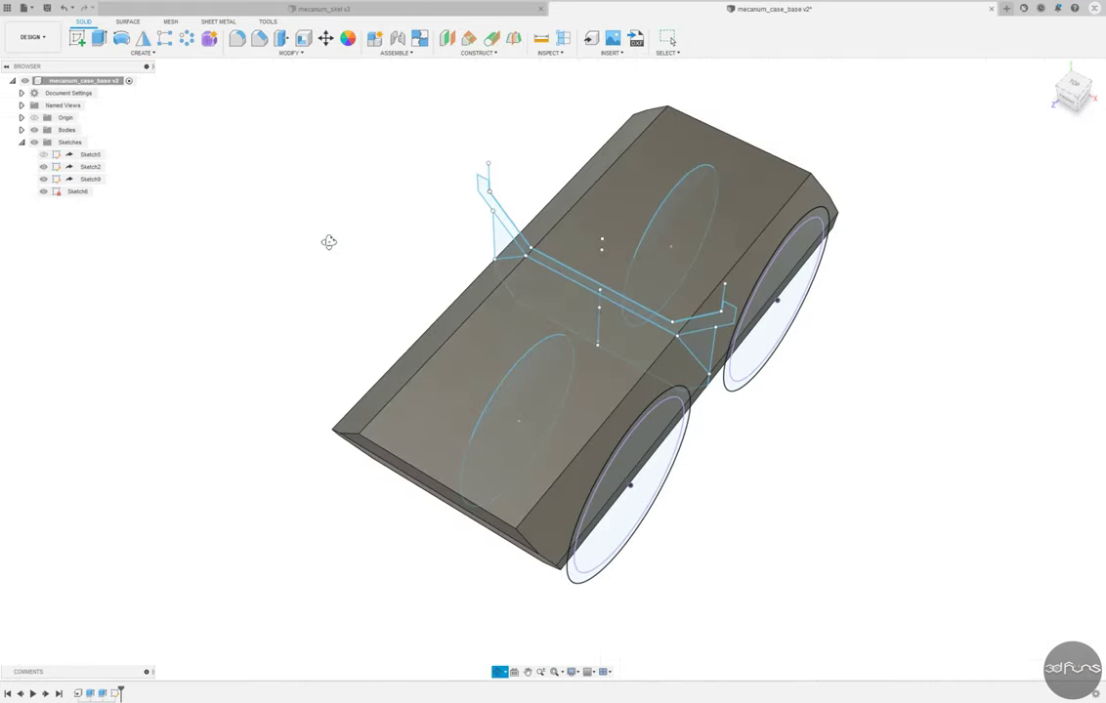
key(e)
scroll(592, 451, up, 3)
click(592, 452)
scroll(494, 420, up, 2)
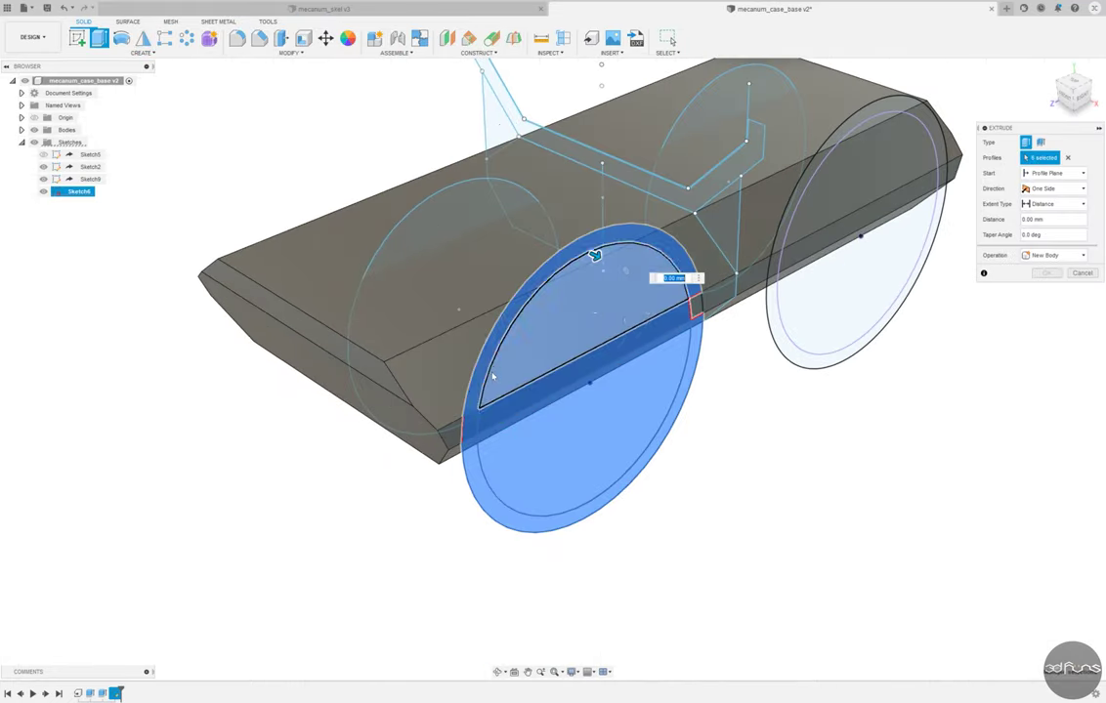
click(642, 273)
click(876, 162)
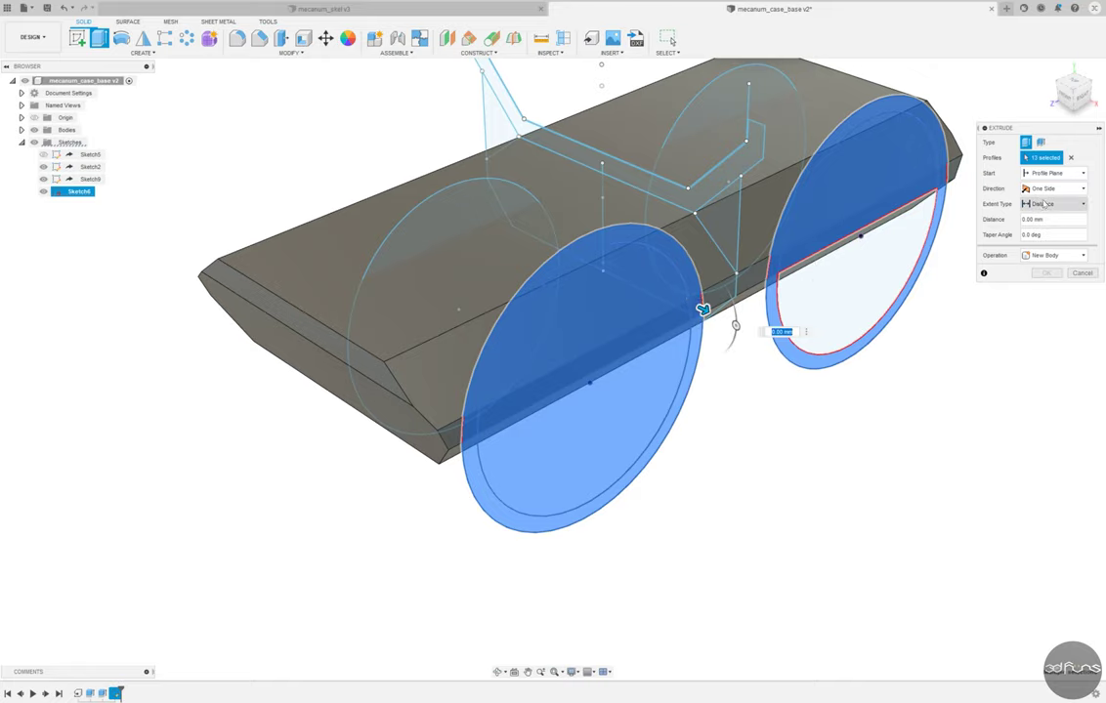
click(1053, 203)
click(1047, 244)
click(1045, 307)
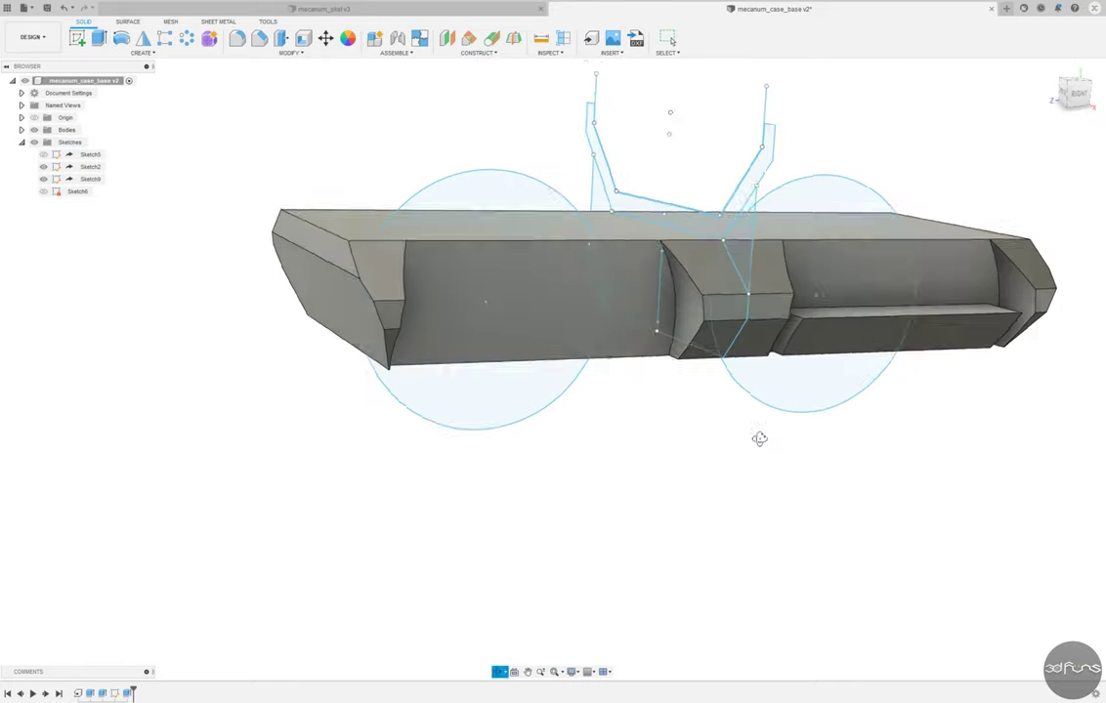
Step: Reopen the recess cut without changes and view the body from above
double_click(125, 692)
key(Escape)
shift+middle_drag(175, 587, 603, 482)
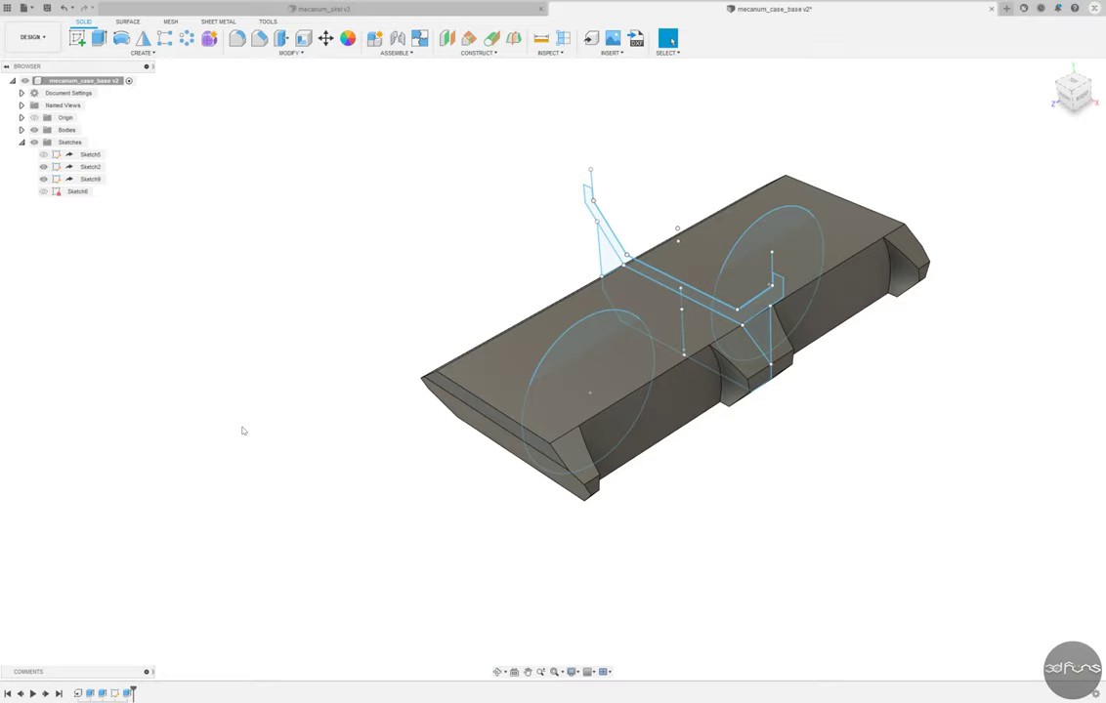
scroll(340, 420, down, 2)
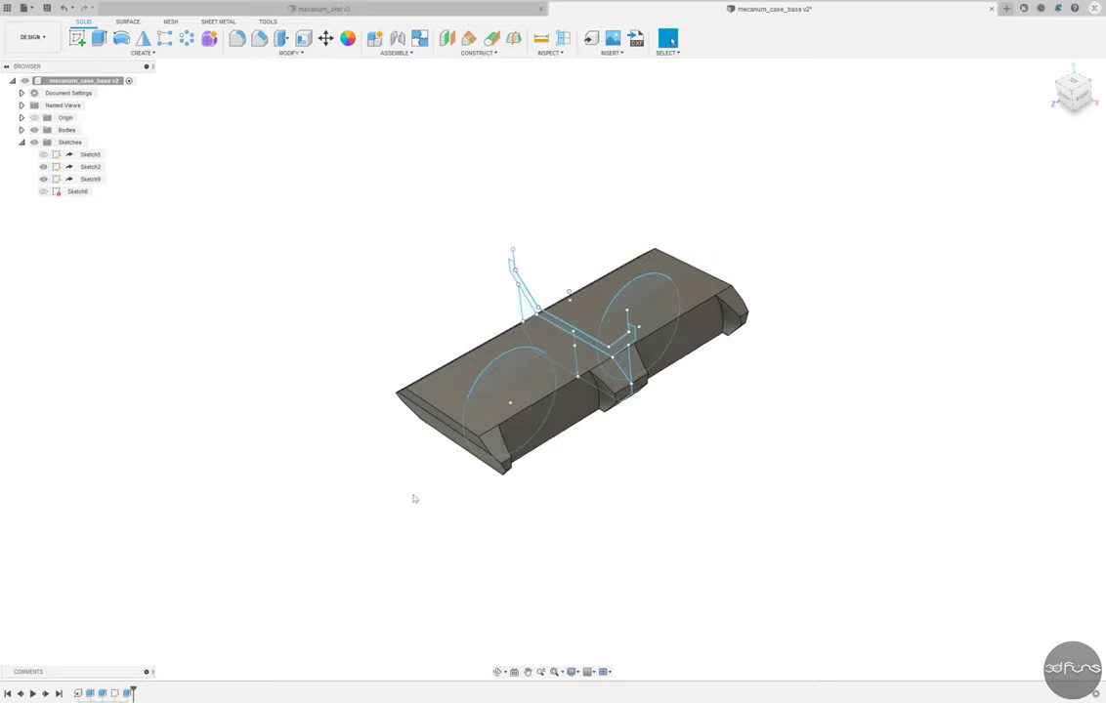
Step: Reopen Sketch6 and draw a rectangle from the left circle's top to the lower left
right_click(115, 693)
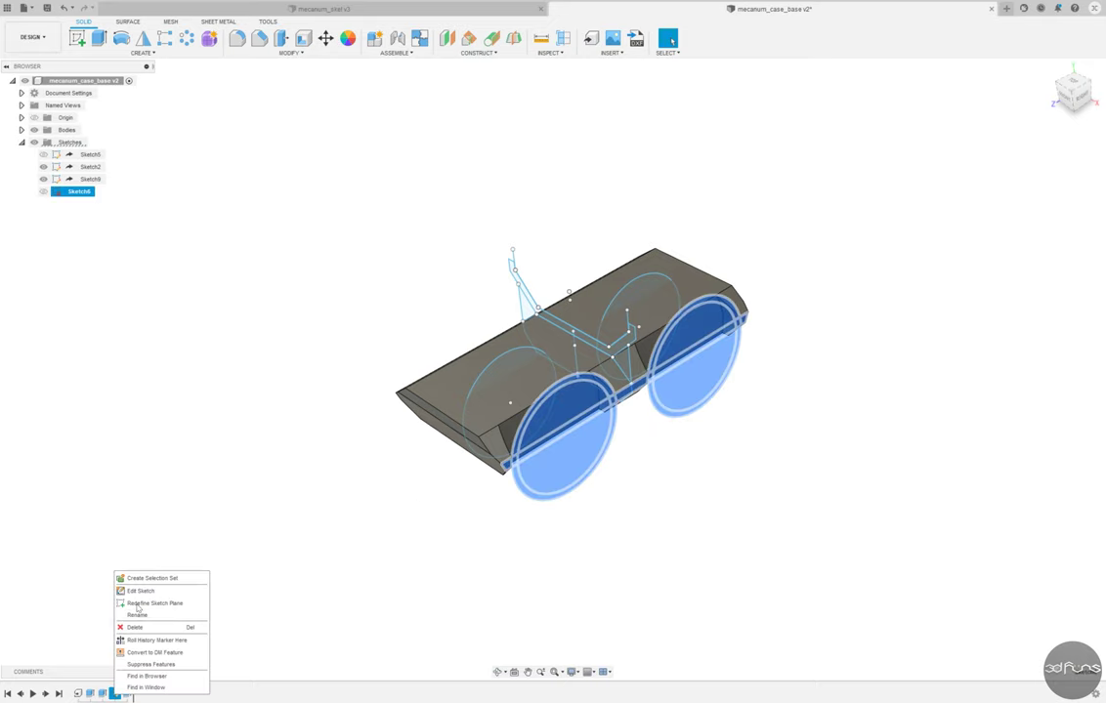
click(147, 576)
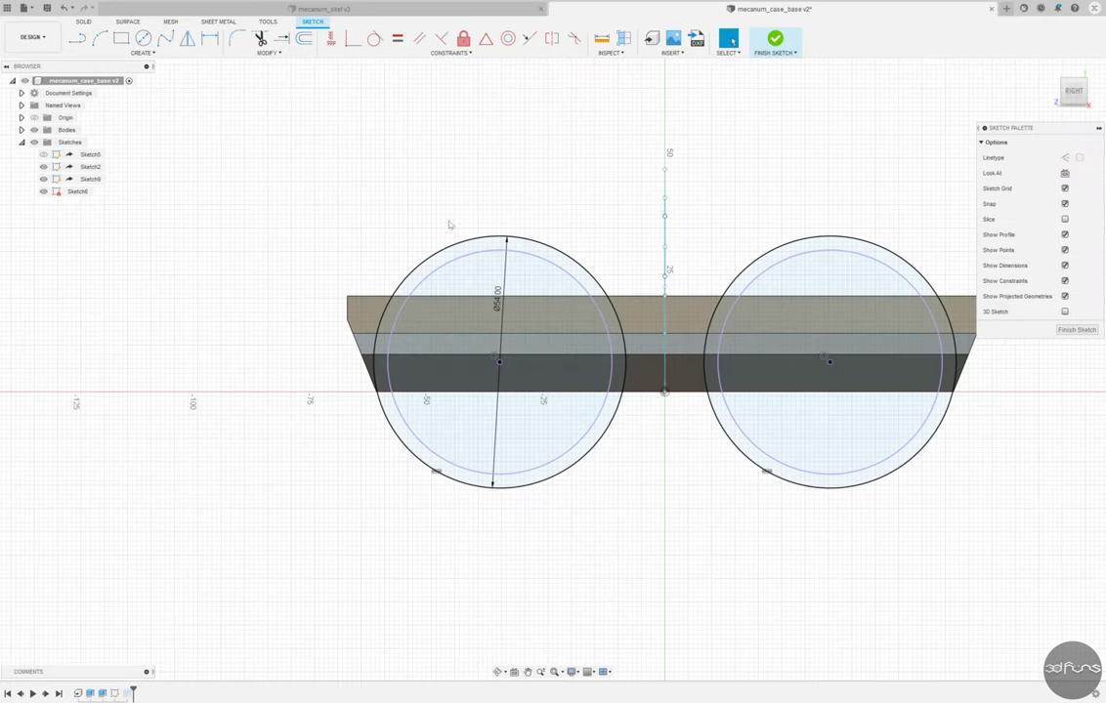
key(r)
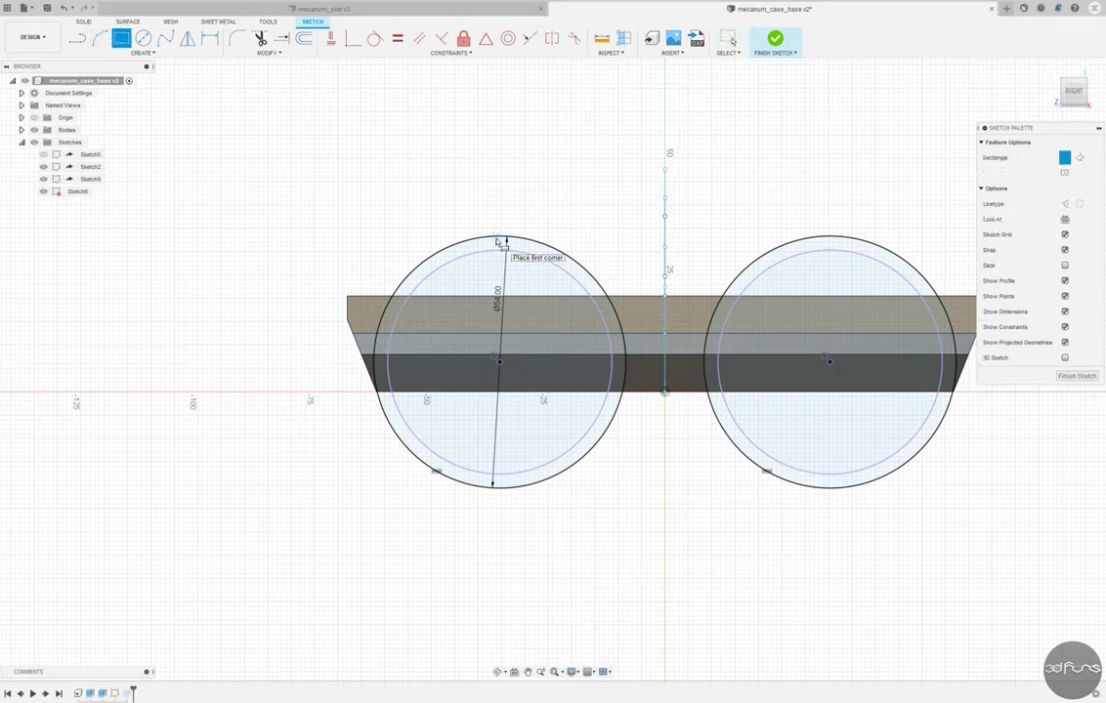
click(505, 240)
click(198, 489)
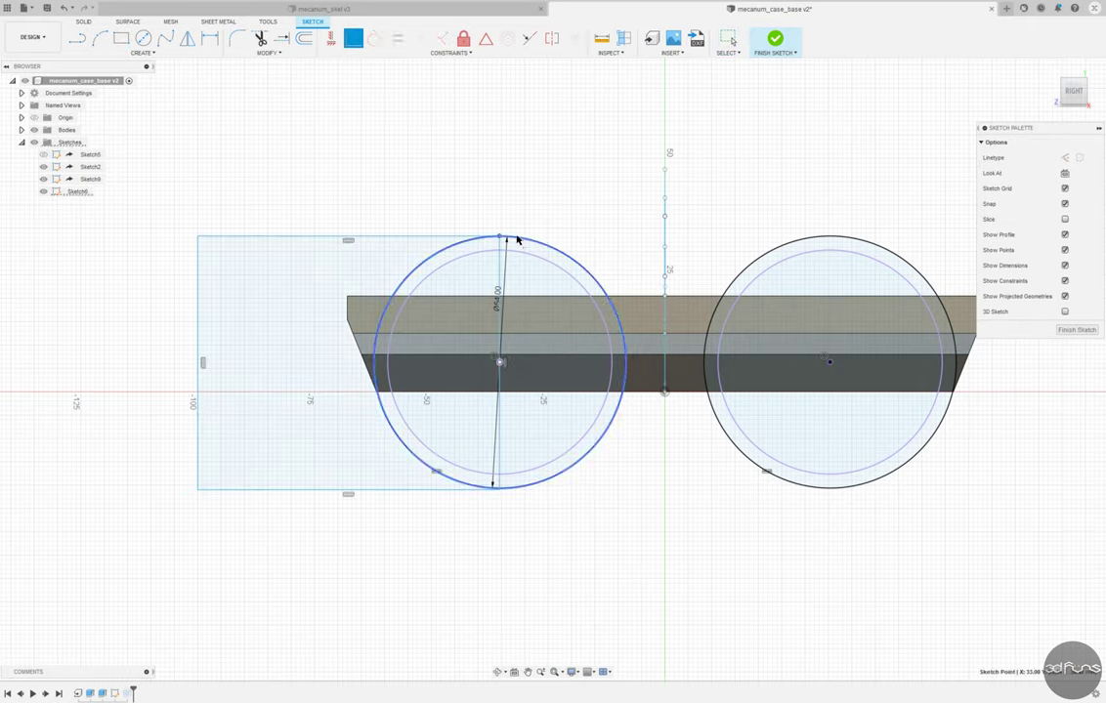
click(502, 489)
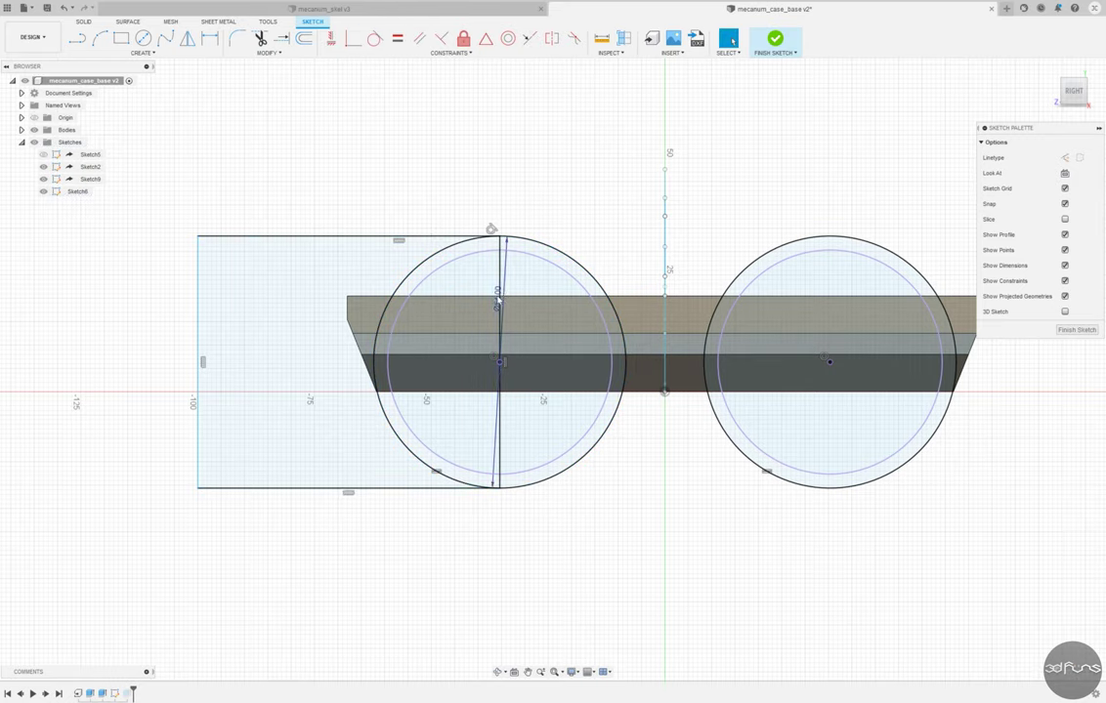
drag(498, 293, 577, 224)
scroll(889, 432, up, 2)
Step: Add an 8 mm tall tab rectangle beside the right circle, bottom edge aligned with the body
key(r)
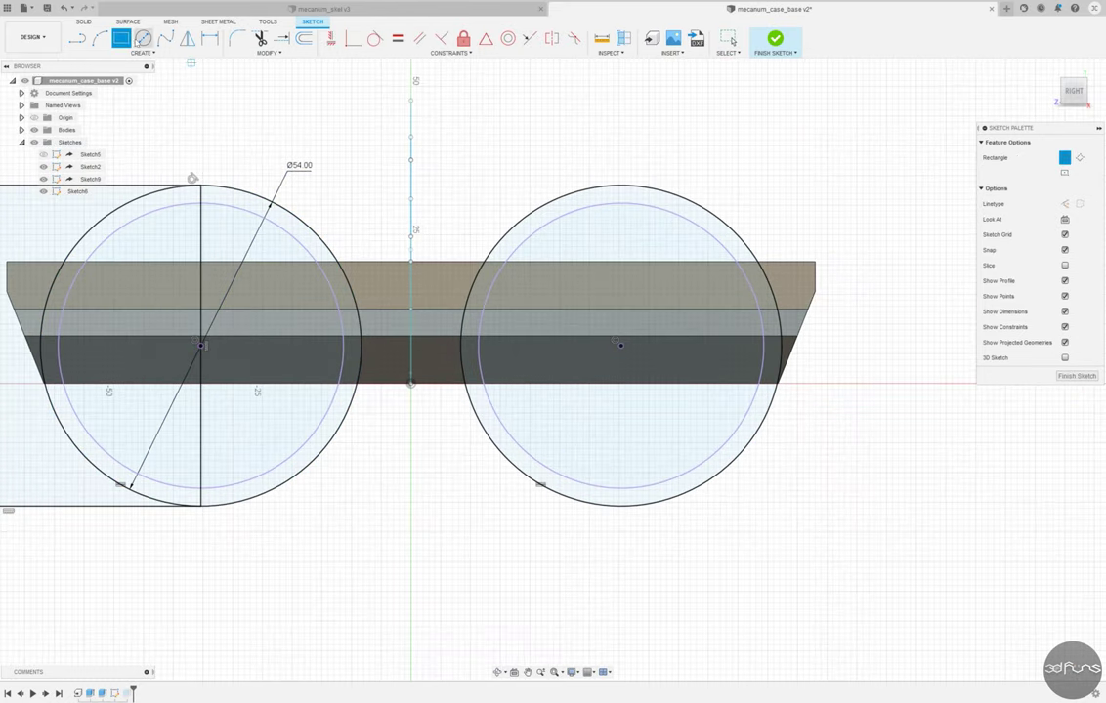
click(720, 348)
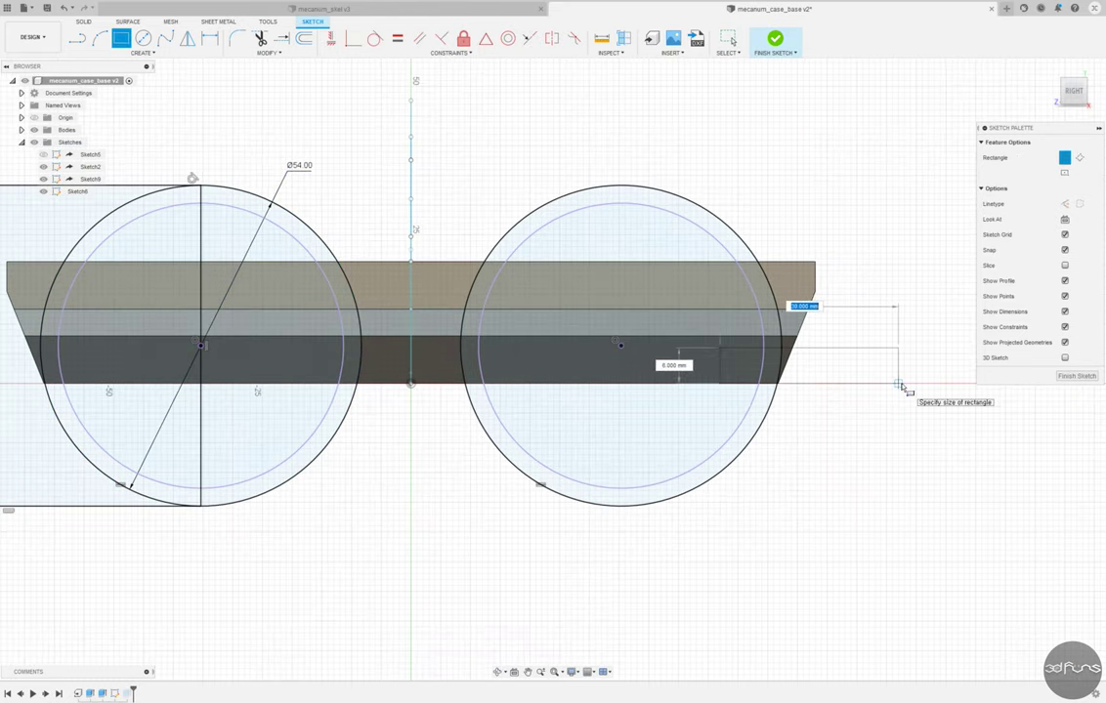
click(898, 382)
key(Escape)
click(898, 368)
click(921, 370)
text(8)
key(Return)
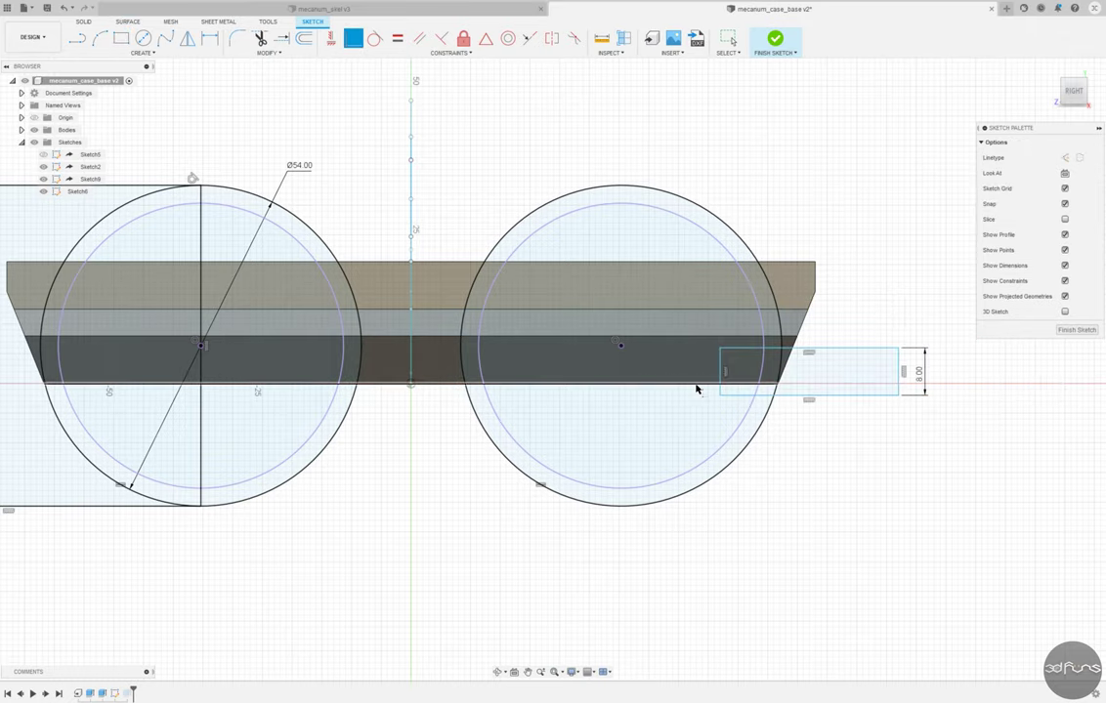
click(776, 386)
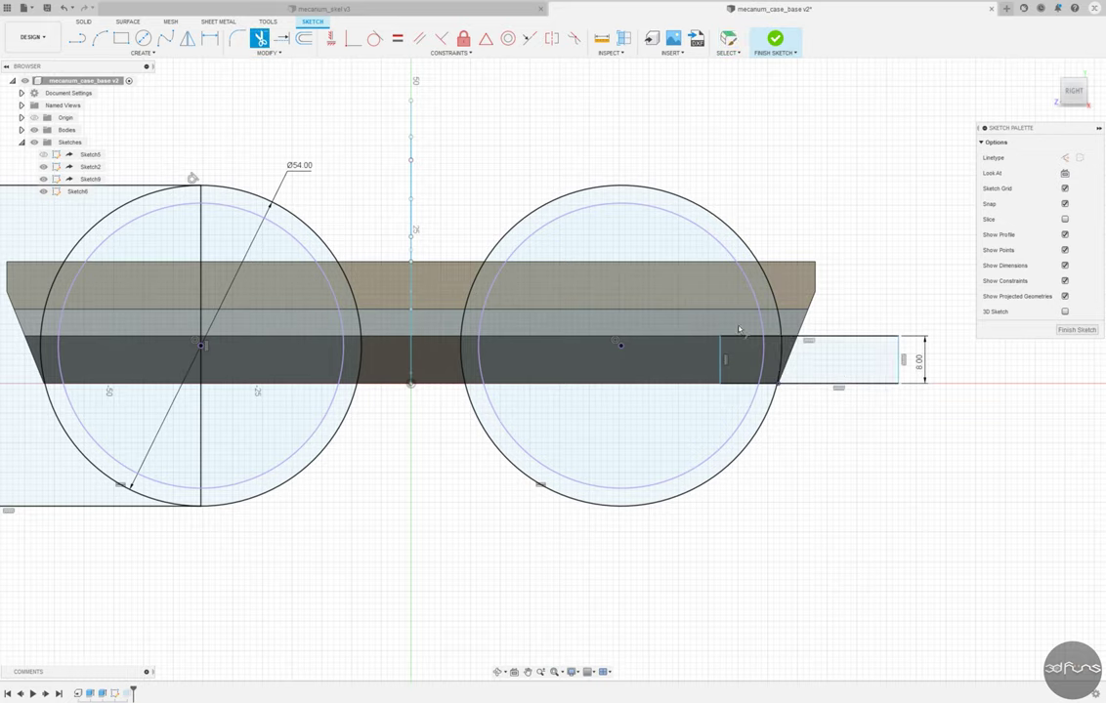
Step: Trim the tab's overlap with the right circle and the left circle's outer pieces
click(760, 384)
scroll(751, 370, up, 2)
scroll(842, 435, down, 4)
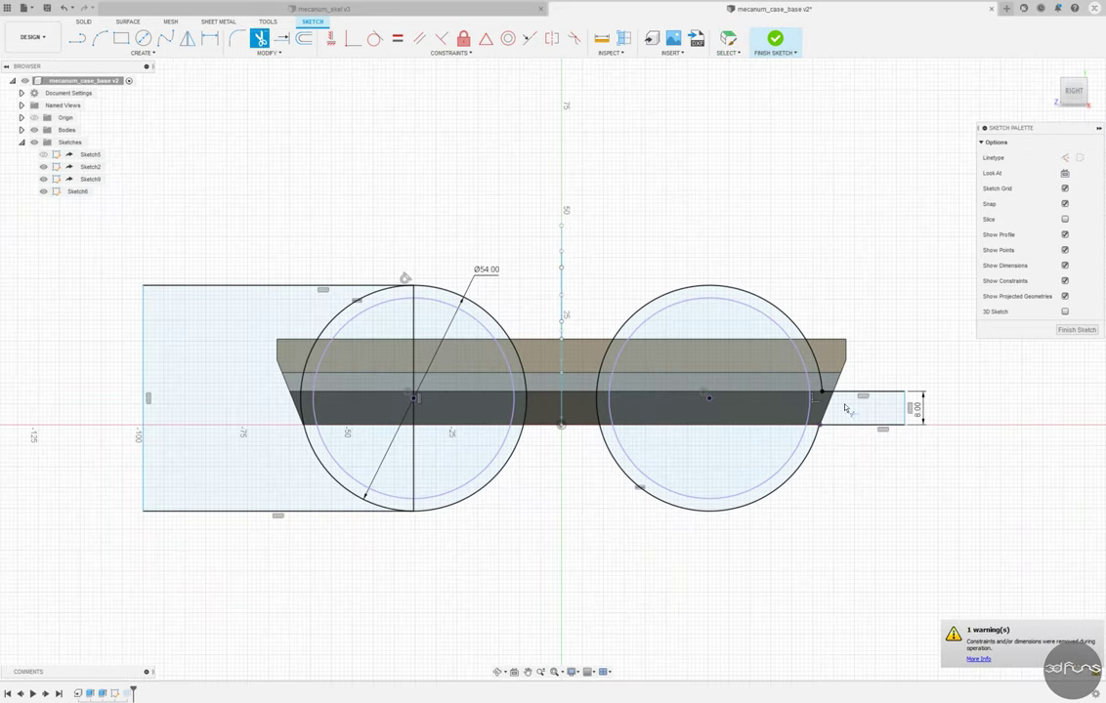
key(Escape)
scroll(259, 430, up, 1)
key(t)
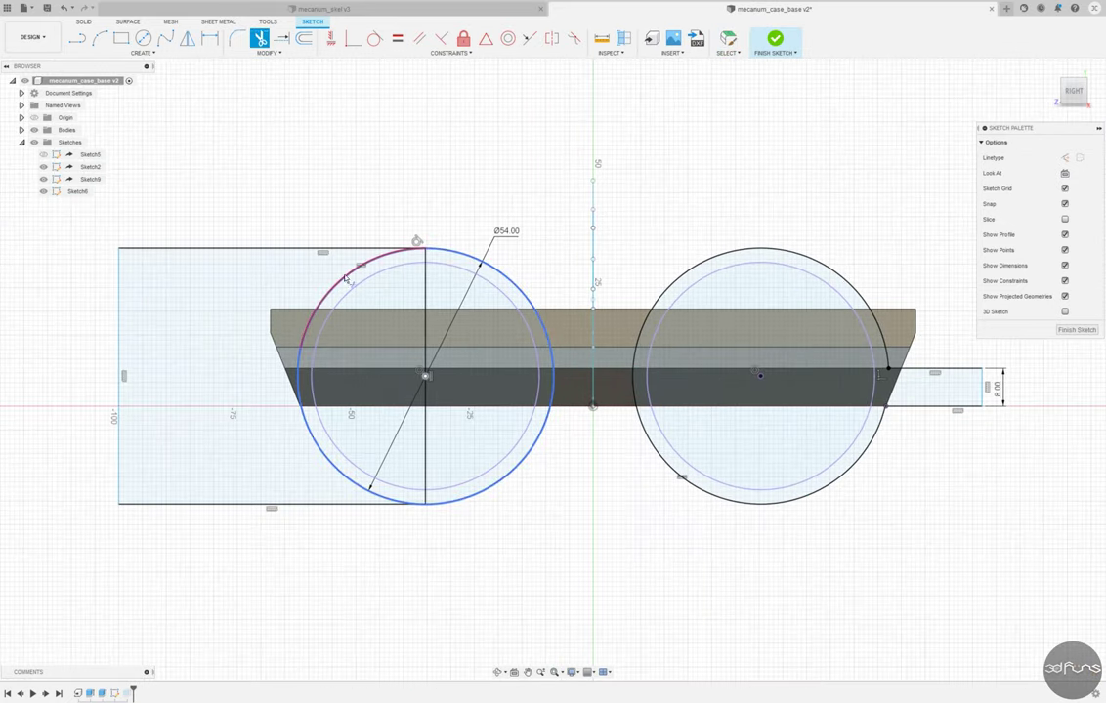
click(335, 286)
click(336, 466)
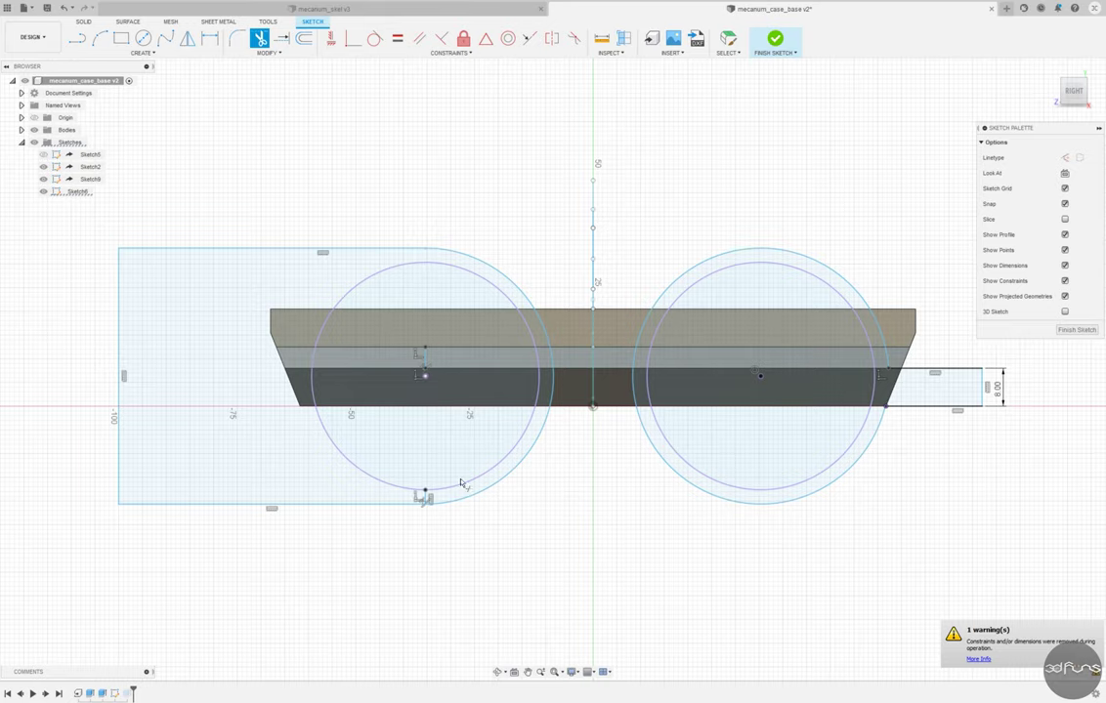
scroll(461, 482, down, 2)
scroll(586, 489, up, 1)
Step: Dimension the right circle to R27 and make the left arc tangent and concentric
key(d)
click(684, 324)
click(660, 286)
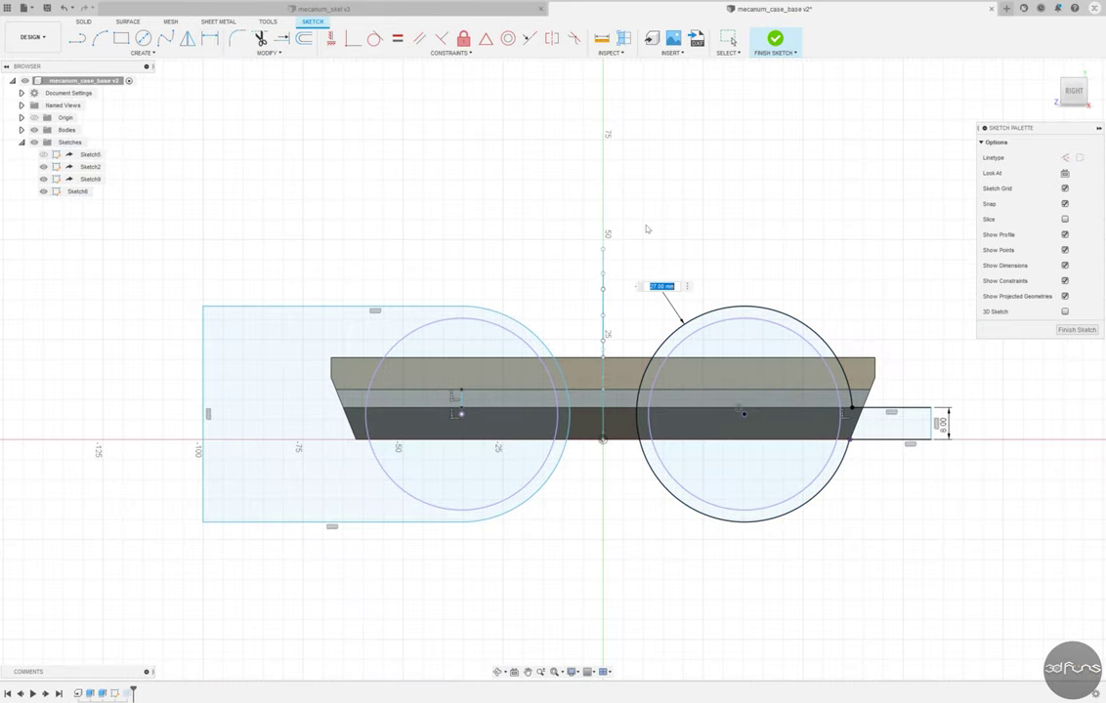
click(379, 47)
click(449, 309)
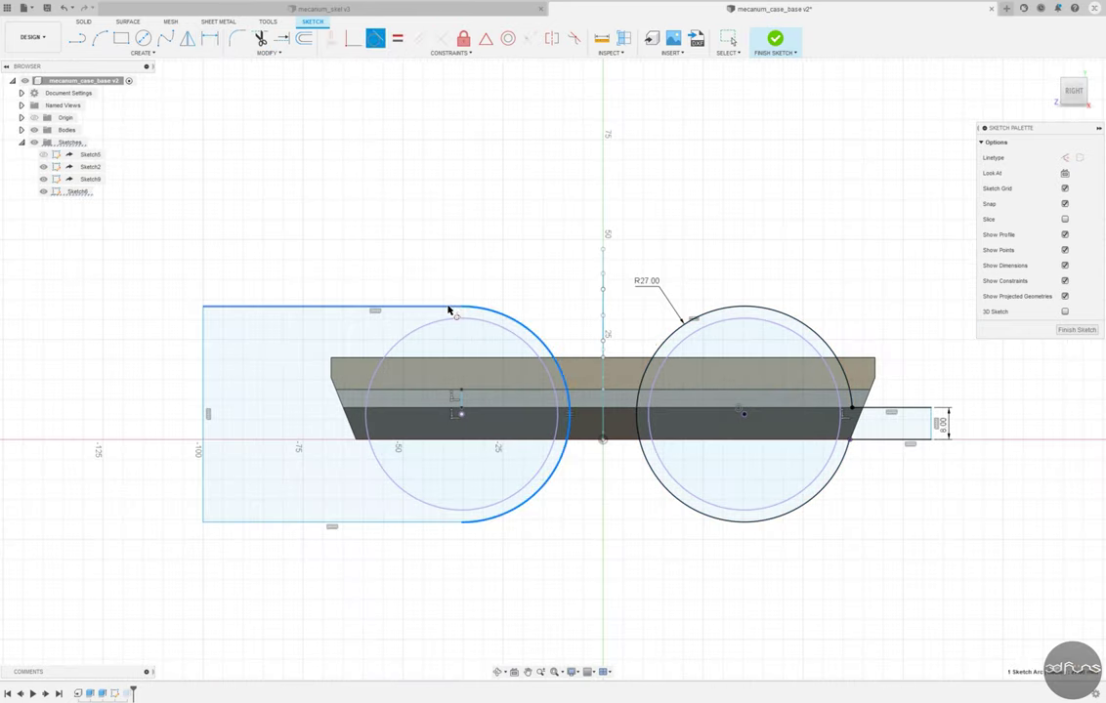
click(445, 526)
key(Escape)
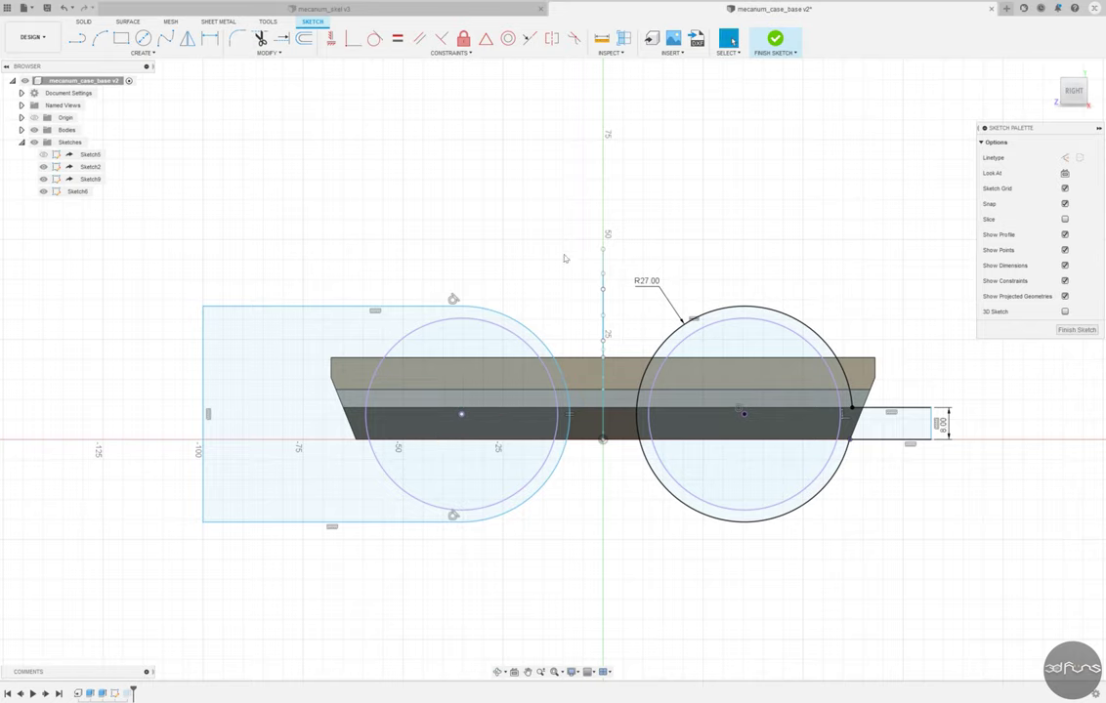
click(569, 400)
click(507, 40)
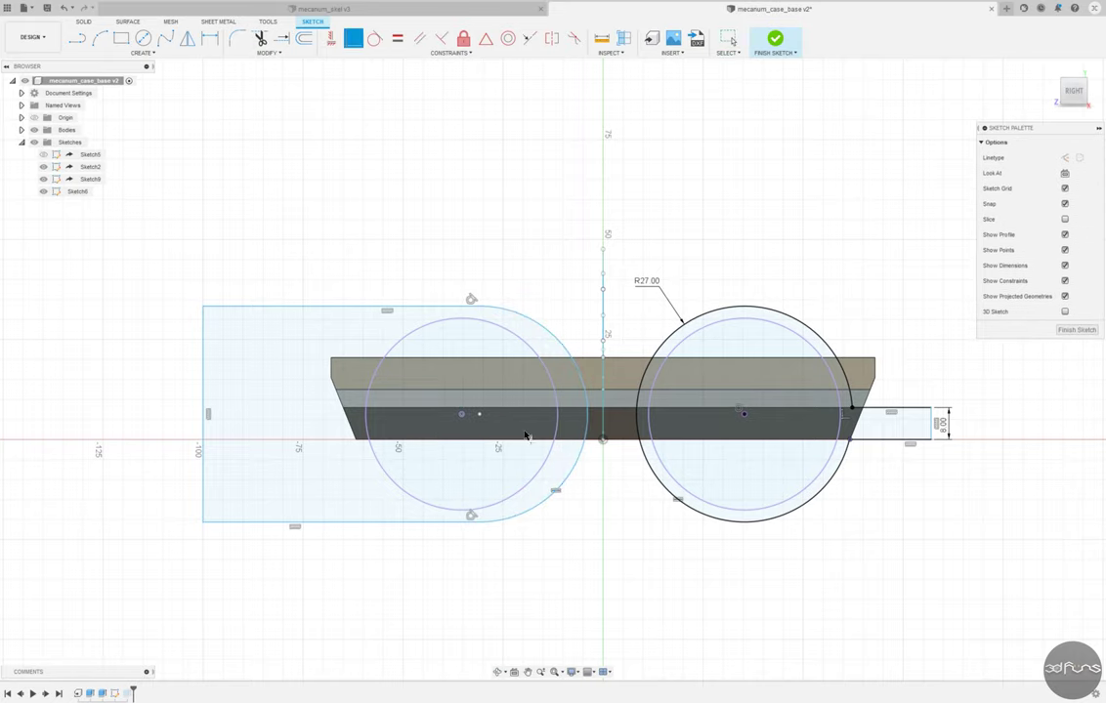
click(518, 337)
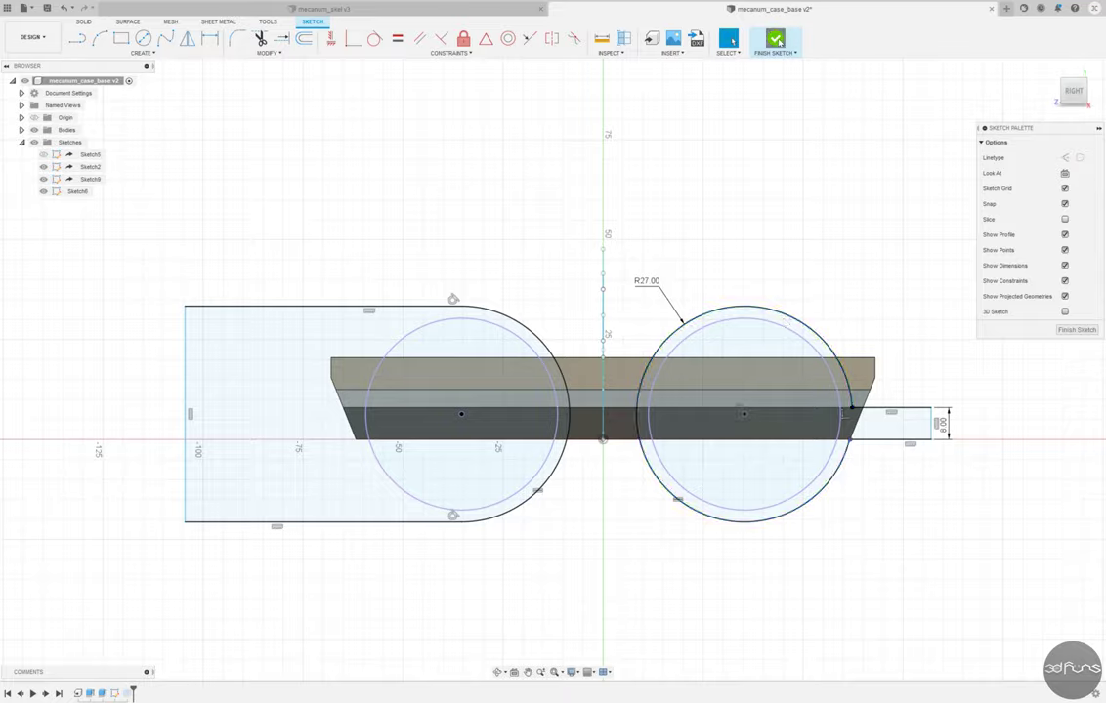
Step: Finish Sketch6 and add the new wheel-circle and tab profiles to the extrude cut (13 profiles)
click(781, 43)
right_click(126, 693)
click(166, 589)
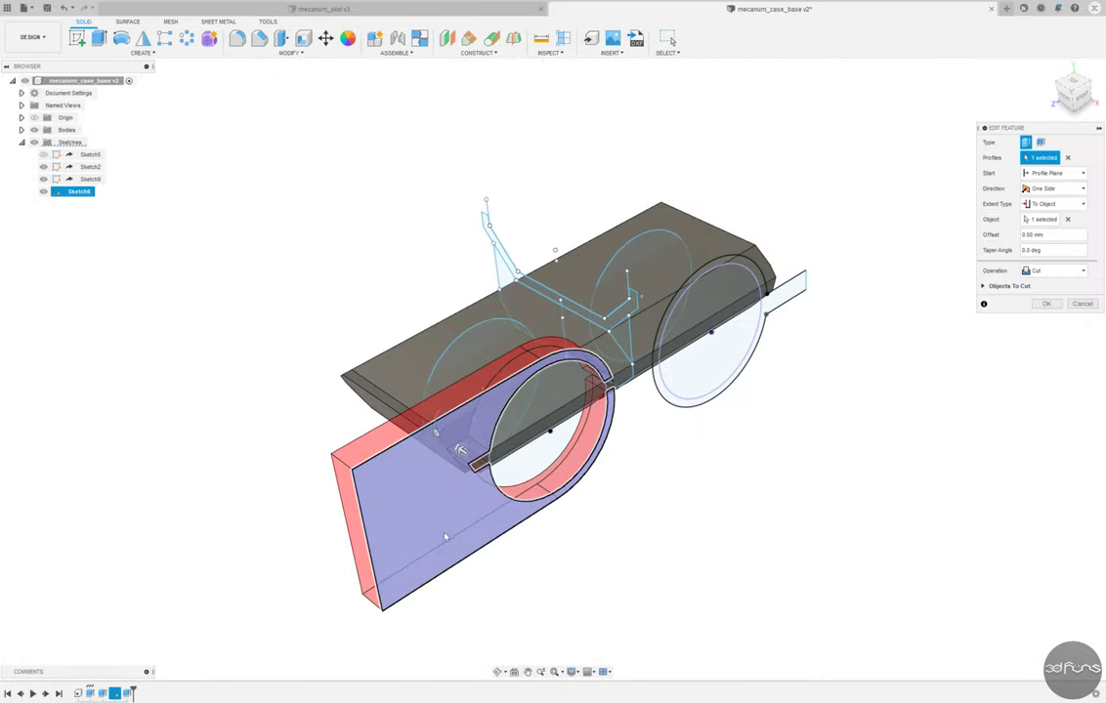
click(688, 337)
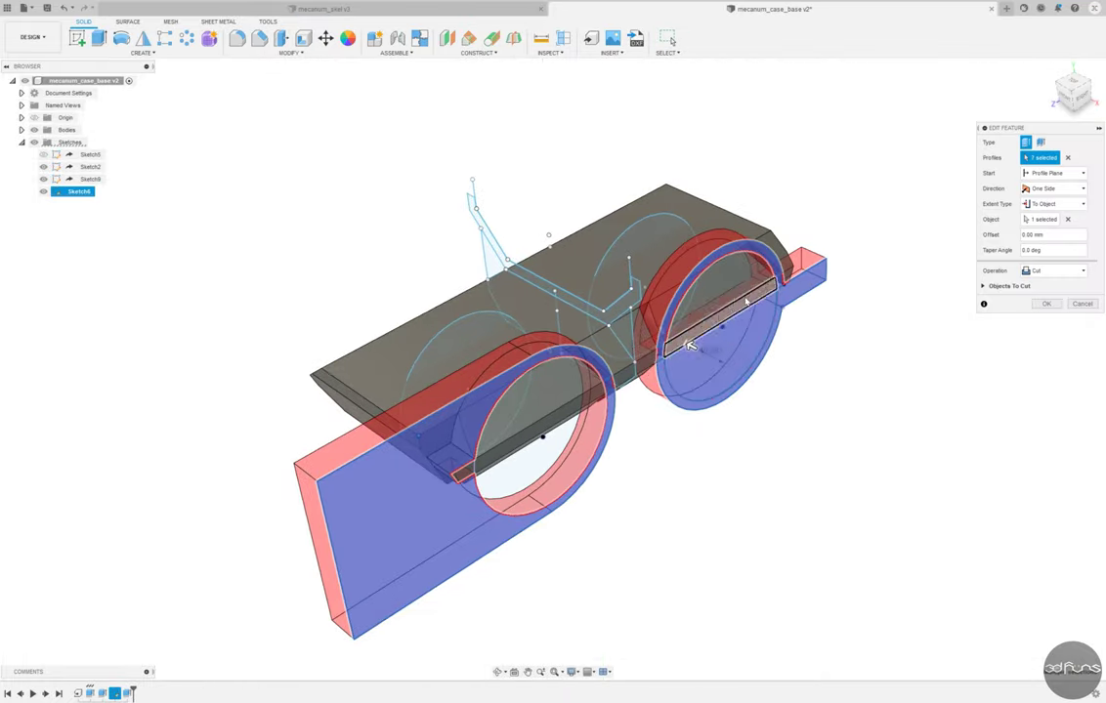
click(510, 452)
click(506, 370)
shift+middle_drag(867, 509, 977, 391)
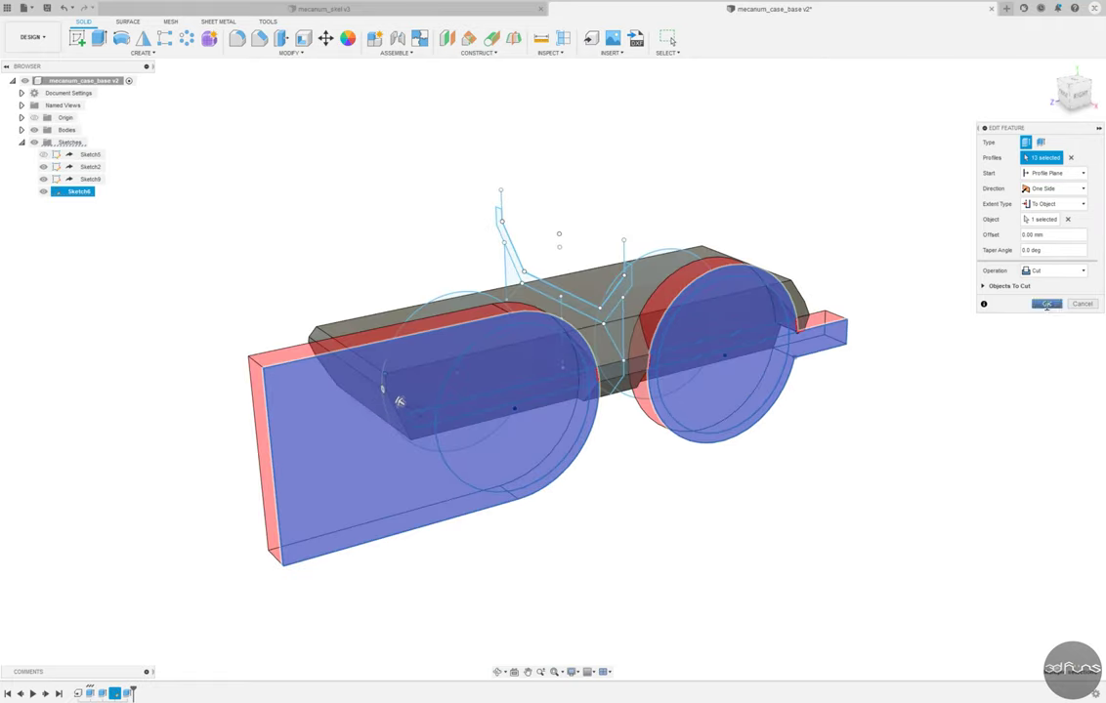
click(1046, 305)
shift+middle_drag(727, 496, 761, 523)
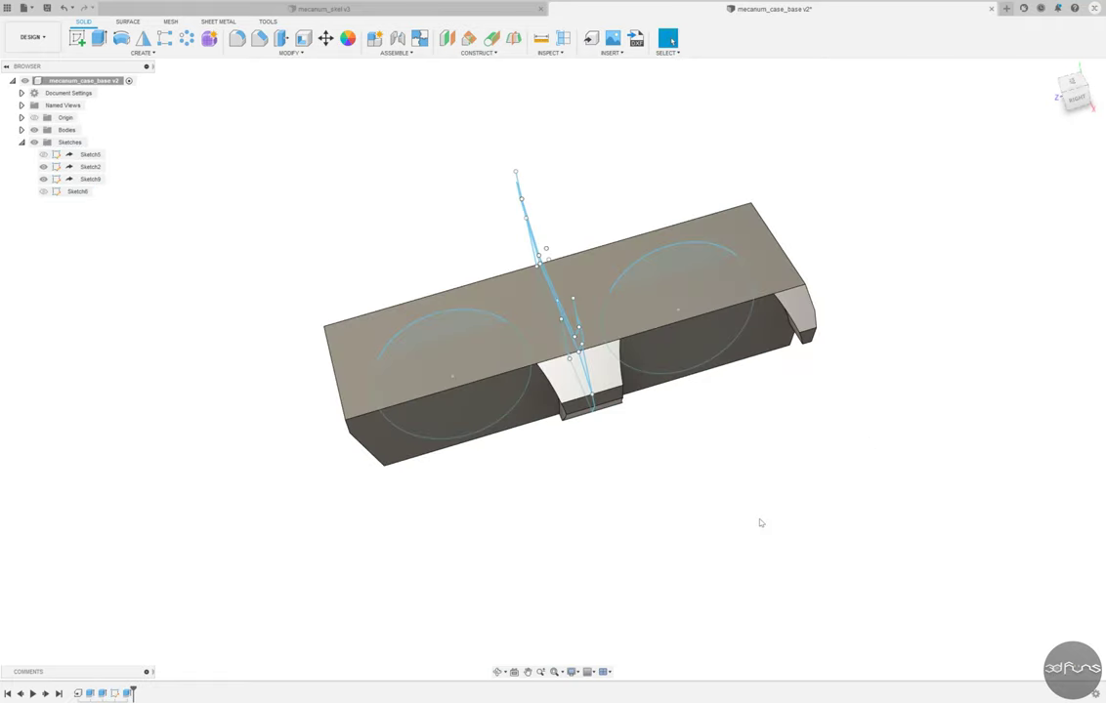
Step: Mirror the cut feature across the body and review the mirror
click(144, 39)
click(767, 337)
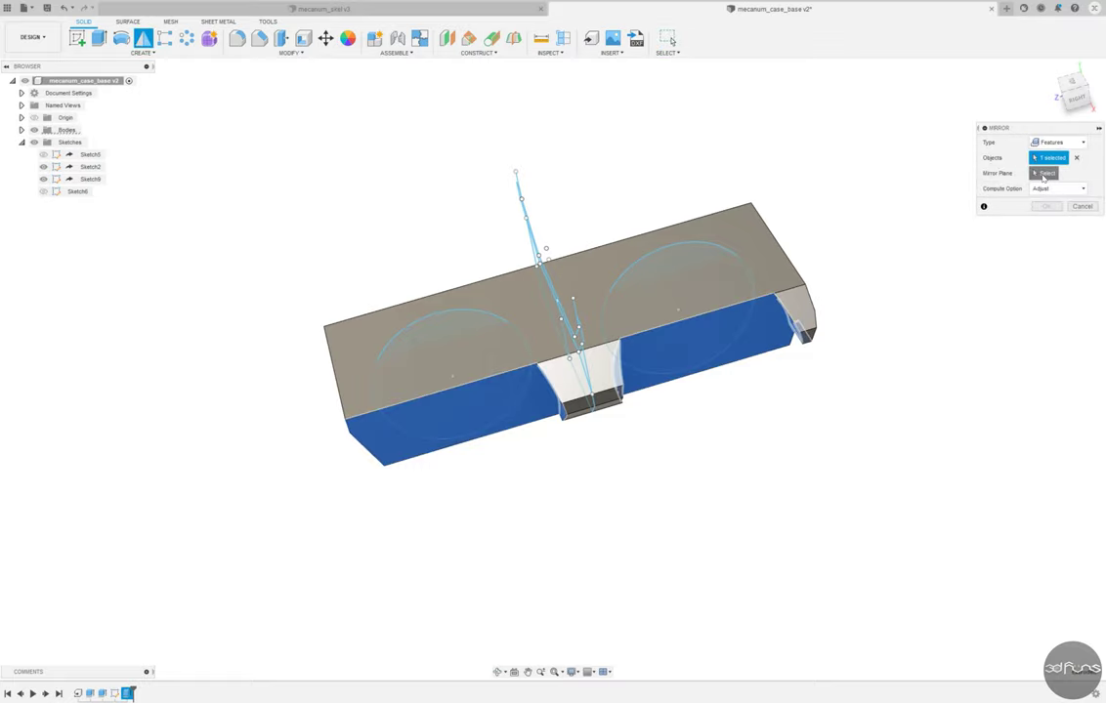
mouse_move(768, 337)
shift+middle_down()
mouse_move(553, 350)
mouse_move(783, 289)
shift+middle_up()
scroll(553, 350, down, 5)
key(Return)
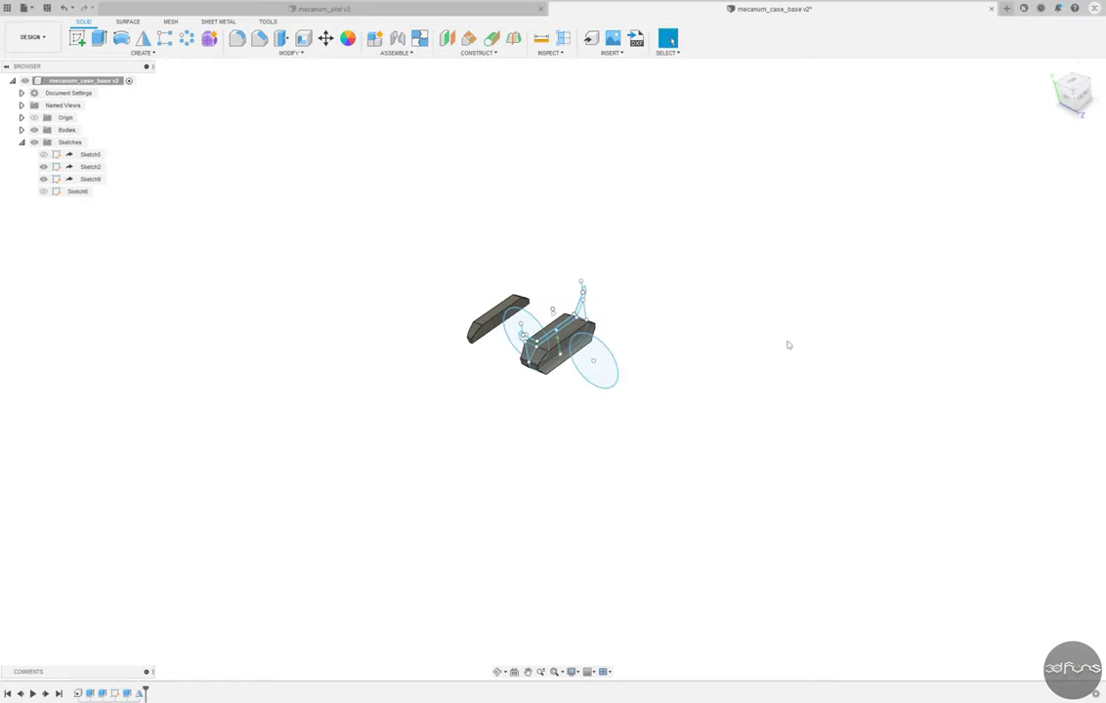
double_click(139, 693)
scroll(612, 419, up, 3)
scroll(701, 435, up, 3)
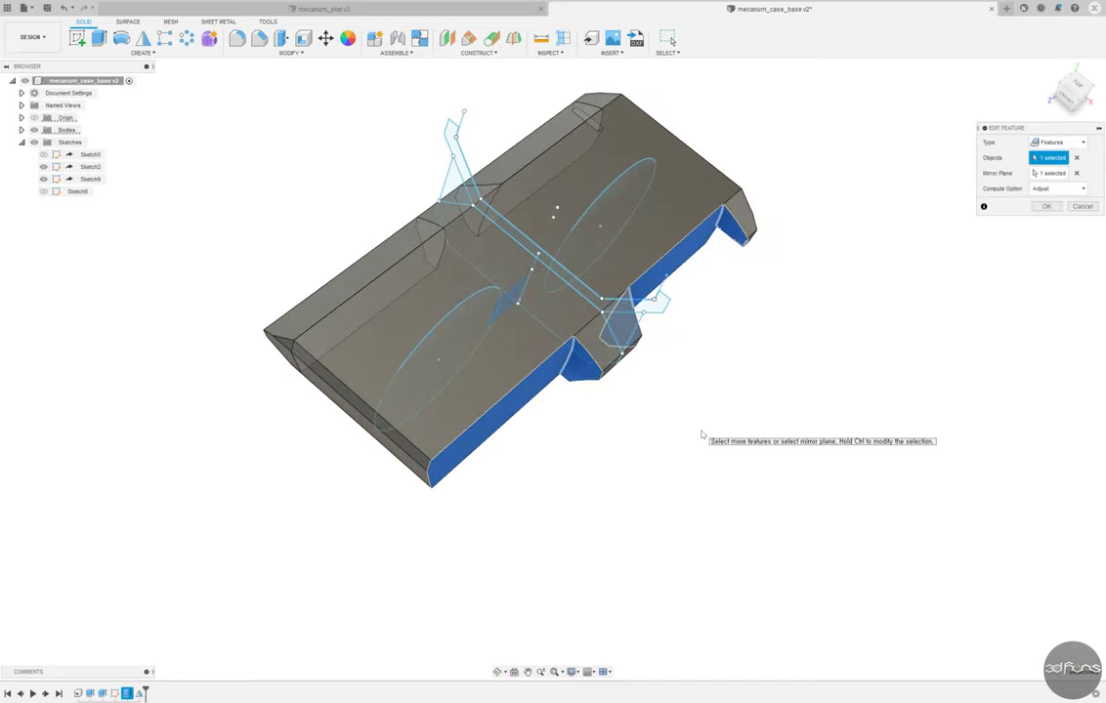
shift+middle_drag(753, 417, 1015, 233)
click(1050, 208)
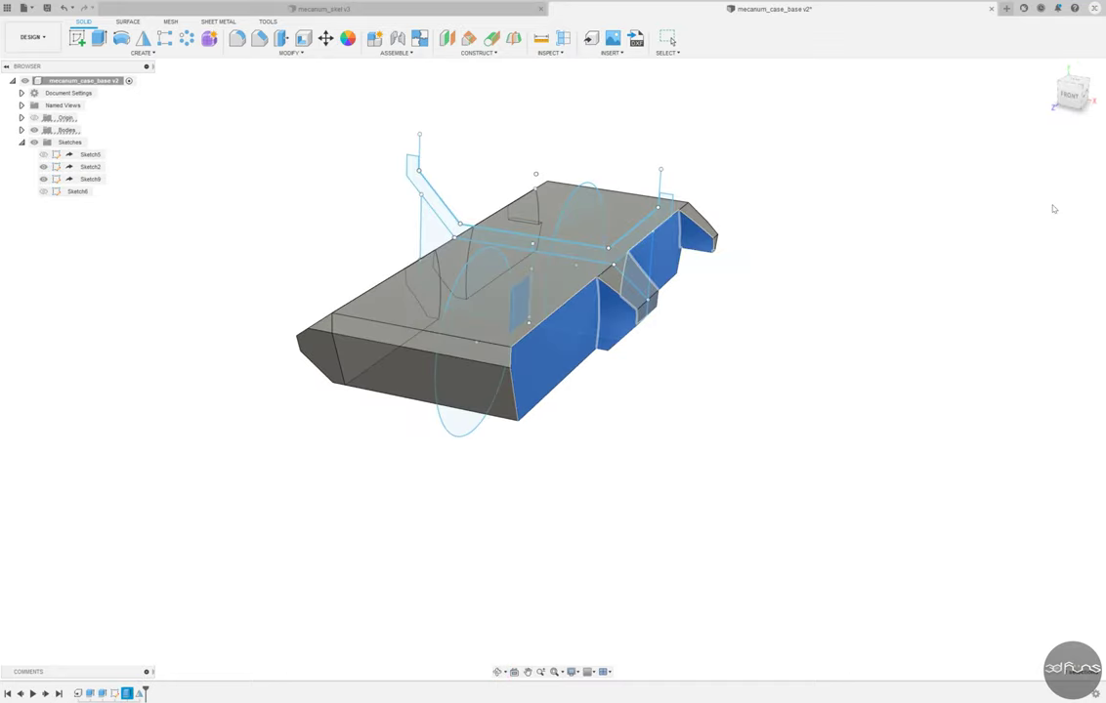
Step: Change the mirror's type to Faces so the six cut faces are mirrored
double_click(114, 693)
scroll(774, 478, up, 2)
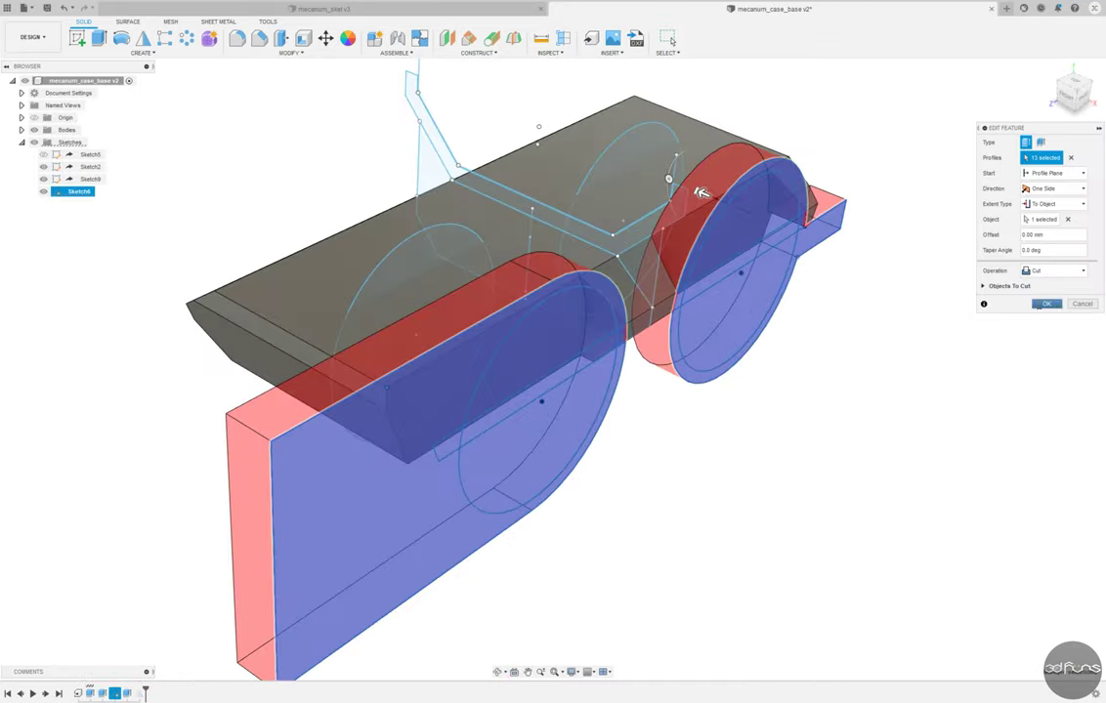
click(1046, 304)
double_click(127, 693)
click(1058, 143)
click(1050, 156)
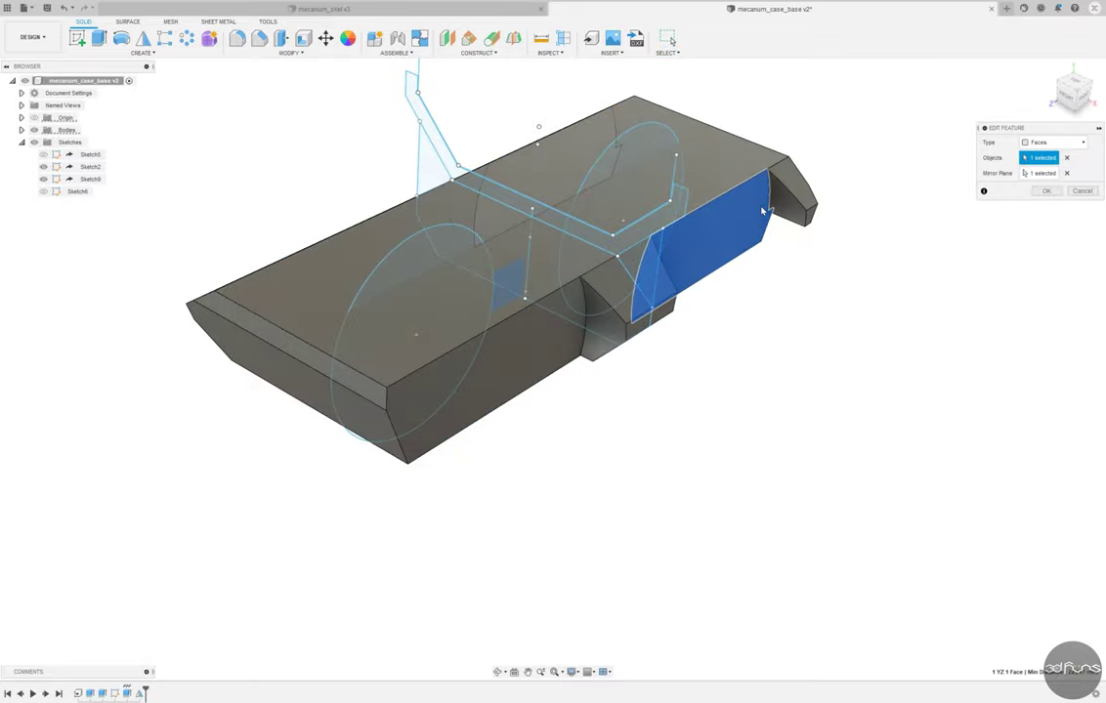
mouse_move(735, 348)
shift+middle_down()
mouse_move(489, 310)
mouse_move(625, 274)
shift+middle_up()
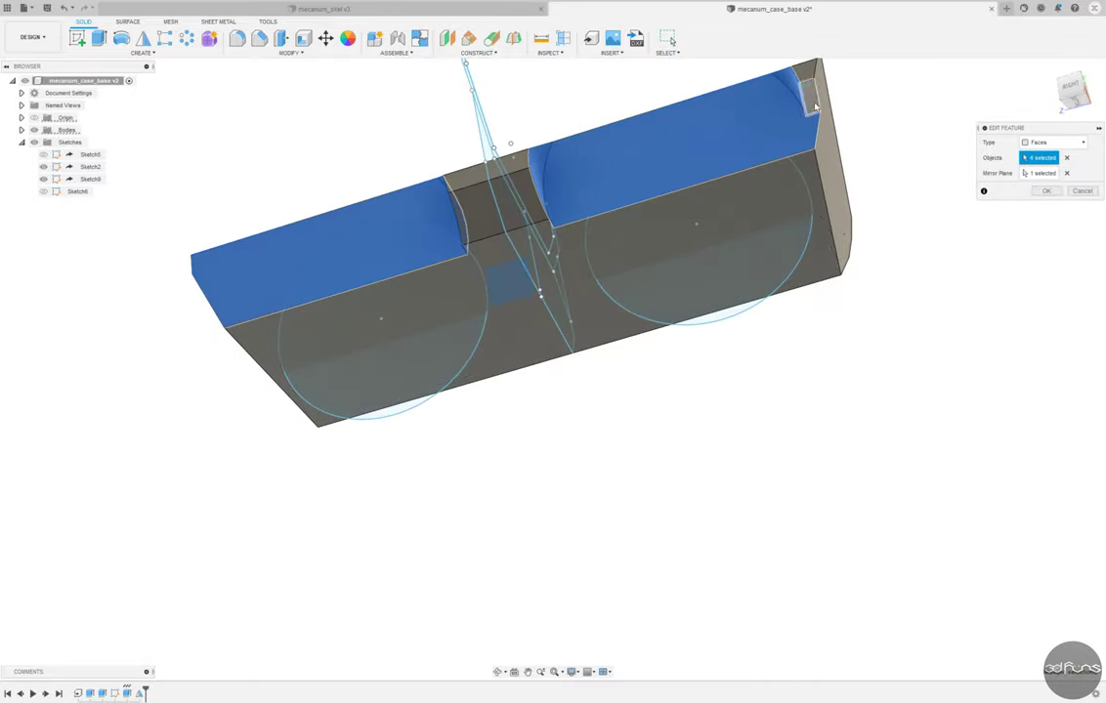
click(1046, 193)
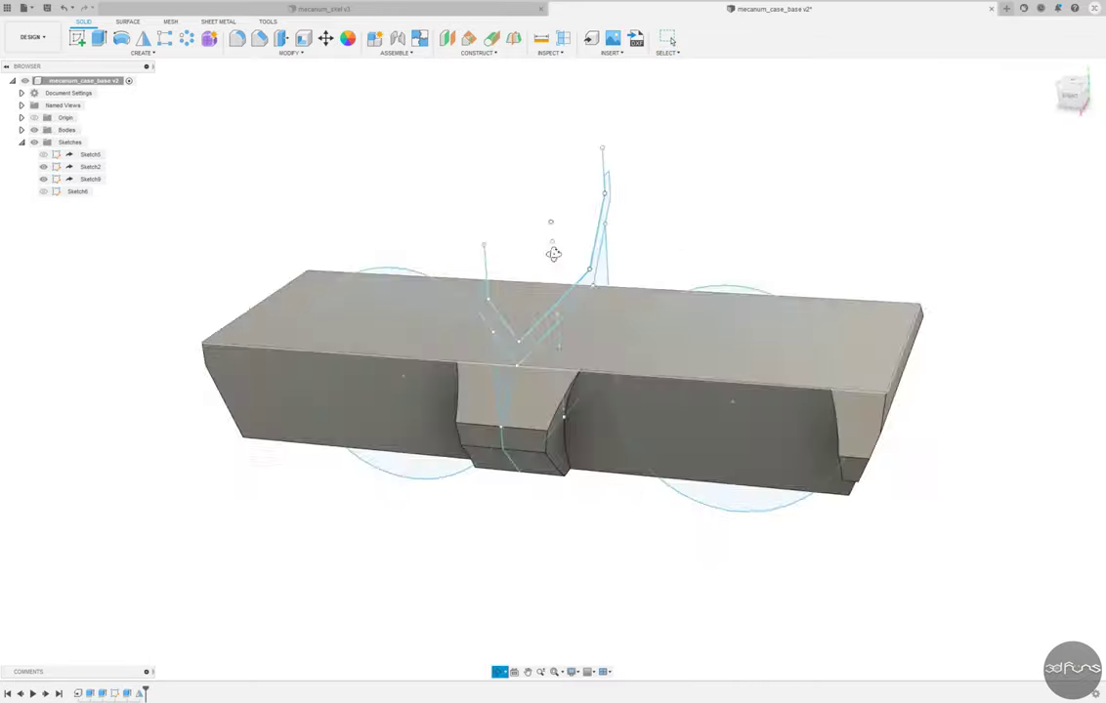
shift+middle_drag(553, 249, 842, 235)
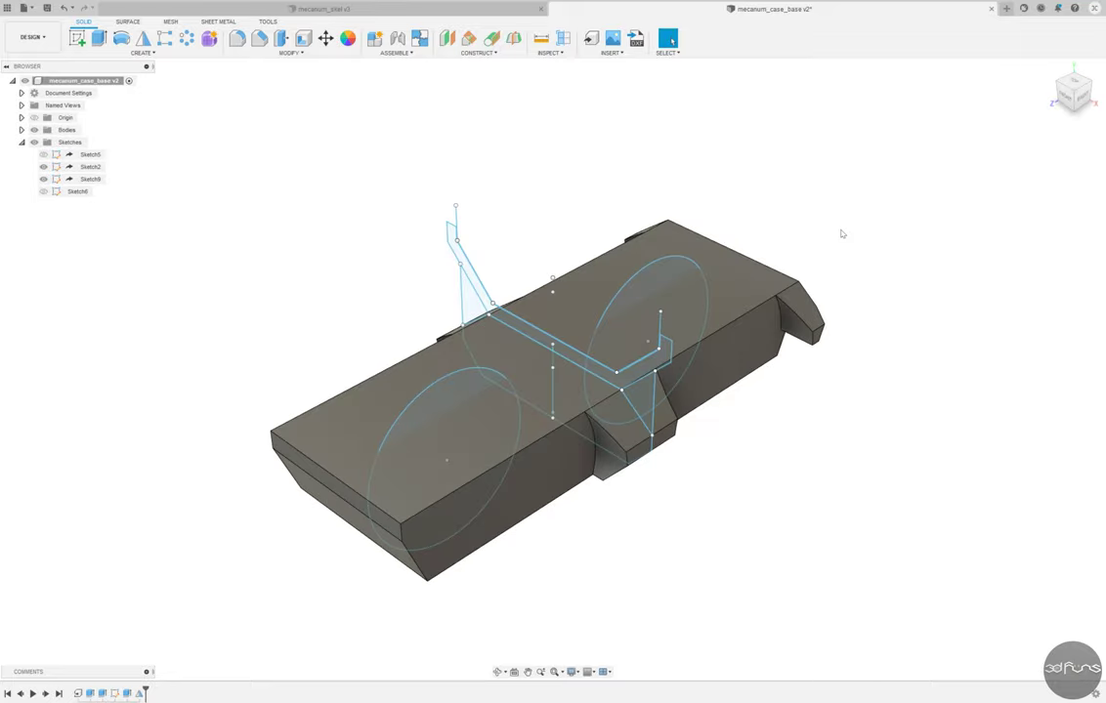
Step: Sketch a rectangle and a tapered wing outline on the body's top face, snapped to the body edge
click(77, 37)
click(565, 383)
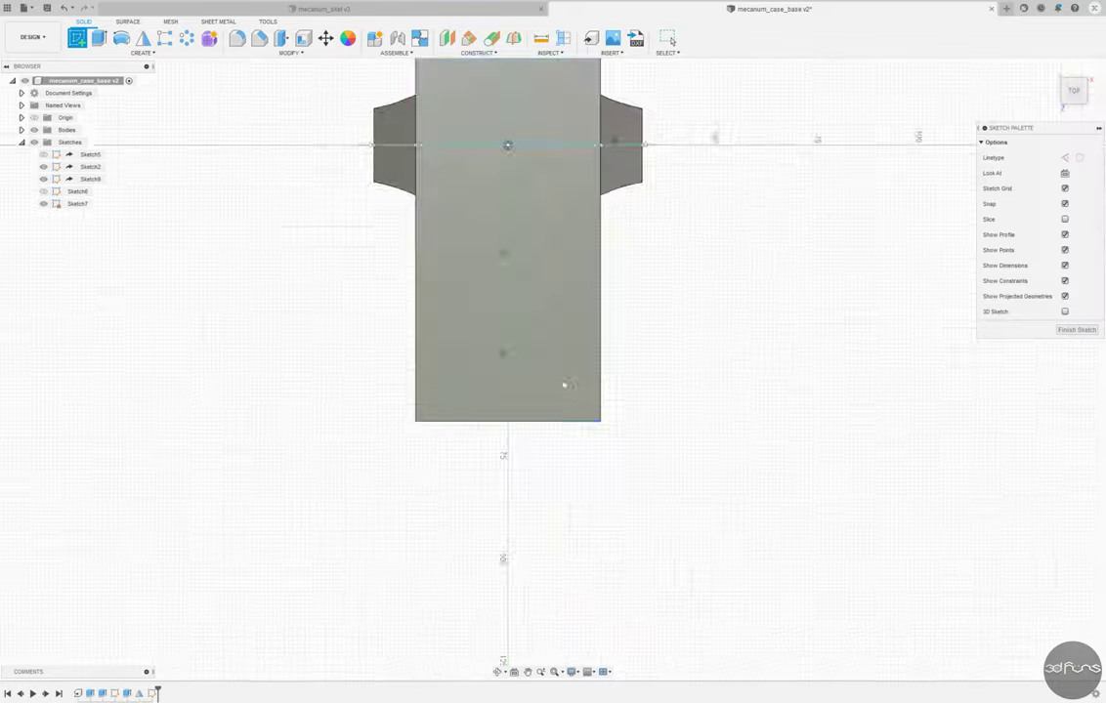
key(r)
click(513, 381)
click(637, 474)
key(l)
scroll(631, 462, up, 2)
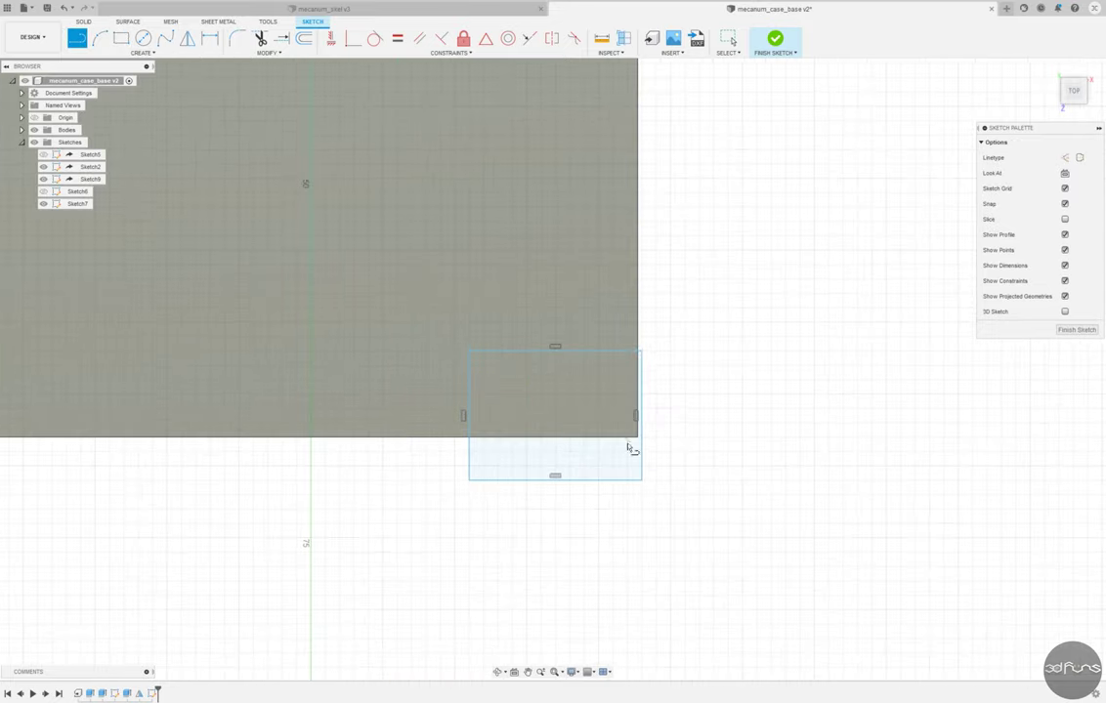
click(640, 350)
click(745, 389)
click(745, 448)
click(640, 480)
key(Escape)
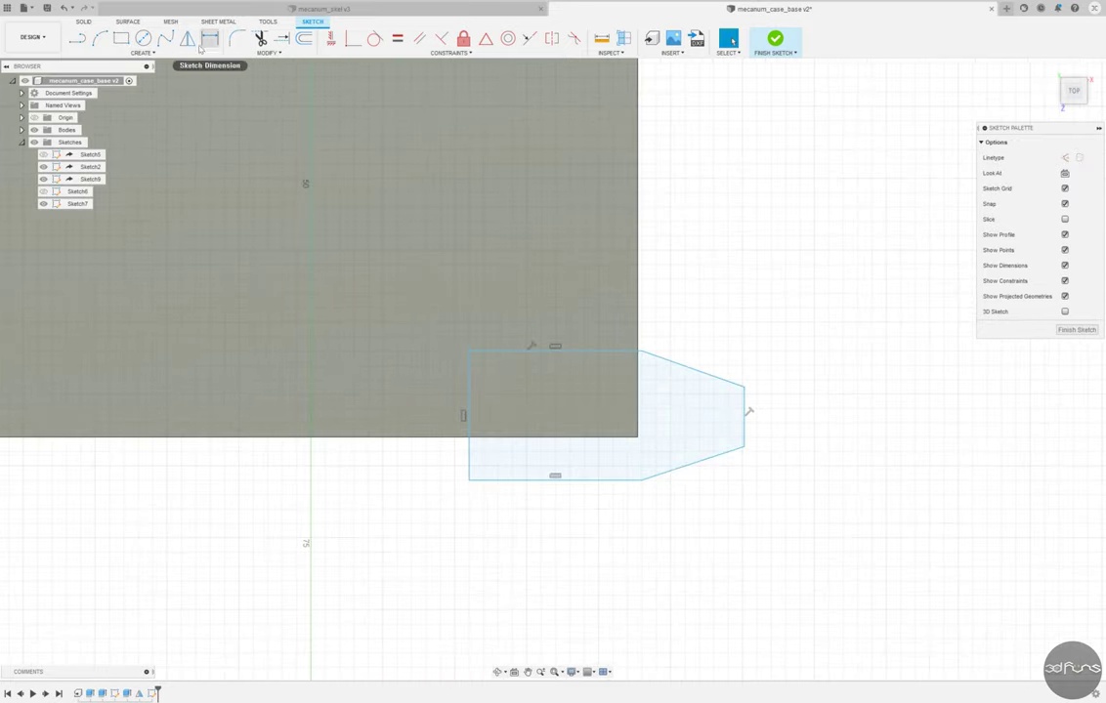
drag(640, 350, 636, 349)
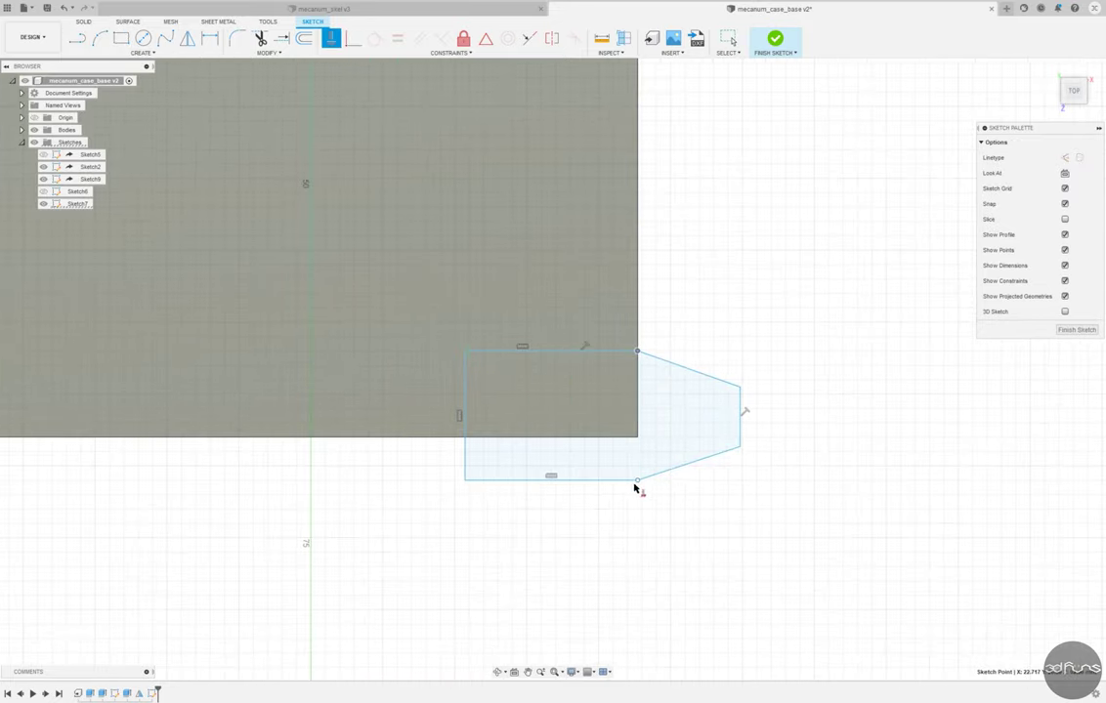
Step: Dimension the wing profile's left edge 11.55 from the vertical centre axis
key(d)
scroll(440, 553, down, 3)
scroll(388, 203, down, 3)
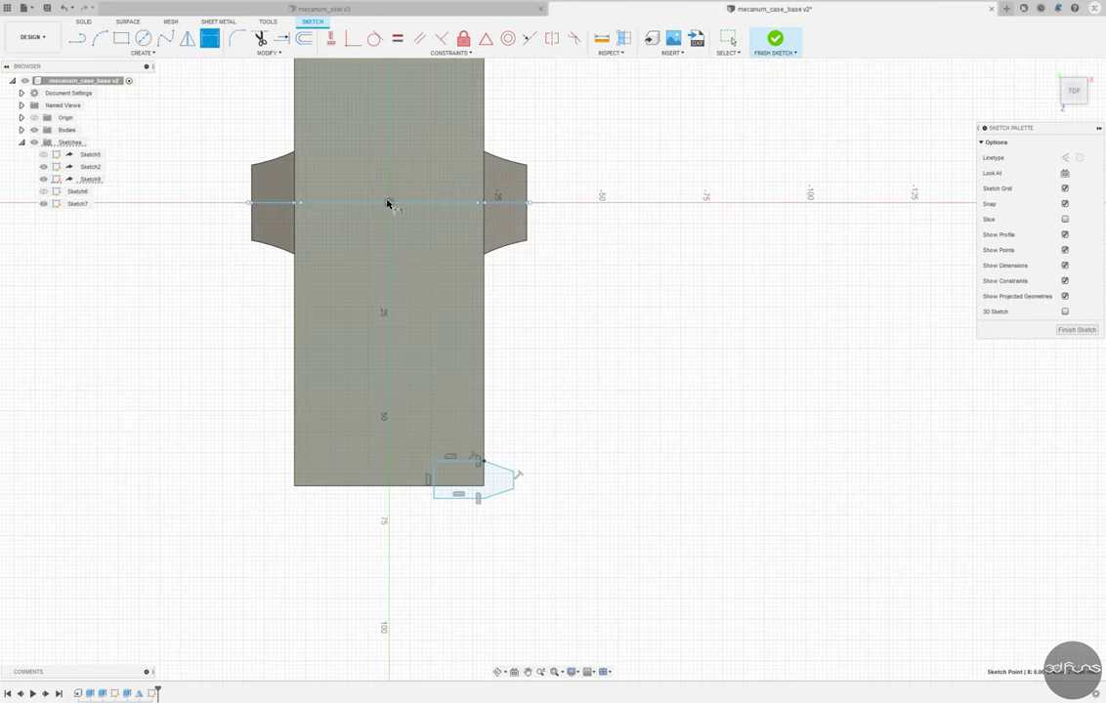
scroll(420, 523, up, 3)
click(448, 430)
click(355, 489)
click(418, 510)
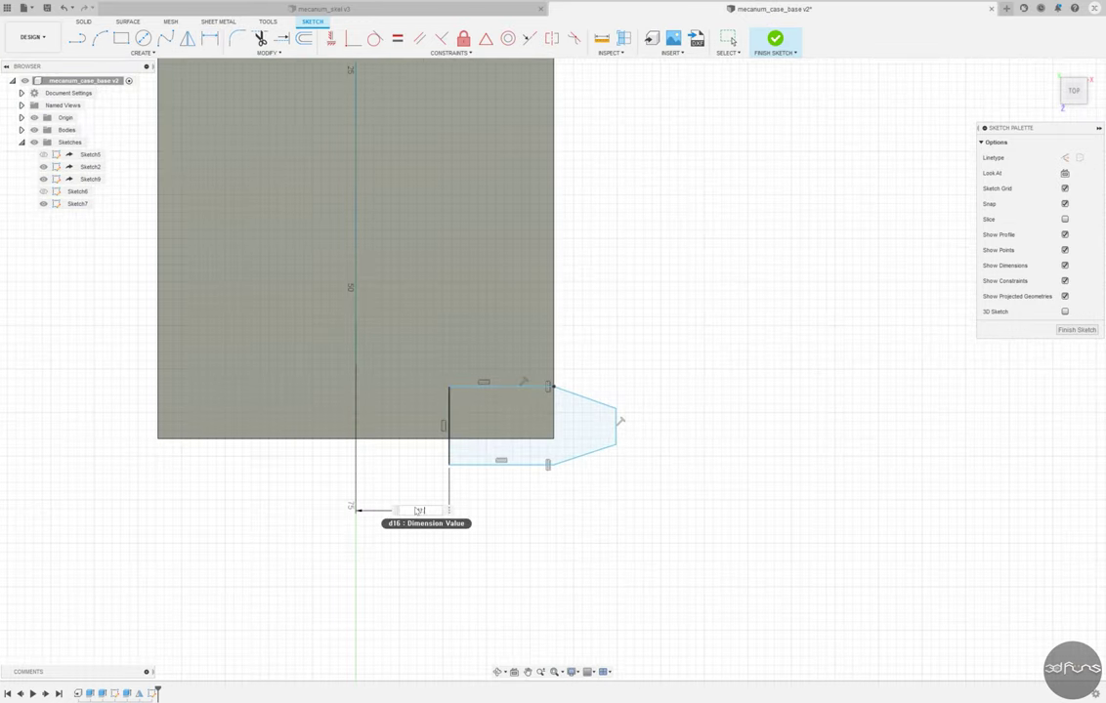
key(Return)
Step: Dimension the profile 70.00 down from the origin and its tip 35.00 from the axis
scroll(488, 459, up, 1)
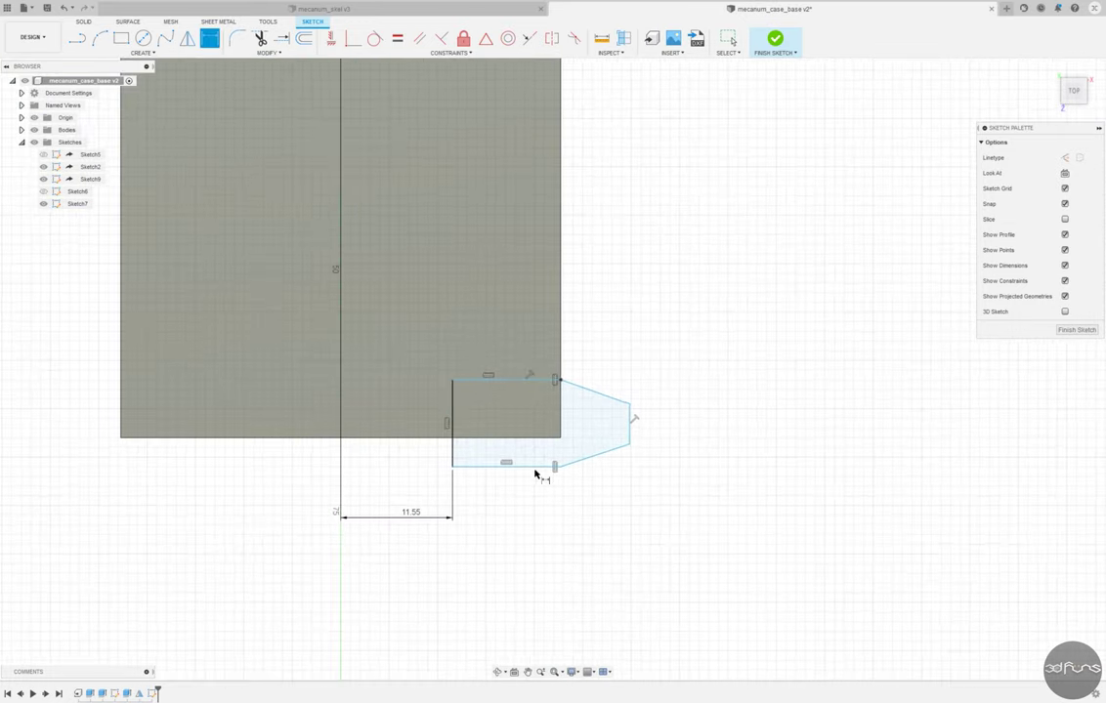
click(535, 468)
scroll(536, 475, down, 3)
click(476, 238)
click(716, 329)
scroll(618, 484, up, 2)
scroll(514, 622, up, 2)
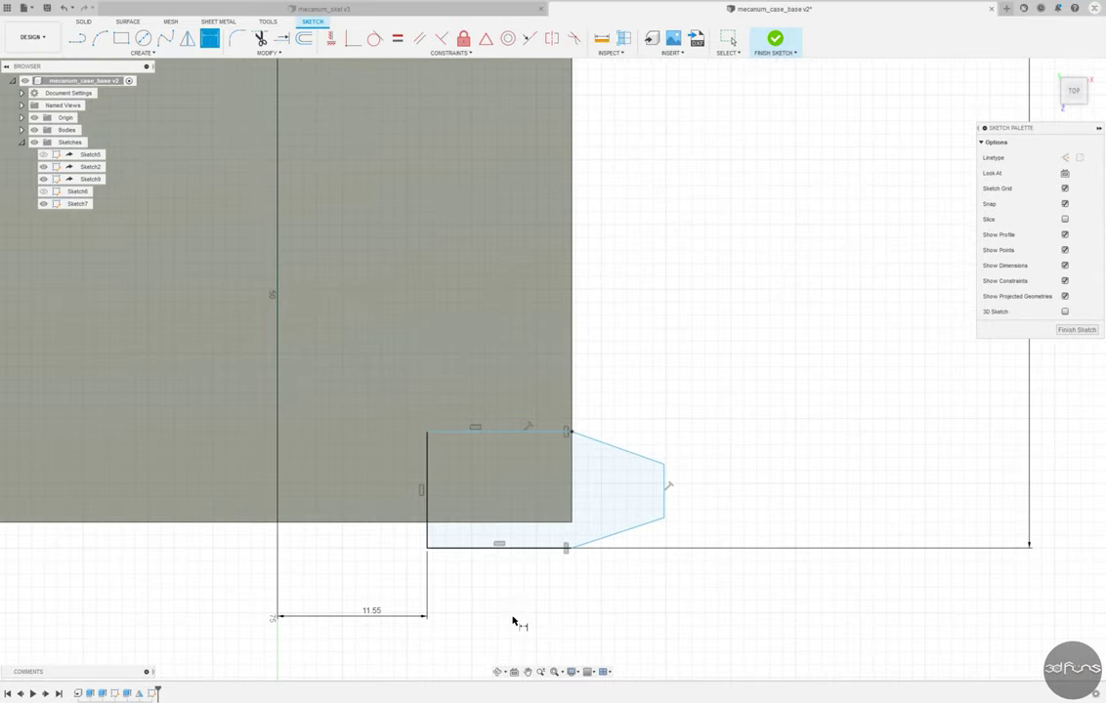
click(664, 485)
scroll(664, 459, down, 3)
click(302, 90)
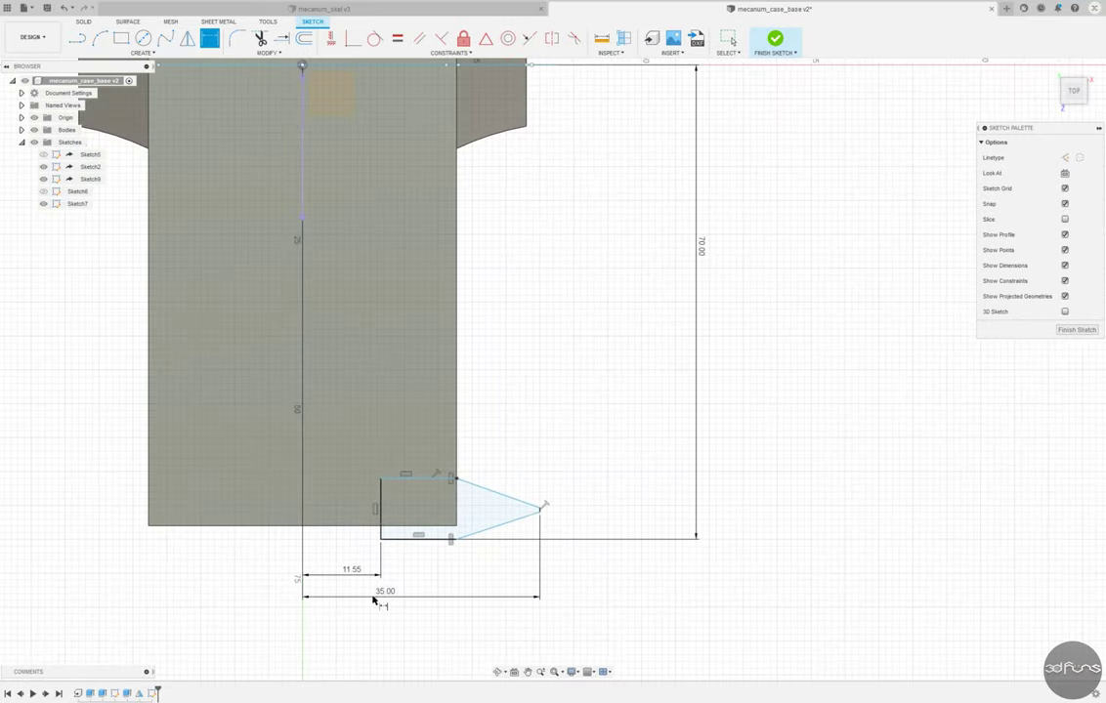
click(359, 578)
scroll(359, 578, down, 2)
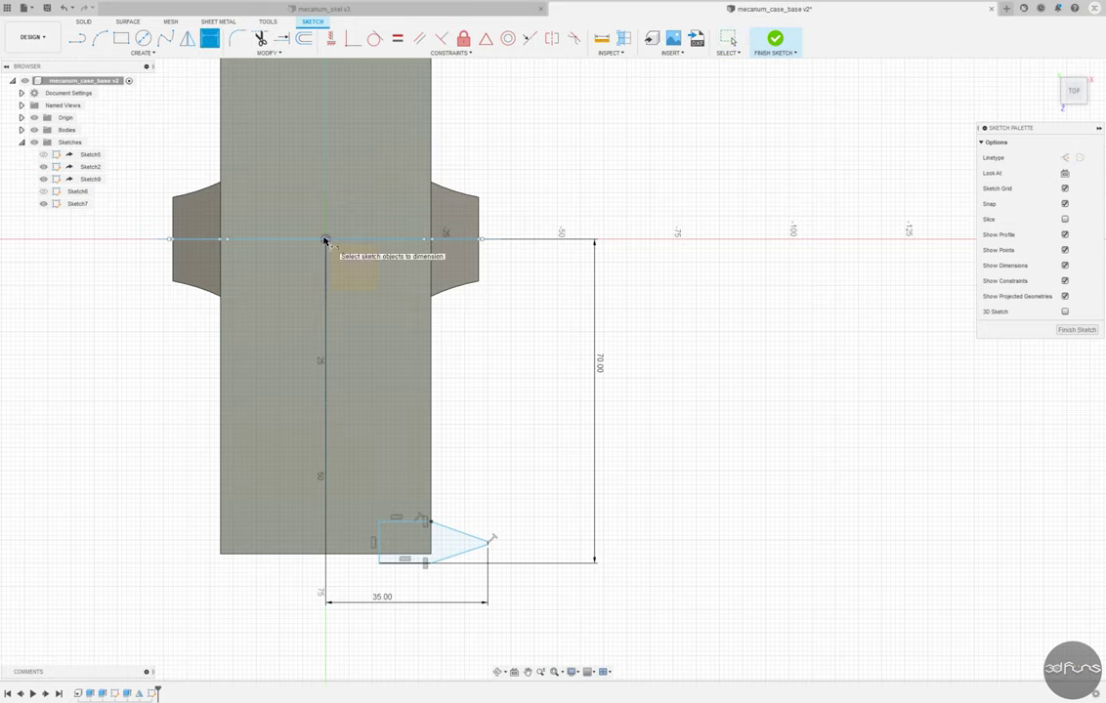
scroll(435, 598, up, 3)
scroll(444, 606, up, 3)
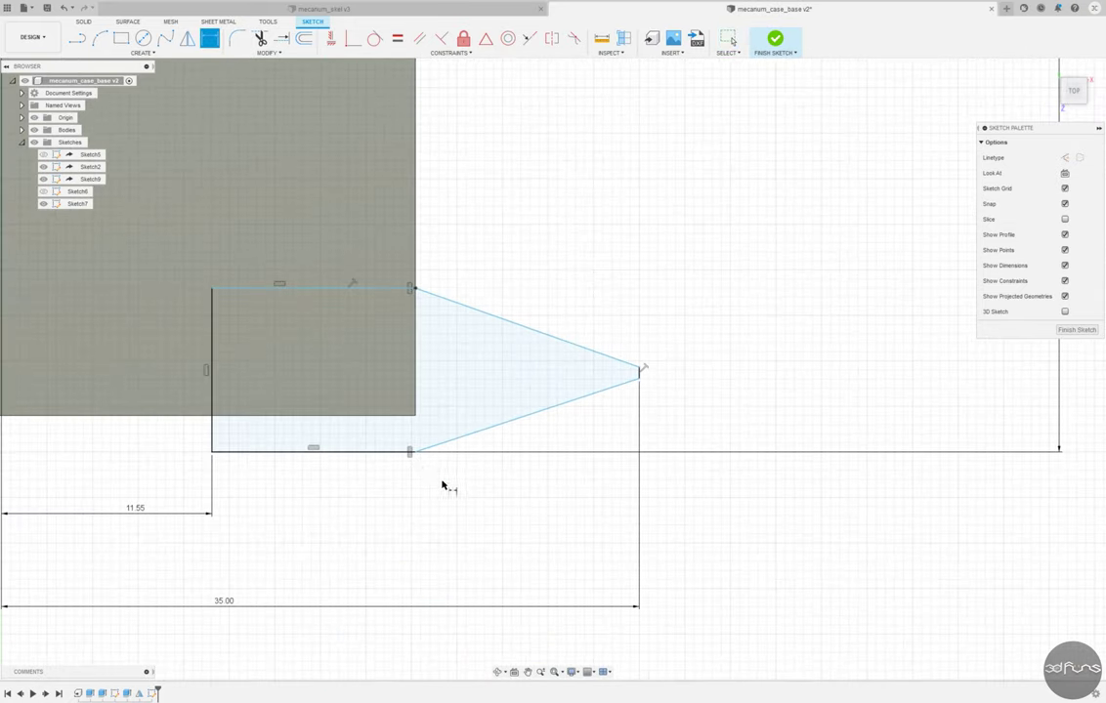
Step: Shift the lower corner 0.25 and set the wing heights to 4.35, 8.00 and 12.00
drag(411, 459, 444, 472)
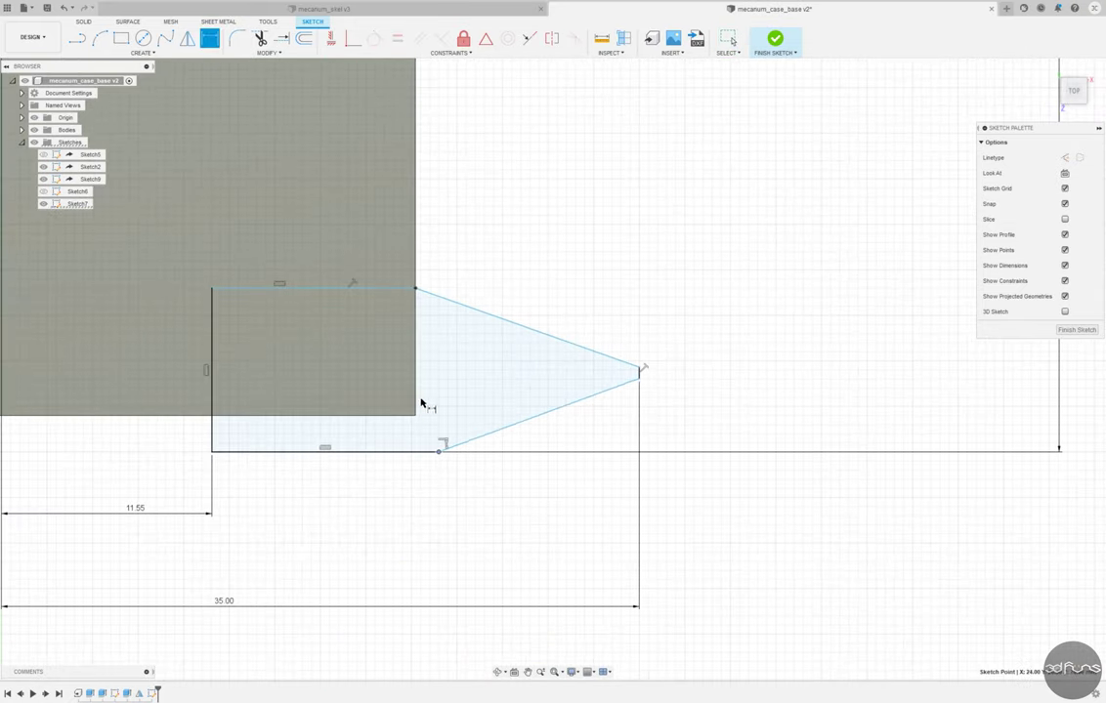
key(d)
click(420, 452)
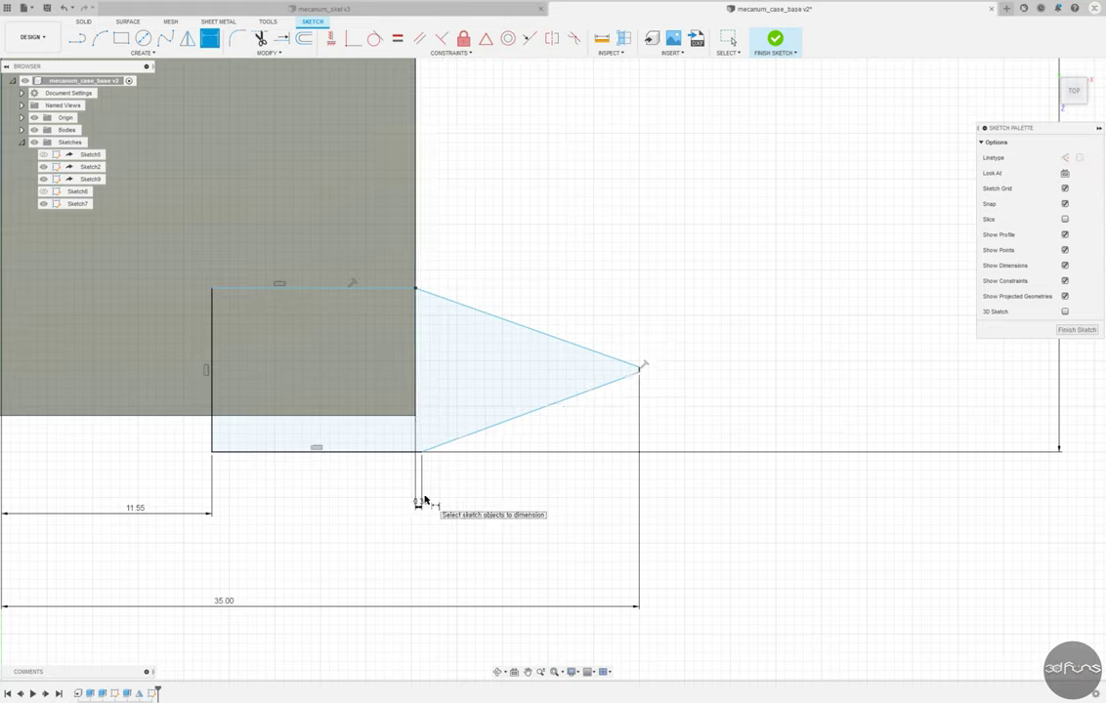
click(420, 501)
click(668, 417)
key(Return)
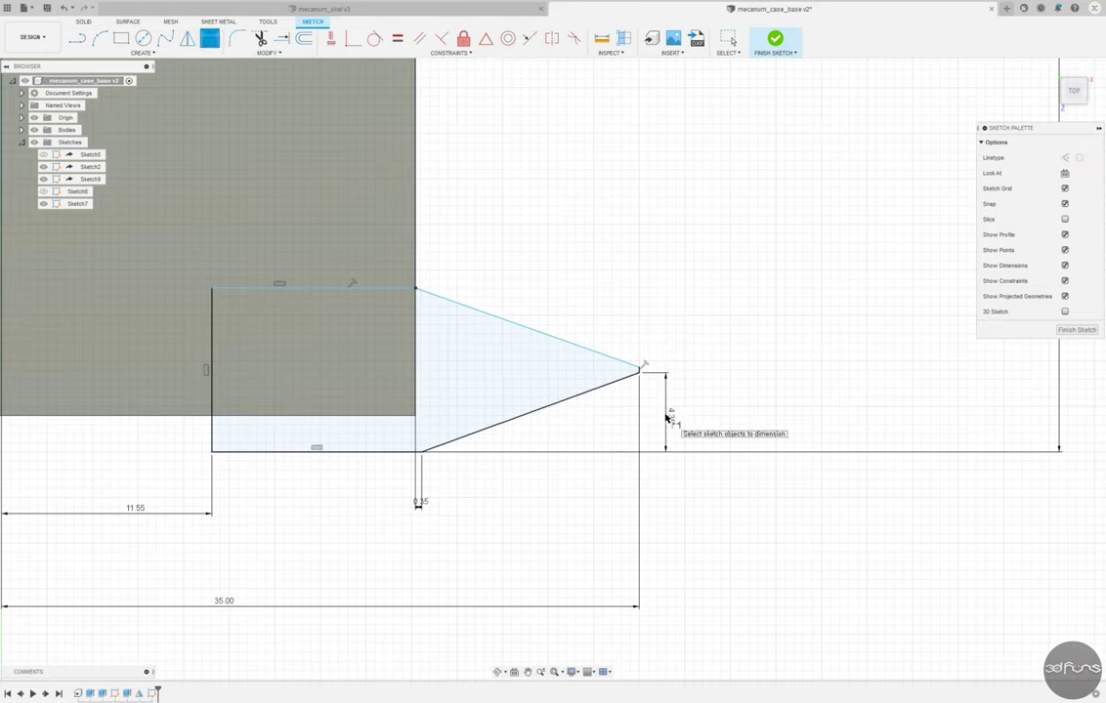
click(641, 367)
click(747, 389)
text(8)
key(Return)
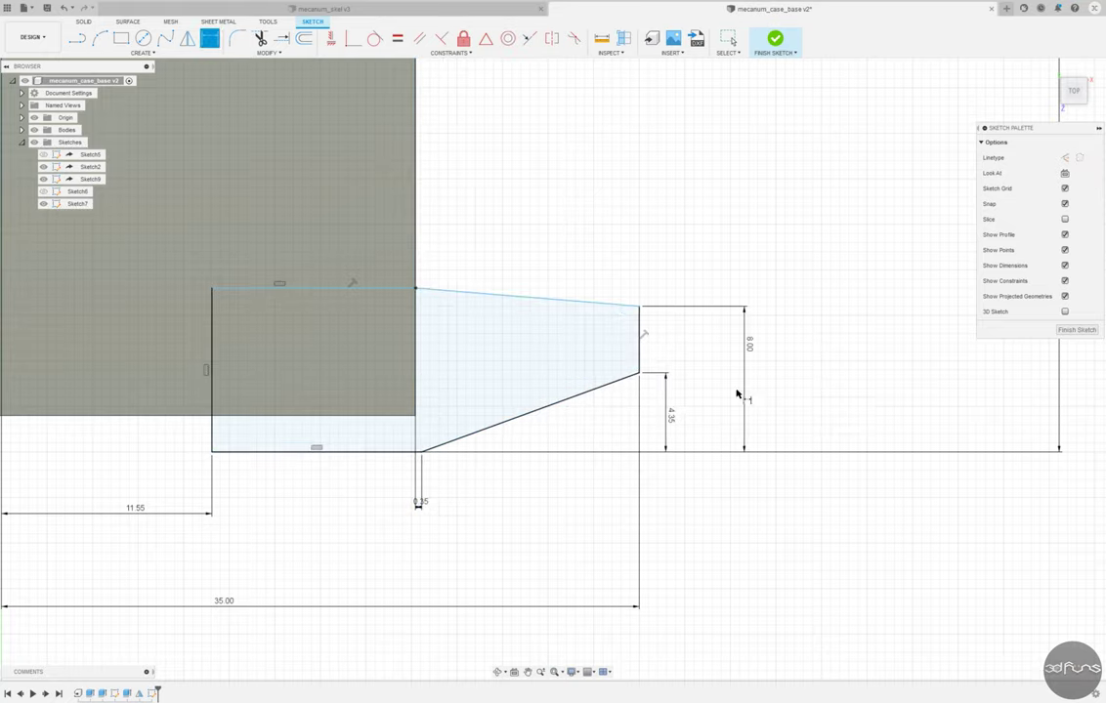
click(362, 290)
click(815, 321)
text(12)
key(Return)
key(Escape)
scroll(582, 545, down, 4)
Step: Mirror the wing profile geometry across the centre line onto the left side
drag(367, 359, 628, 530)
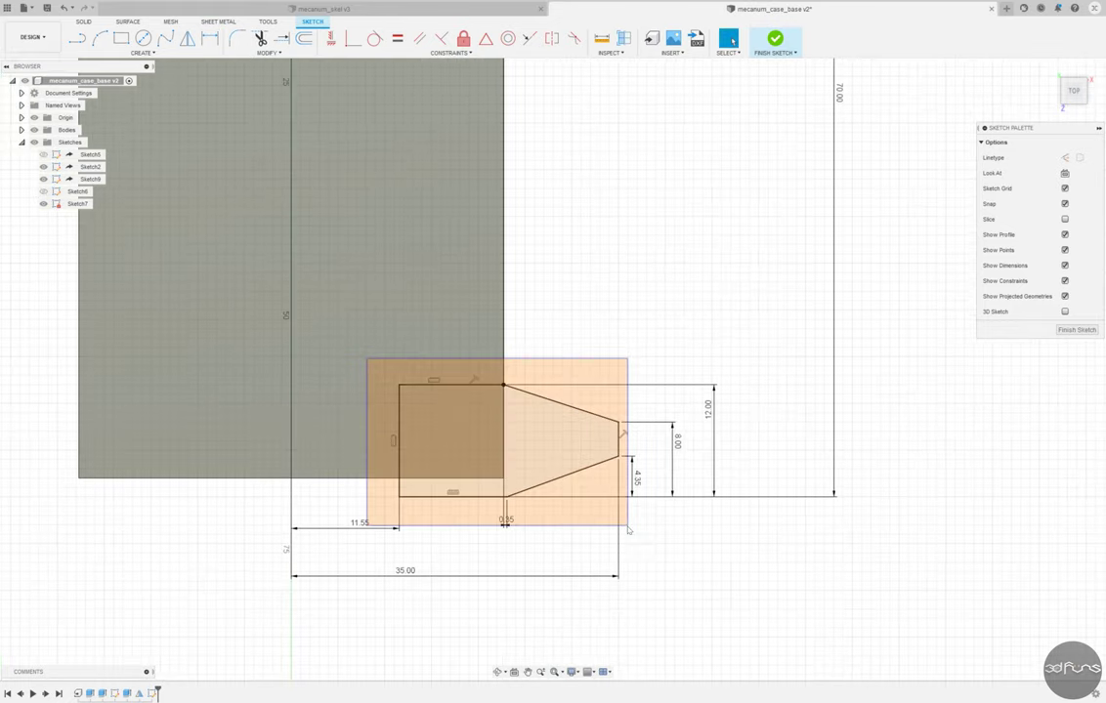
click(187, 37)
key(Return)
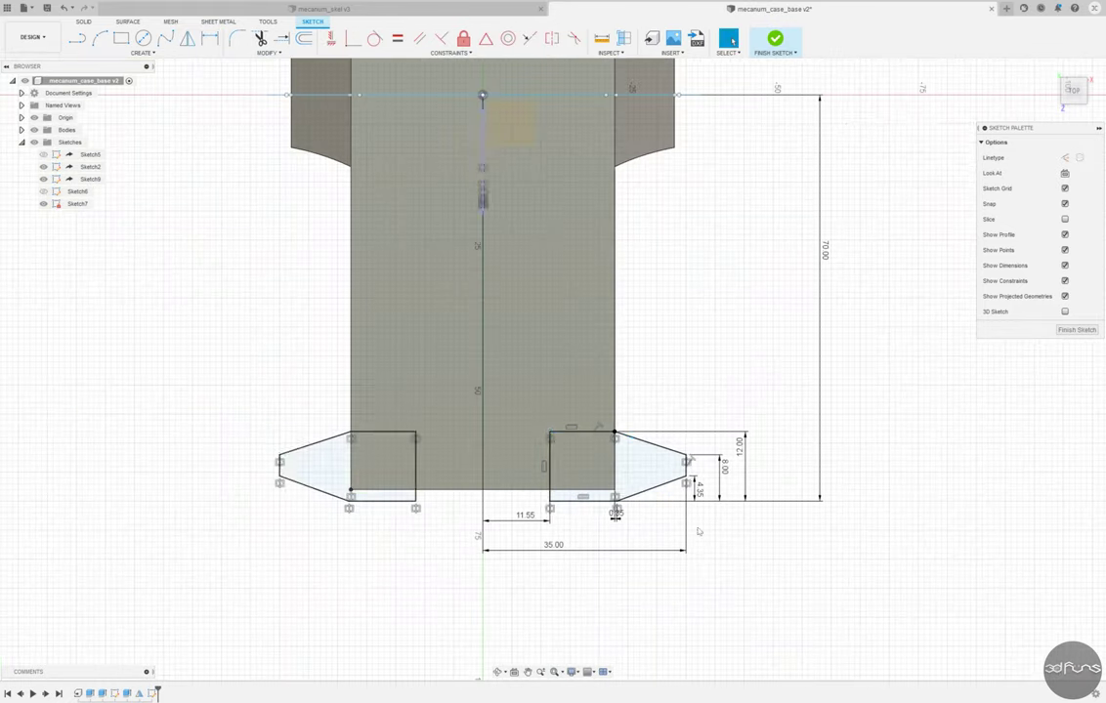
Step: Undo the accidental deletion of the centre line and dimensions, then finish Sketch7
scroll(699, 521, up, 2)
scroll(304, 598, down, 2)
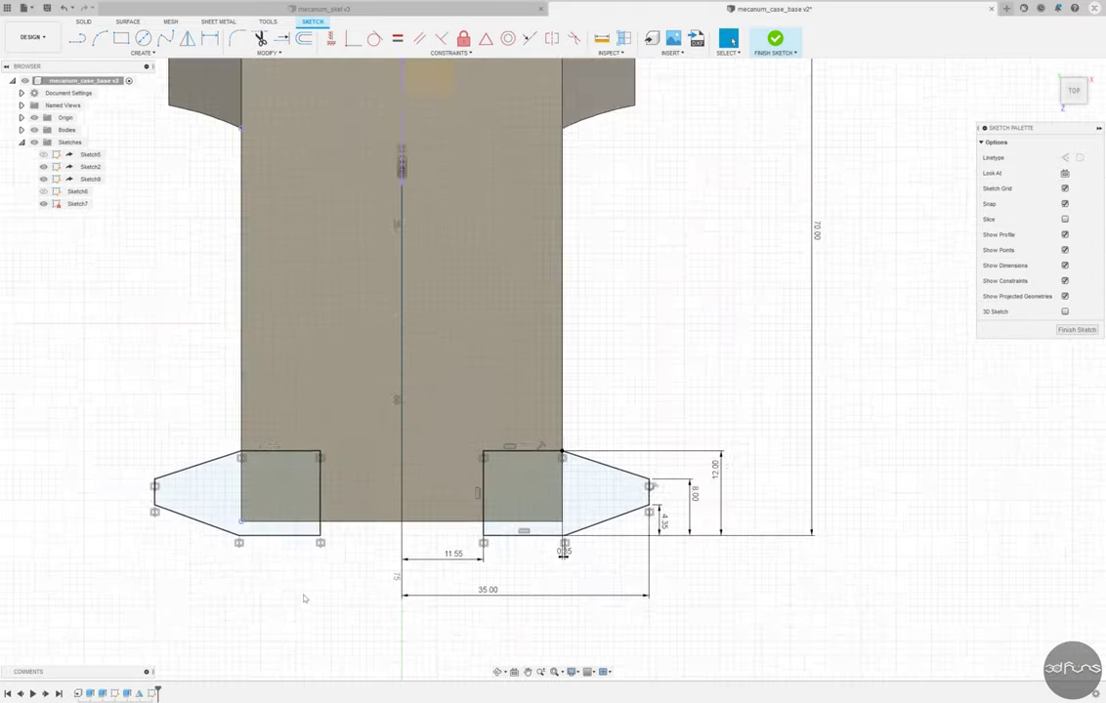
scroll(320, 617, down, 2)
scroll(489, 440, up, 4)
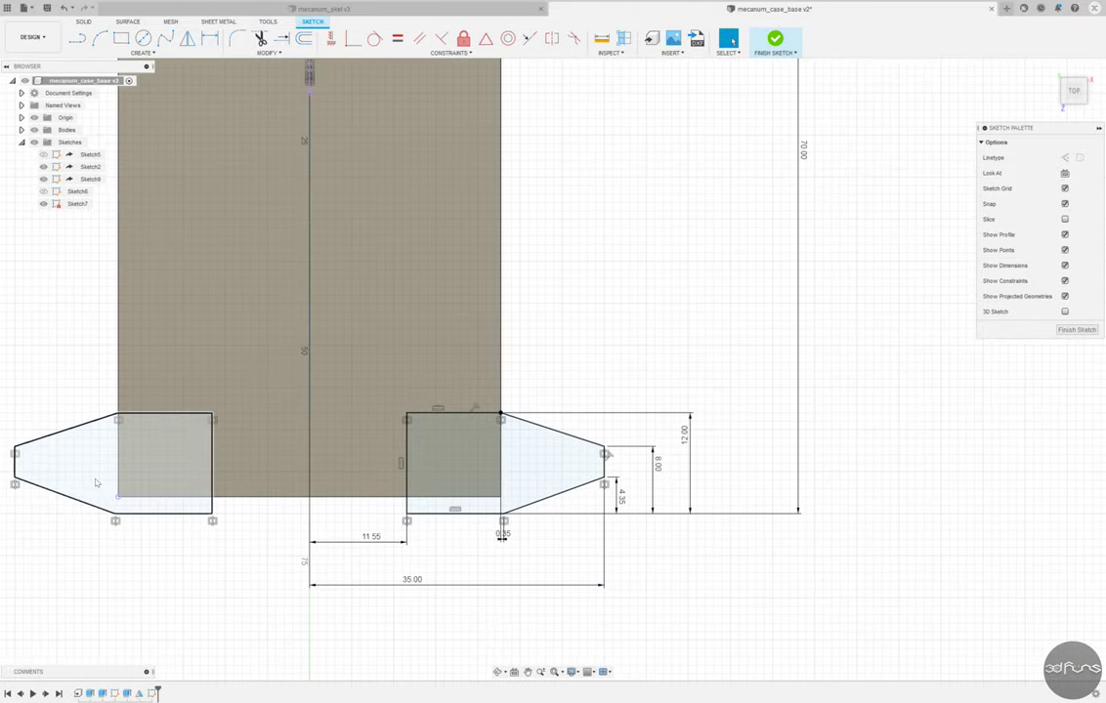
scroll(526, 597, down, 2)
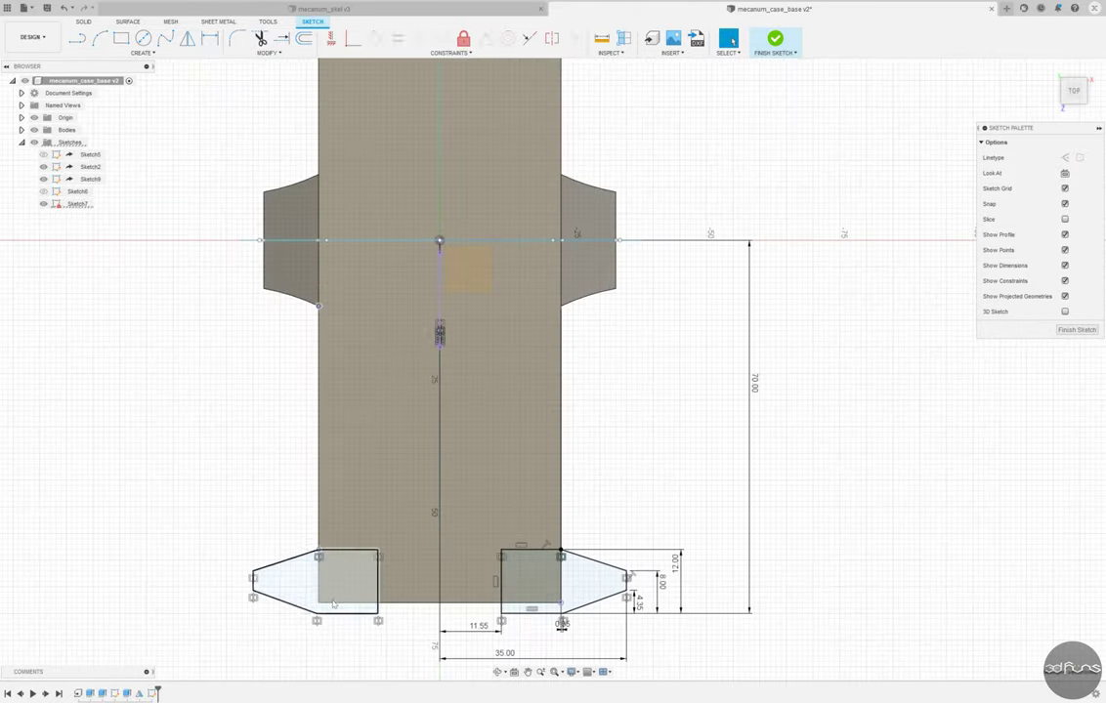
scroll(371, 493, down, 2)
scroll(430, 460, down, 2)
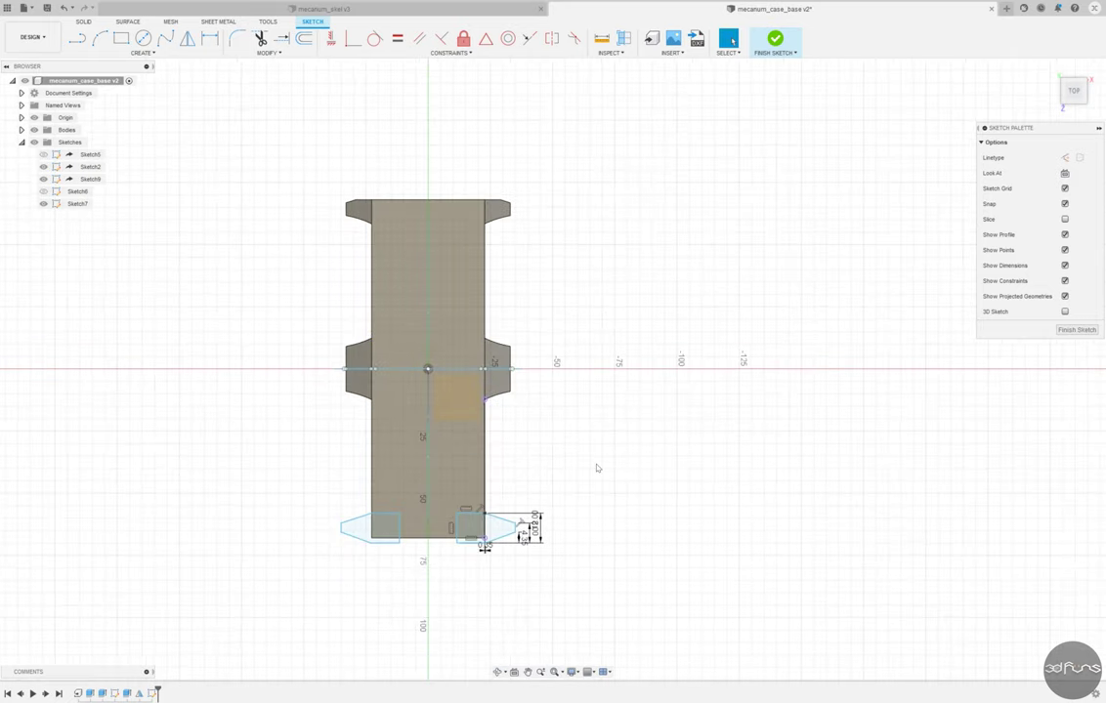
scroll(586, 479, up, 3)
click(63, 8)
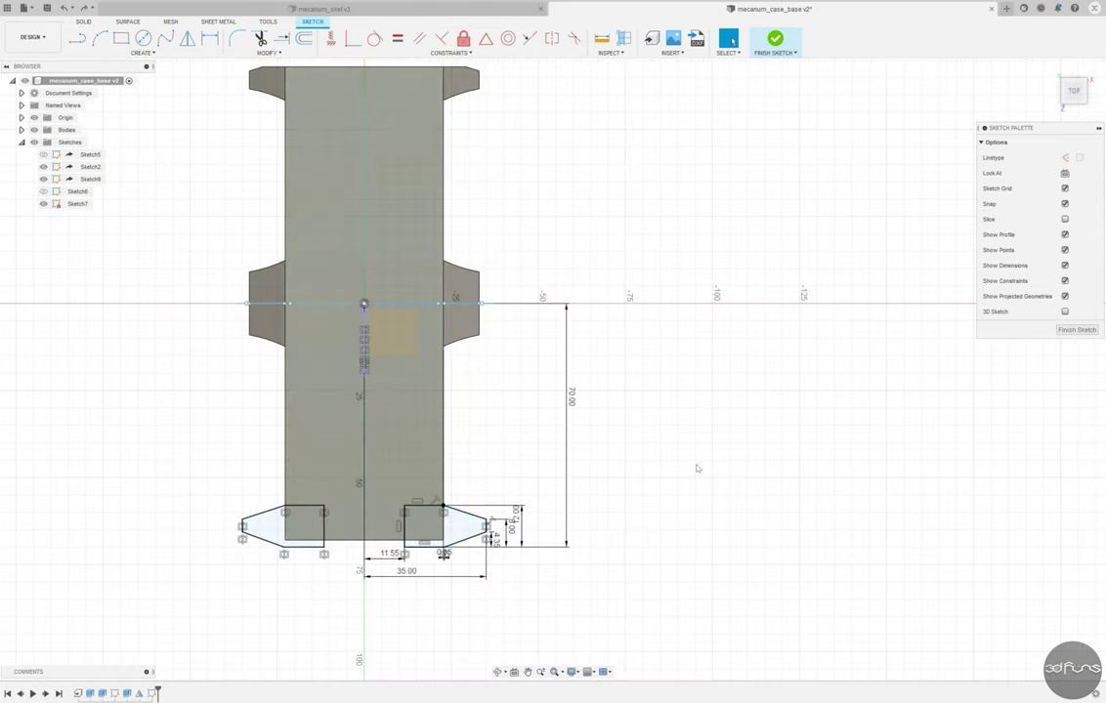
click(774, 39)
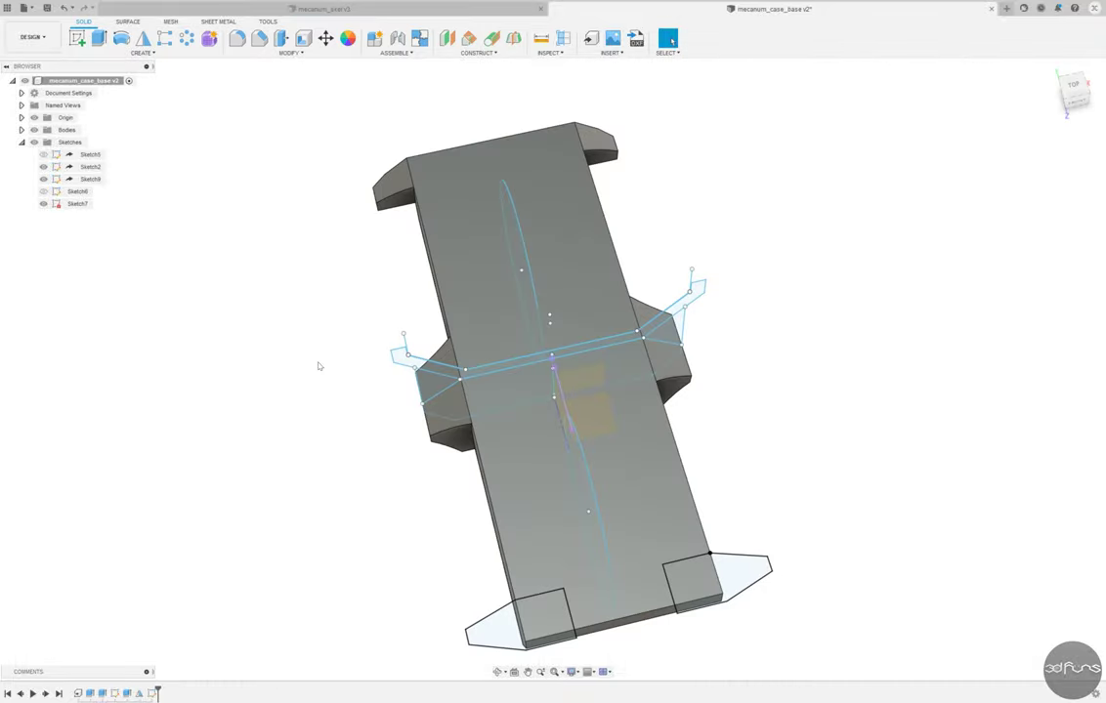
Step: Extrude the four lower Sketch7 wing profiles as a 7 mm cut into the base body
key(e)
click(723, 576)
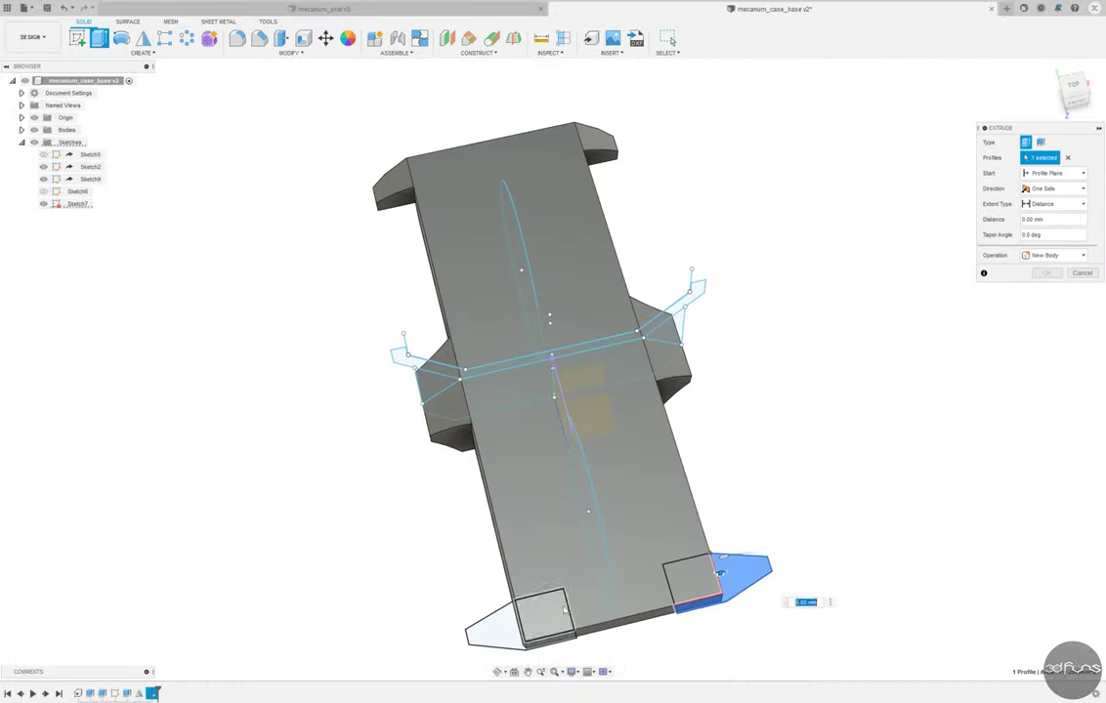
shift+middle_drag(723, 576, 597, 597)
click(359, 459)
click(394, 472)
text(-7)
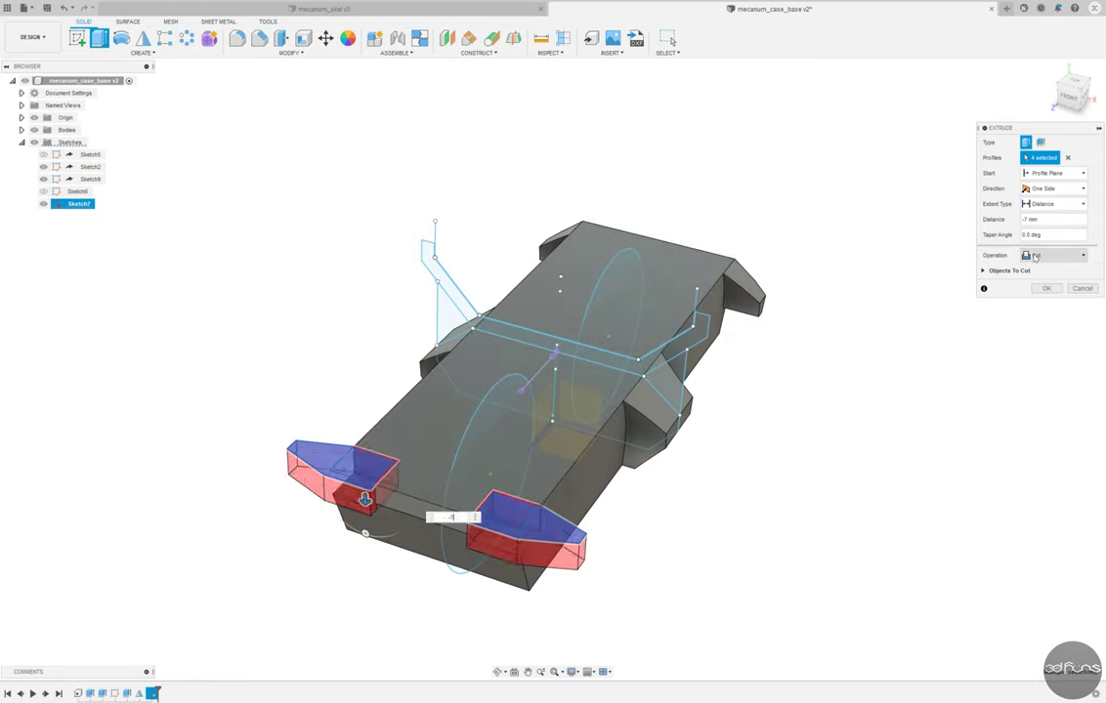
key(Return)
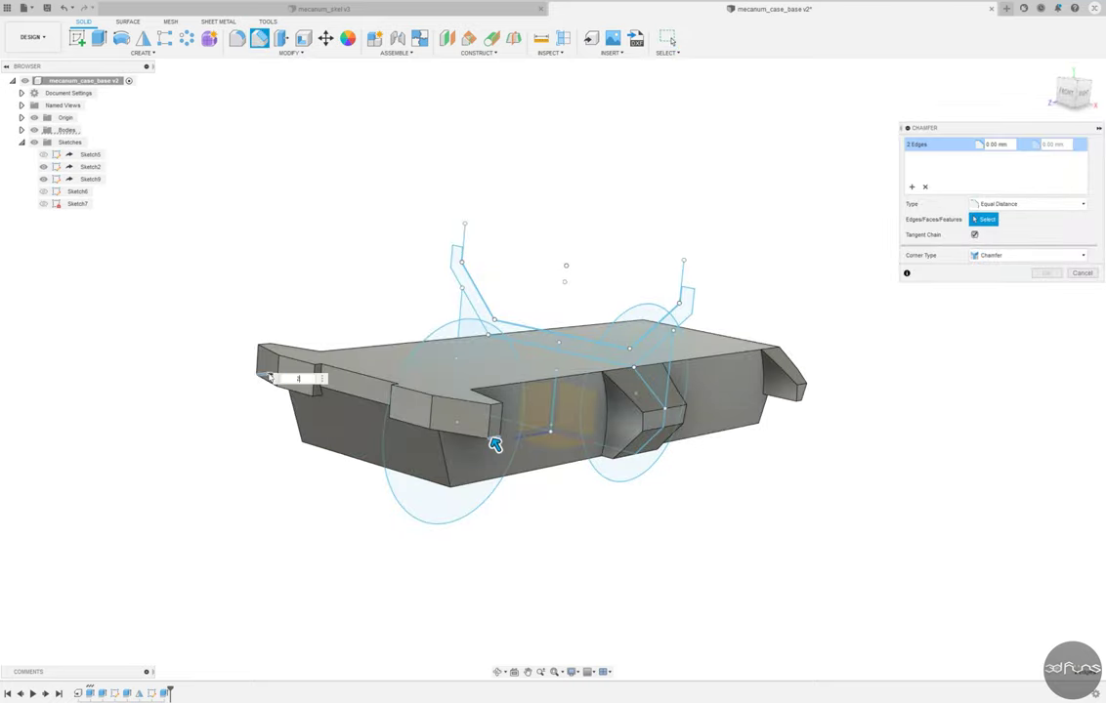
Step: Cancel the chamfer, delete the two large circle outlines, and cancel the fillet
key(Escape)
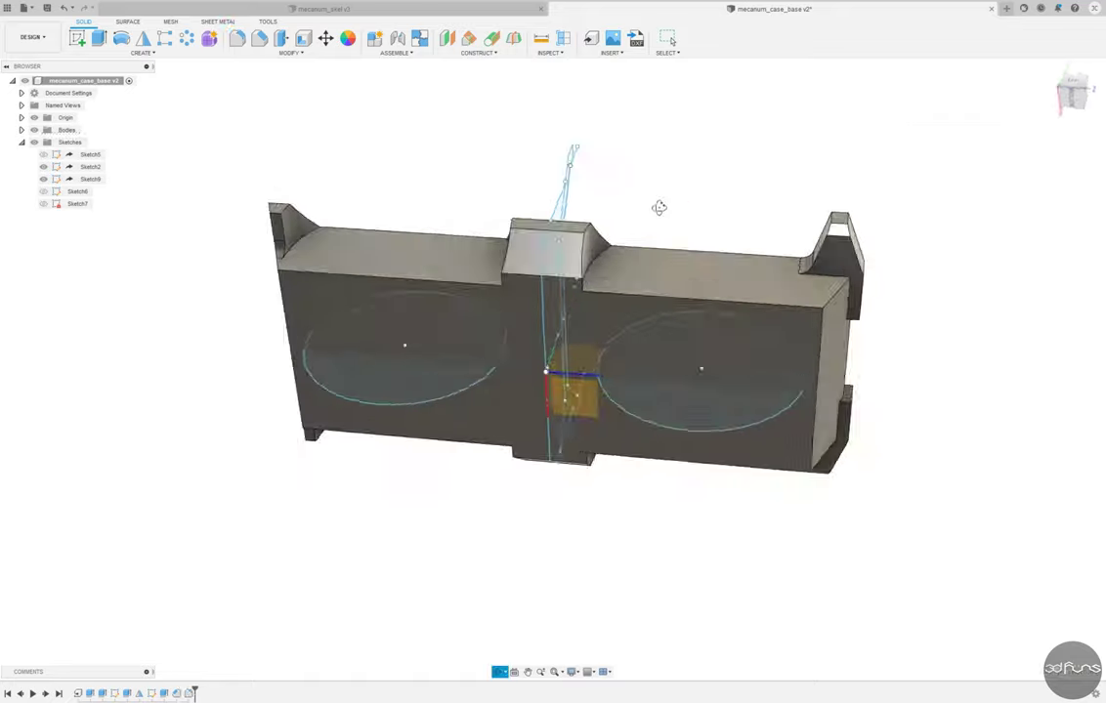
shift+middle_drag(659, 207, 896, 266)
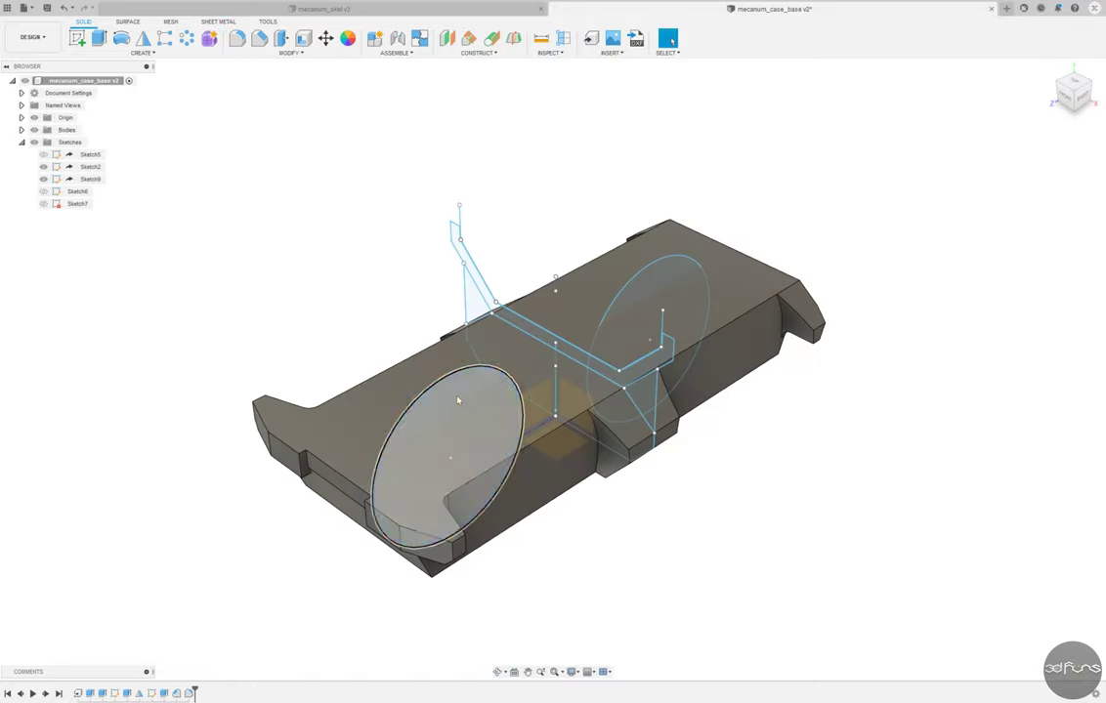
click(457, 400)
key(Delete)
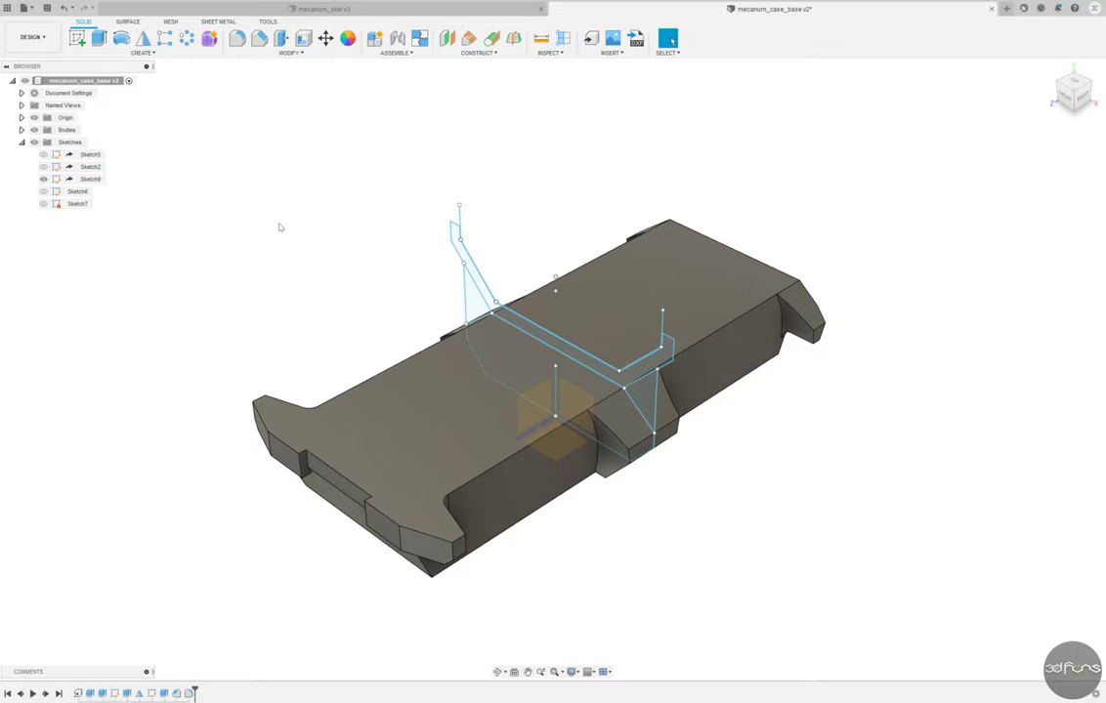
key(f)
mouse_move(279, 228)
shift+middle_down()
mouse_move(268, 332)
mouse_move(340, 318)
mouse_move(343, 306)
shift+middle_up()
key(Escape)
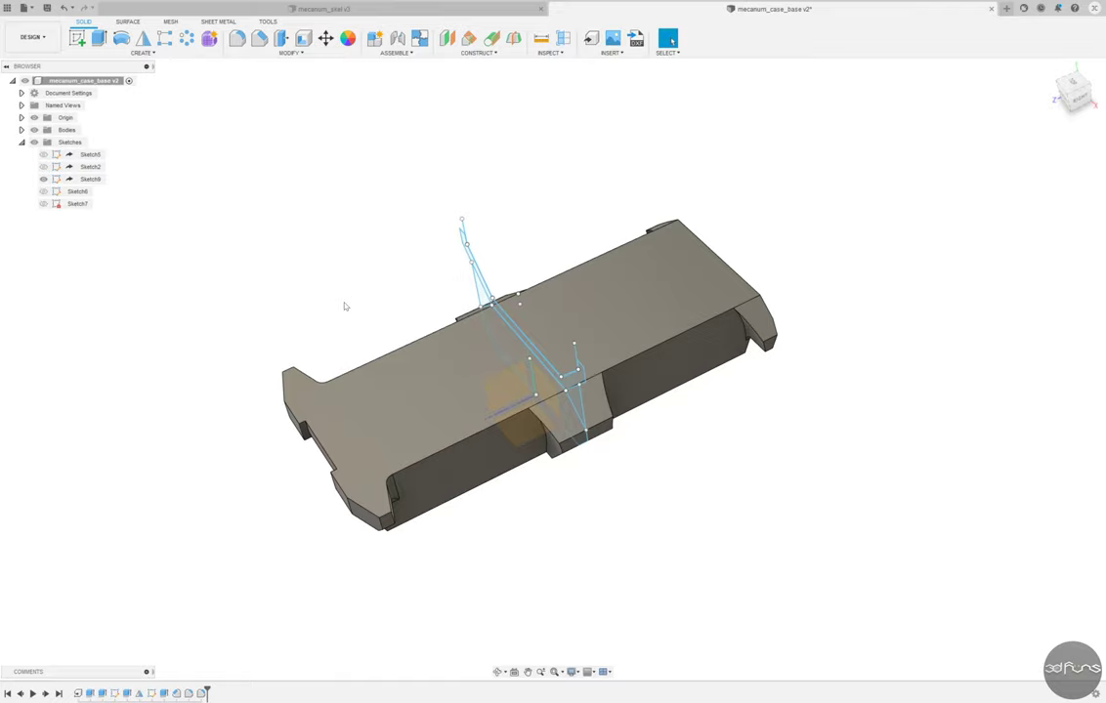
click(77, 39)
Step: Start a new sketch and draw two side-by-side slot rectangles across the notch edge
click(497, 231)
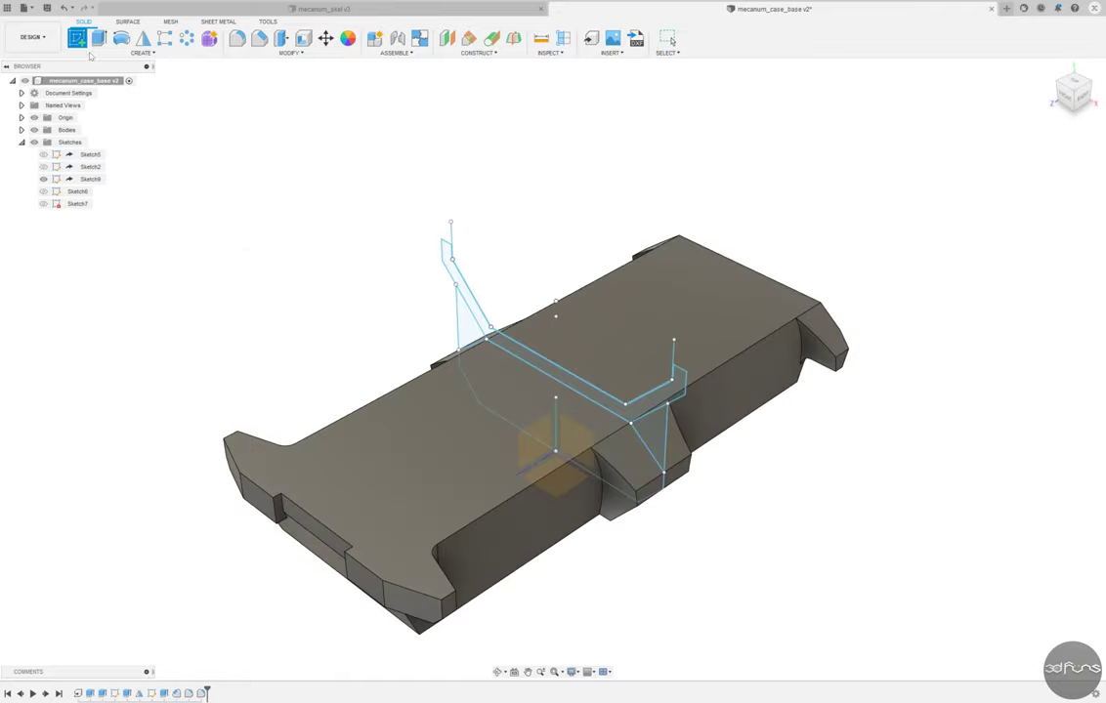
scroll(497, 232, down, 2)
scroll(501, 117, down, 1)
scroll(537, 547, up, 2)
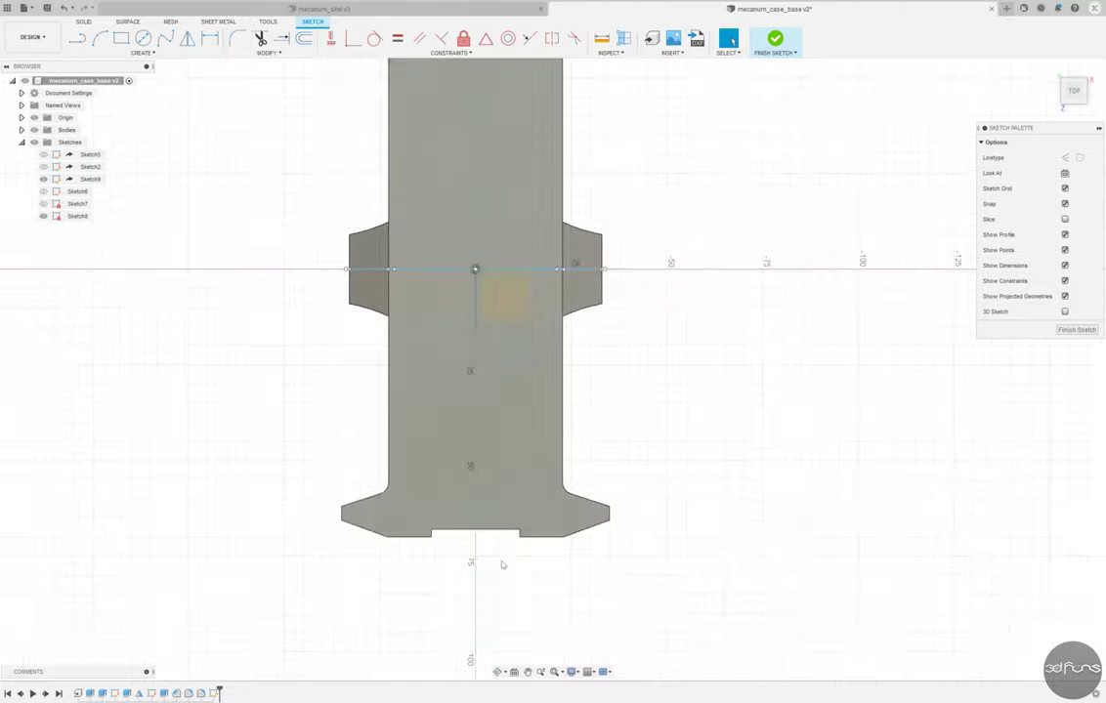
scroll(512, 552, up, 4)
click(121, 39)
scroll(383, 353, up, 2)
click(377, 347)
click(452, 531)
click(509, 347)
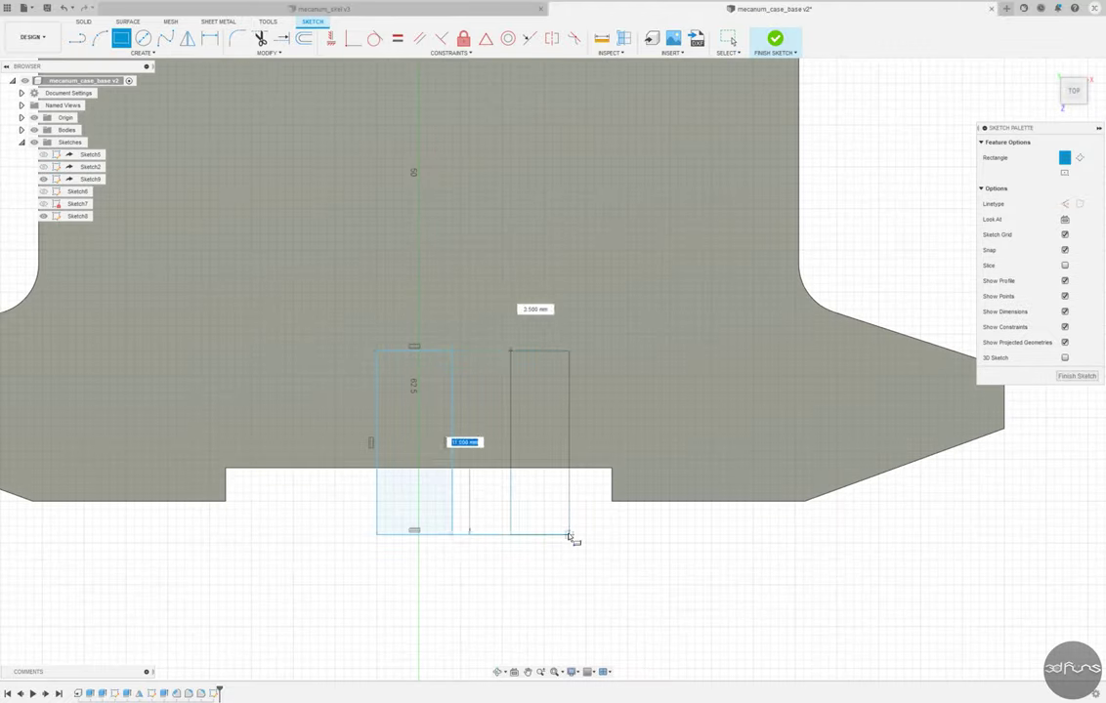
click(569, 531)
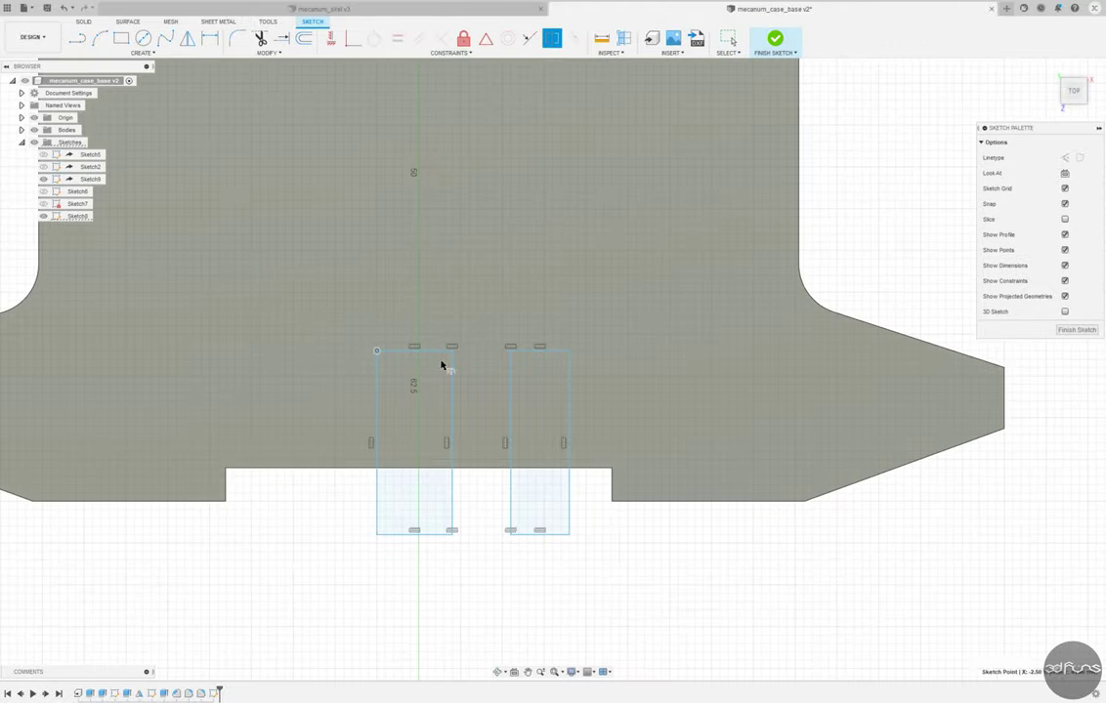
Step: Dimension the rectangles 1.00 from the notch edge and 12.50 long
scroll(486, 476, down, 2)
scroll(476, 498, up, 1)
scroll(477, 498, up, 2)
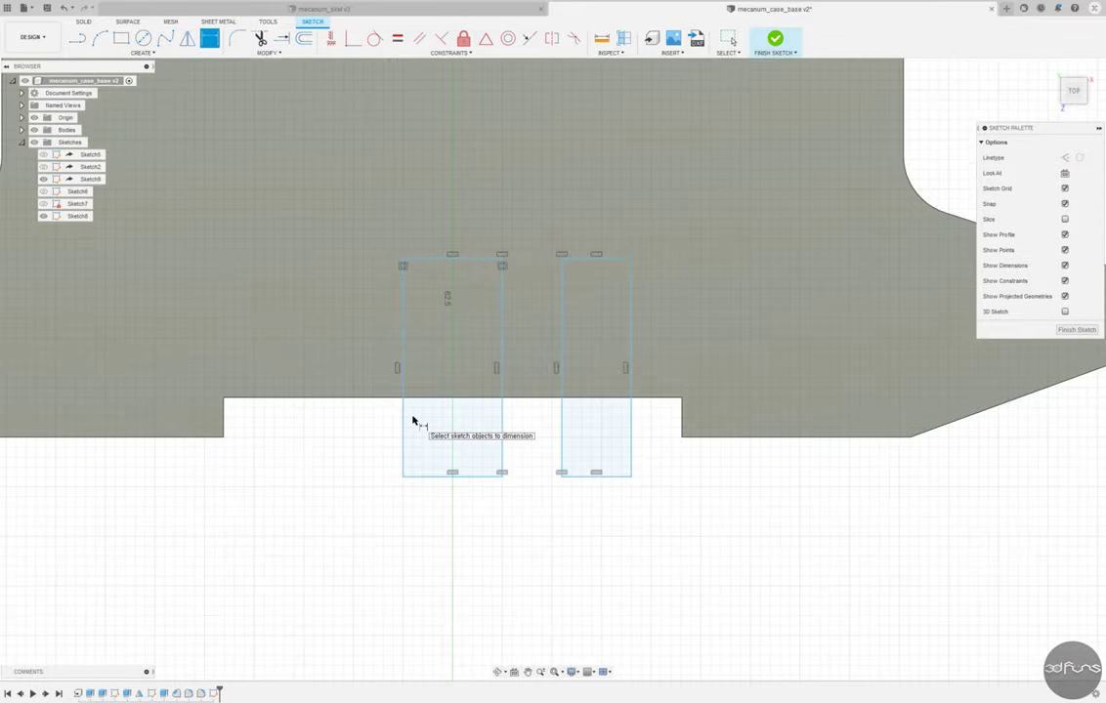
click(391, 398)
click(367, 452)
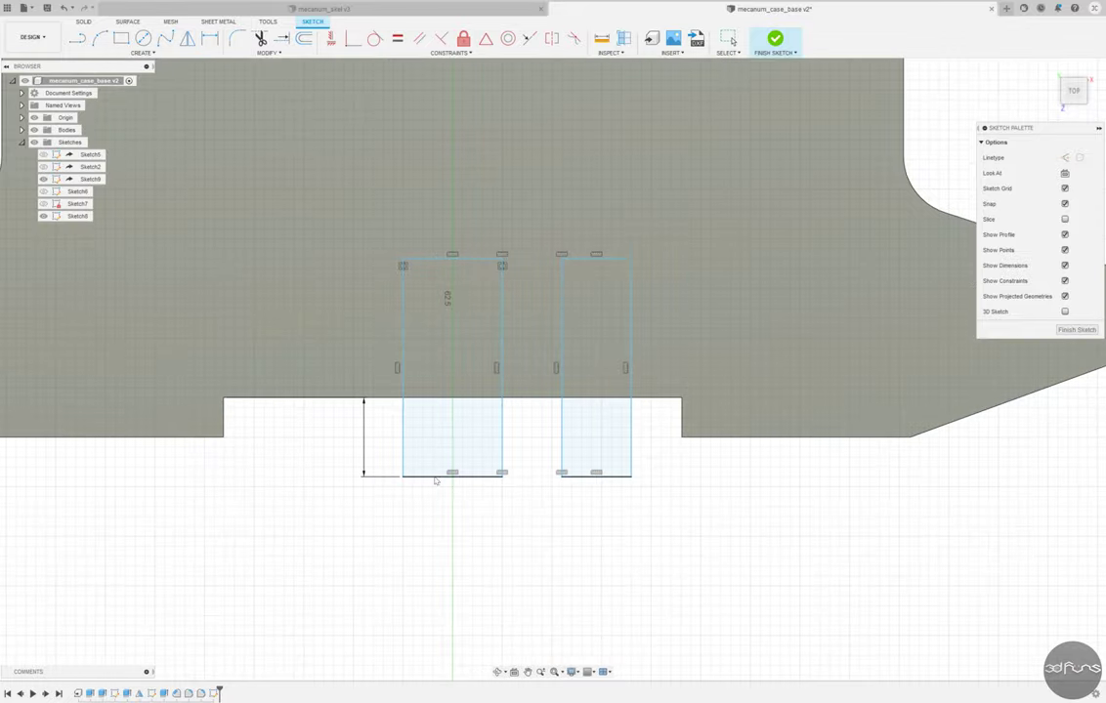
text(1)
key(Return)
click(402, 322)
click(334, 357)
text(12.5)
key(Return)
Step: Set the slot widths to 4.00 and 3.00 with a 1.5 gap between them
click(472, 471)
text(4)
key(Return)
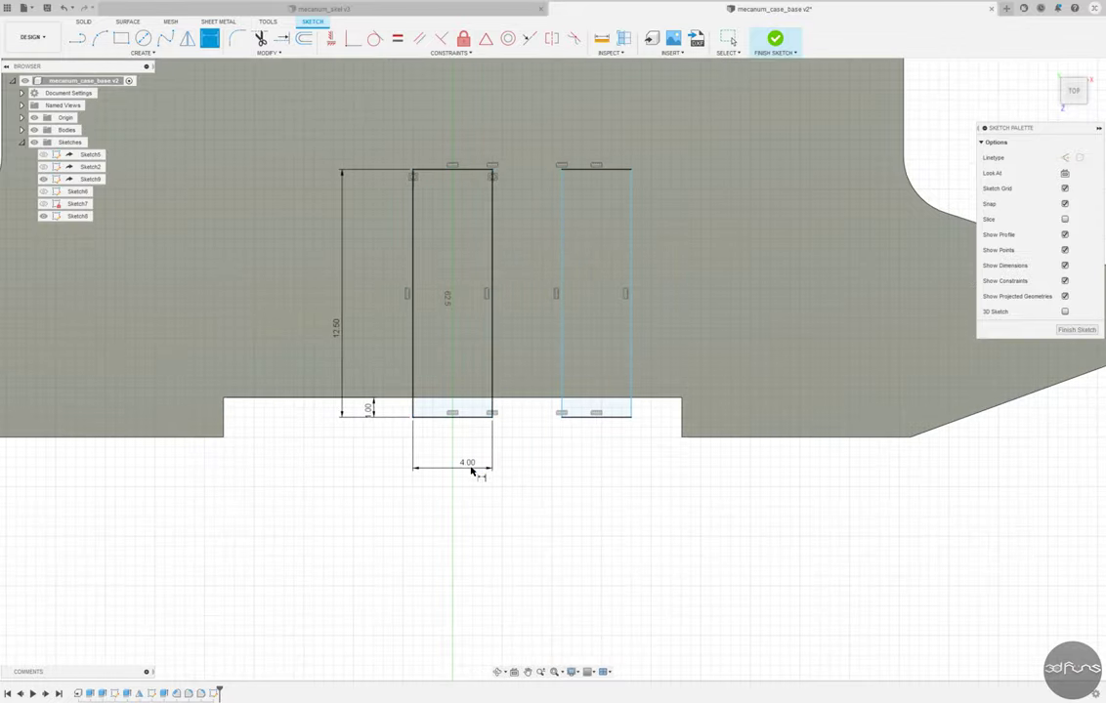
click(493, 416)
click(562, 416)
text(1.5)
click(574, 463)
text(3)
key(Return)
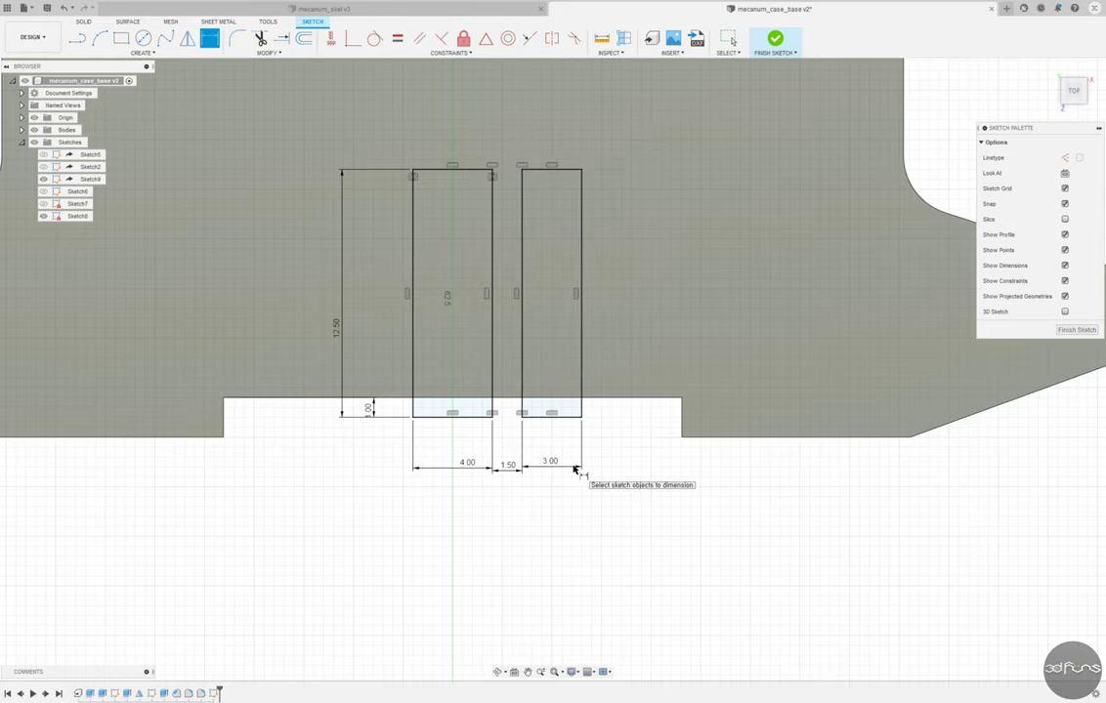
Step: Mirror the right slot rectangle, then mirror all slot rectangles to the other end
key(Escape)
drag(650, 422, 518, 149)
click(186, 38)
scroll(601, 591, down, 5)
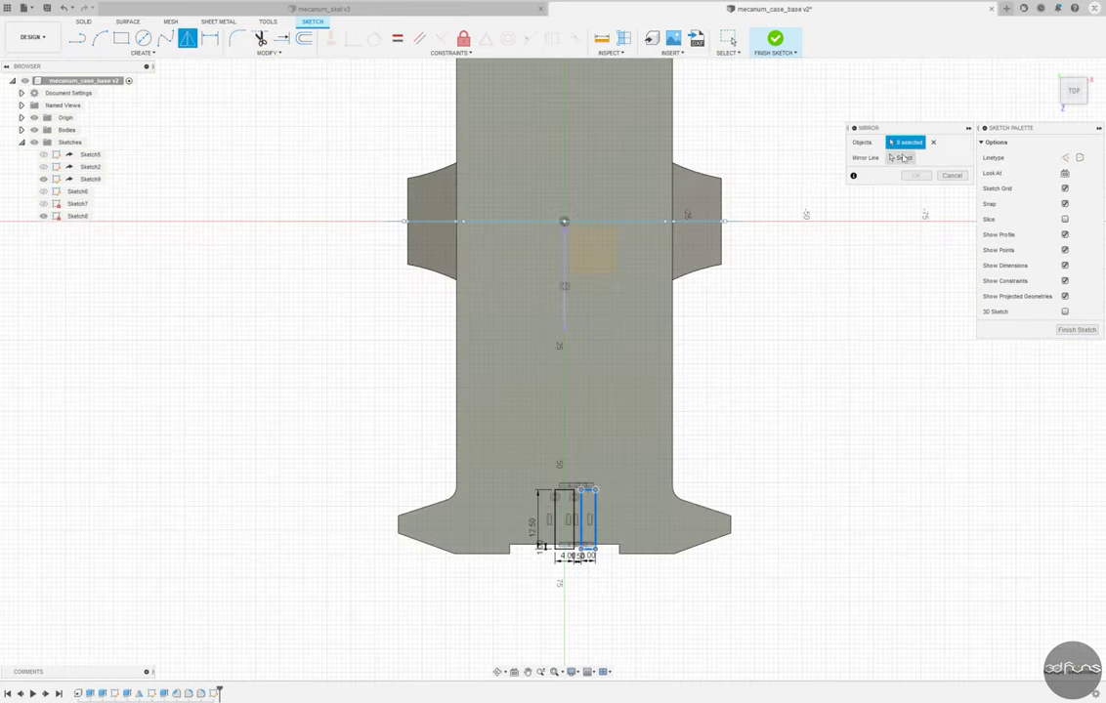
key(Return)
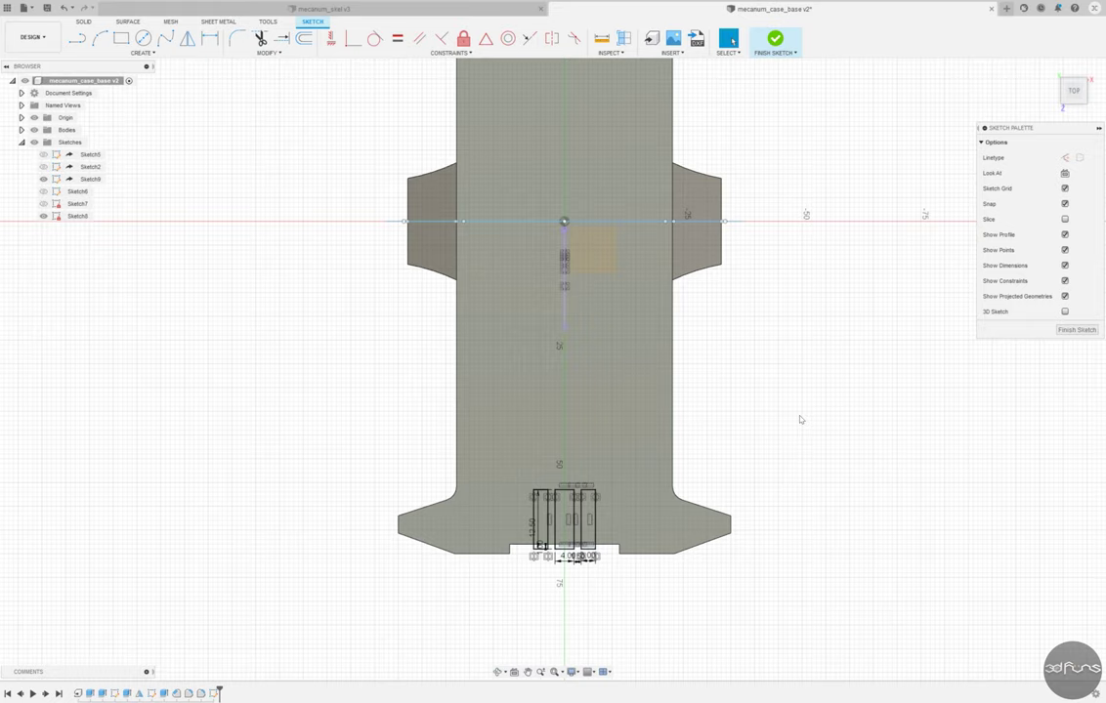
scroll(610, 527, up, 3)
drag(618, 565, 489, 451)
click(187, 38)
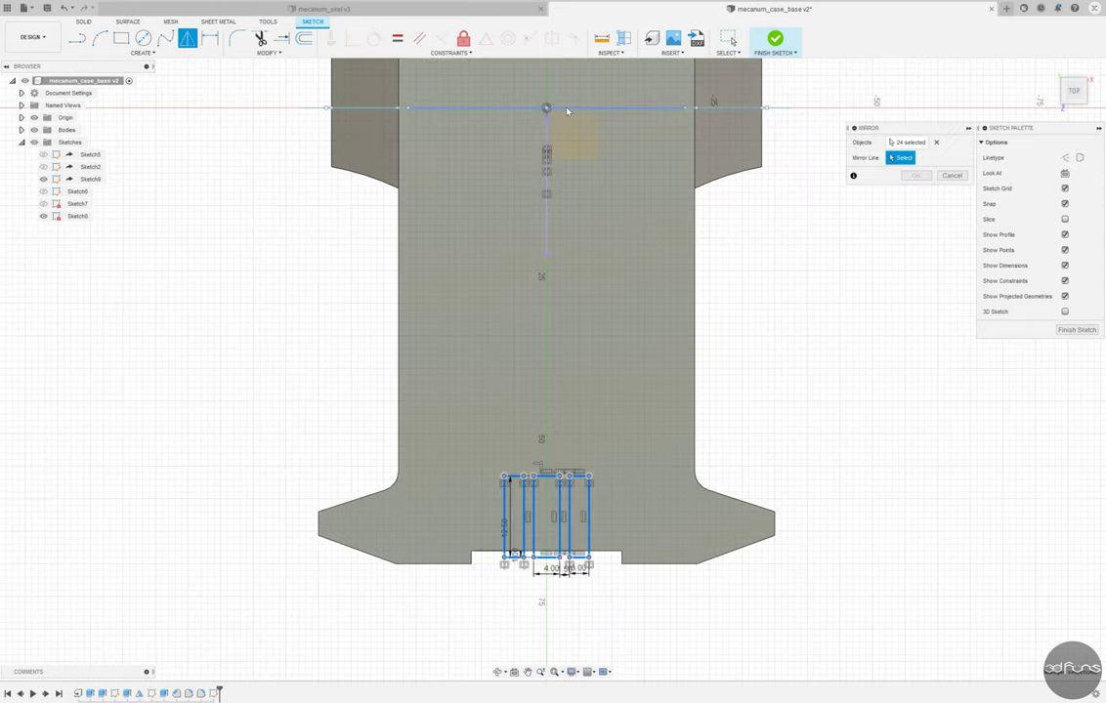
shift+middle_drag(567, 111, 572, 167)
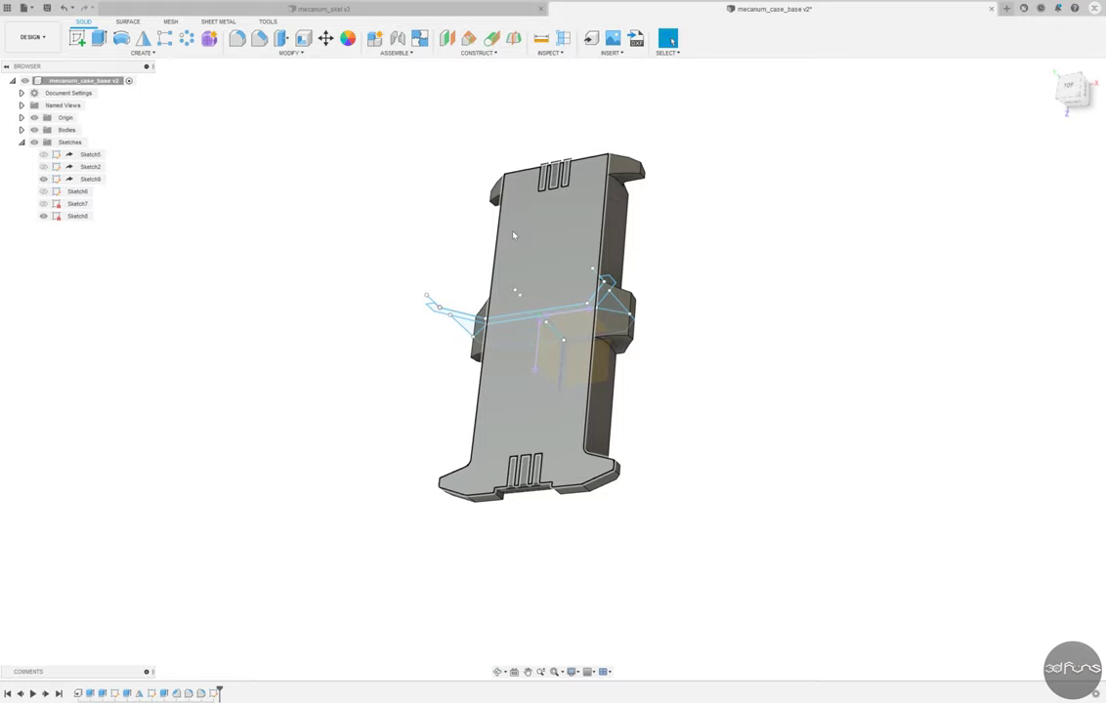
Step: Cut the twelve Sketch8 slot profiles -24 mm into both ends of the base
key(e)
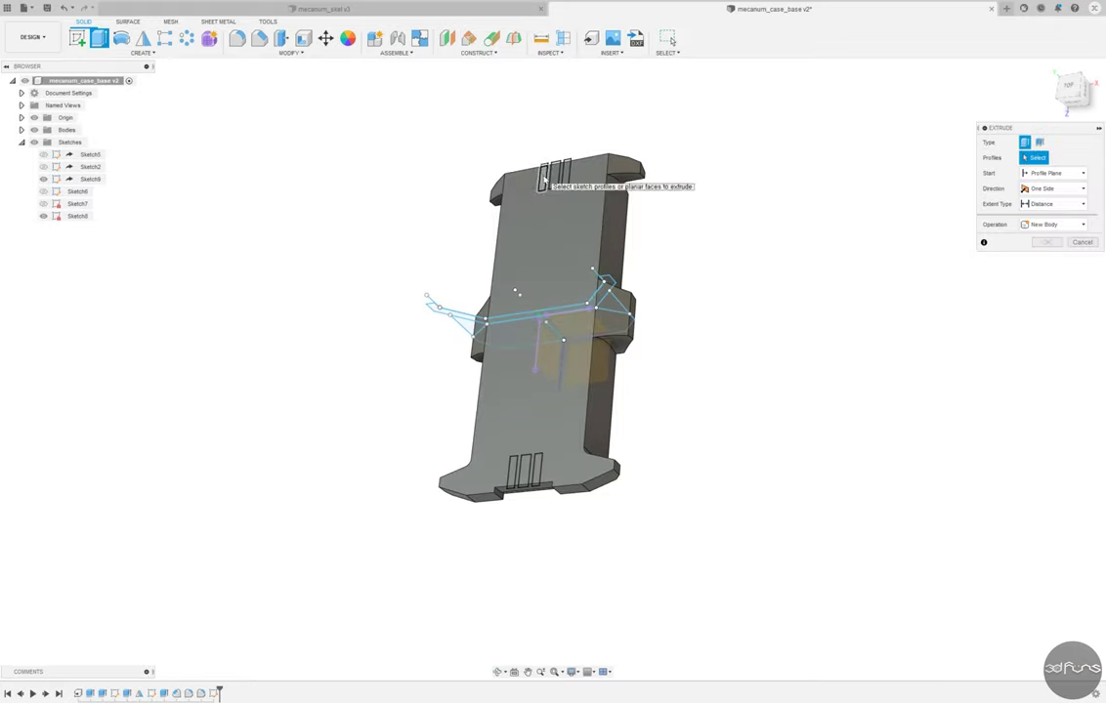
shift+middle_drag(513, 234, 547, 293)
click(524, 483)
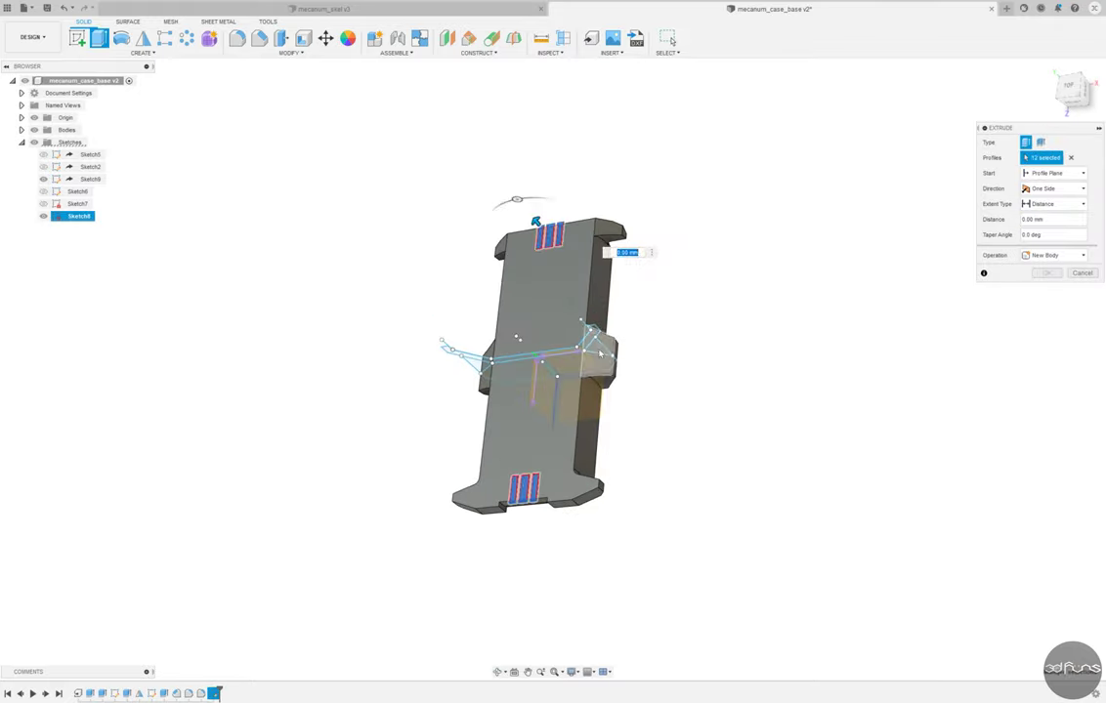
drag(483, 196, 576, 263)
mouse_move(768, 309)
shift+middle_down()
mouse_move(736, 274)
mouse_move(553, 289)
shift+middle_up()
key(Return)
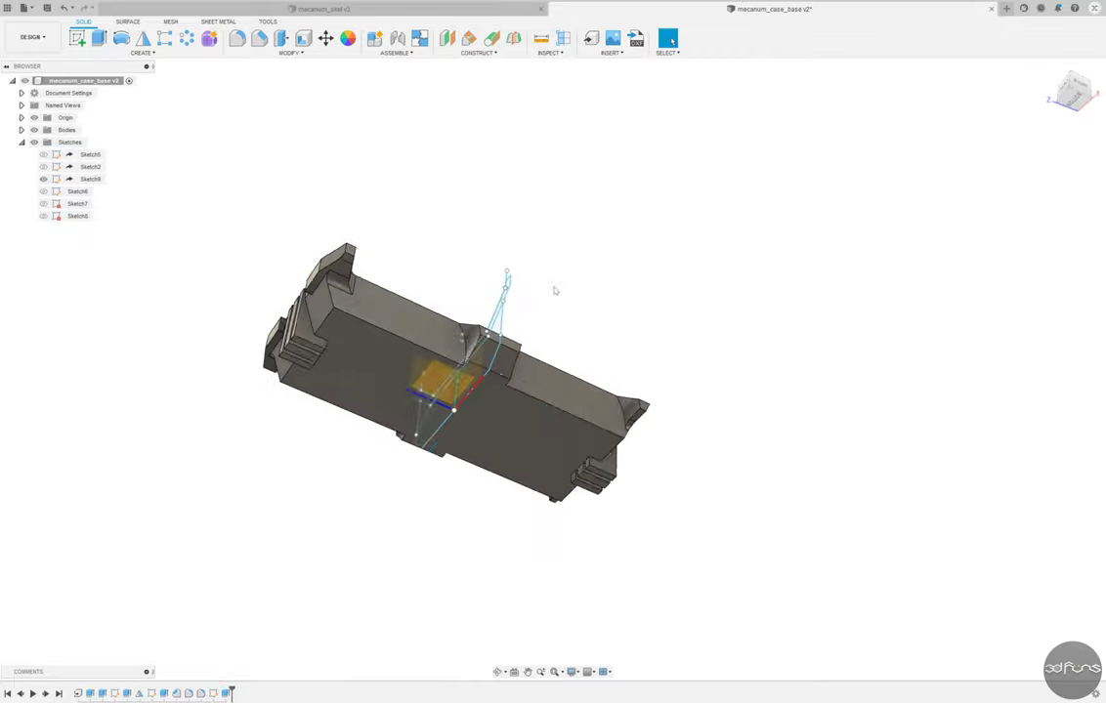
shift+middle_drag(527, 526, 627, 424)
click(627, 424)
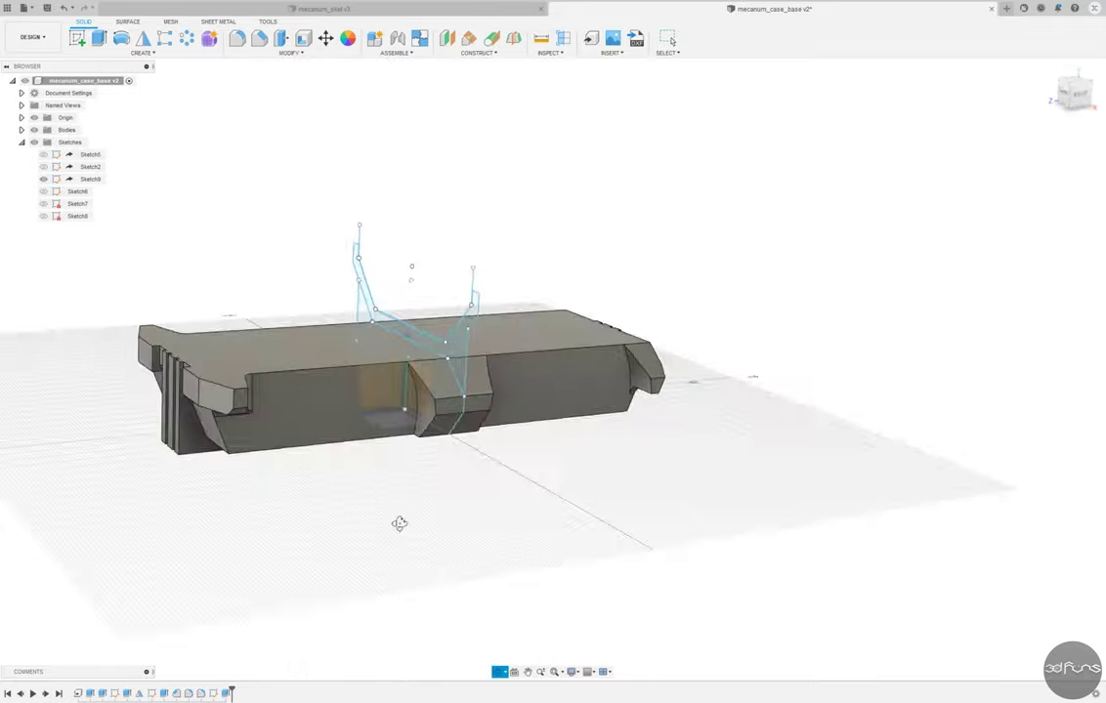
Step: At the first end, project the chamfer and lower tab edges and extend the chamfer line downward
scroll(139, 345, up, 10)
click(142, 52)
click(188, 234)
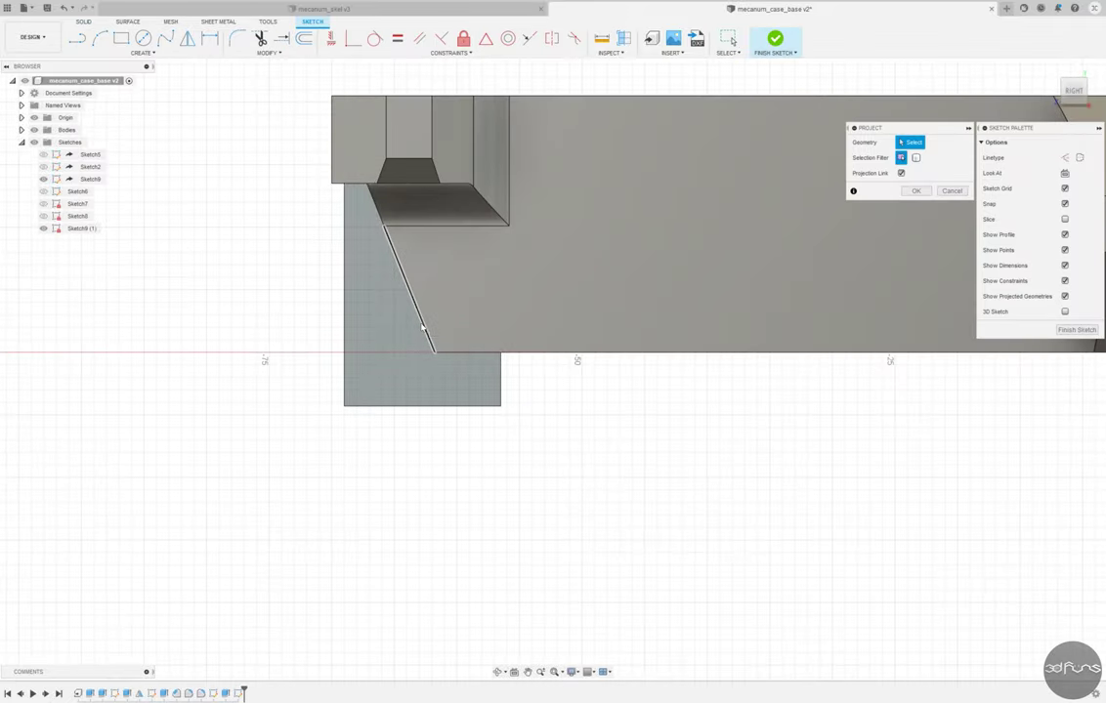
click(428, 337)
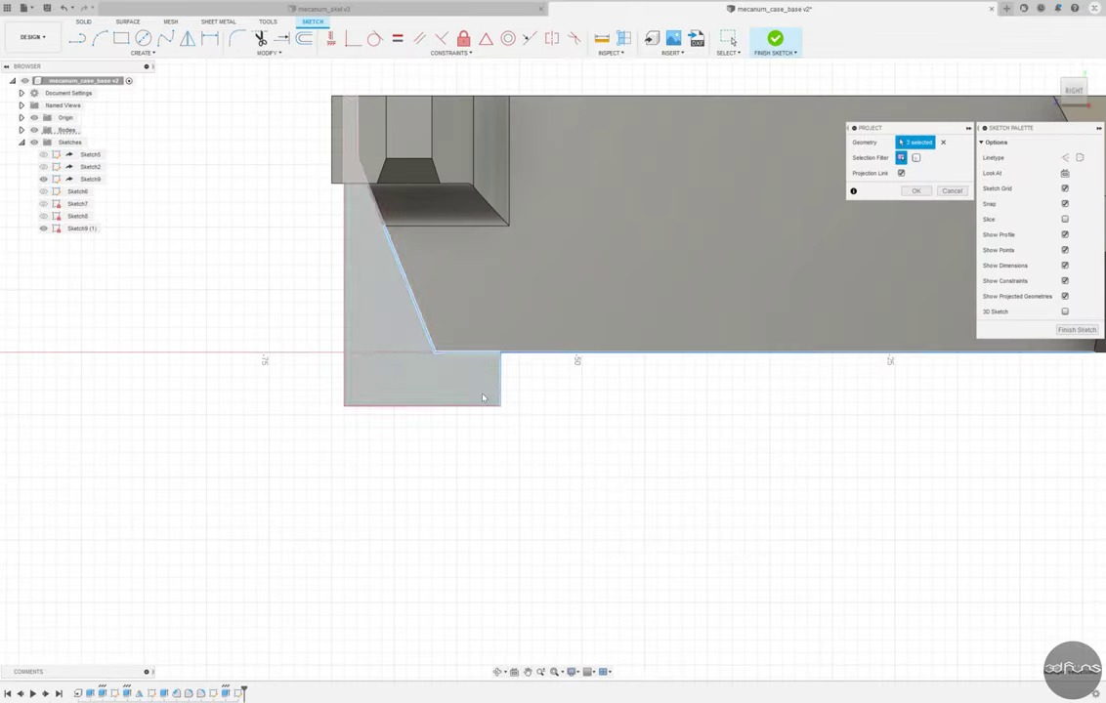
click(915, 190)
click(498, 509)
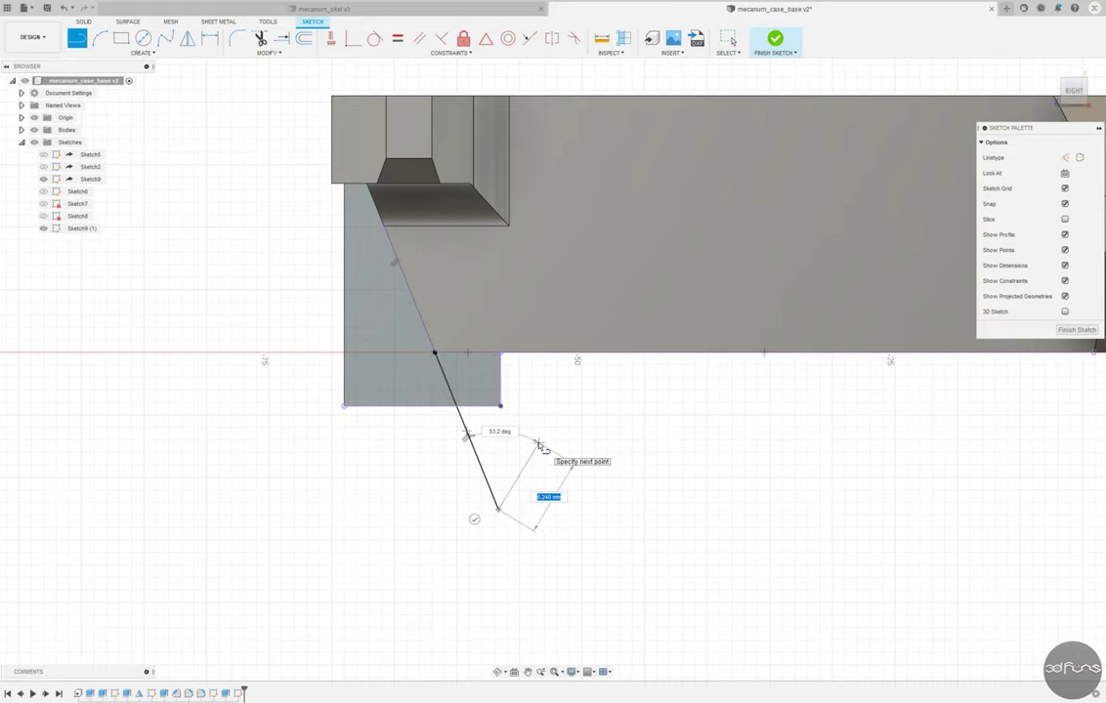
scroll(489, 411, up, 3)
key(Escape)
key(t)
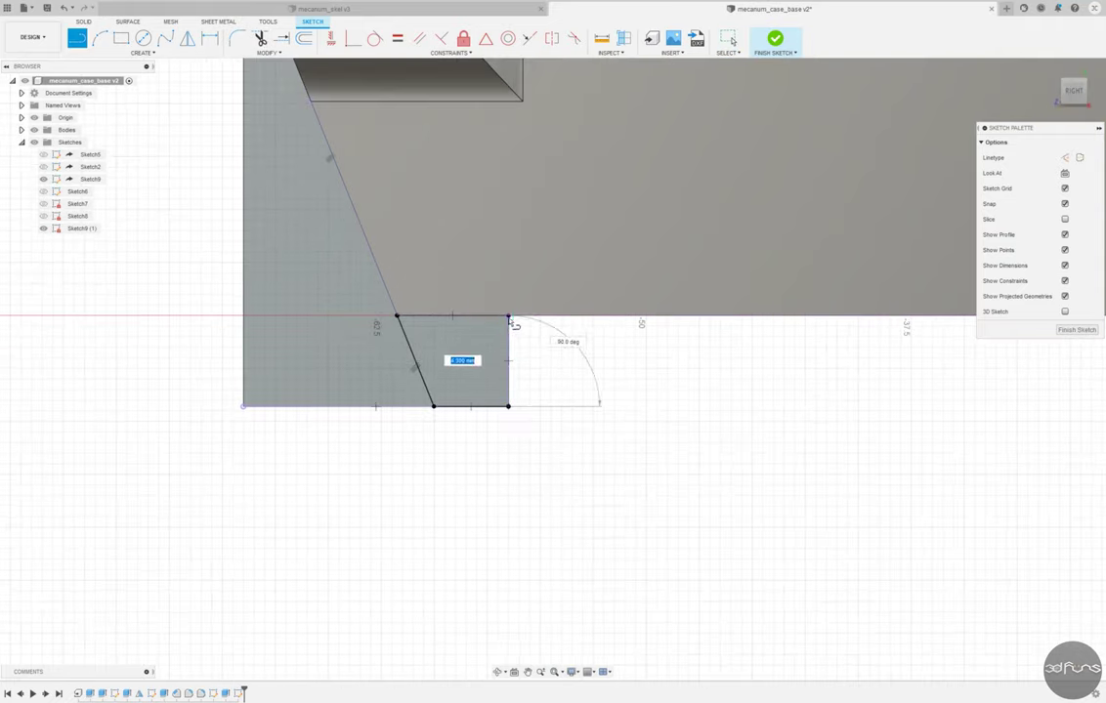
key(Escape)
Step: At the opposite end, project the chamfer edge and draw a matching continuation line
scroll(461, 348, down, 5)
middle_drag(653, 156, 223, 114)
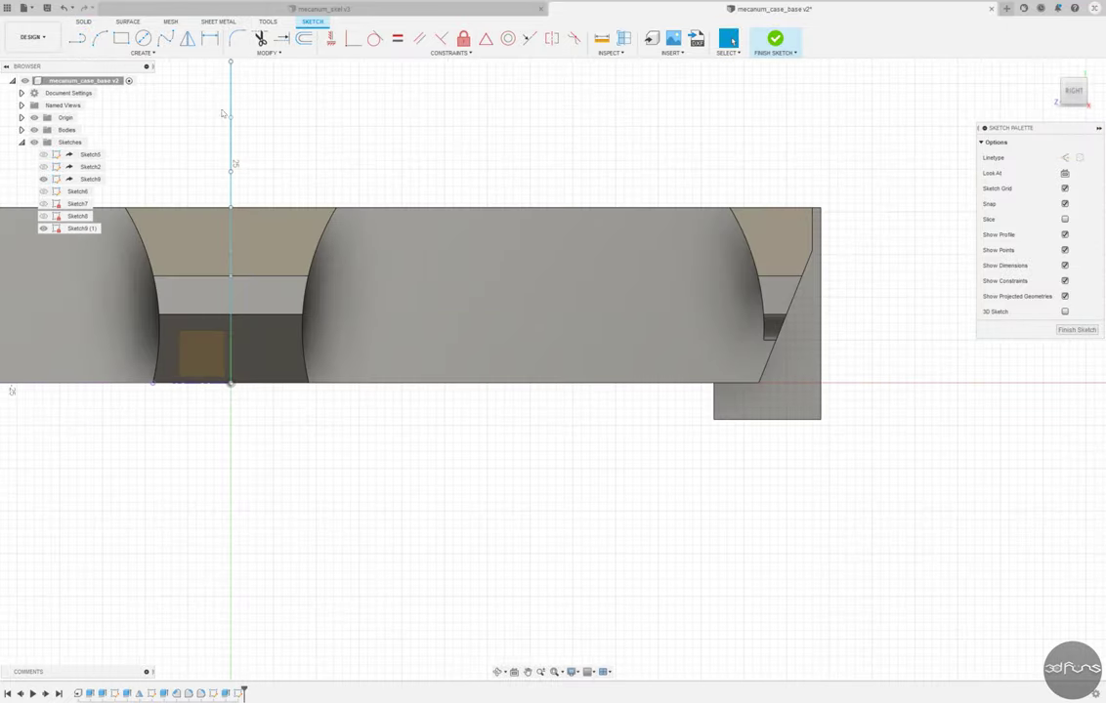
click(141, 52)
click(186, 233)
click(742, 396)
key(Return)
scroll(757, 449, up, 2)
key(l)
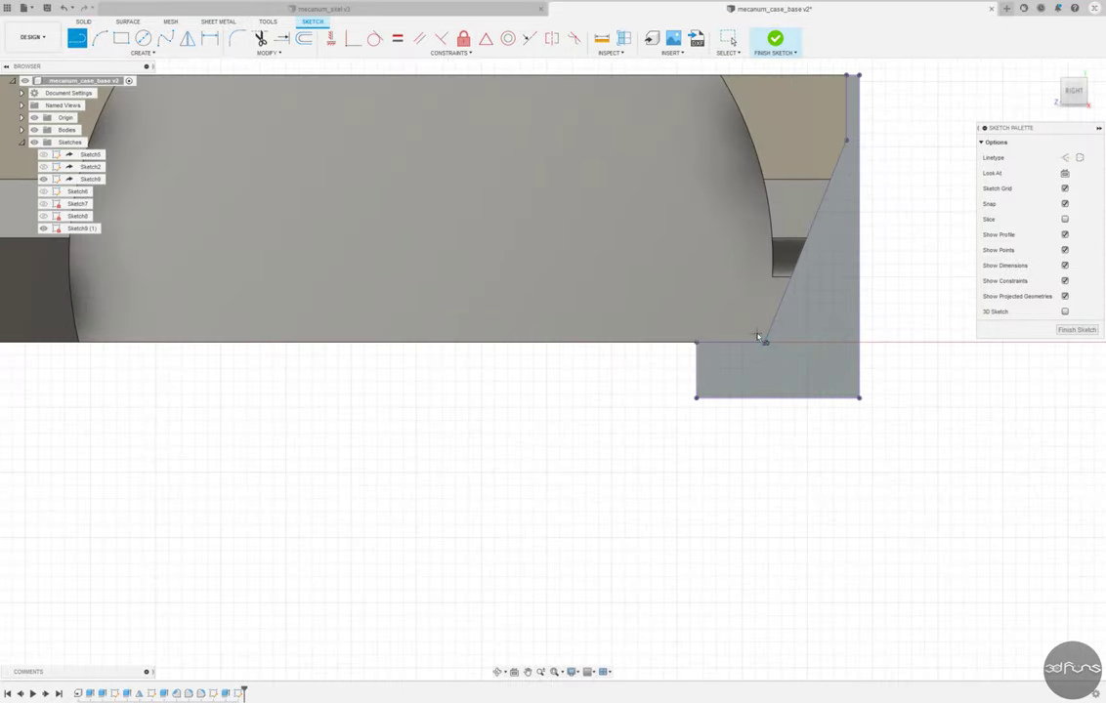
click(743, 396)
key(Escape)
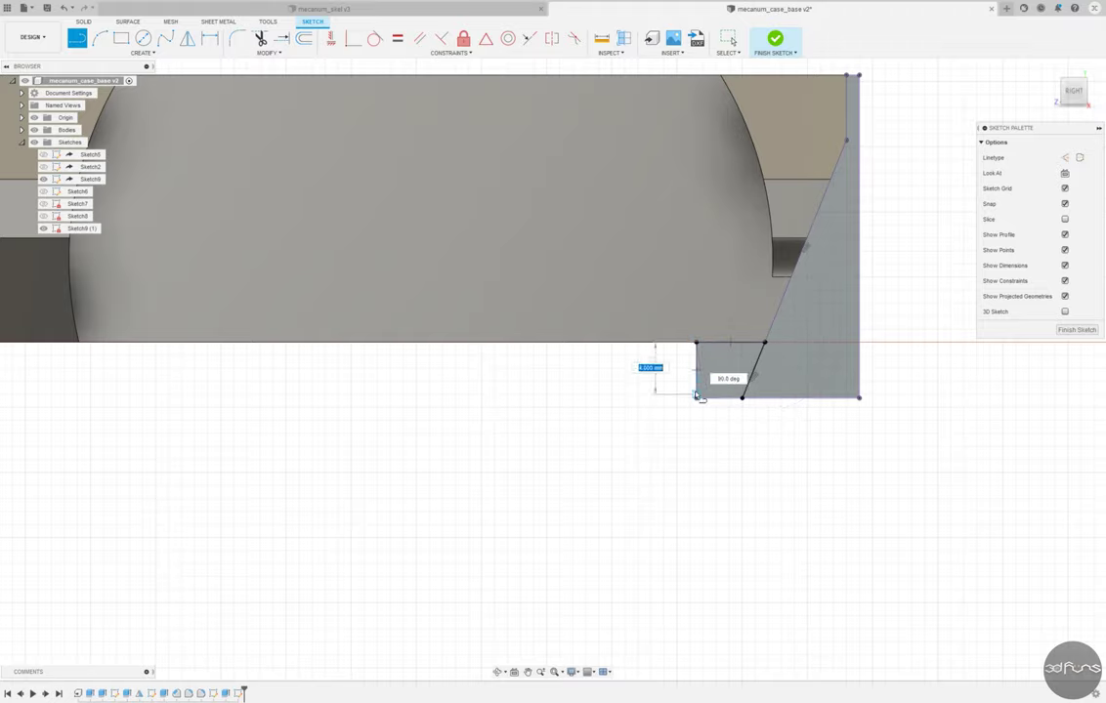
Step: Cut both end tab profiles with a To Object extrusion
key(e)
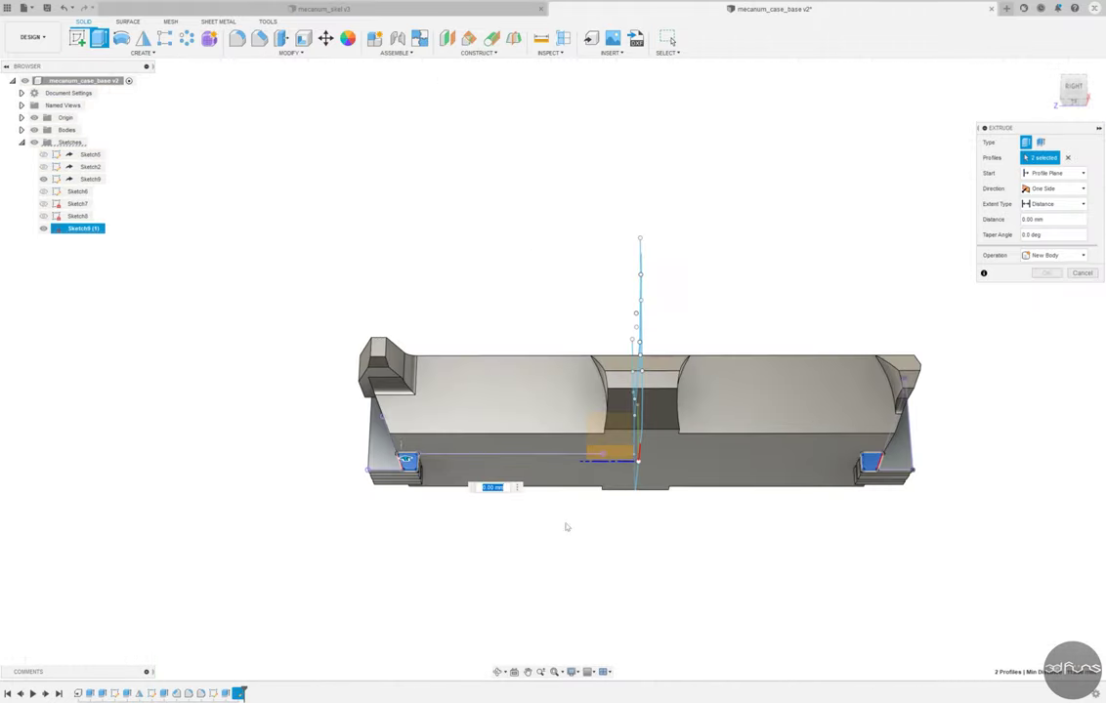
click(1082, 203)
click(1045, 212)
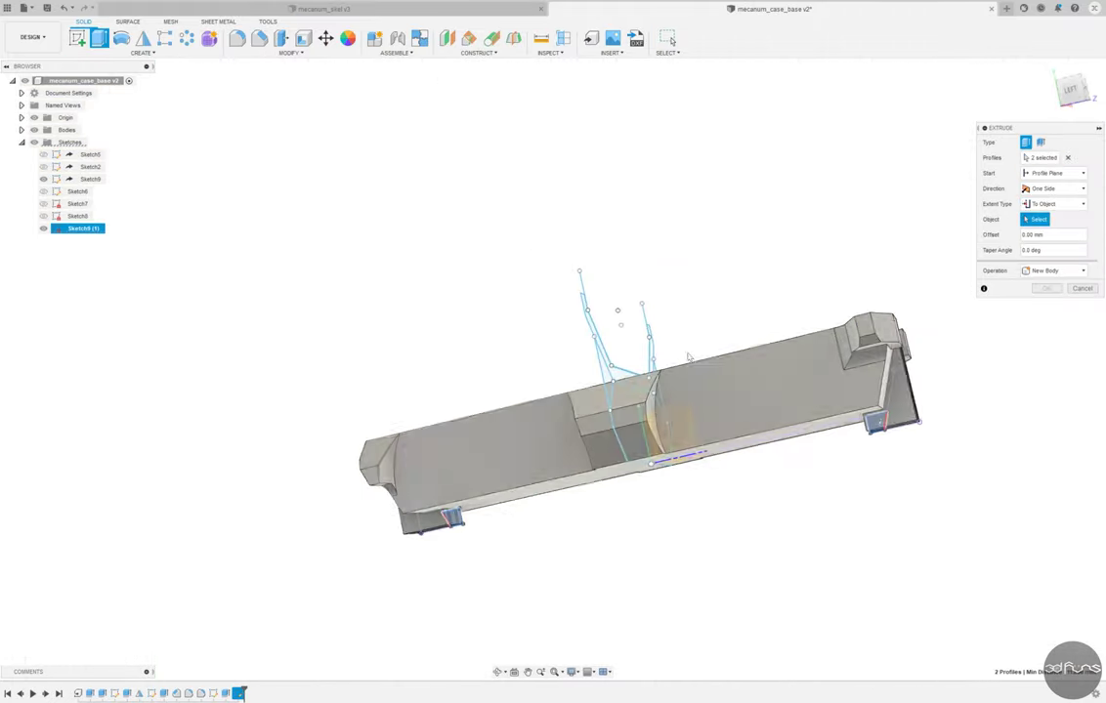
shift+middle_drag(1050, 235, 1038, 324)
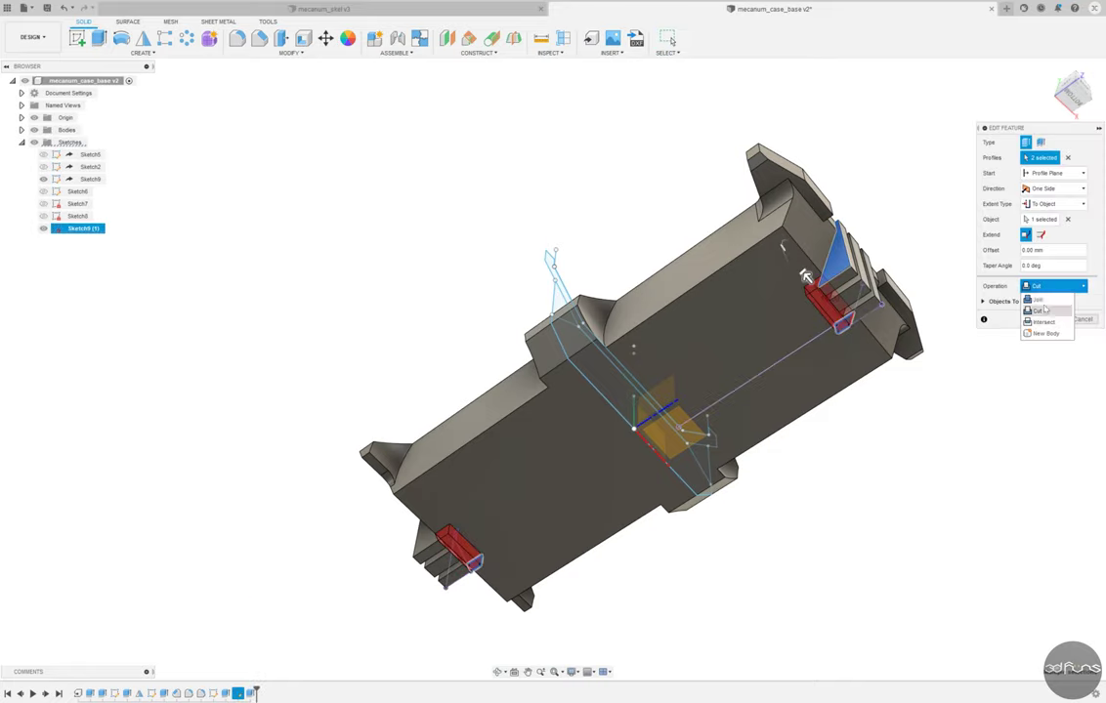
mouse_move(957, 333)
shift+middle_down()
mouse_move(943, 382)
mouse_move(903, 321)
mouse_move(277, 365)
mouse_move(713, 451)
shift+middle_up()
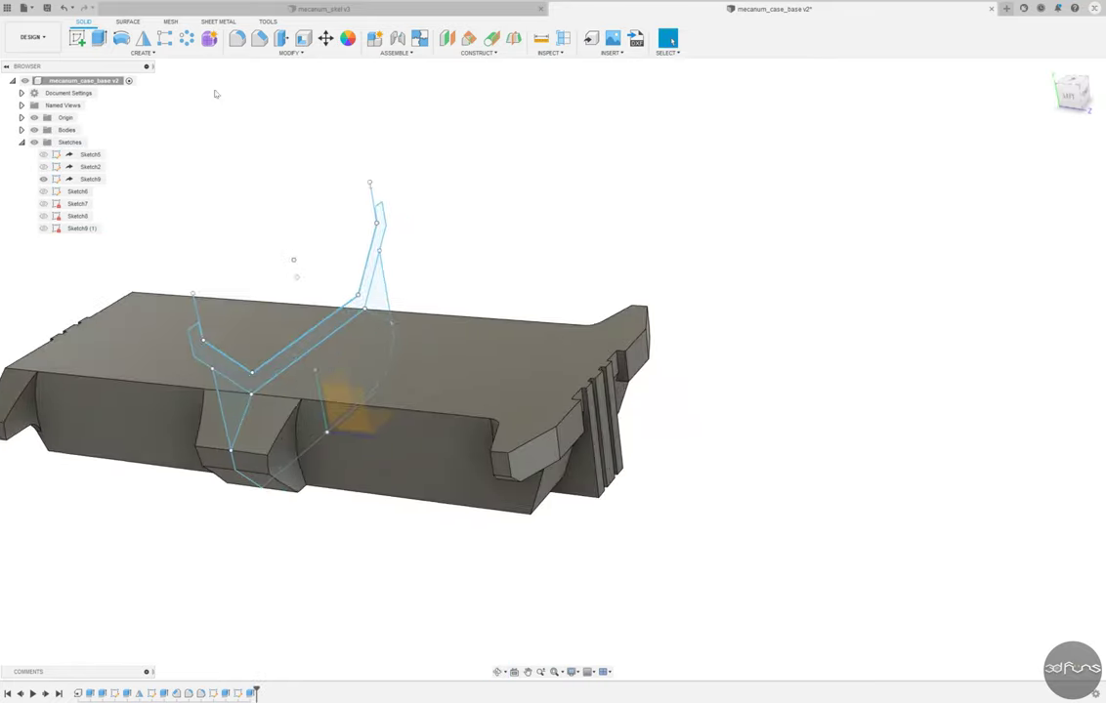
Step: Start a sketch on the slotted end face and project its angled edge
click(77, 37)
click(534, 292)
click(142, 52)
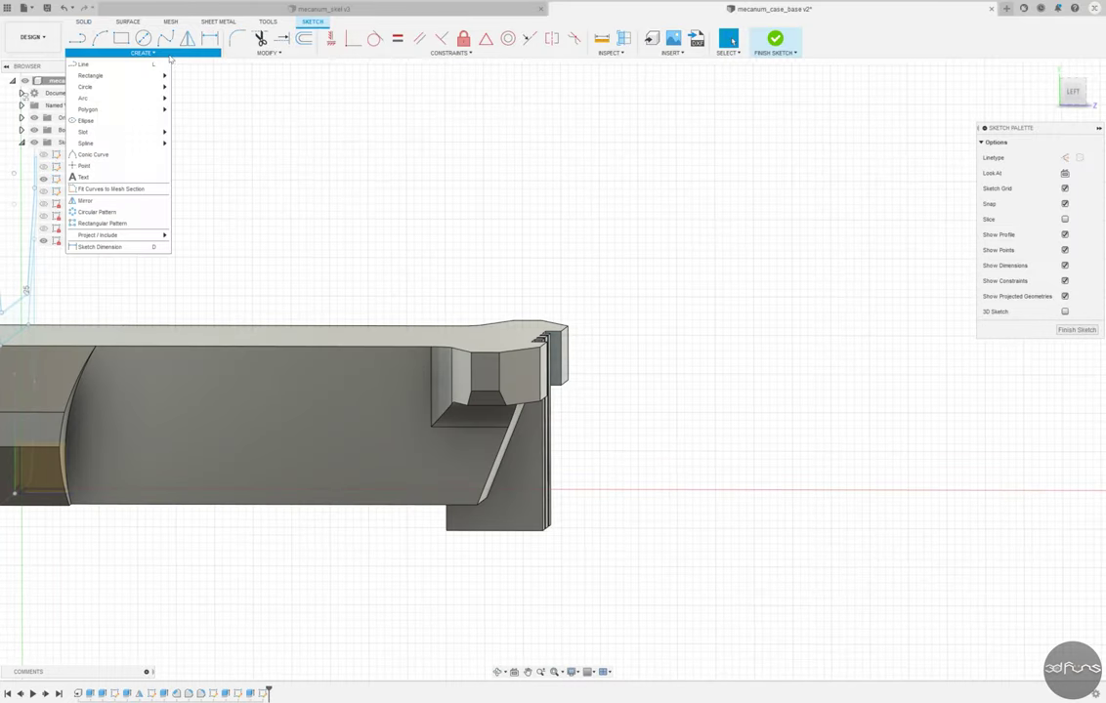
click(193, 239)
shift+middle_drag(600, 458, 419, 342)
click(419, 342)
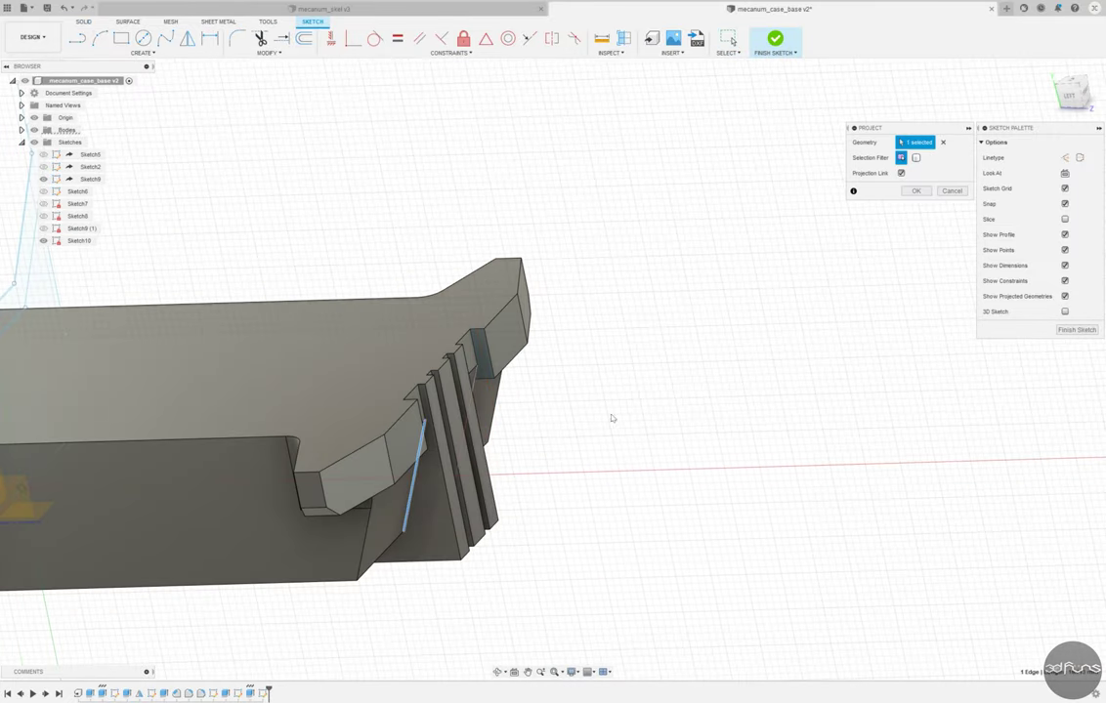
mouse_move(610, 419)
shift+middle_down()
mouse_move(437, 555)
mouse_move(429, 393)
shift+middle_up()
key(Return)
key(p)
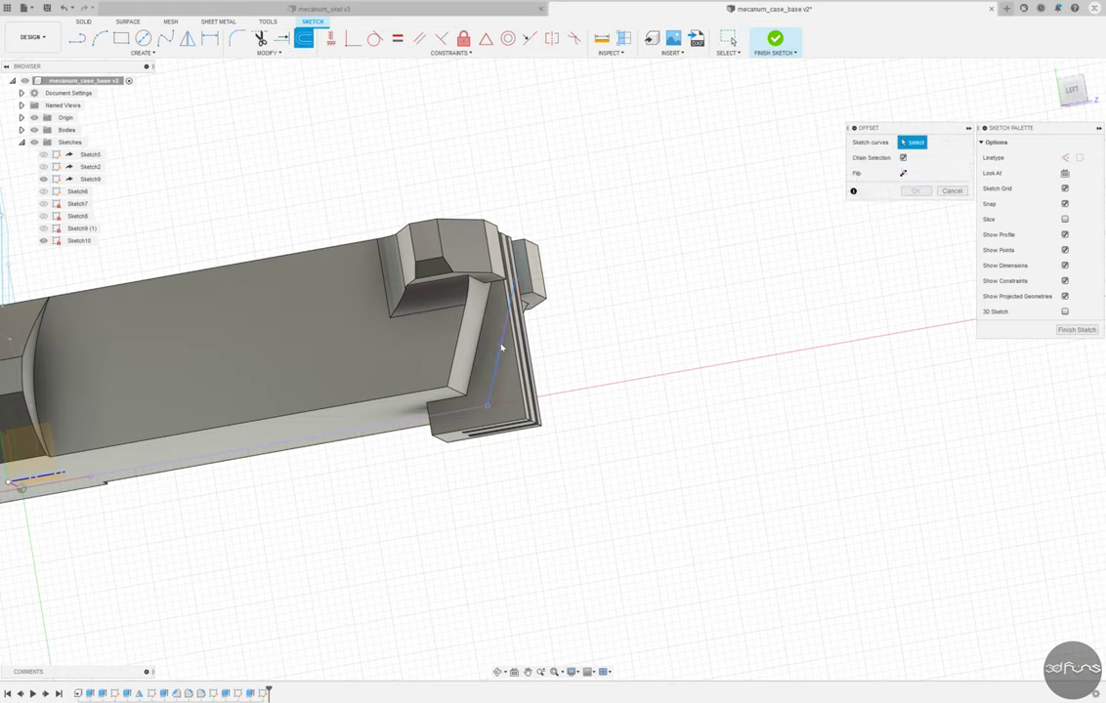
key(Escape)
mouse_move(534, 335)
shift+middle_down()
mouse_move(650, 394)
mouse_move(731, 41)
shift+middle_up()
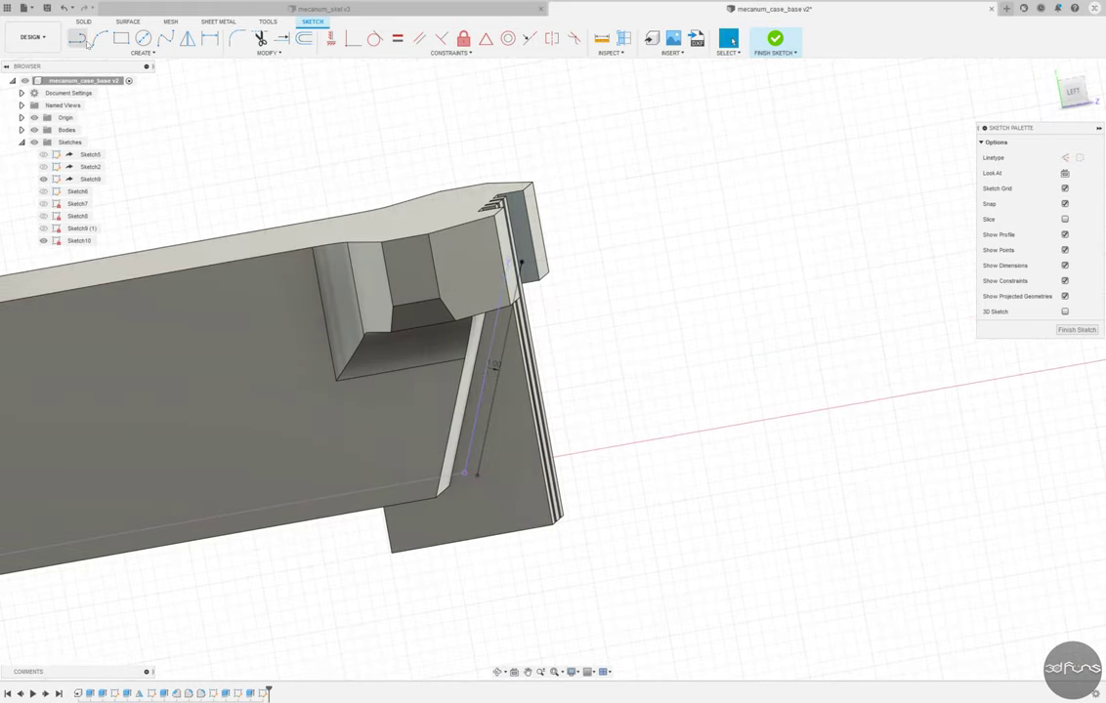
Step: Draw a line and trim the projected geometry into a thin strip profile beside the slots
key(t)
scroll(469, 491, up, 3)
click(469, 492)
mouse_move(468, 492)
middle_down()
mouse_move(635, 372)
mouse_move(620, 368)
mouse_move(713, 378)
mouse_move(166, 77)
middle_up()
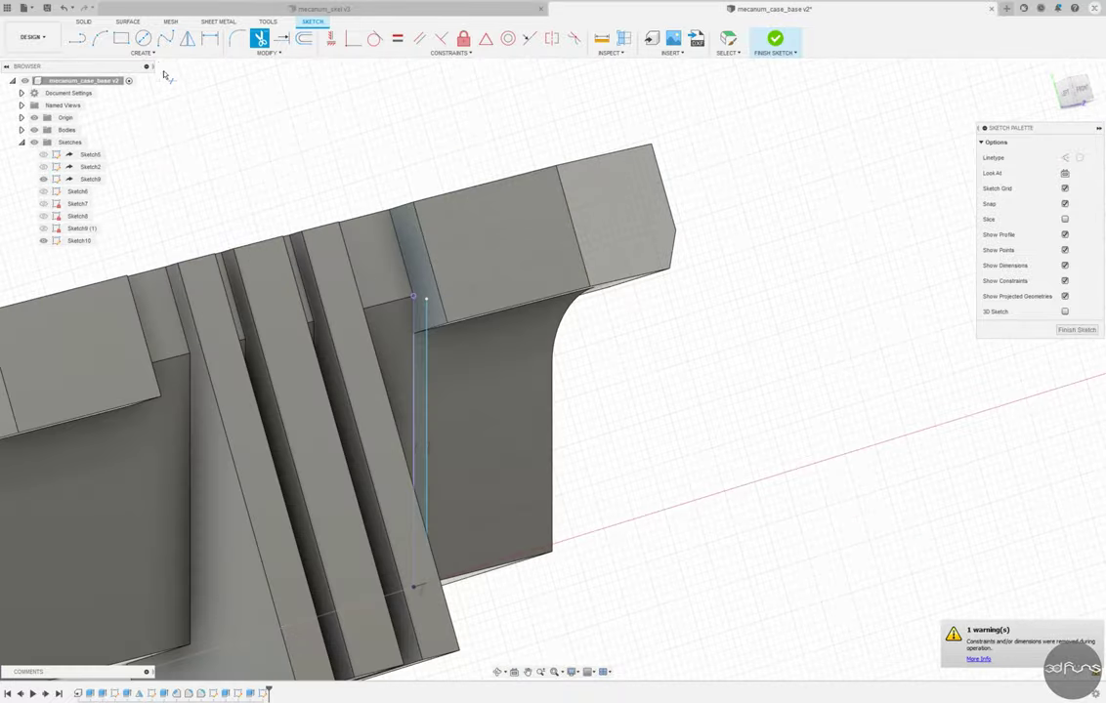
click(79, 42)
scroll(500, 364, up, 3)
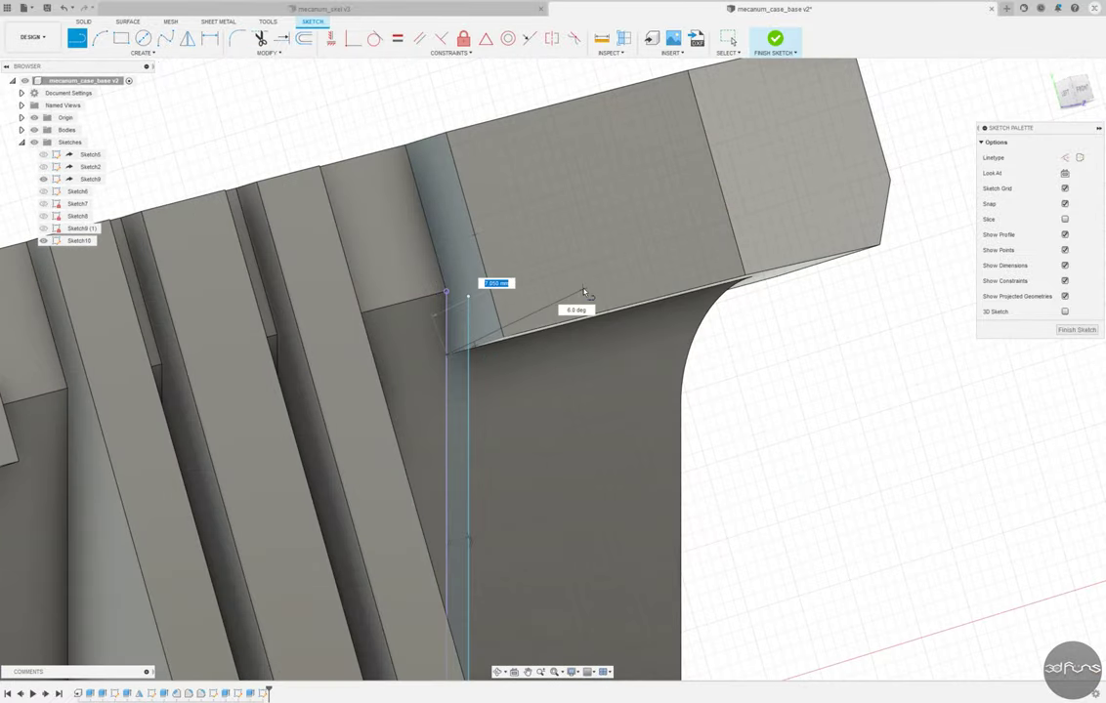
key(Escape)
shift+middle_drag(548, 309, 502, 281)
click(260, 37)
click(820, 383)
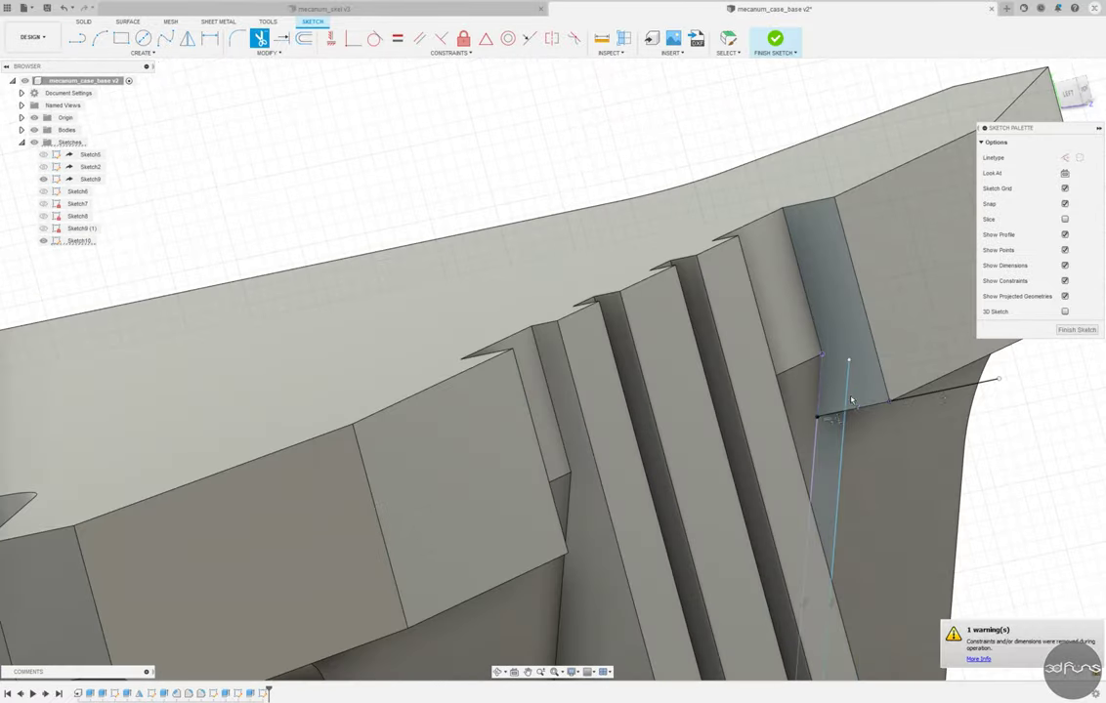
shift+middle_drag(925, 396, 725, 332)
Step: Extrude the thin strip profile and begin mirroring its face
key(e)
click(801, 469)
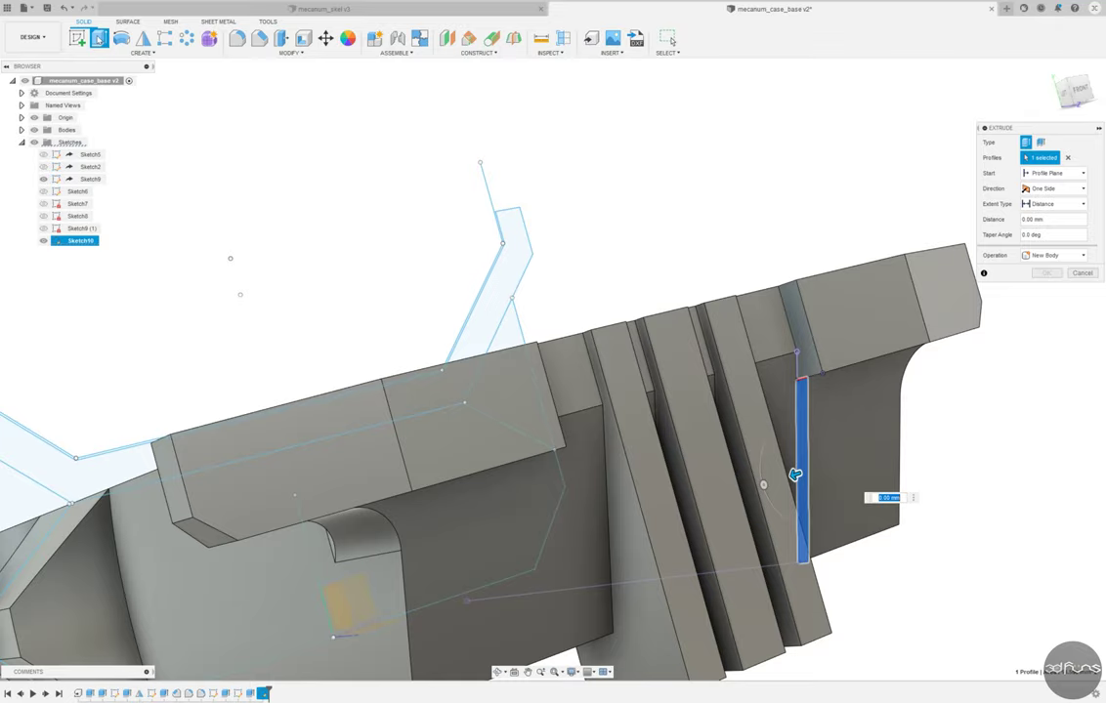
key(Escape)
shift+middle_drag(839, 456, 625, 411)
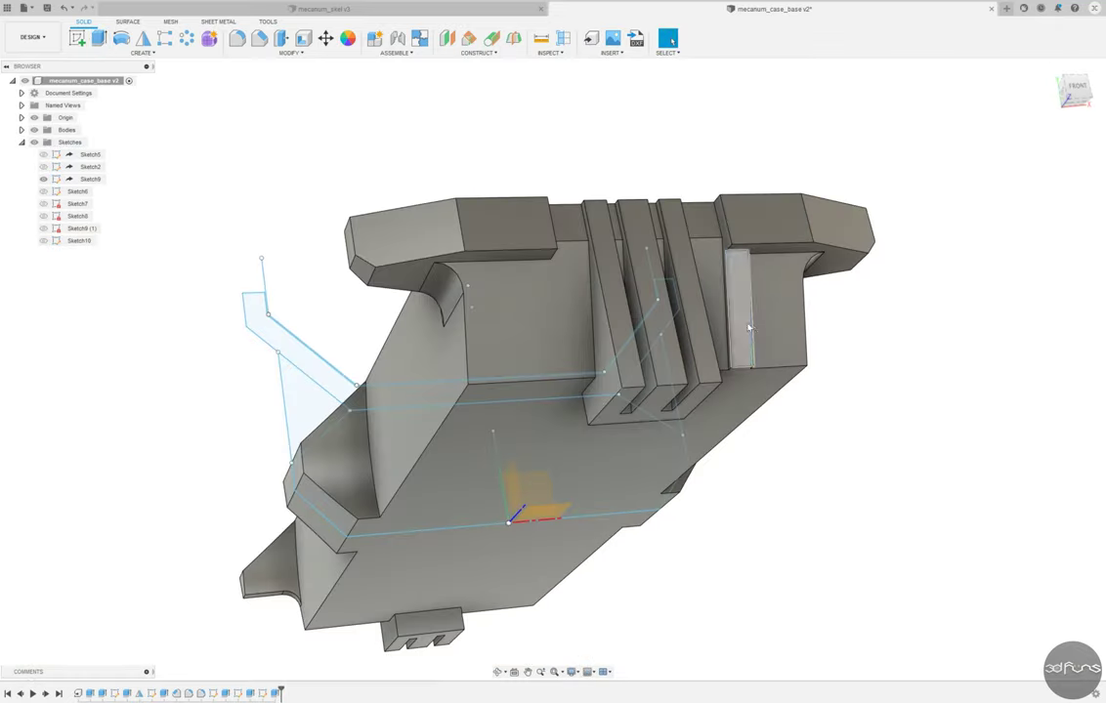
click(144, 39)
mouse_move(811, 459)
shift+middle_down()
mouse_move(633, 481)
mouse_move(860, 377)
shift+middle_up()
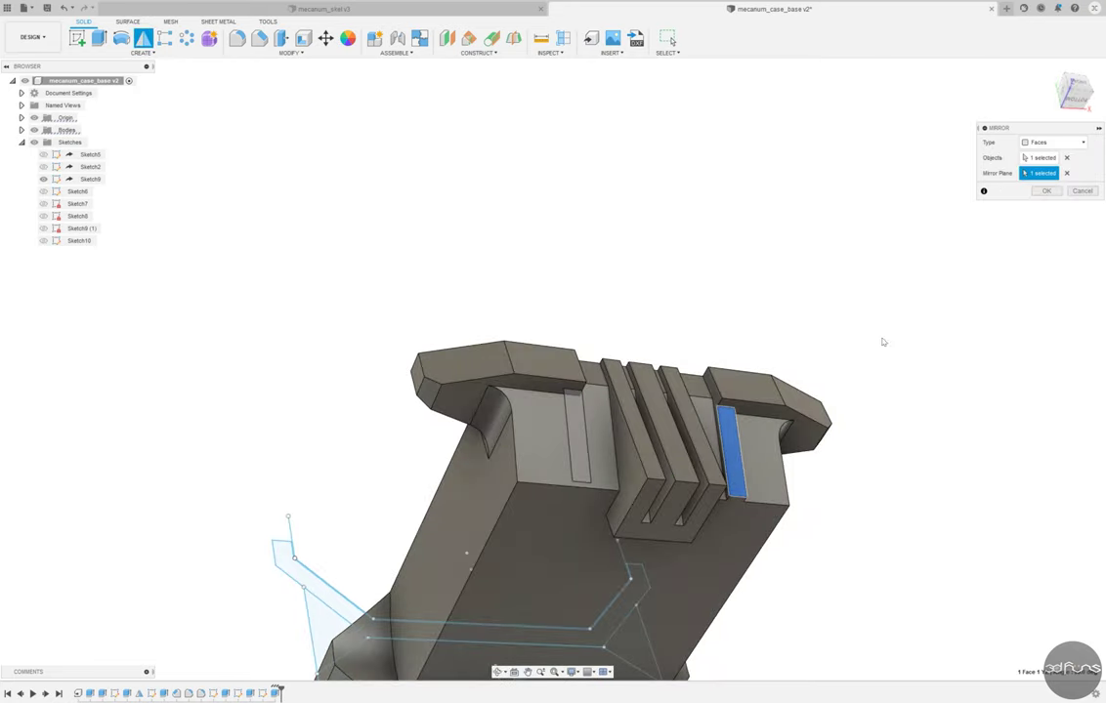
Step: Mirror the Sketch10 strip extrusion as a Features mirror across the centre plane
scroll(713, 429, up, 3)
shift+middle_drag(713, 430, 753, 410)
click(1053, 143)
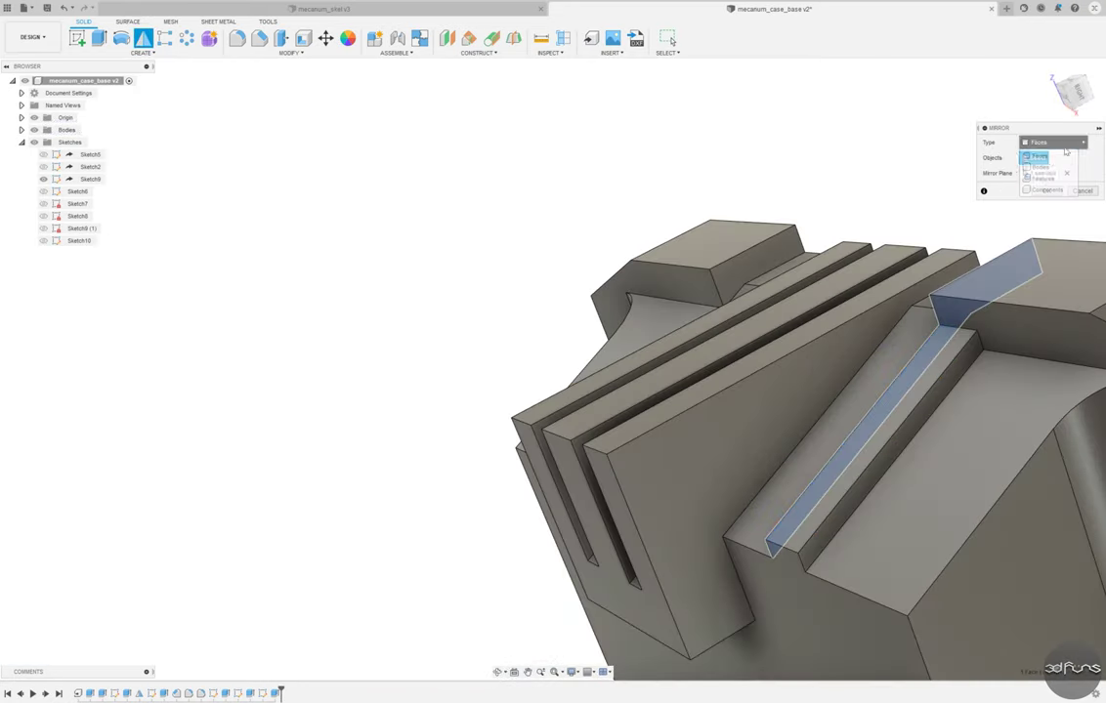
click(1044, 179)
click(824, 350)
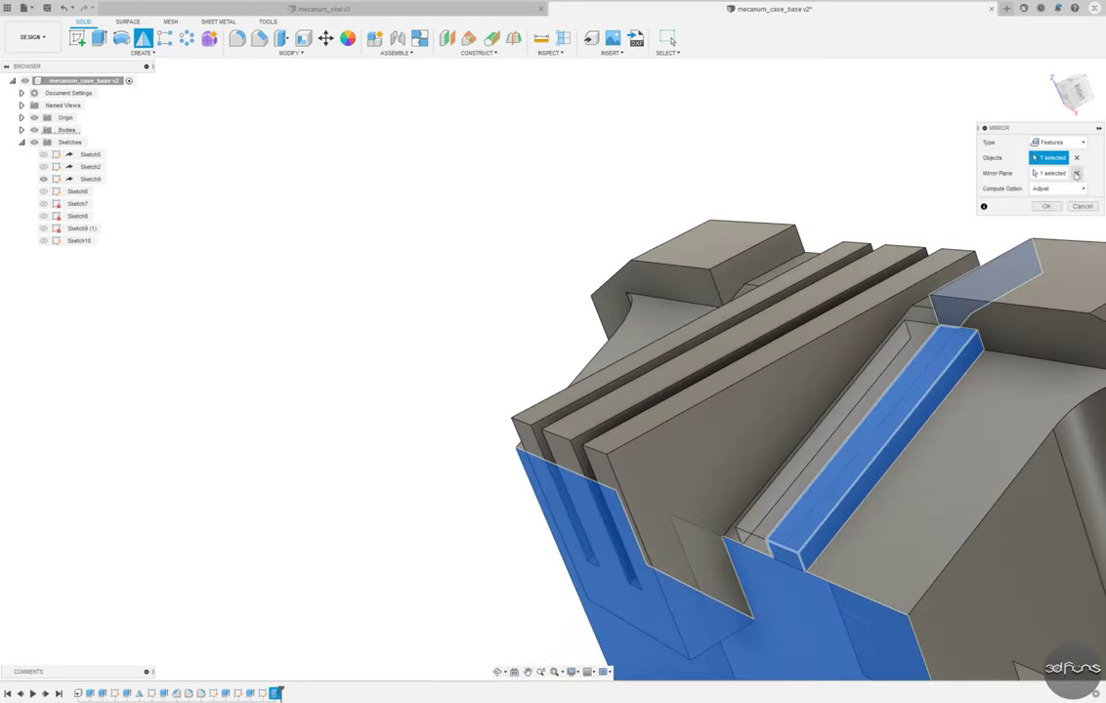
click(1051, 173)
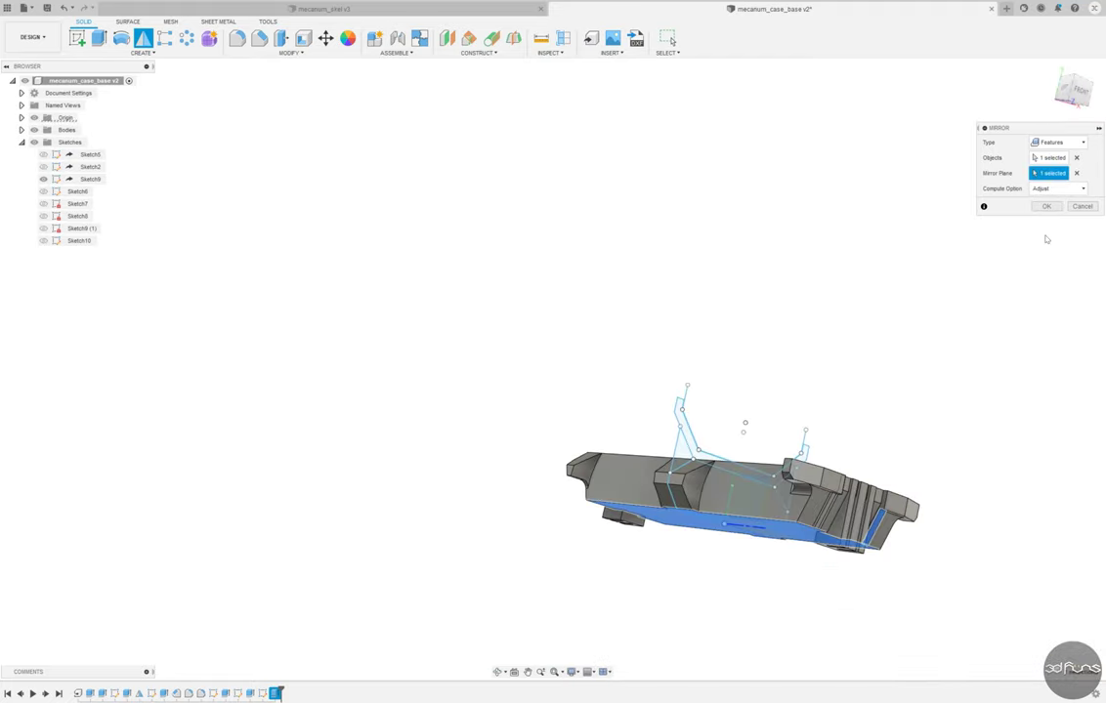
key(Escape)
shift+middle_drag(800, 609, 681, 600)
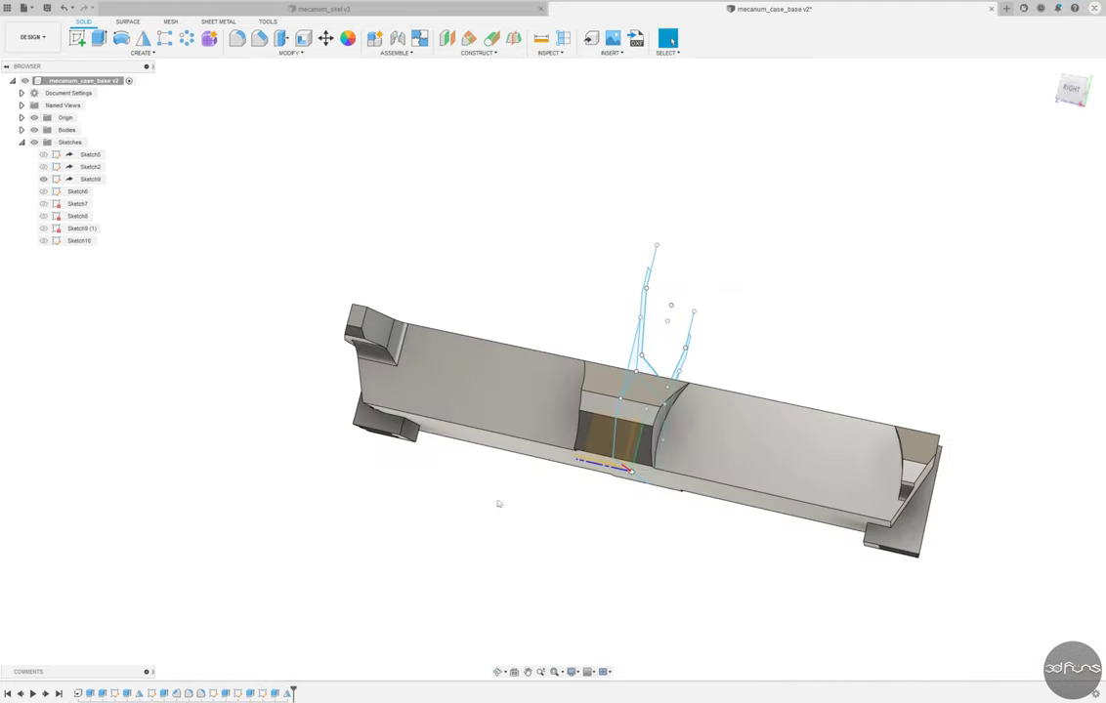
Step: Sketch a rectangle on the origin plane with its edge 8.50 from the centre line
shift+middle_drag(499, 504, 114, 389)
mouse_move(170, 483)
shift+middle_down()
mouse_move(755, 469)
mouse_move(508, 388)
mouse_move(596, 470)
shift+middle_up()
click(86, 37)
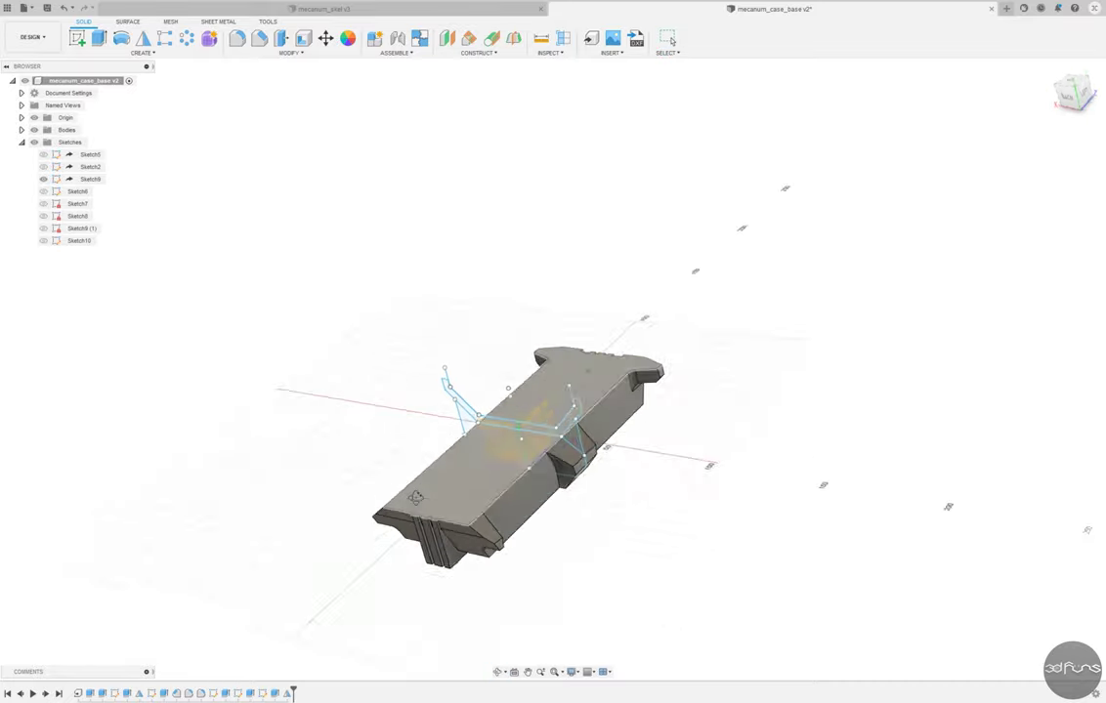
click(410, 293)
key(r)
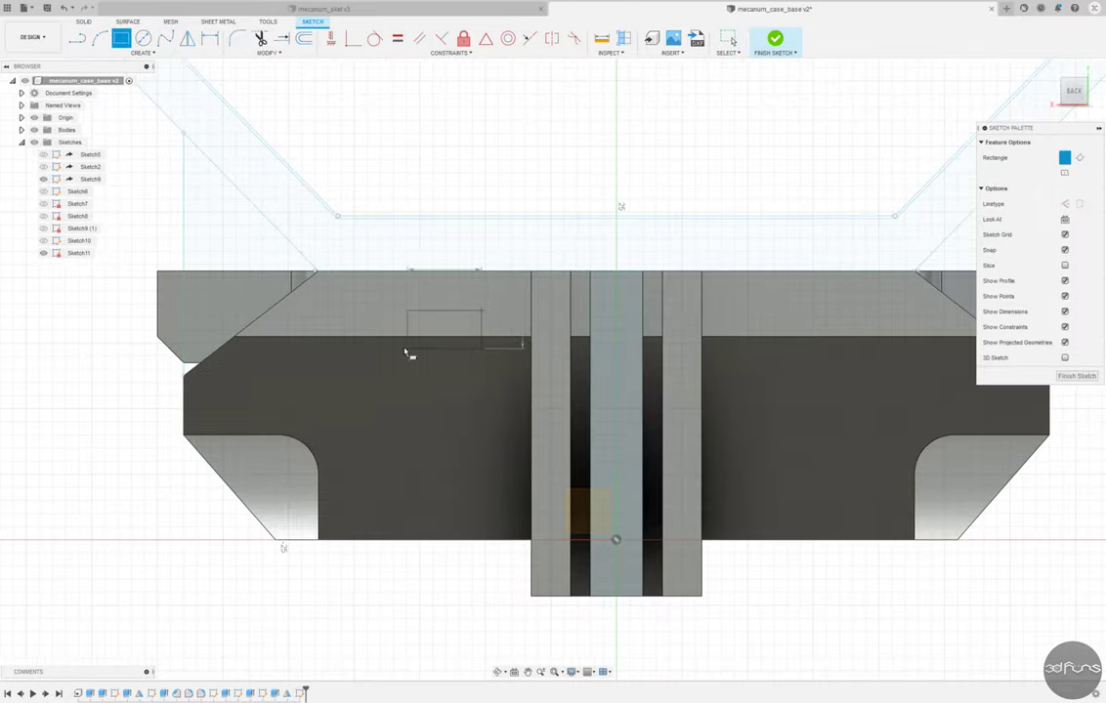
click(315, 355)
key(Escape)
click(481, 337)
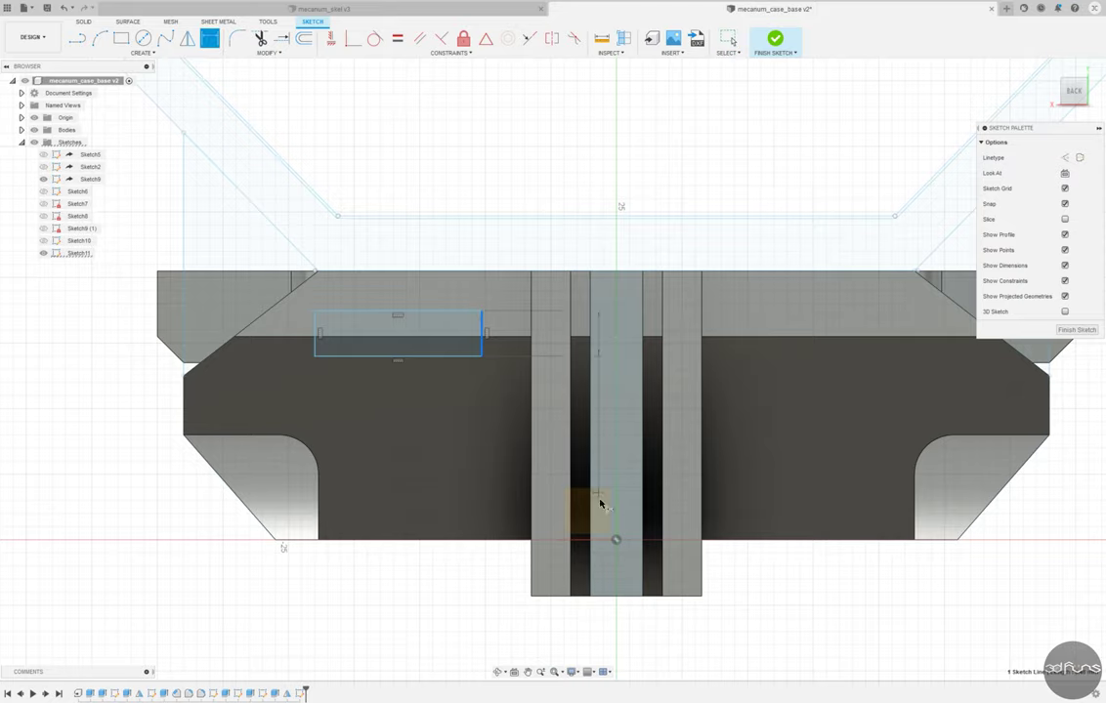
text(8.5)
key(Return)
key(Escape)
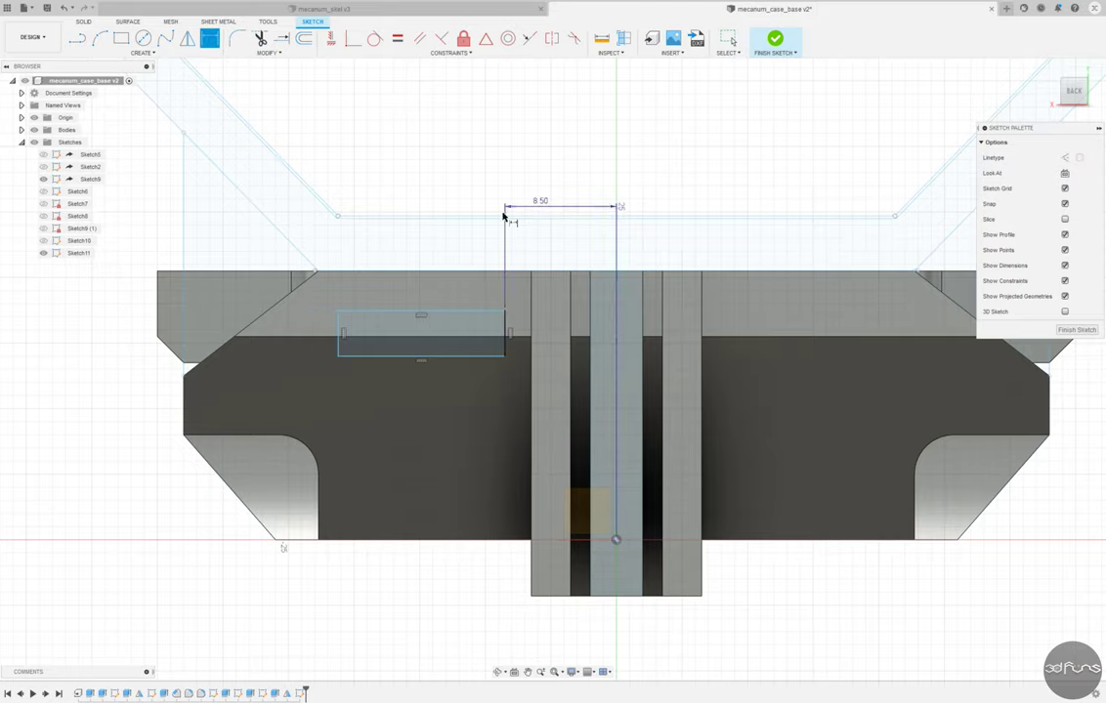
Step: Place the rectangle 3.00 below the body's top line and make it 4.00 tall
click(432, 311)
click(293, 273)
click(283, 300)
scroll(249, 426, up, 2)
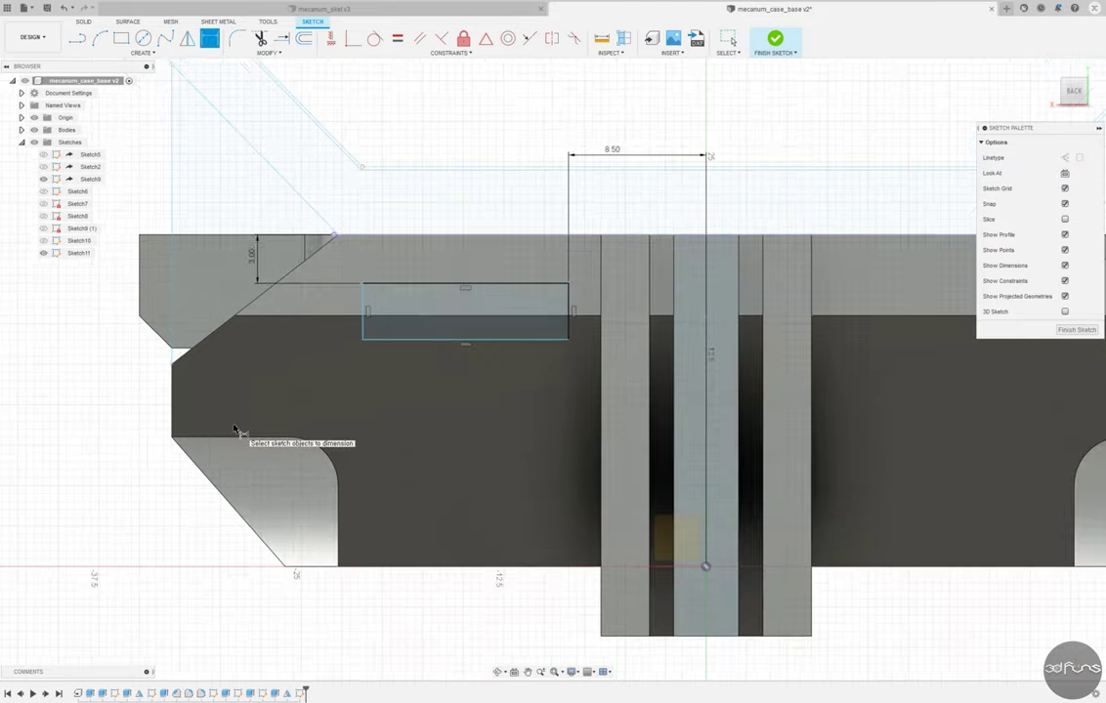
click(568, 309)
click(582, 305)
text(4)
key(Return)
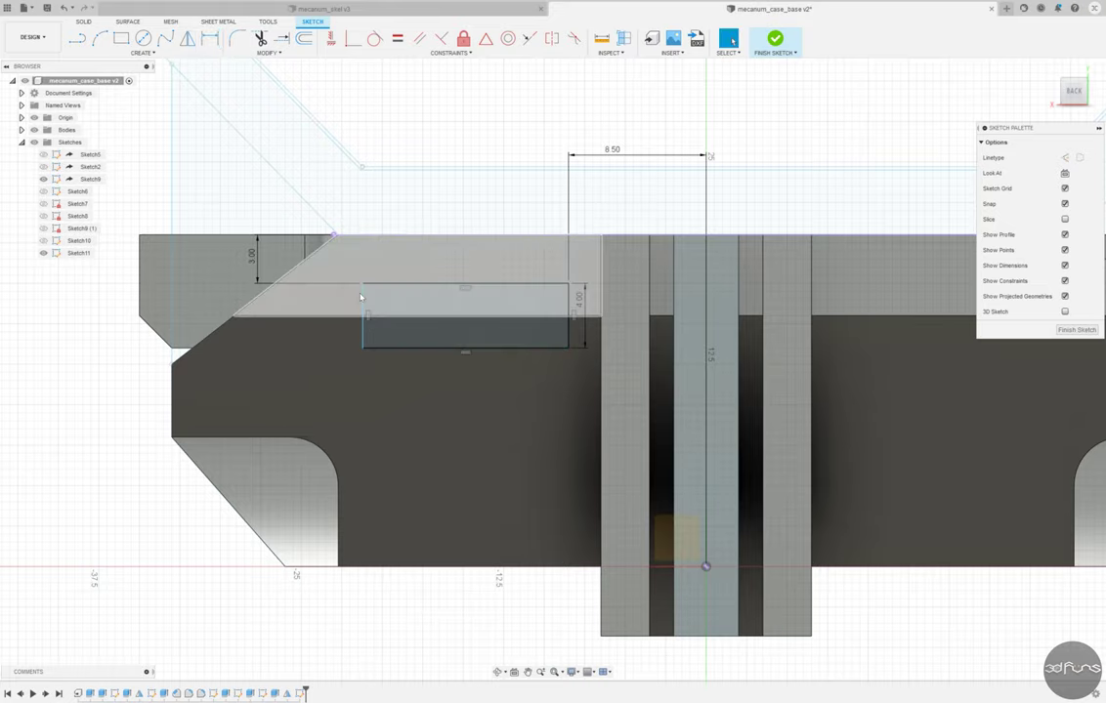
key(Escape)
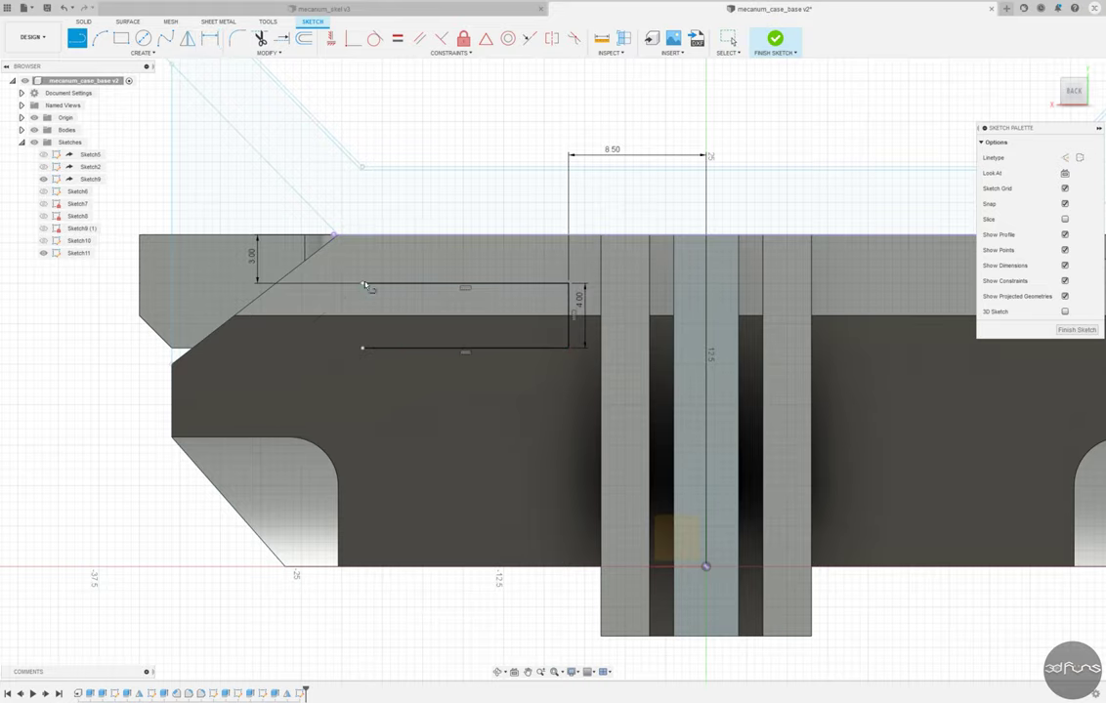
Step: Draw the slanted outline below the rectangle, constrained parallel to the chamfer
click(237, 379)
click(325, 379)
click(362, 348)
click(731, 39)
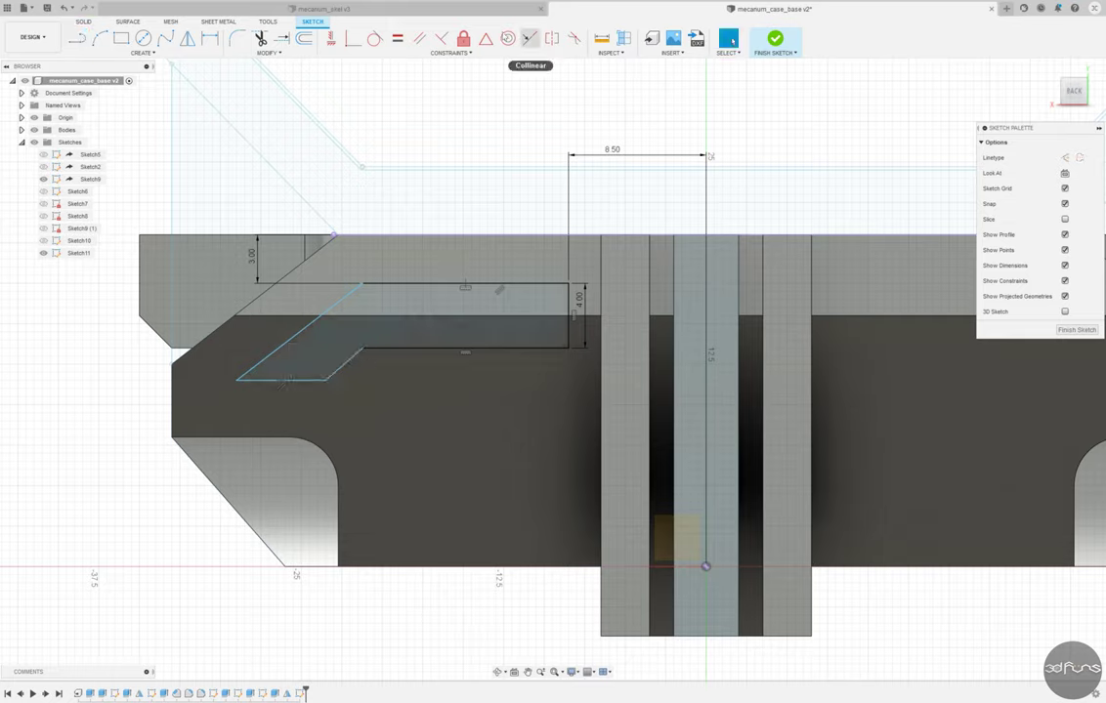
click(340, 366)
key(d)
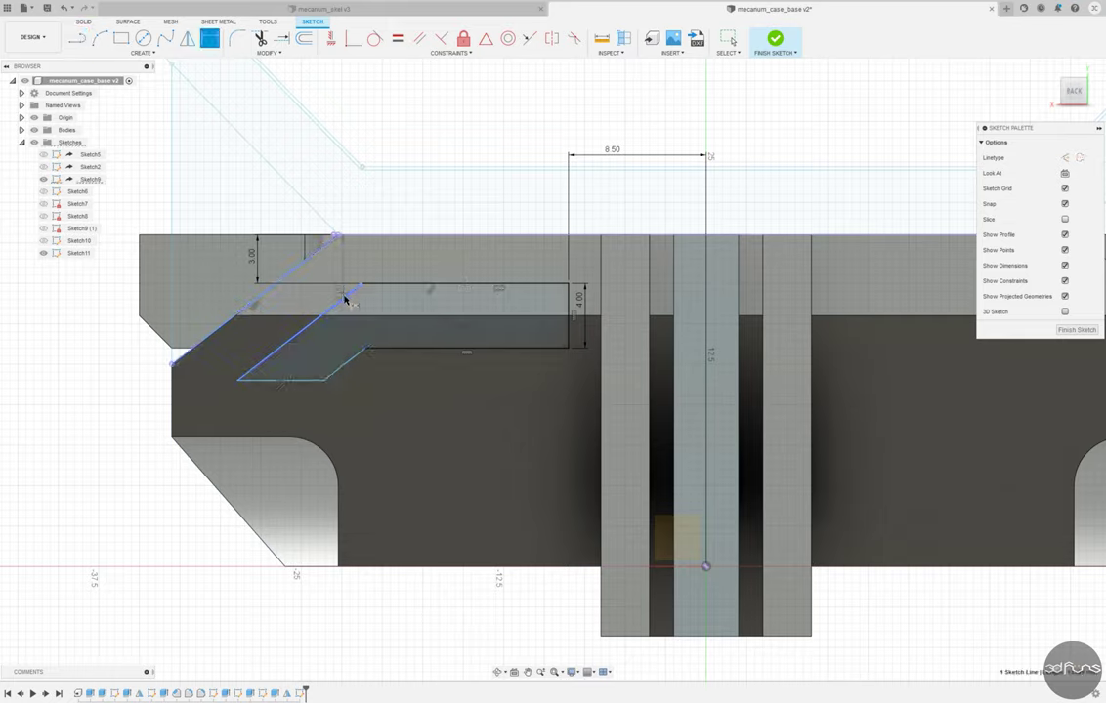
Step: Dimension the slanted outline: 4.00 offset from the chamfer, 4.00 spacing, 1.50 height
click(346, 300)
click(323, 249)
click(415, 220)
text(4)
click(430, 288)
text(4)
key(Return)
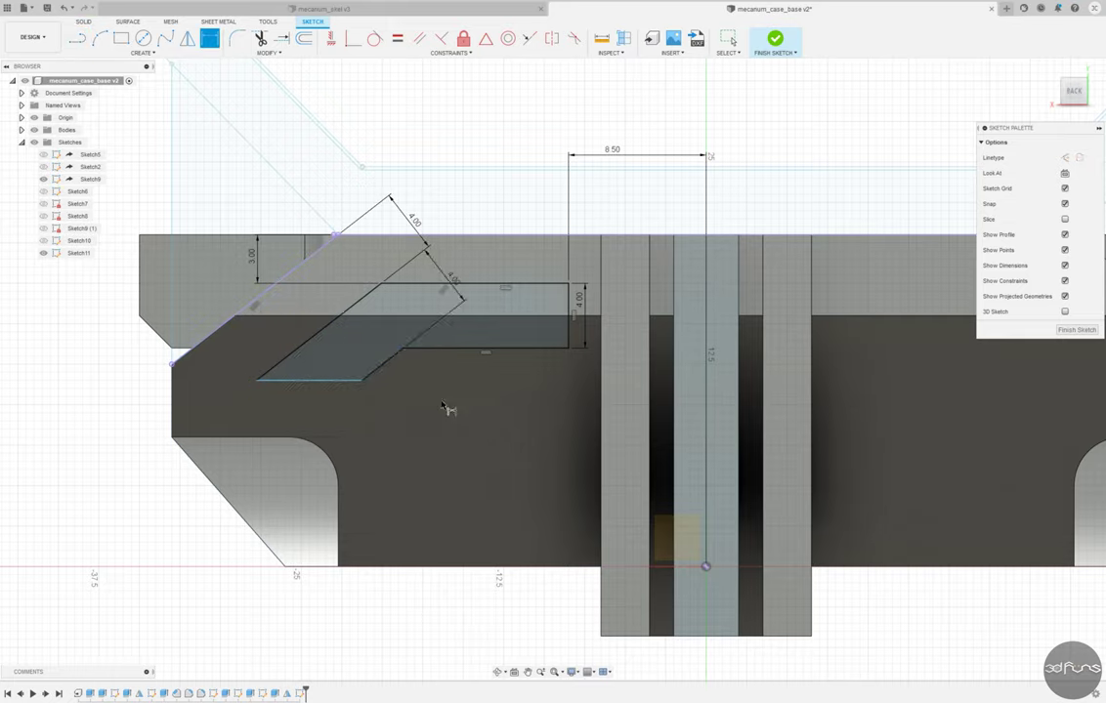
click(334, 381)
click(240, 330)
text(1.5)
key(Return)
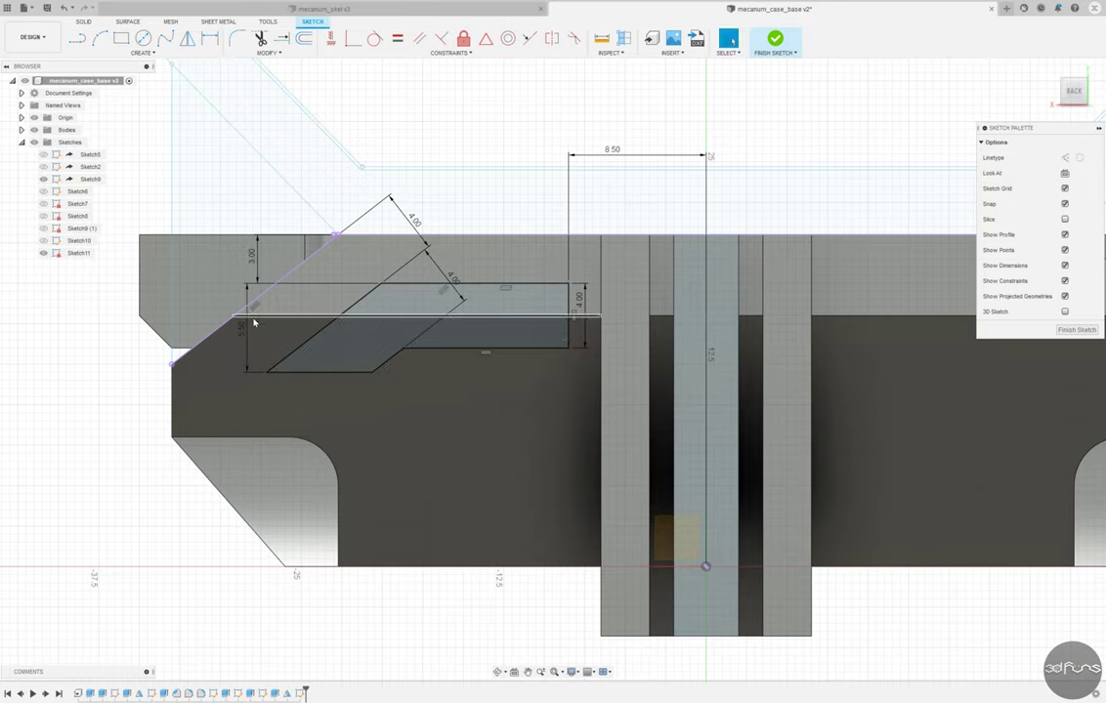
Step: Mirror the recess outline across the vertical centre line
scroll(249, 264, down, 3)
scroll(294, 341, up, 3)
click(294, 341)
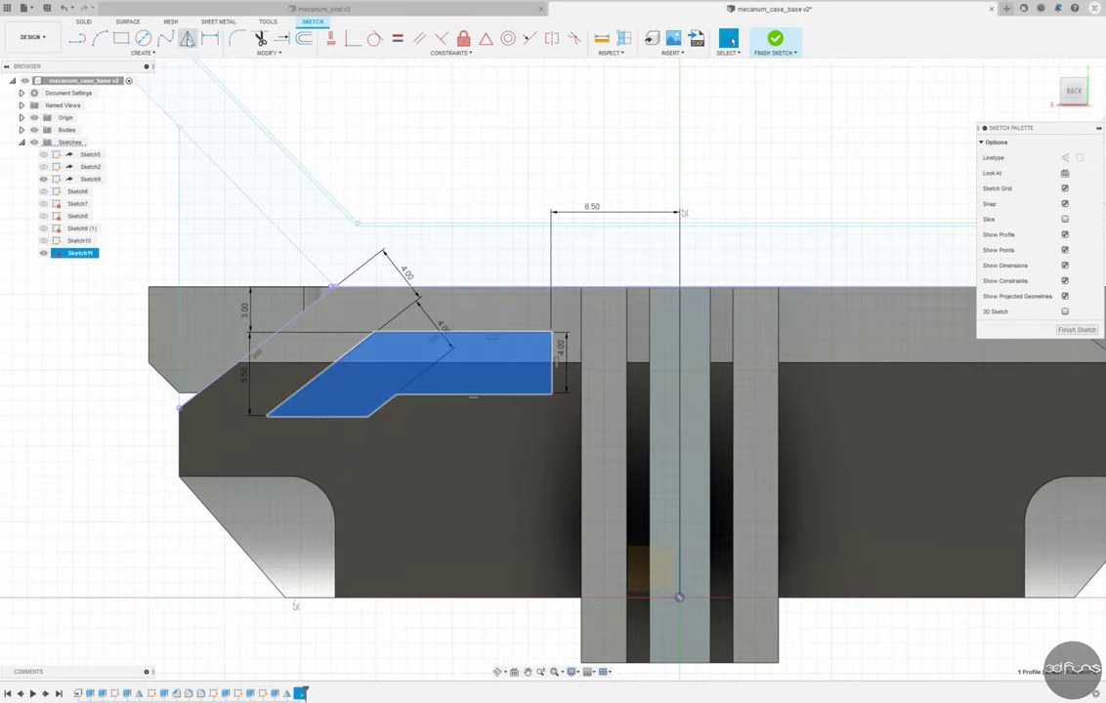
click(186, 37)
scroll(357, 366, up, 2)
click(407, 320)
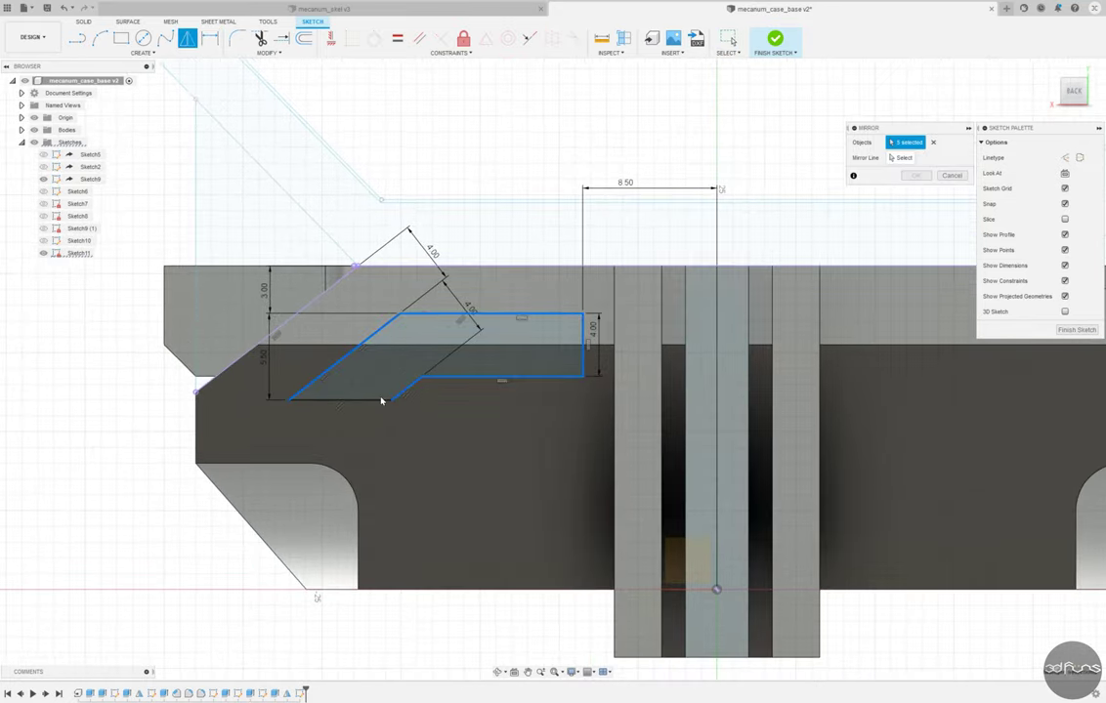
click(916, 175)
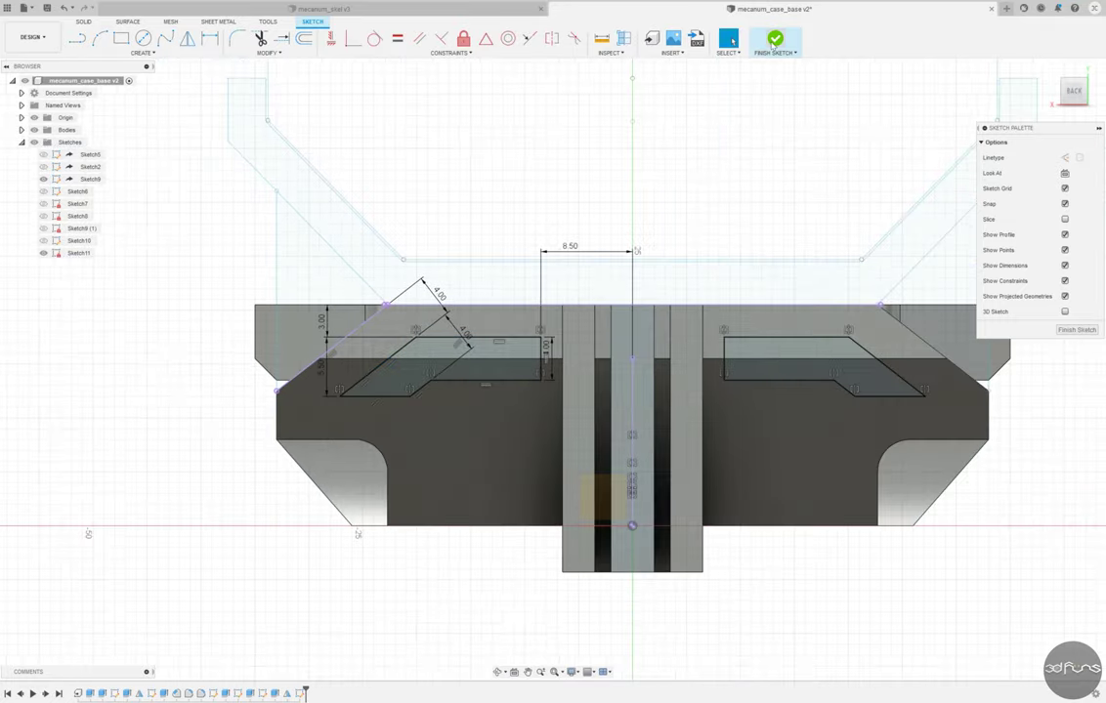
Step: Cut both recess profiles 26 mm into the end wall and start a new sketch
key(e)
click(401, 431)
click(593, 445)
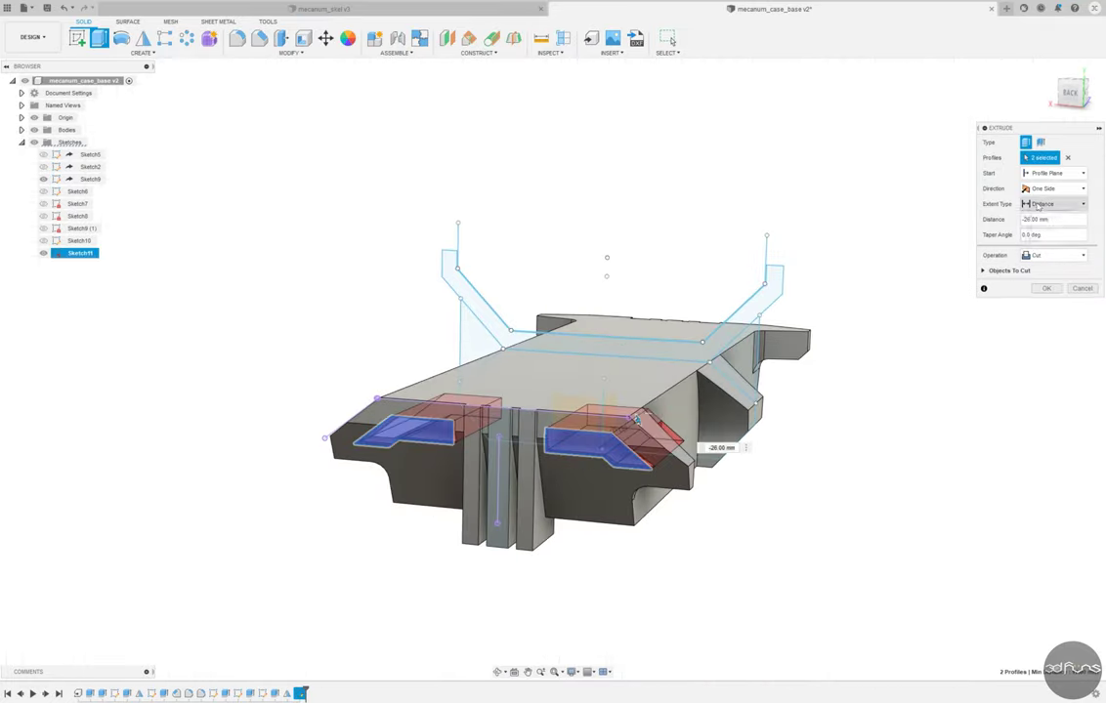
drag(592, 450, 626, 410)
click(1045, 273)
mouse_move(879, 390)
shift+middle_down()
mouse_move(775, 443)
mouse_move(328, 296)
shift+middle_up()
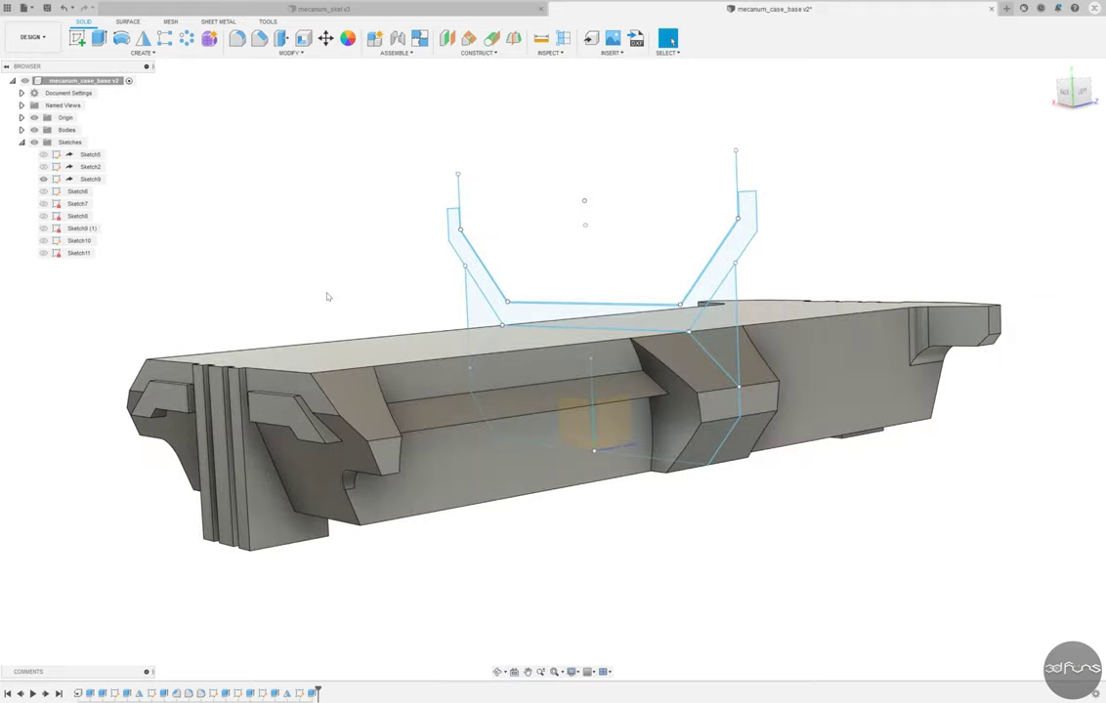
click(77, 37)
Step: Sketch on the left end face and project its slanted edge
click(156, 385)
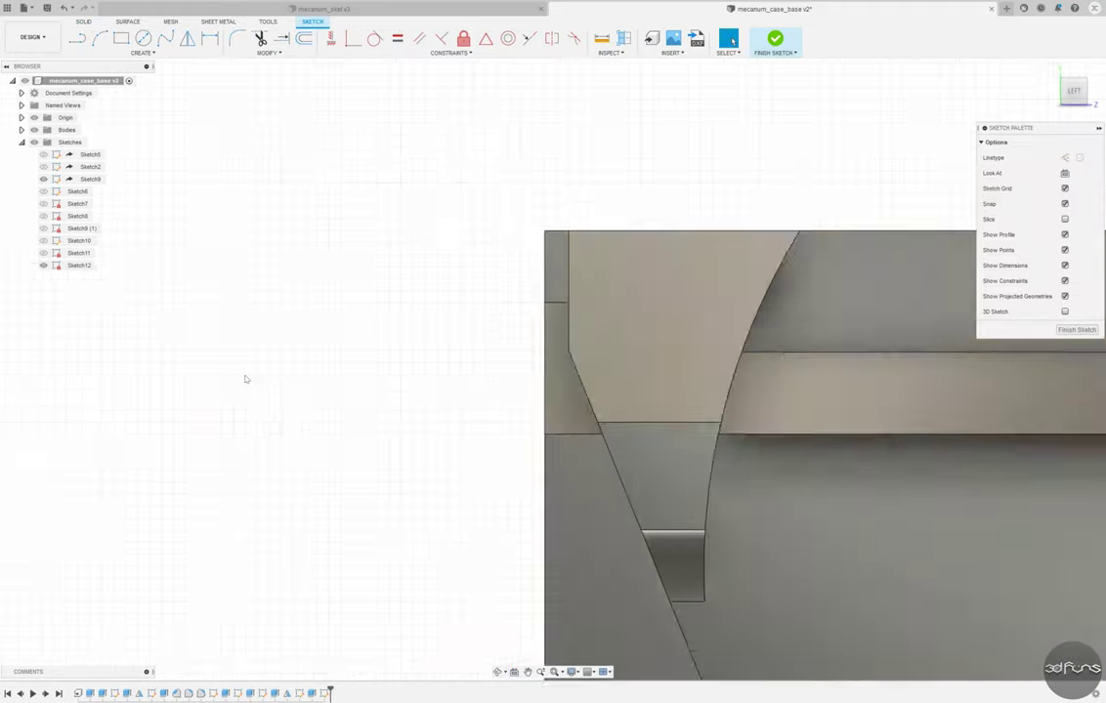
click(142, 51)
click(186, 211)
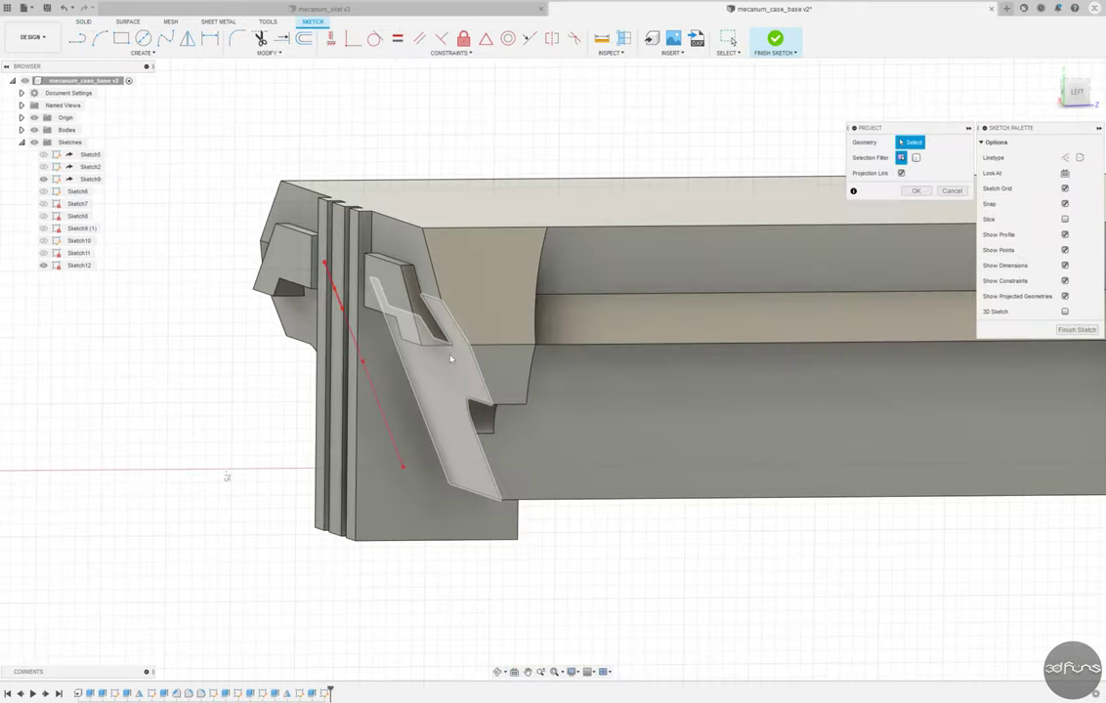
click(335, 330)
shift+middle_drag(335, 330, 586, 293)
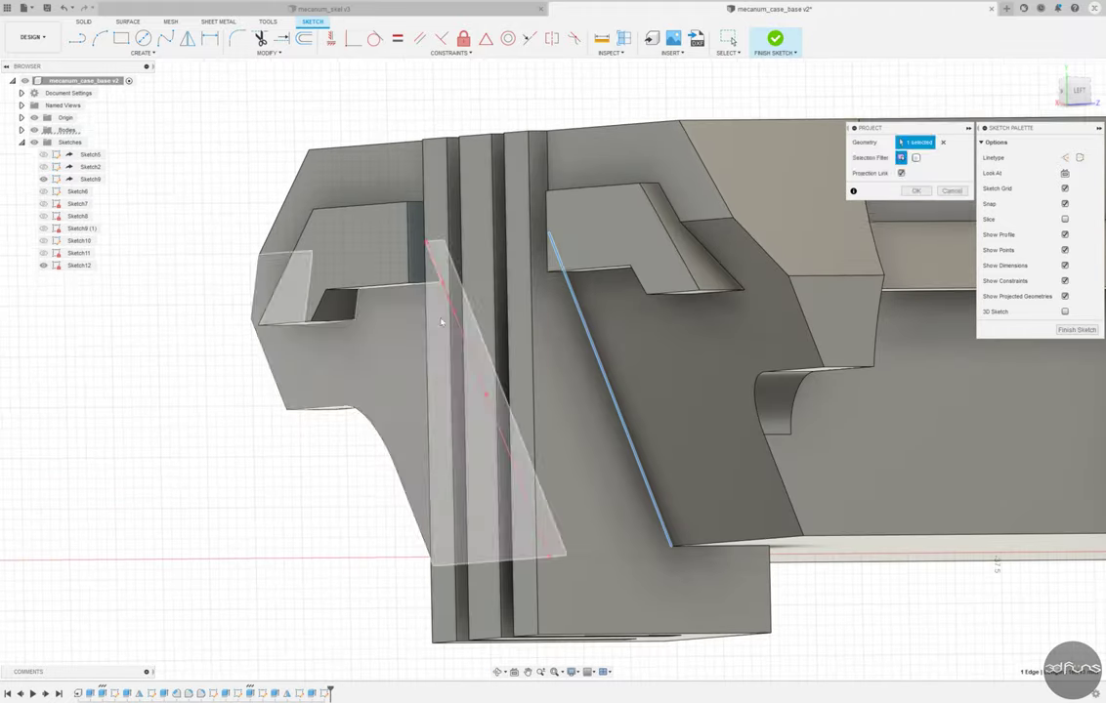
click(916, 190)
scroll(411, 312, up, 3)
Step: Draw a line parallel to the slanted edge at 0.80 offset and extrude the sliver
key(l)
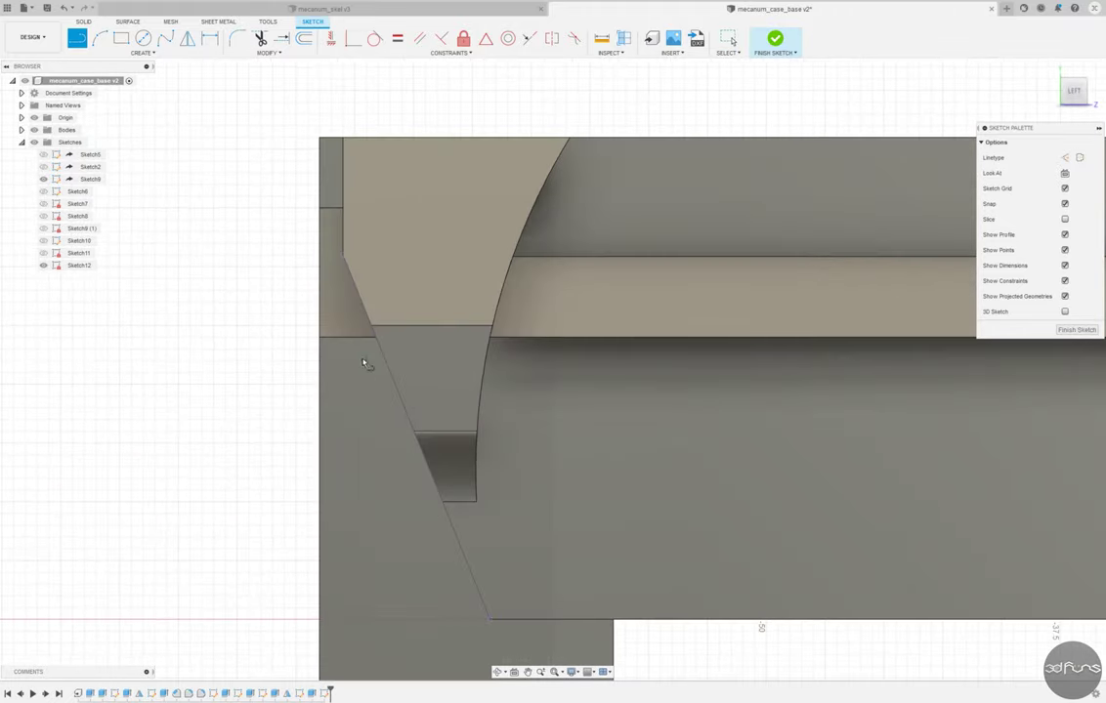
double_click(308, 232)
key(slash)
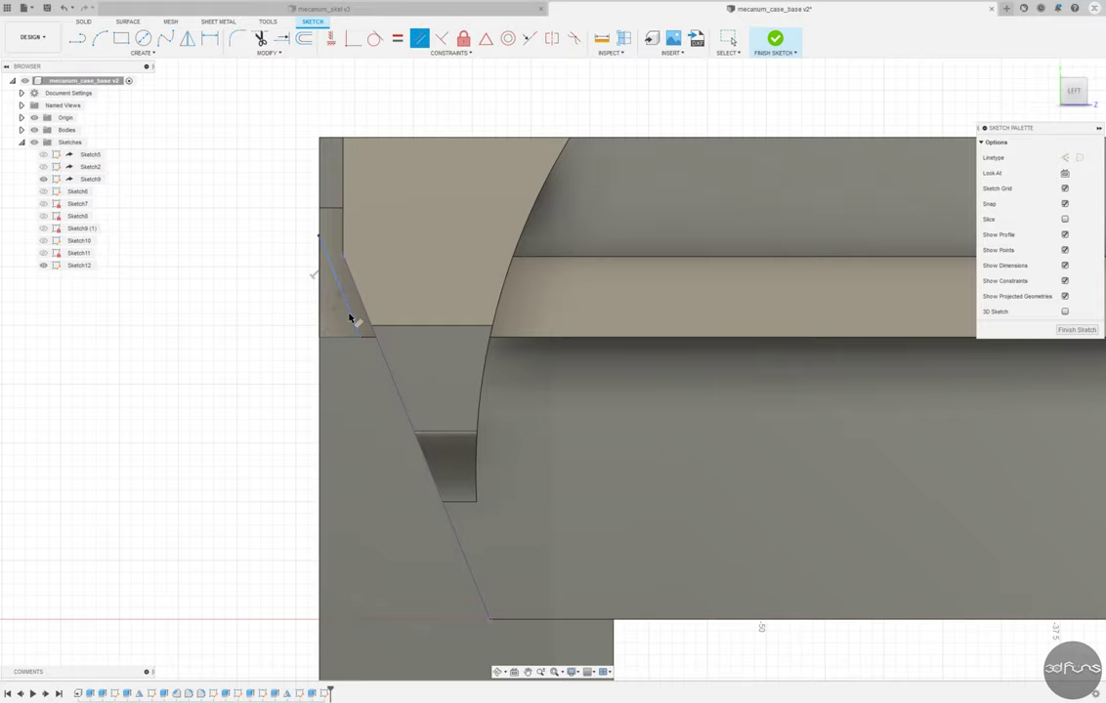
click(388, 371)
key(Return)
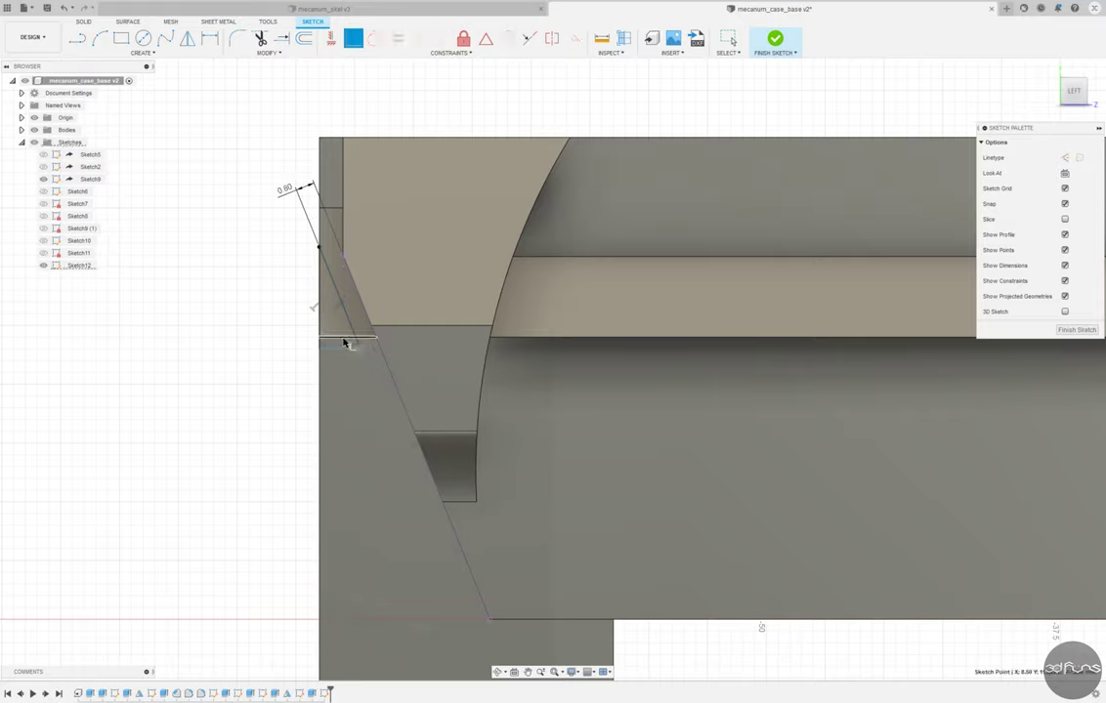
key(e)
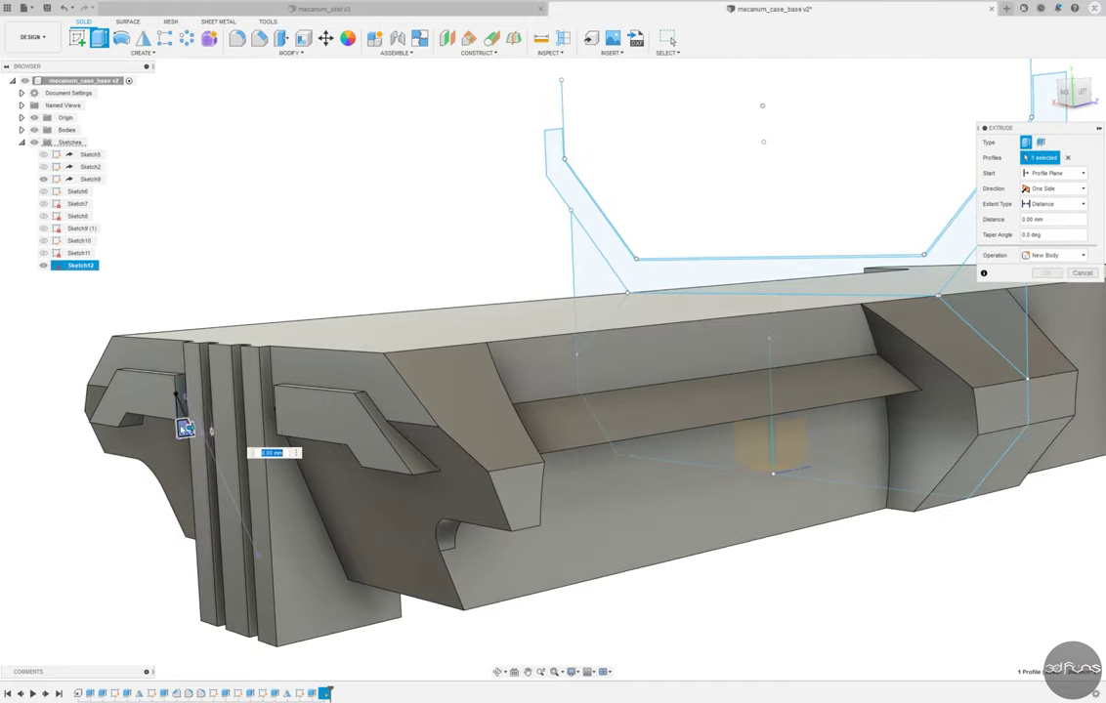
drag(186, 408, 98, 410)
key(Return)
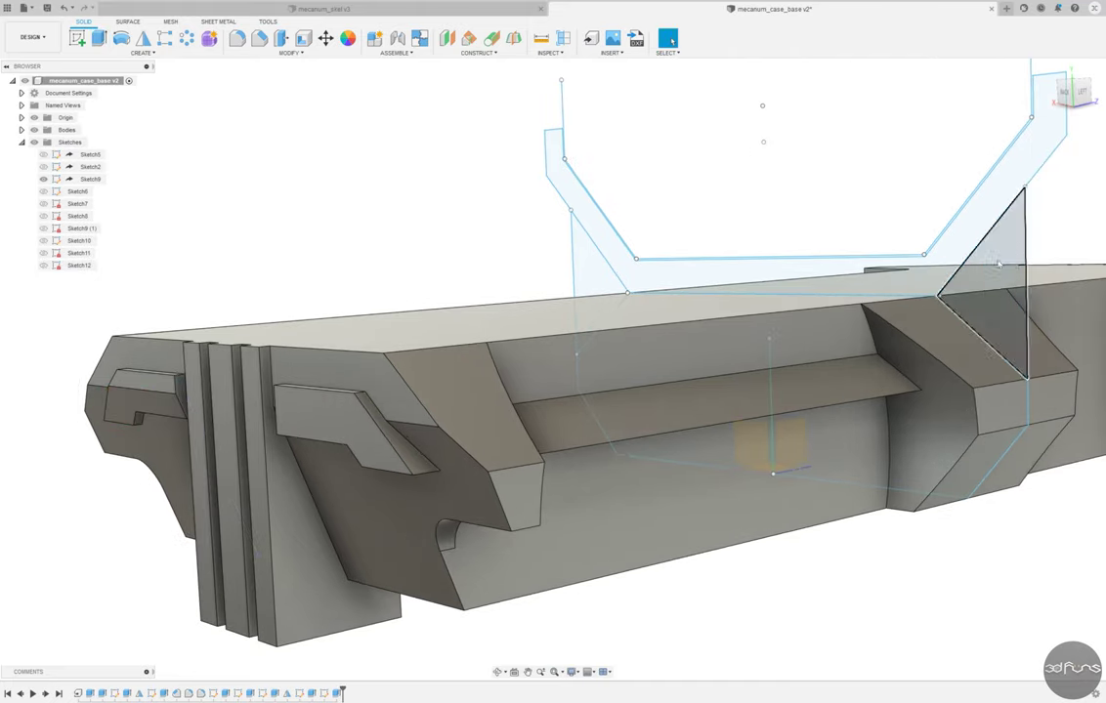
Step: Mirror the sliver face to the opposite side of the case
click(143, 37)
scroll(810, 436, down, 10)
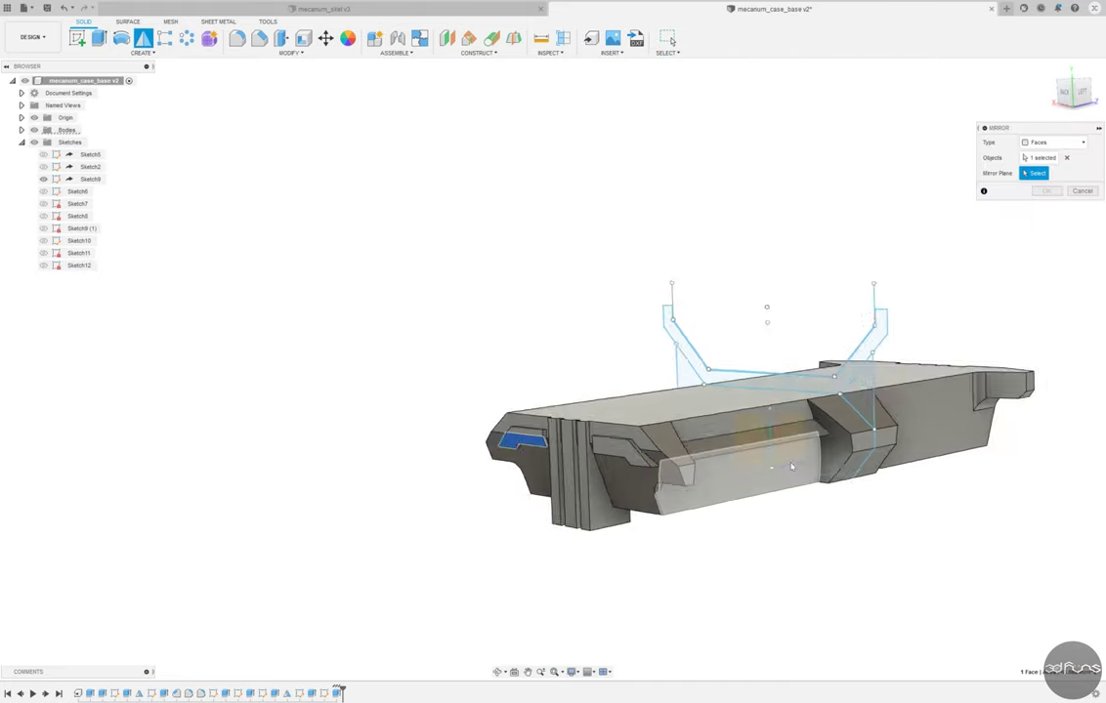
scroll(773, 435, up, 5)
key(Return)
shift+middle_drag(586, 391, 391, 420)
scroll(262, 439, down, 3)
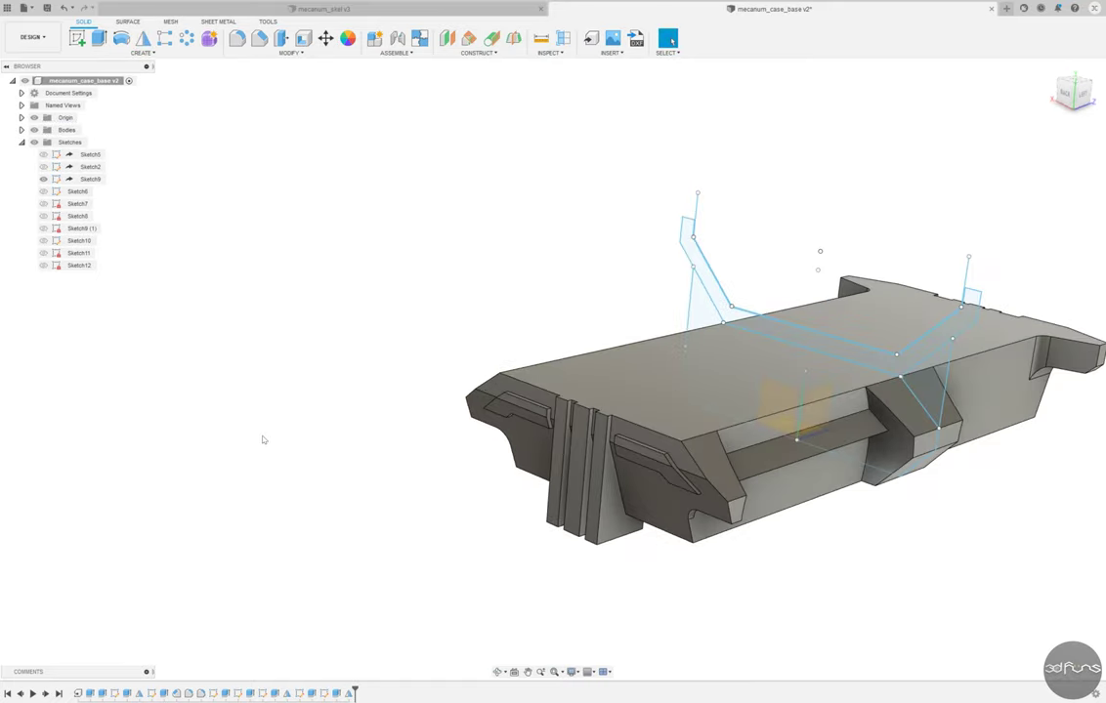
Step: Fillet the first set of slanted slot edges on the front wall
click(238, 38)
scroll(547, 391, up, 4)
click(529, 387)
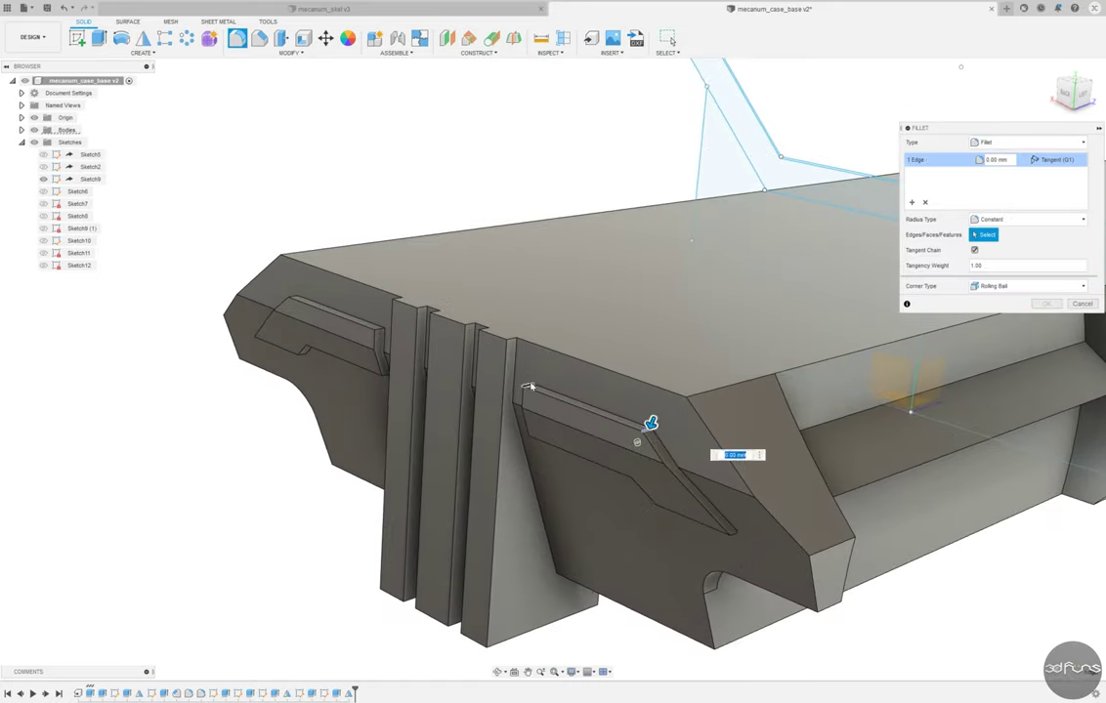
click(637, 486)
scroll(630, 484, up, 2)
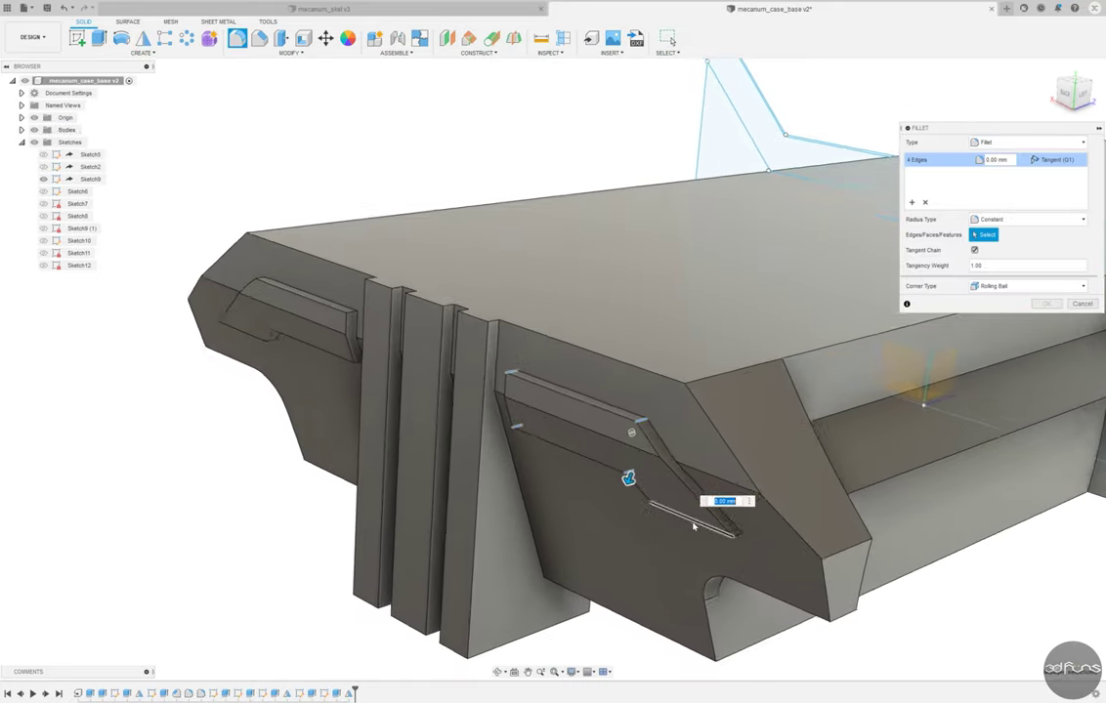
click(728, 524)
scroll(731, 524, down, 3)
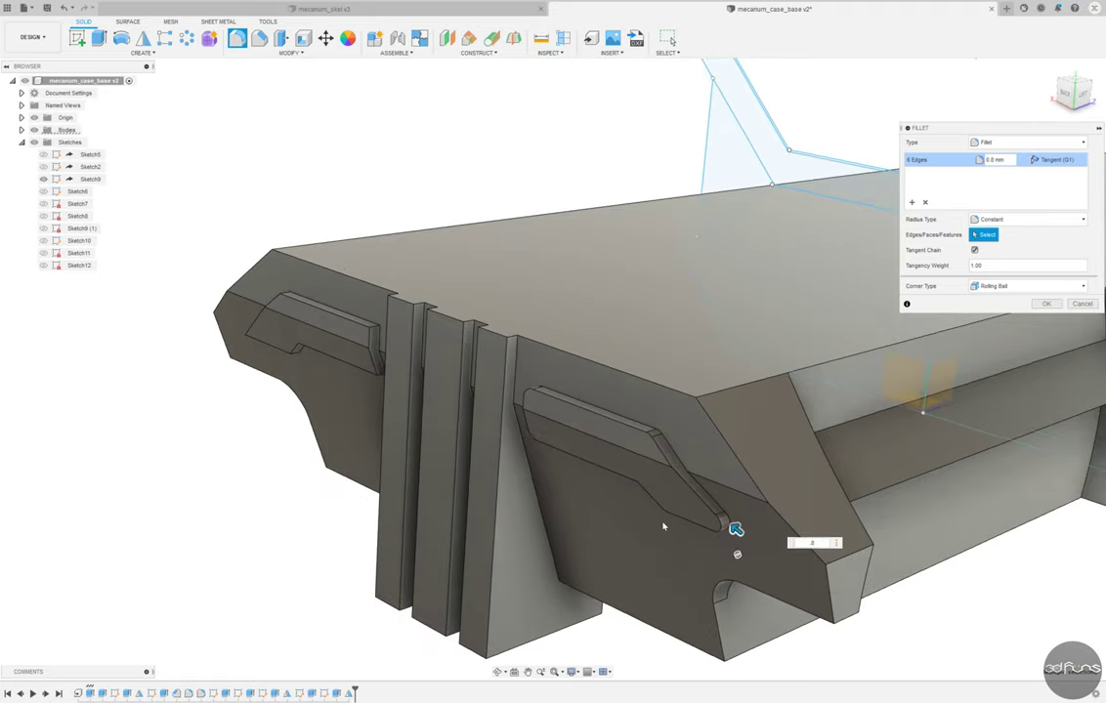
click(306, 325)
scroll(306, 325, up, 2)
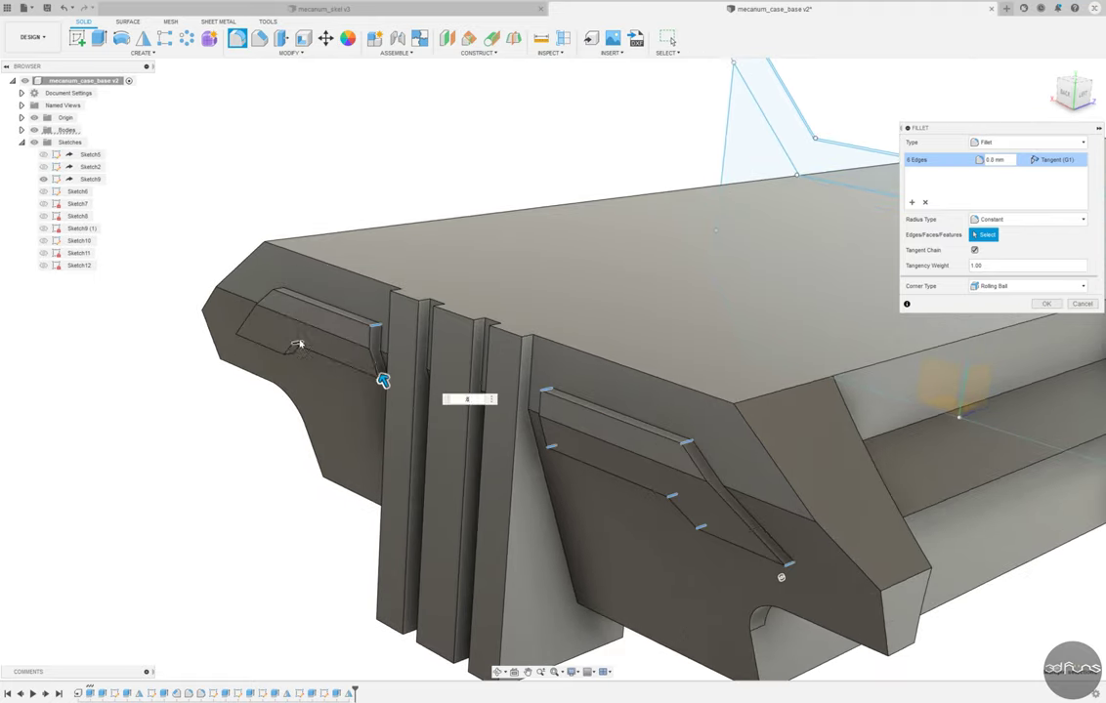
click(245, 338)
key(Return)
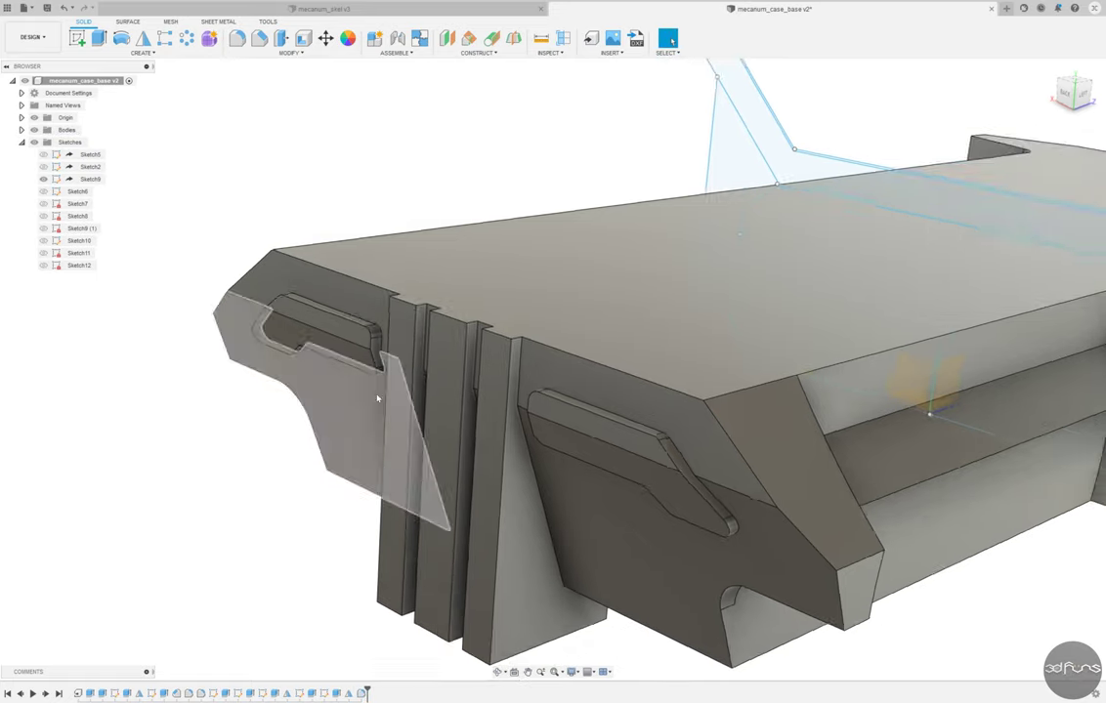
Step: Fillet the remaining slot outline edges
shift+middle_drag(663, 293, 208, 506)
click(237, 37)
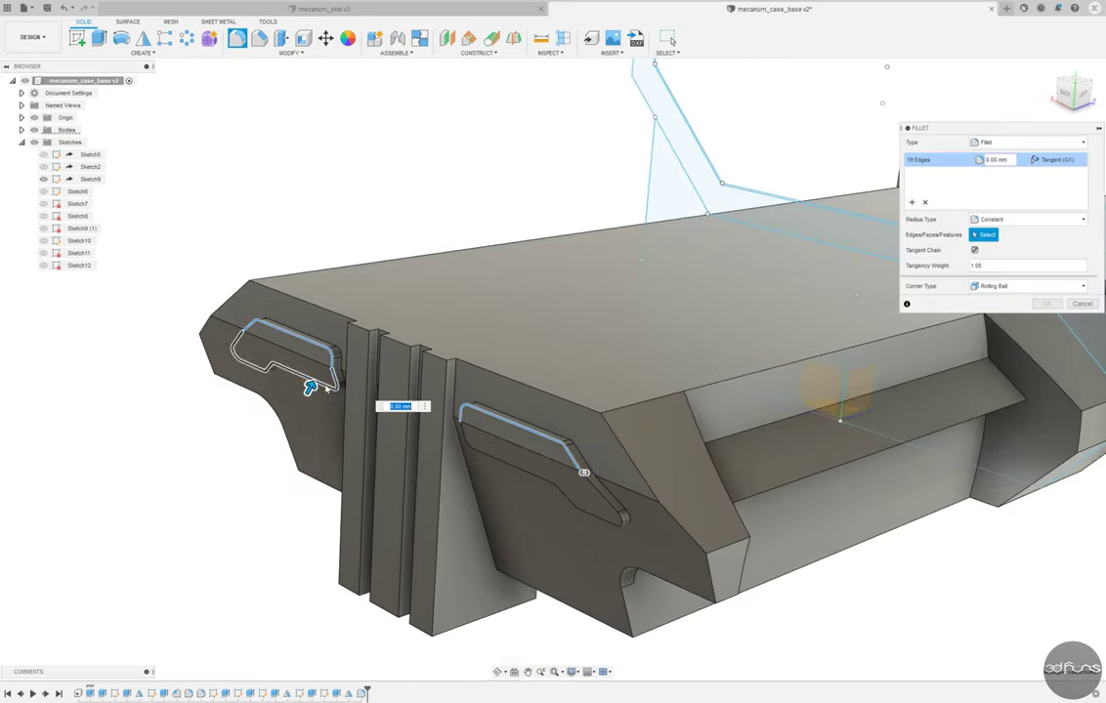
click(309, 385)
key(Escape)
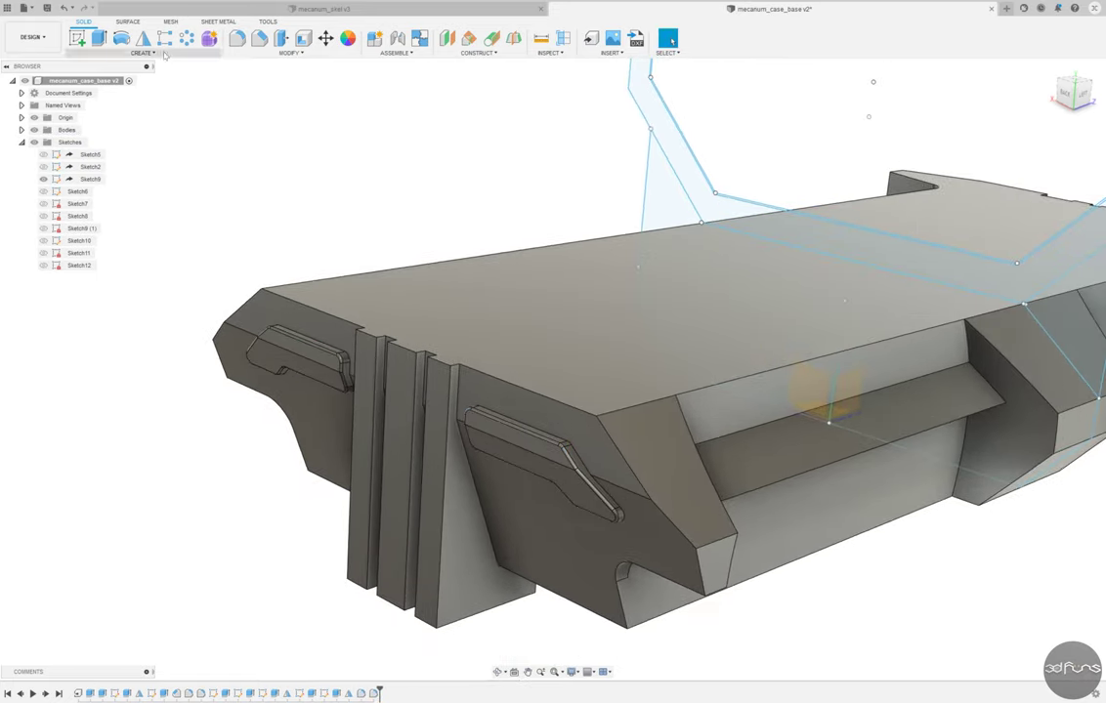
Step: Sketch a narrow rectangle on the front face, running from below the slot to the base
click(829, 422)
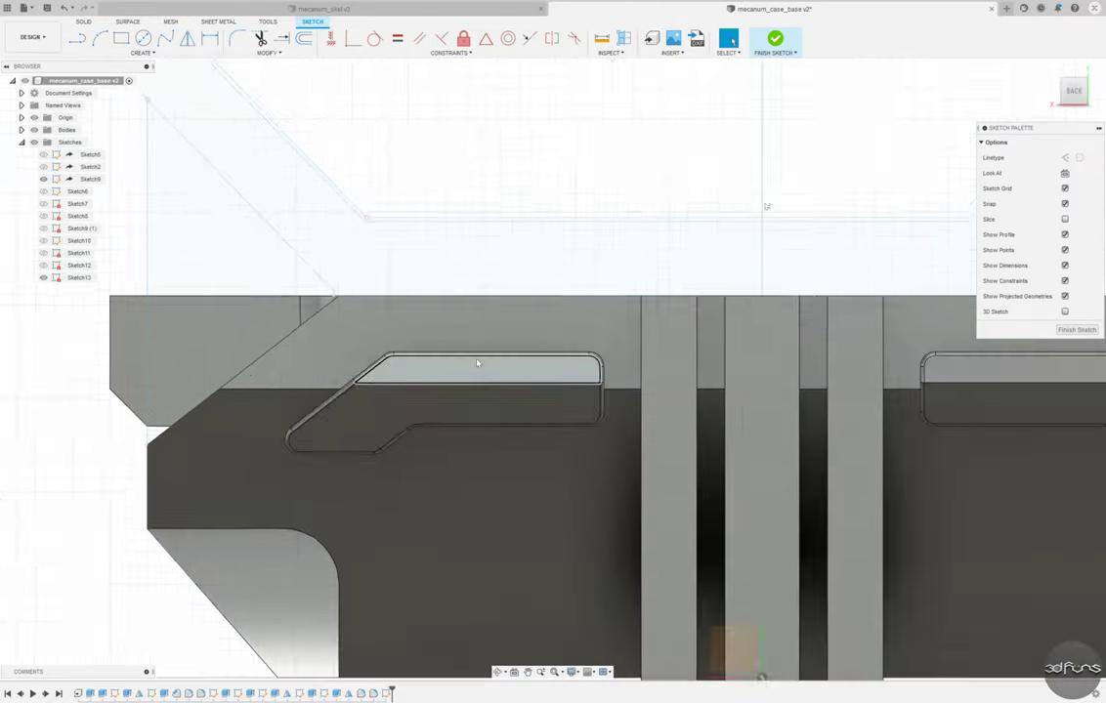
key(r)
click(121, 39)
click(441, 356)
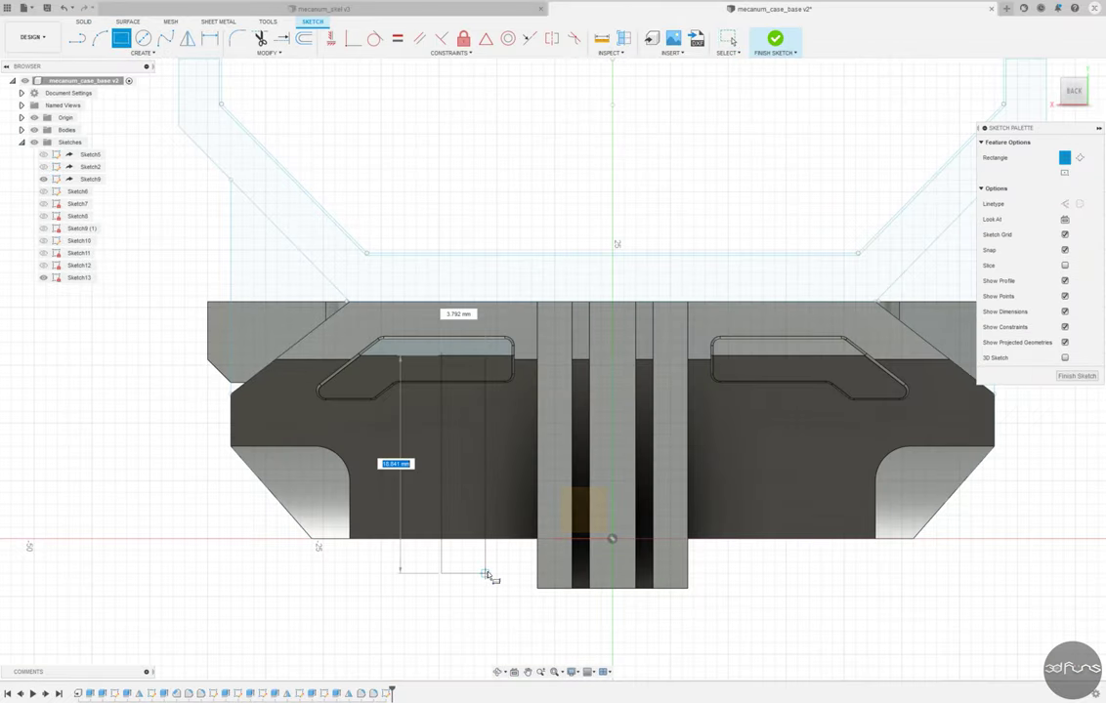
click(474, 539)
key(Escape)
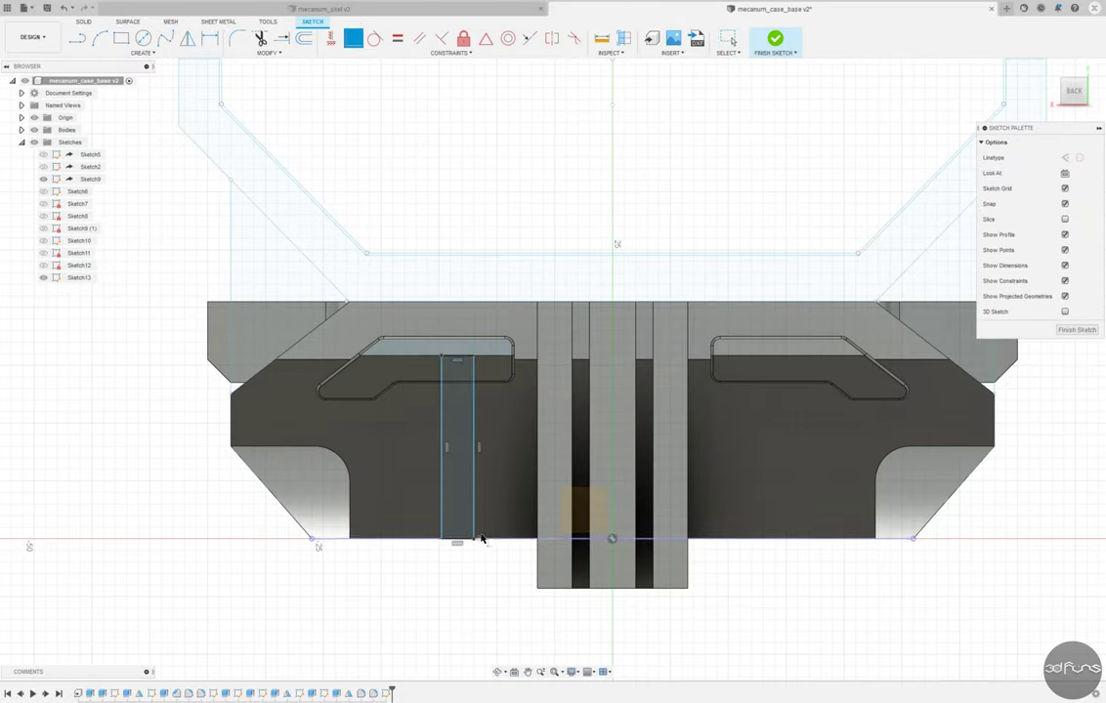
Step: Dimension the rectangle 11.84 from the centre axis and 2.40 wide
click(612, 566)
click(598, 606)
text(11.84)
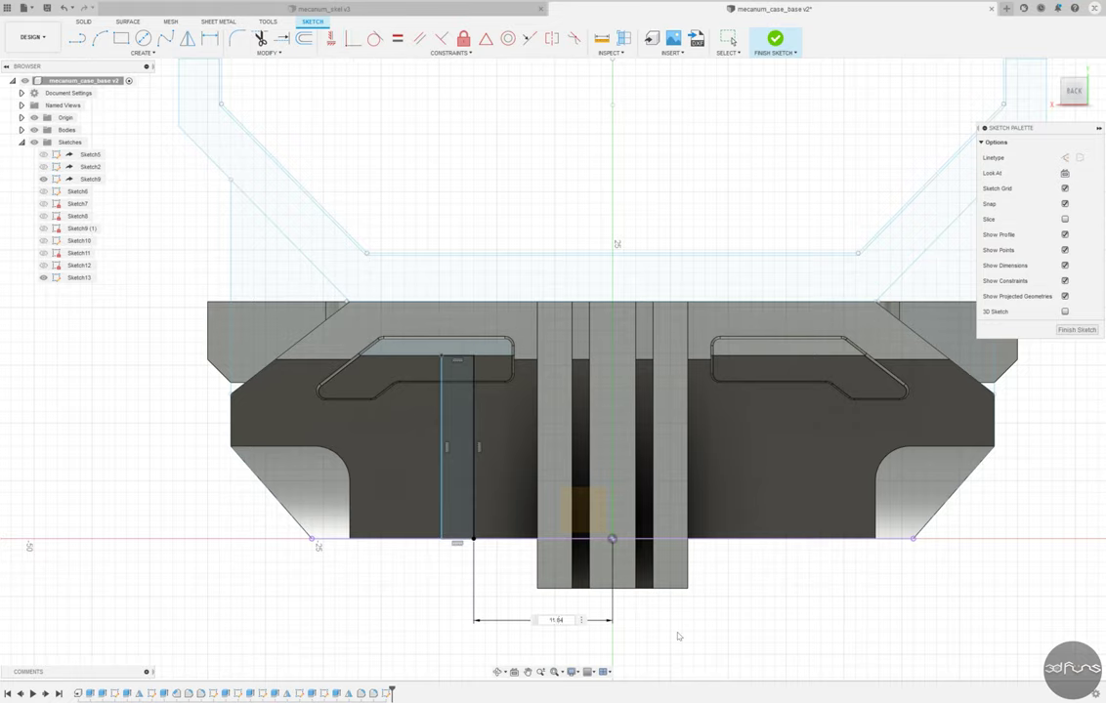
key(Return)
click(459, 540)
click(471, 566)
text(2.4)
key(Return)
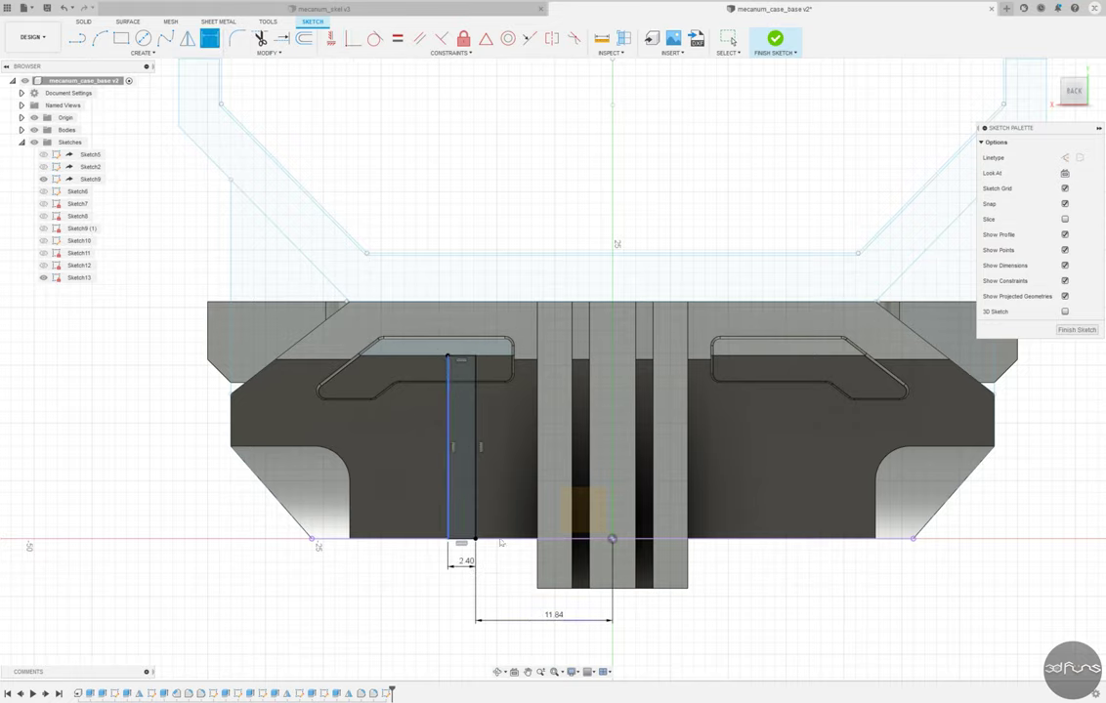
Step: Mirror the rectangle across the centre axis and finish the sketch
drag(500, 542, 434, 342)
click(187, 37)
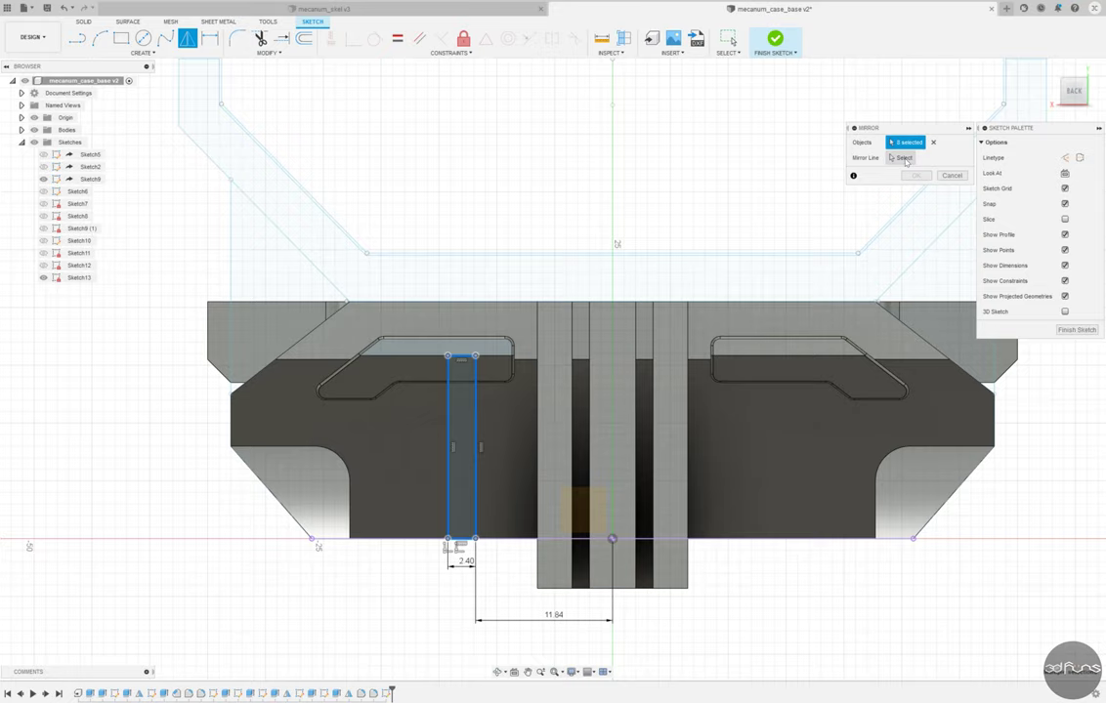
click(611, 538)
key(Return)
click(774, 39)
Step: Extrude both rib profiles with extent All, joined to the case body
key(e)
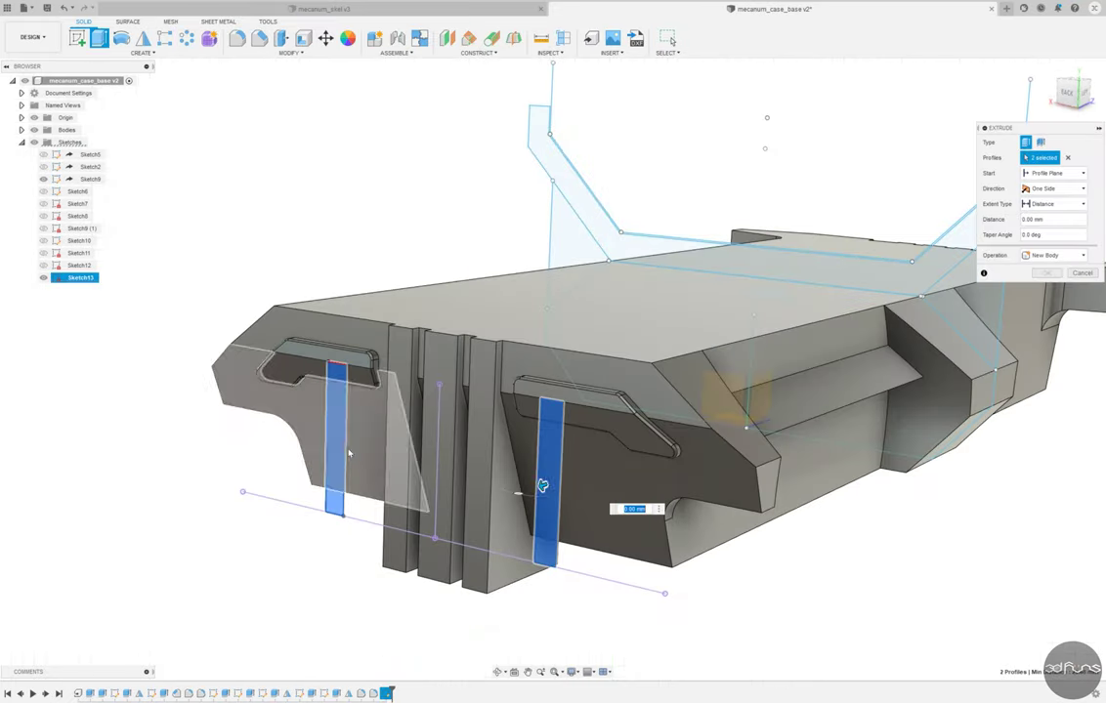
click(1055, 204)
click(1037, 241)
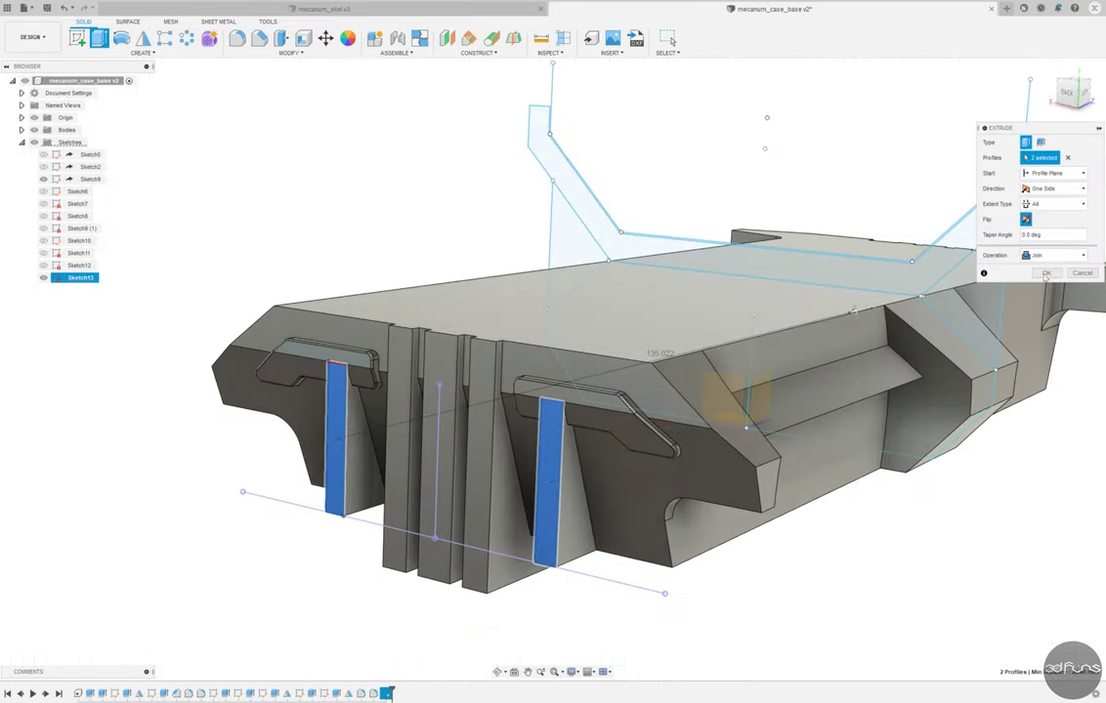
click(1047, 273)
mouse_move(547, 528)
shift+middle_down()
mouse_move(380, 529)
mouse_move(482, 524)
shift+middle_up()
Step: Sketch two stacked rectangles on the left flange of the top face
shift+middle_drag(543, 592, 648, 615)
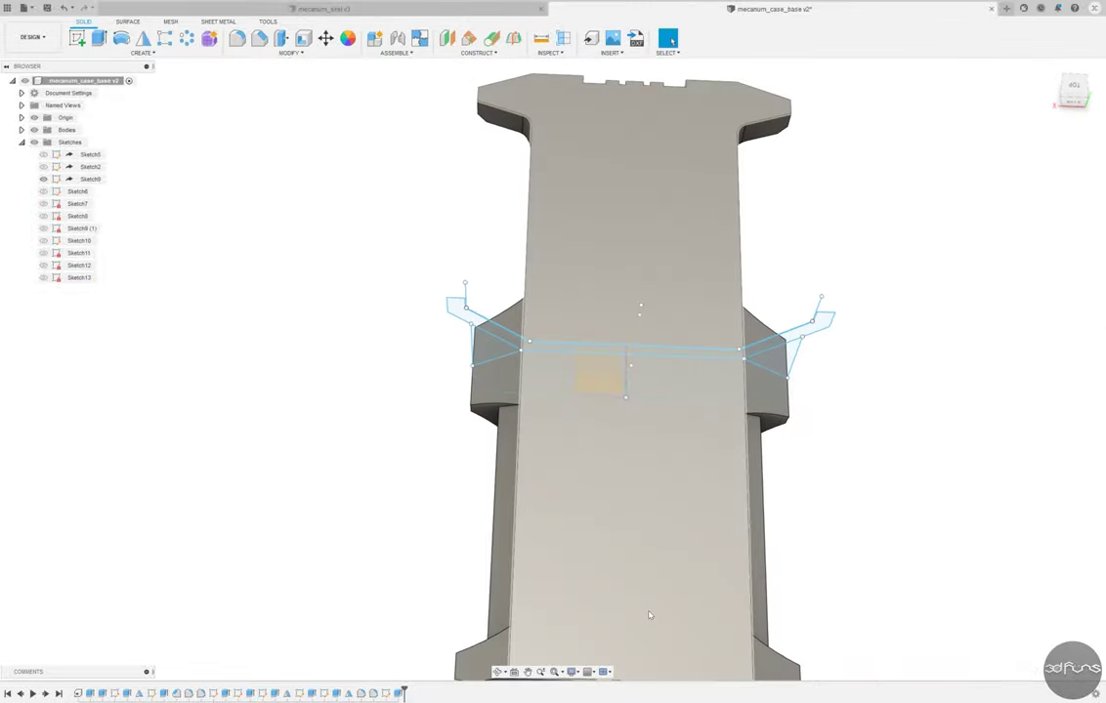
click(77, 37)
click(676, 456)
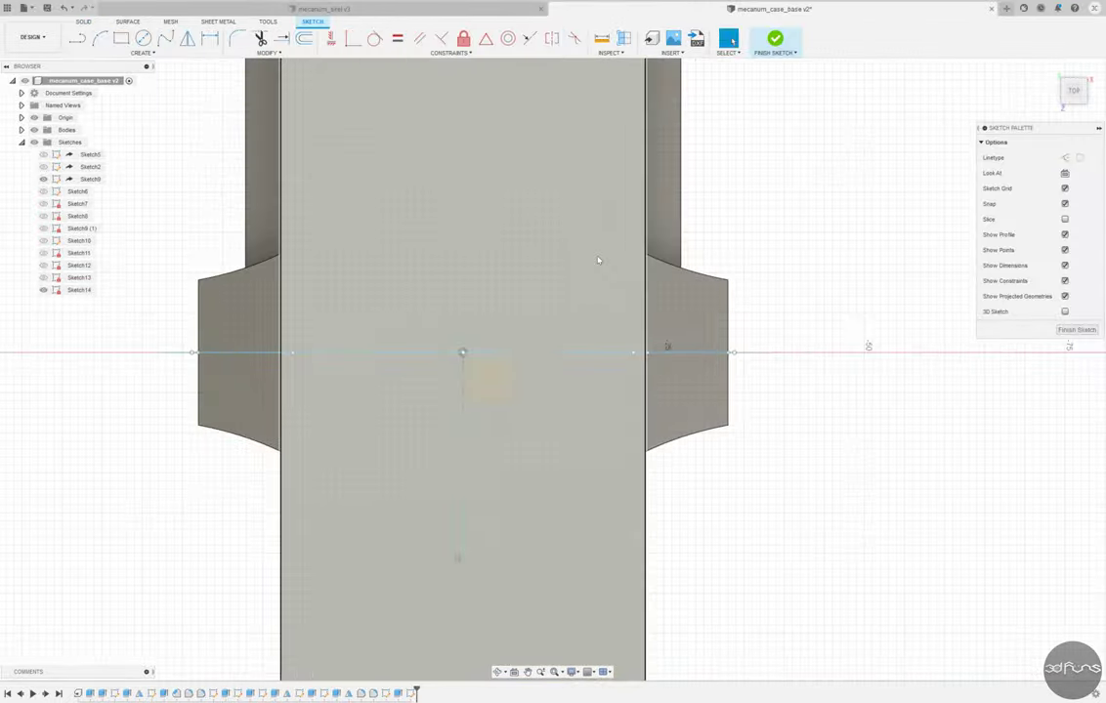
key(r)
scroll(178, 328, up, 3)
click(215, 342)
click(369, 407)
click(215, 448)
click(370, 496)
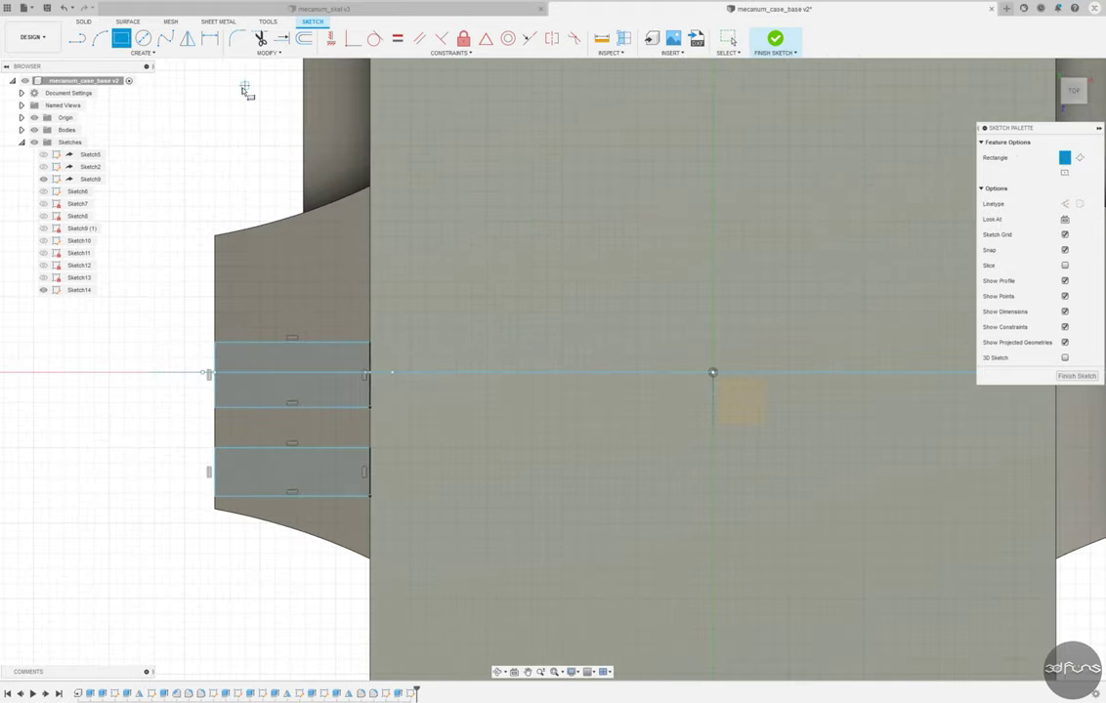
key(Escape)
Step: Constrain the rectangles to the centre line and dimension them 4.00 and 3.00
click(368, 333)
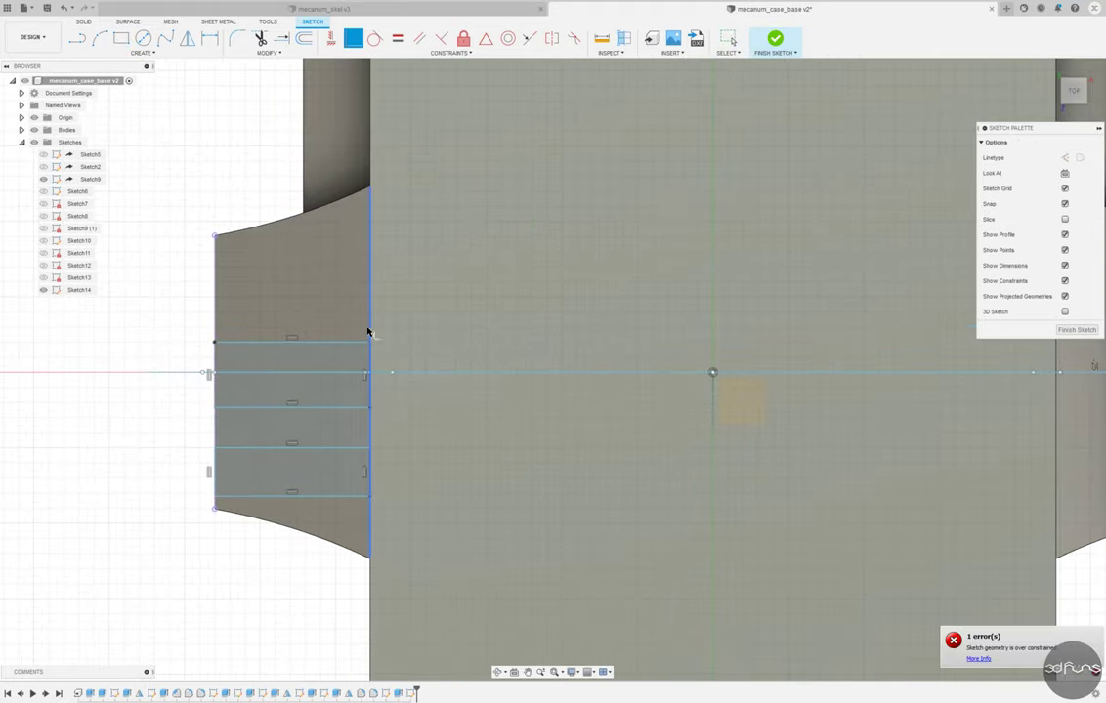
click(549, 38)
click(333, 374)
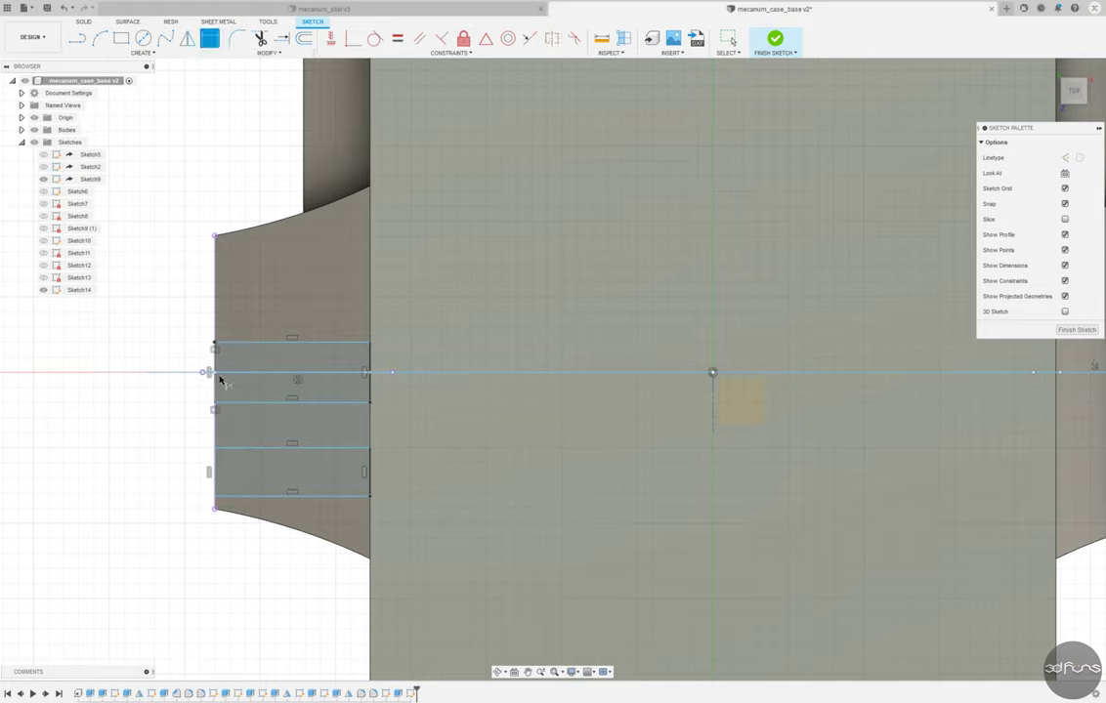
click(215, 390)
click(163, 395)
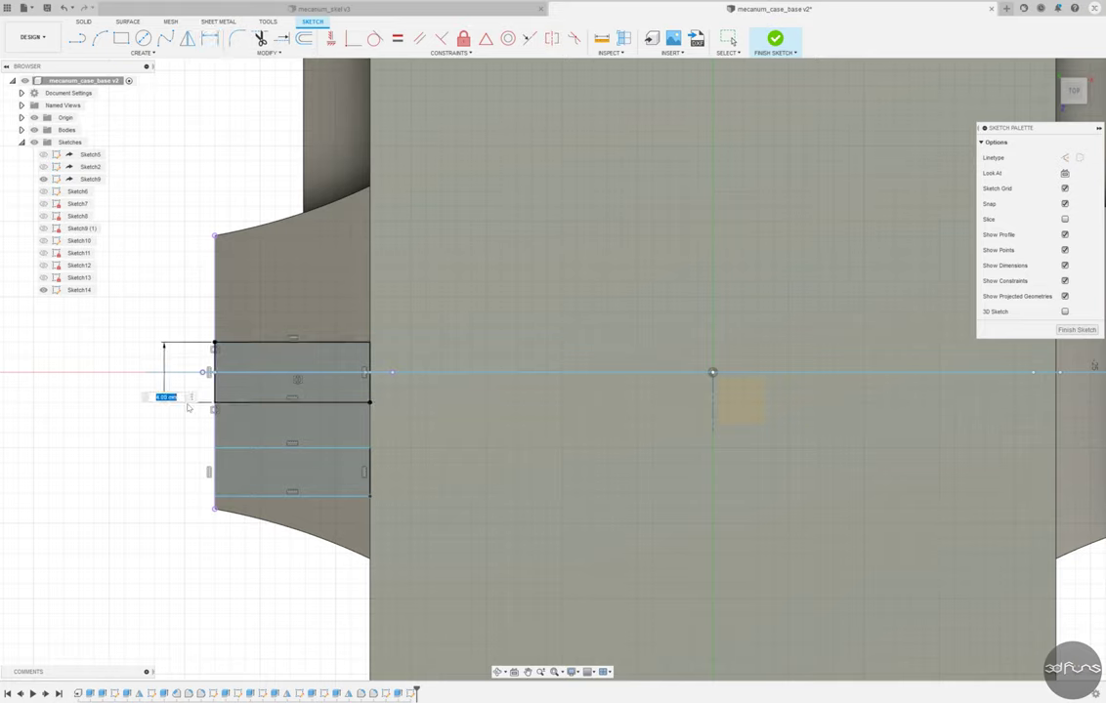
key(Return)
click(214, 425)
click(162, 430)
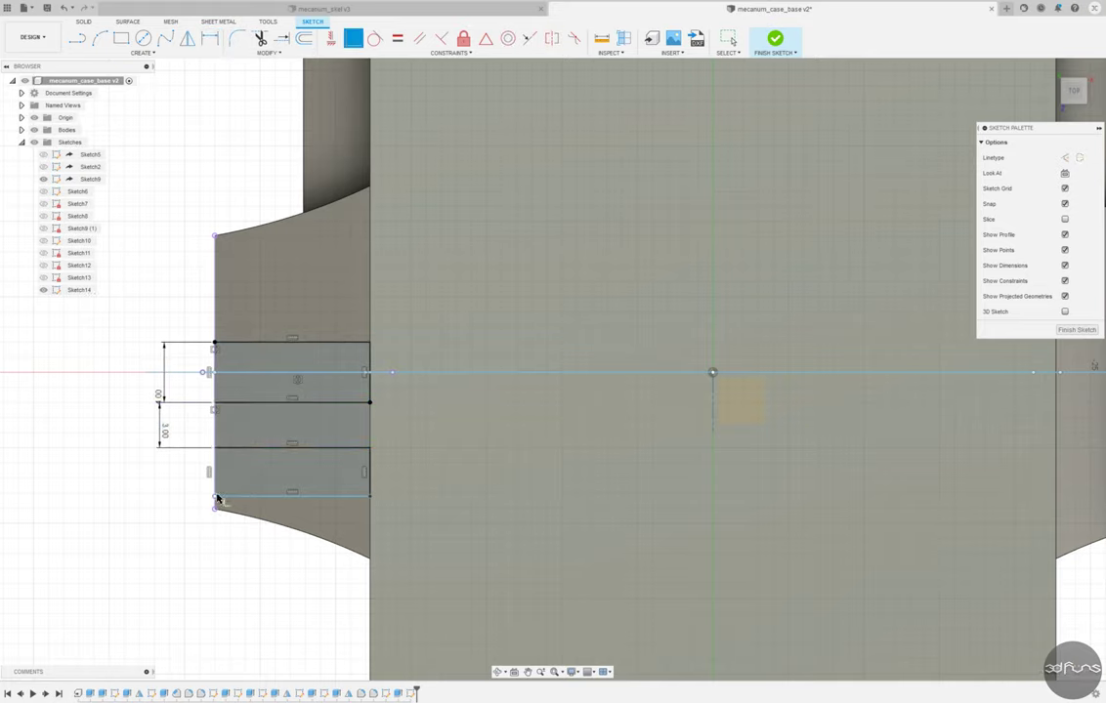
drag(201, 444, 415, 525)
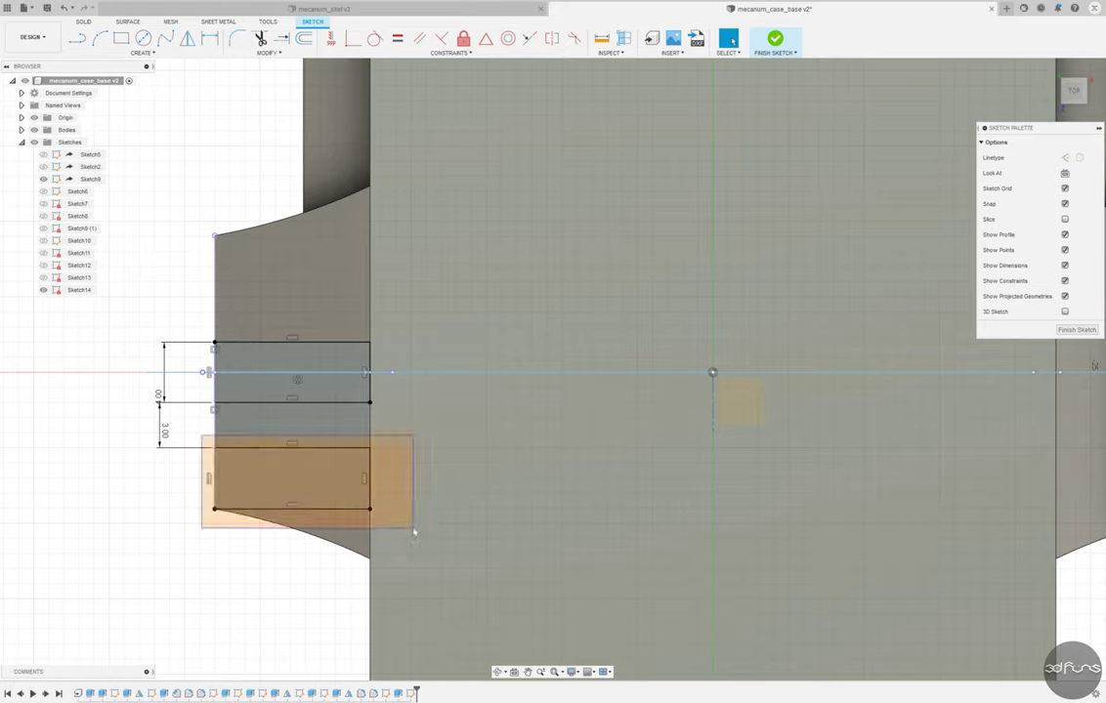
Step: Mirror all the flange rectangles across the centre axis onto the right flange
click(187, 41)
click(915, 175)
drag(254, 221, 377, 415)
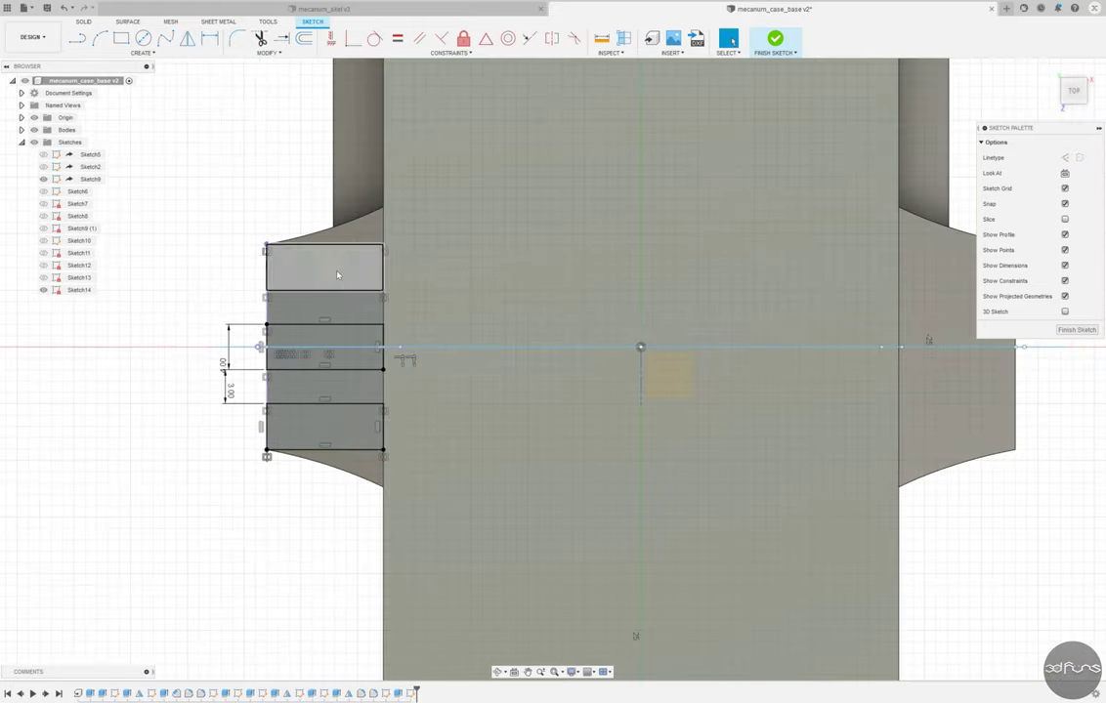
drag(197, 205, 437, 301)
drag(219, 439, 411, 523)
click(186, 38)
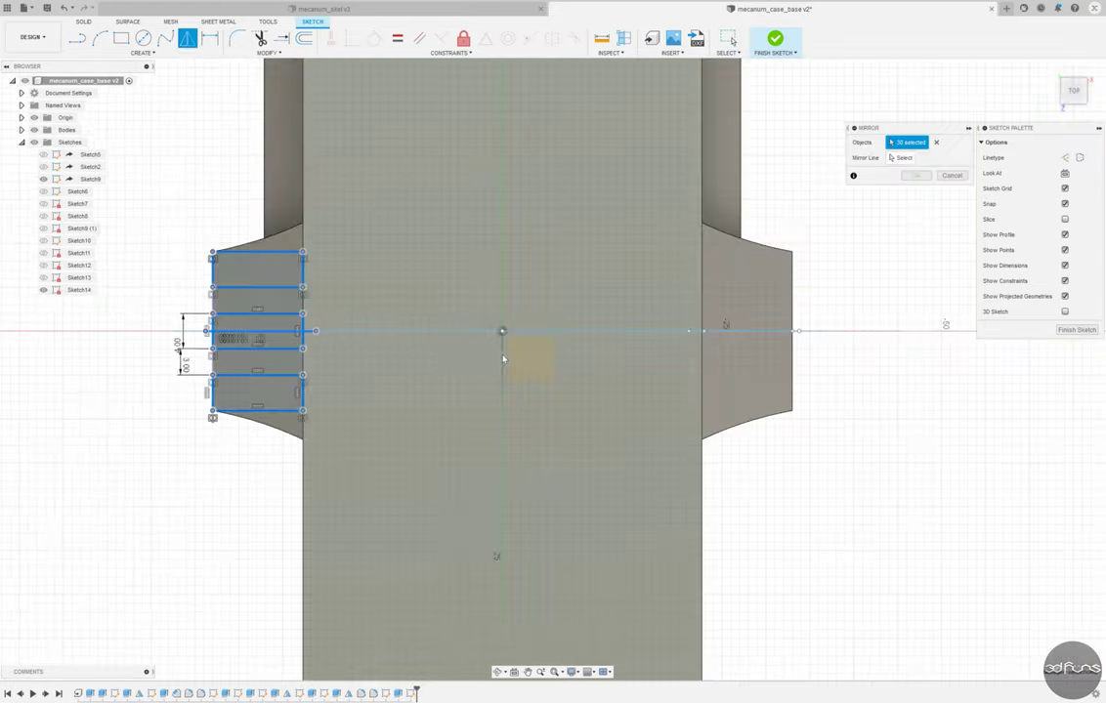
click(547, 452)
key(Return)
Step: Finish the sketch and extrude the five flange profiles by -13
click(774, 40)
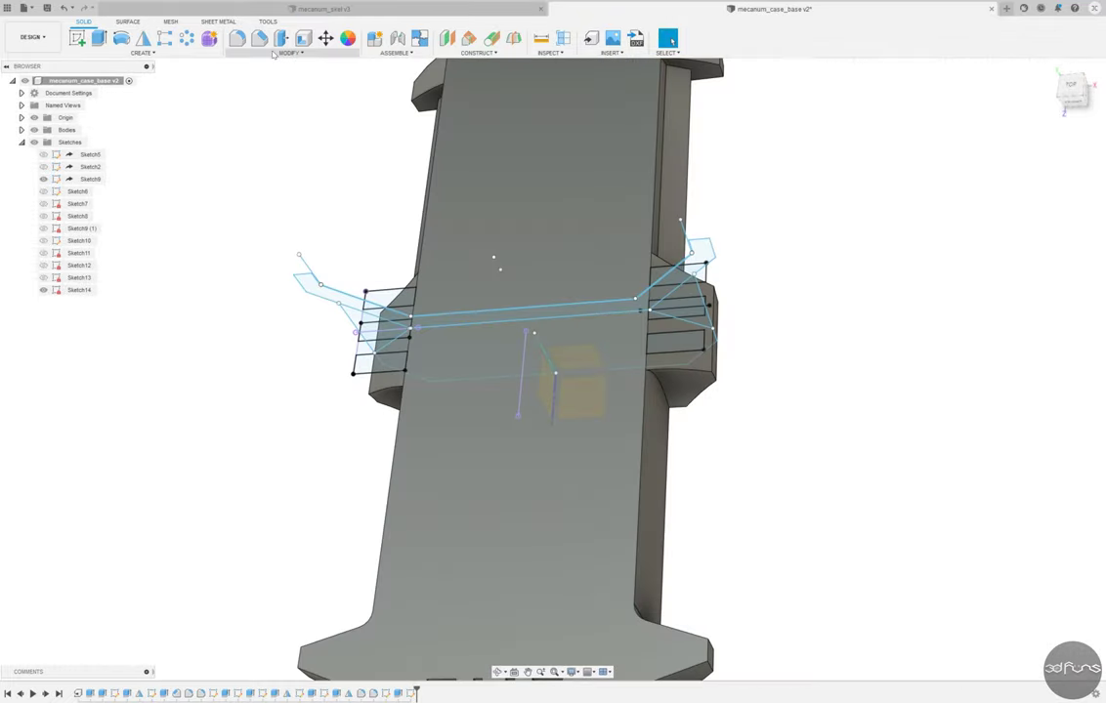
key(e)
click(376, 362)
click(383, 337)
click(383, 317)
click(684, 293)
click(684, 277)
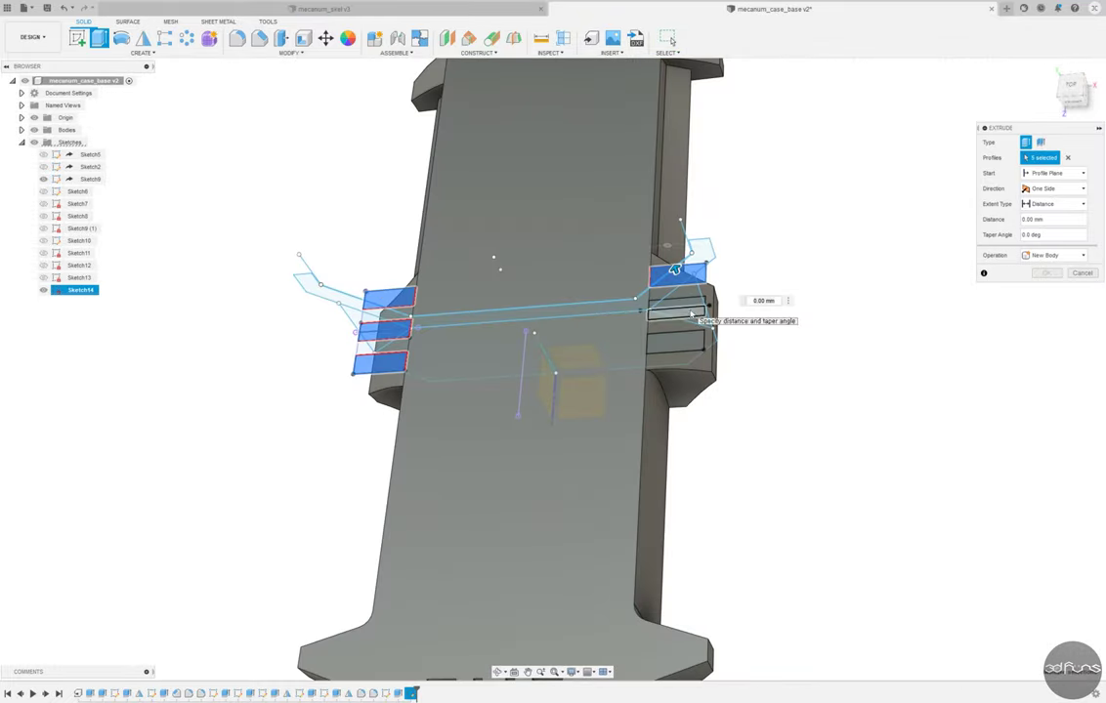
text(-13)
Step: Make the flange extrusion run To Object at the top face, joined to the body
shift+middle_drag(699, 342, 1025, 306)
click(1053, 203)
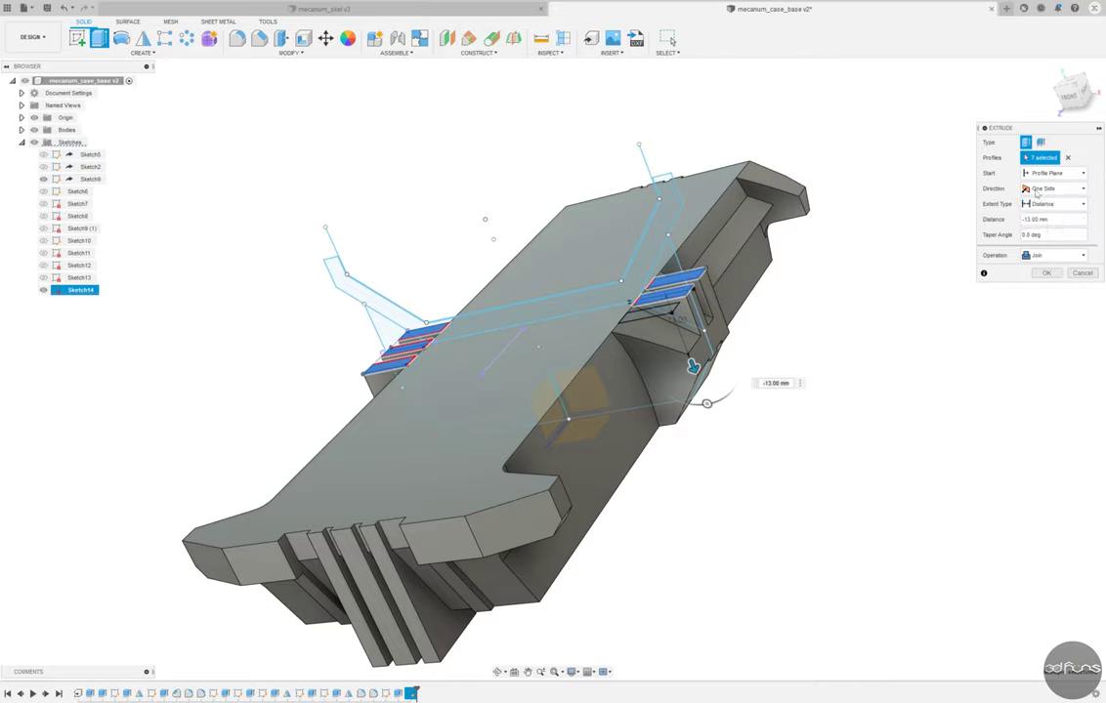
click(1045, 234)
mouse_move(684, 391)
shift+middle_down()
mouse_move(372, 417)
mouse_move(383, 392)
shift+middle_up()
click(383, 392)
key(Return)
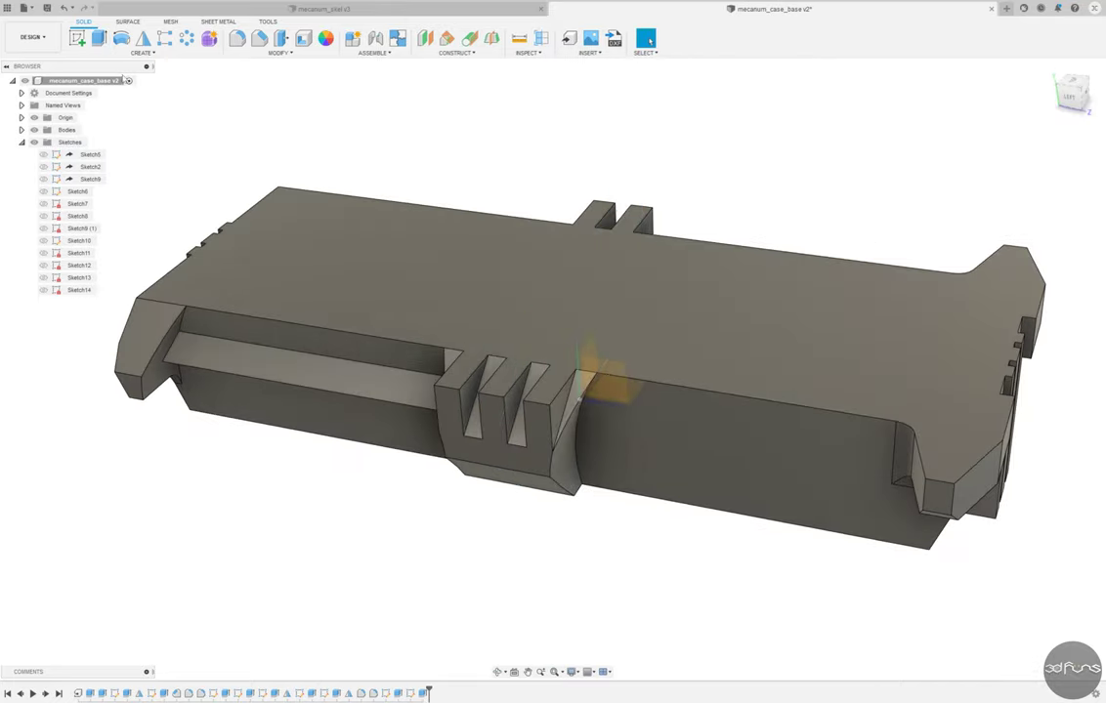
Step: Reopen the flange extrusion and the earlier chamfer to review them without changes
click(259, 37)
click(450, 384)
scroll(471, 300, down, 3)
key(Escape)
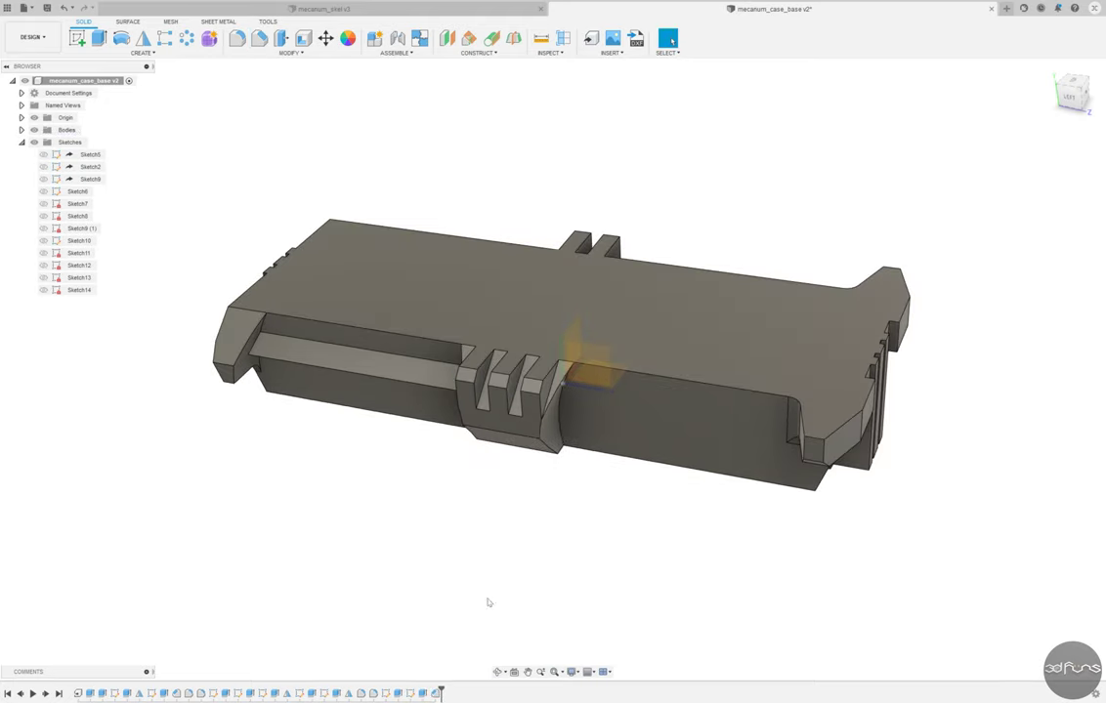
right_click(409, 693)
click(450, 577)
key(Return)
right_click(437, 692)
click(456, 604)
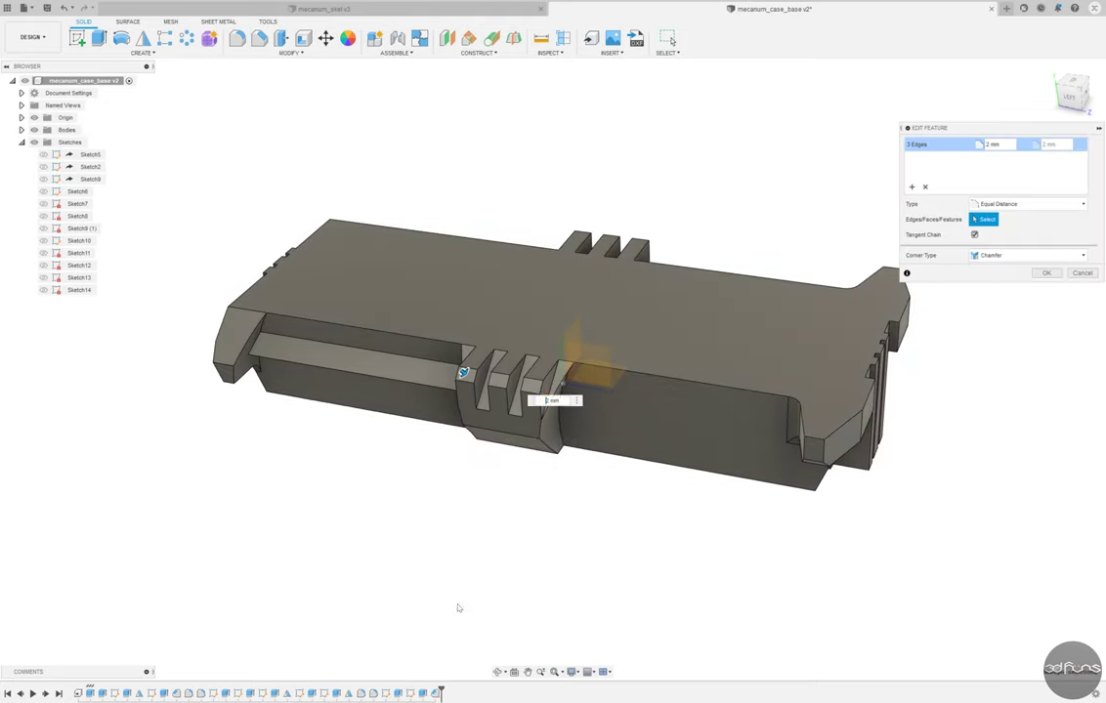
key(Escape)
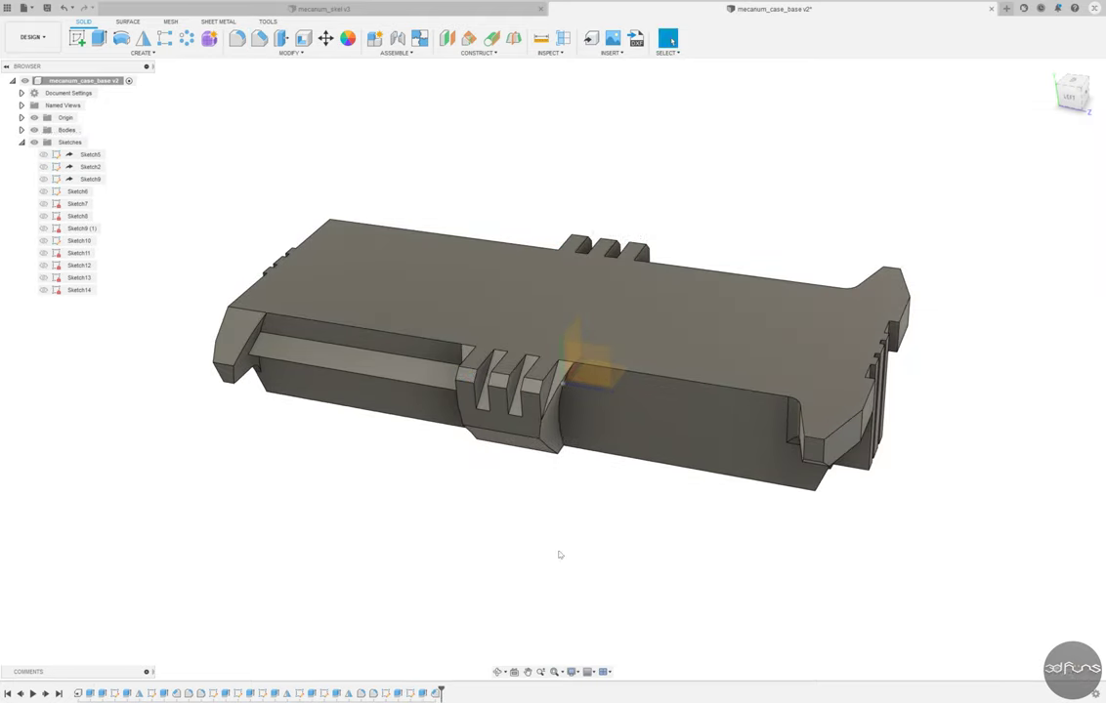
Step: Chamfer the side block's slot edge by 2.8 mm
click(237, 41)
click(511, 420)
scroll(511, 420, up, 2)
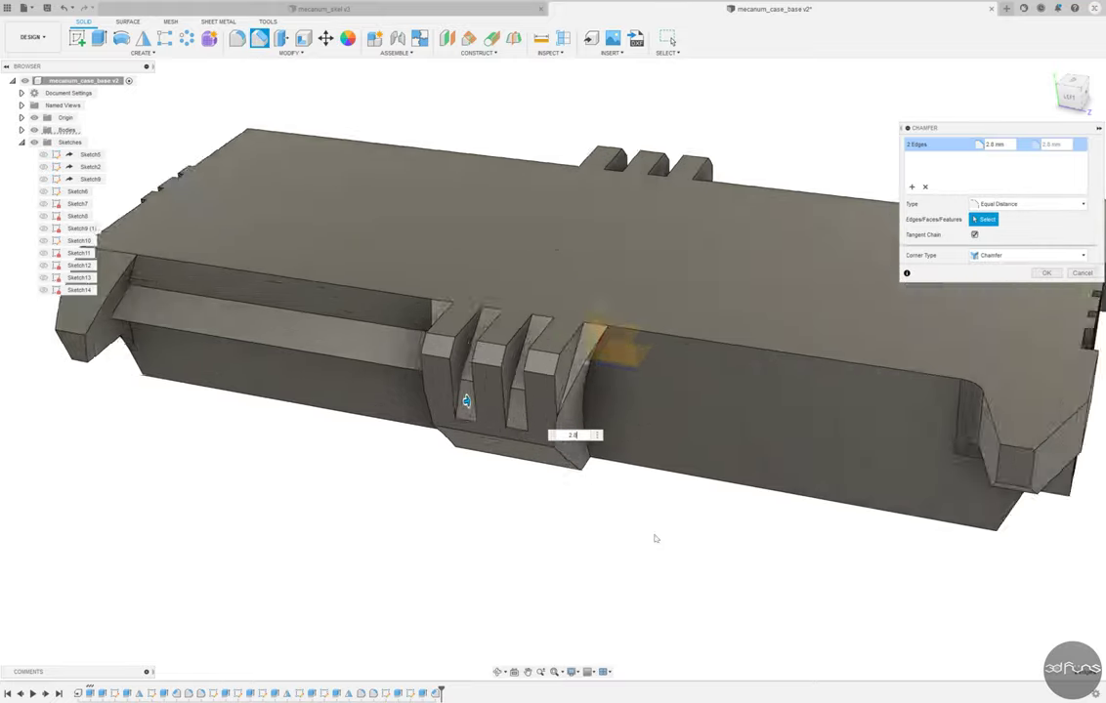
shift+middle_drag(654, 605, 528, 540)
key(Escape)
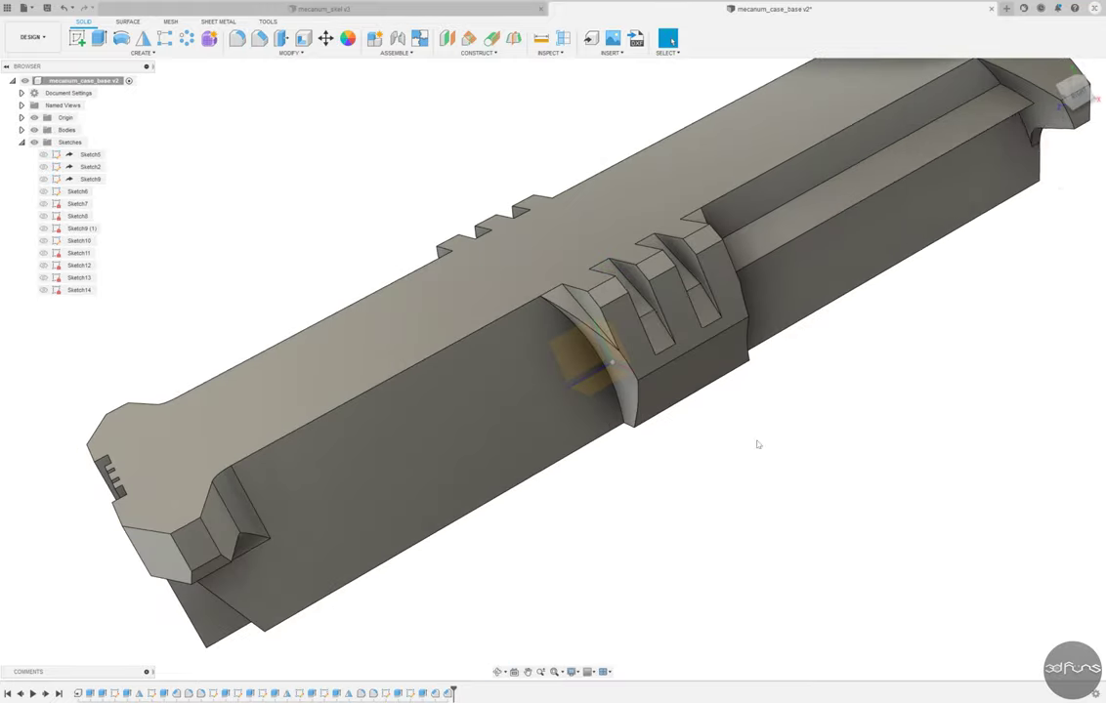
shift+middle_drag(755, 445, 107, 117)
Step: Save the design as mecanum_case_base version v3
key(ctrl+s)
key(Return)
scroll(296, 232, down, 3)
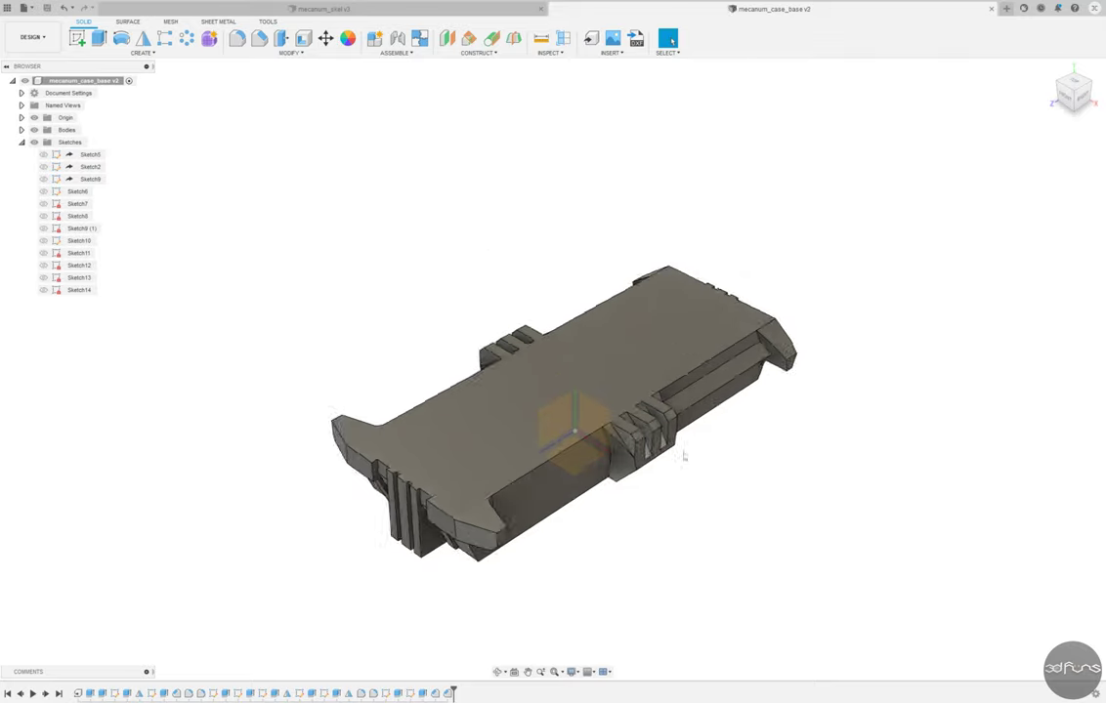
mouse_move(296, 232)
shift+middle_down()
mouse_move(681, 442)
mouse_move(547, 420)
shift+middle_up()
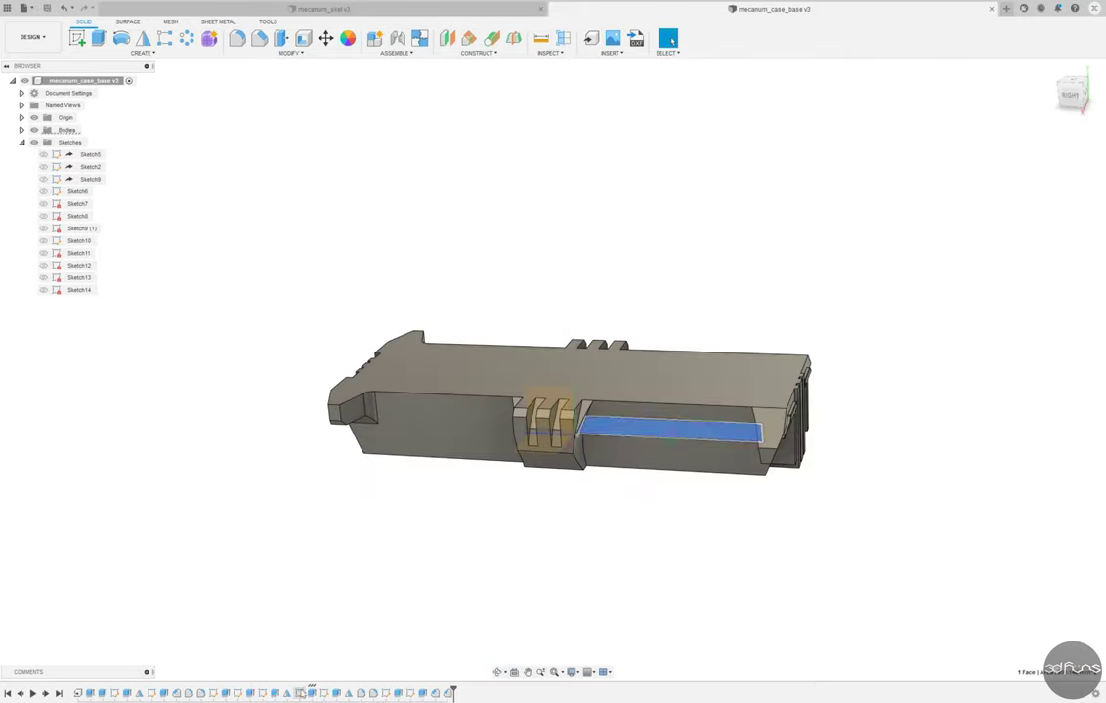
Step: Change the Sketch11 end-body extrusion to extend To Object
click(311, 694)
double_click(310, 694)
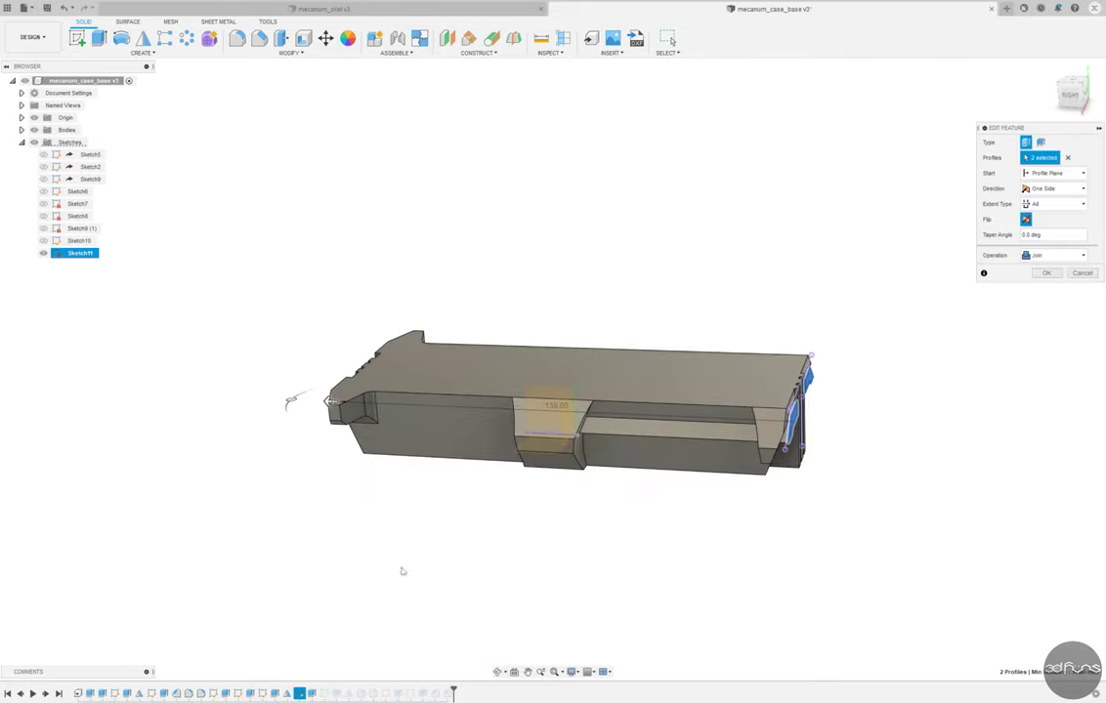
click(1036, 204)
click(1041, 219)
shift+middle_drag(1041, 218, 839, 357)
scroll(840, 357, up, 3)
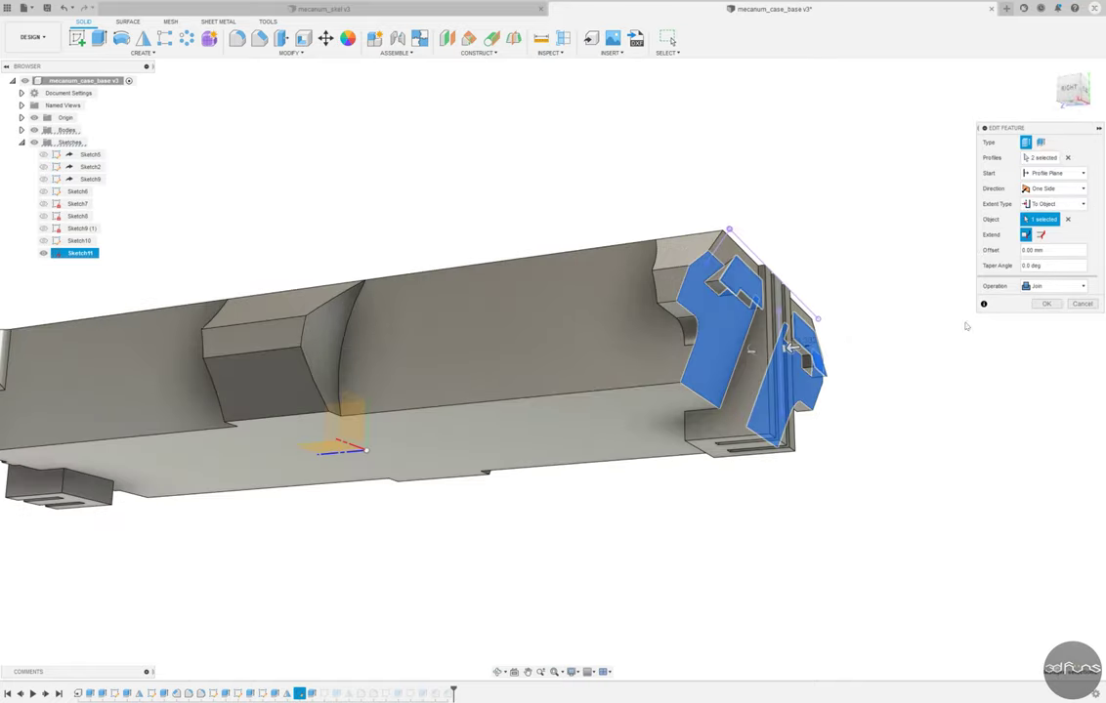
key(Return)
Step: Orbit to the case's bottom face and start a new sketch on it
scroll(842, 431, down, 5)
shift+middle_drag(864, 456, 573, 615)
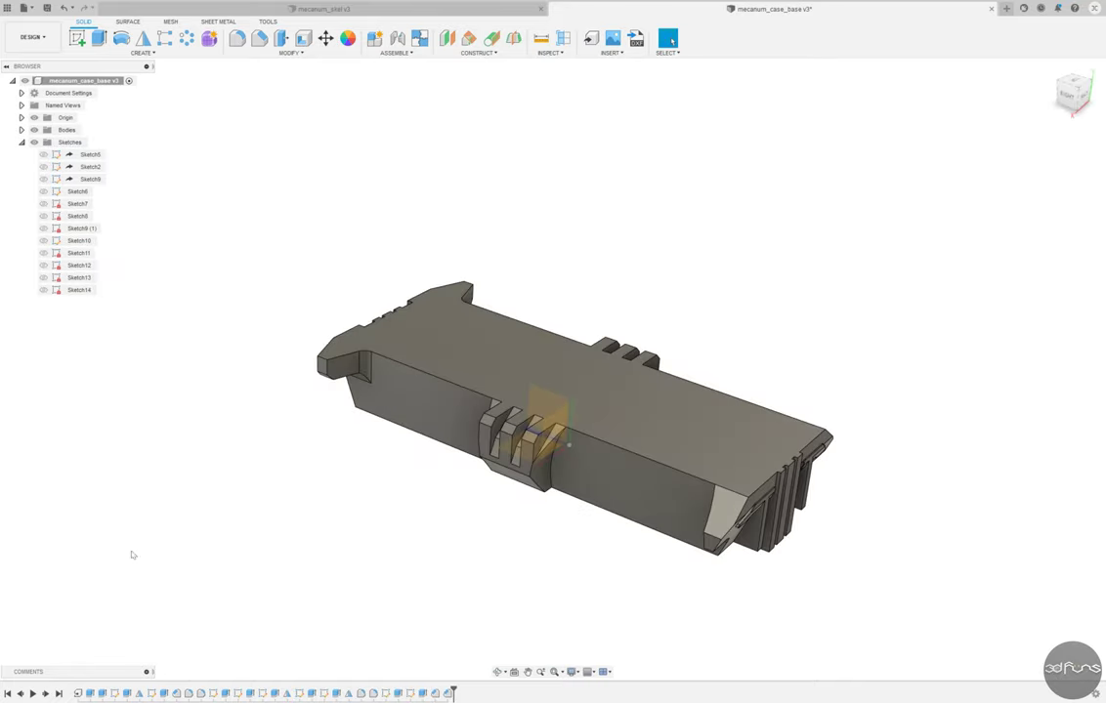
shift+middle_drag(133, 555, 293, 391)
click(78, 39)
click(571, 317)
Step: Draw, adjust and dimension an inset rectangle on the bottom face, then finish the sketch
key(r)
click(420, 256)
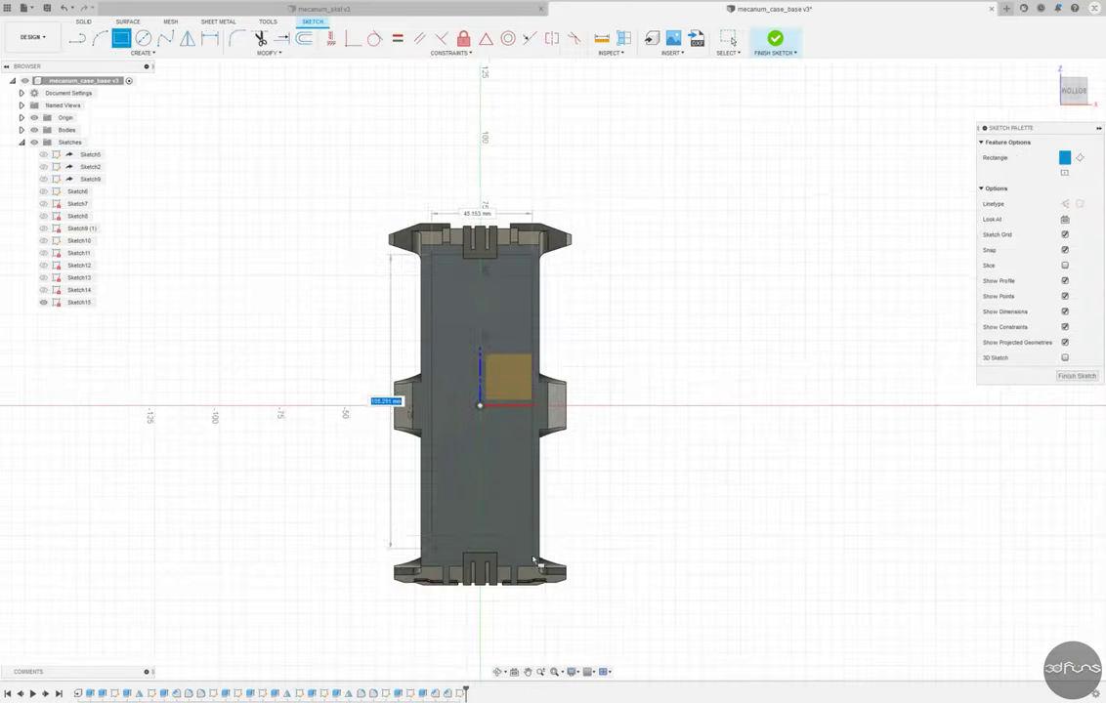
click(534, 558)
key(Escape)
scroll(533, 510, up, 2)
drag(535, 173, 529, 169)
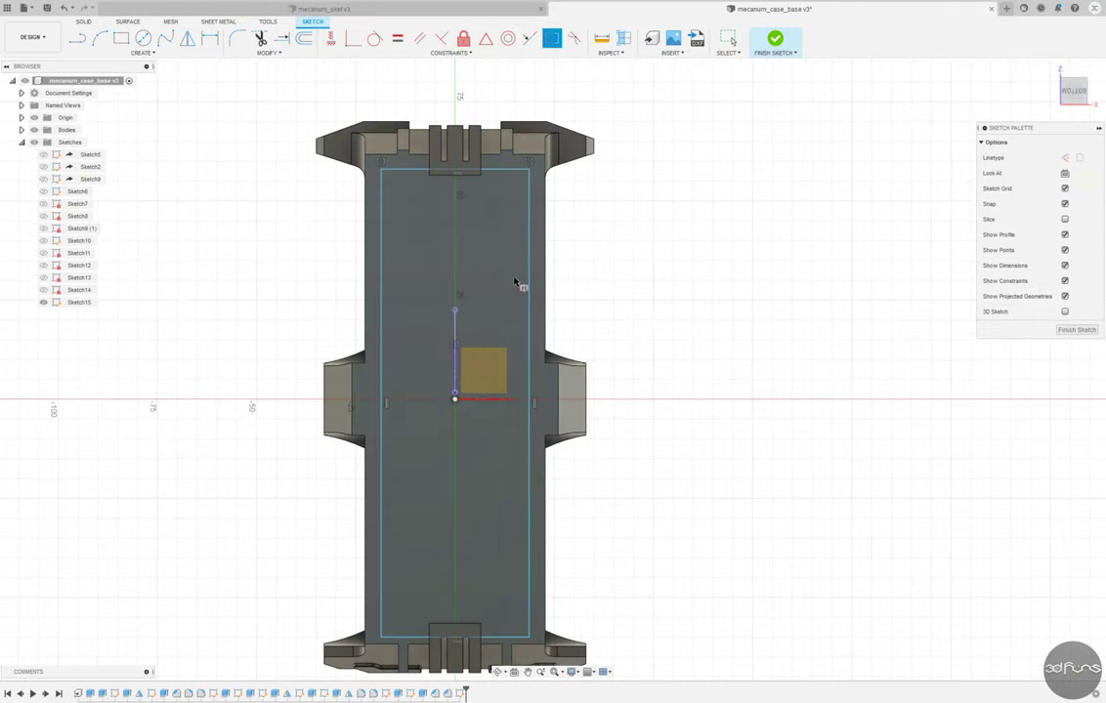
drag(528, 637, 529, 628)
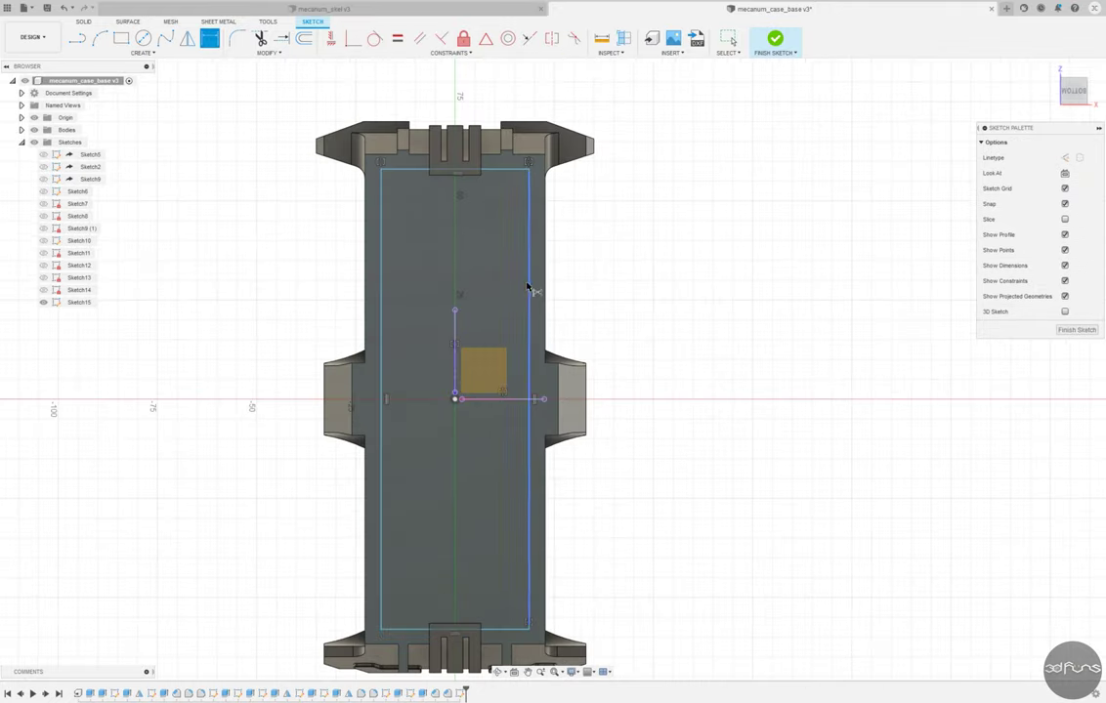
click(529, 289)
click(626, 308)
click(495, 174)
click(775, 39)
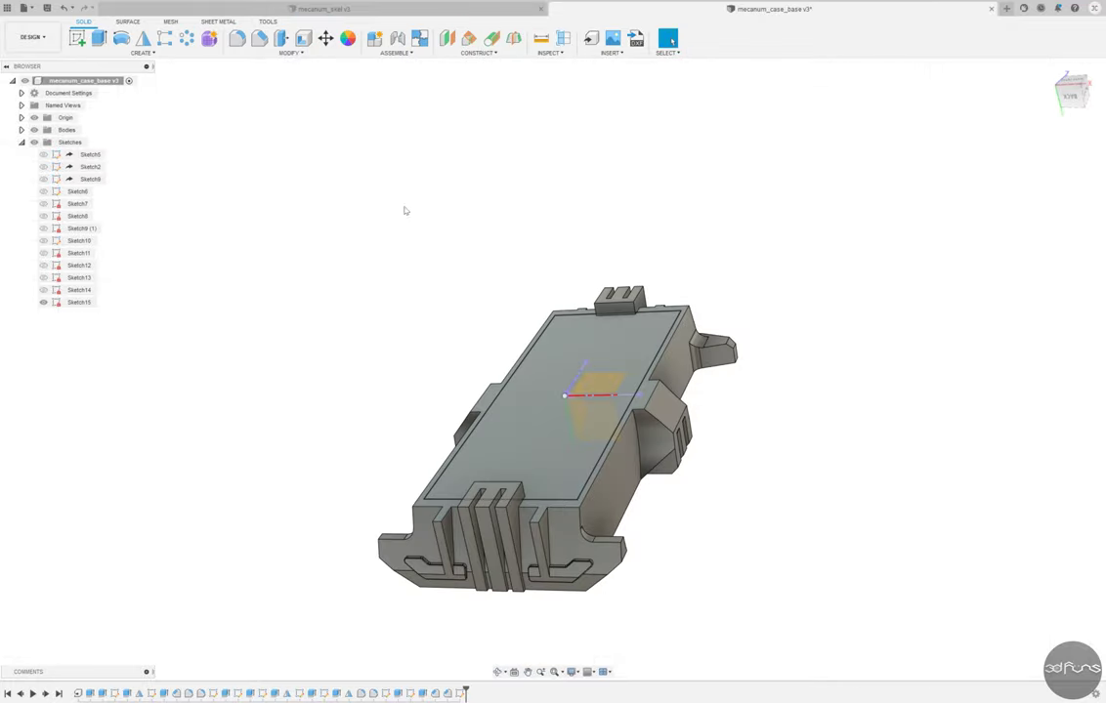
Step: Cut the inset rectangle profile two-sided, 18.5 mm deep, hollowing the tray
key(e)
click(634, 343)
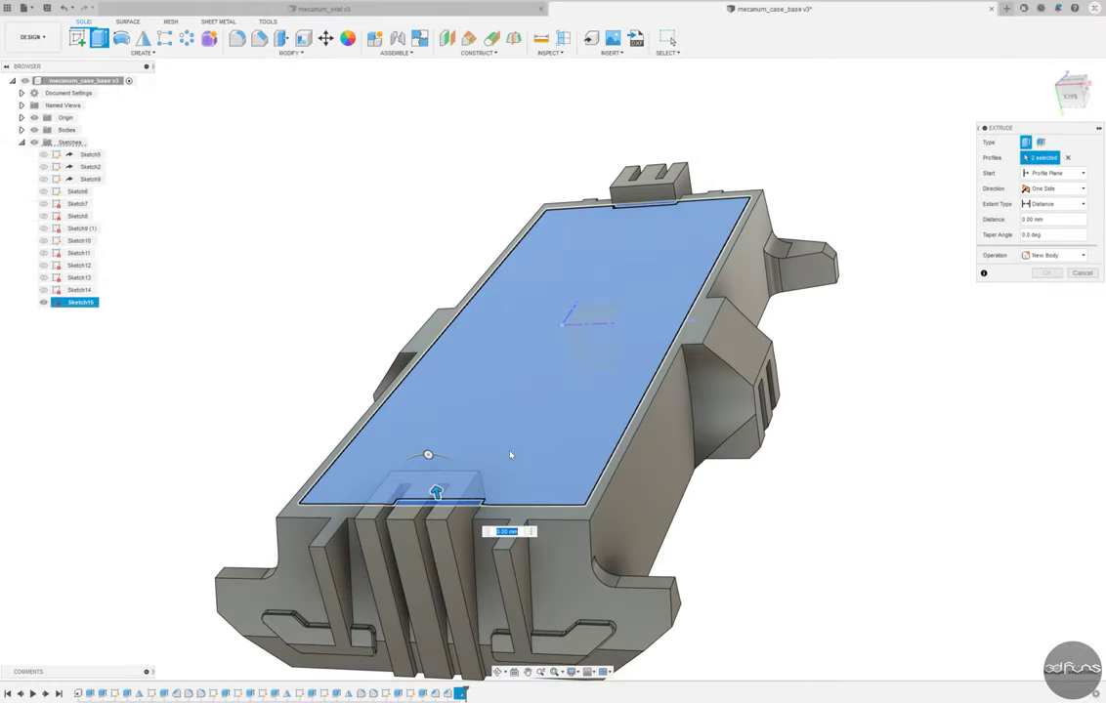
drag(436, 492, 441, 513)
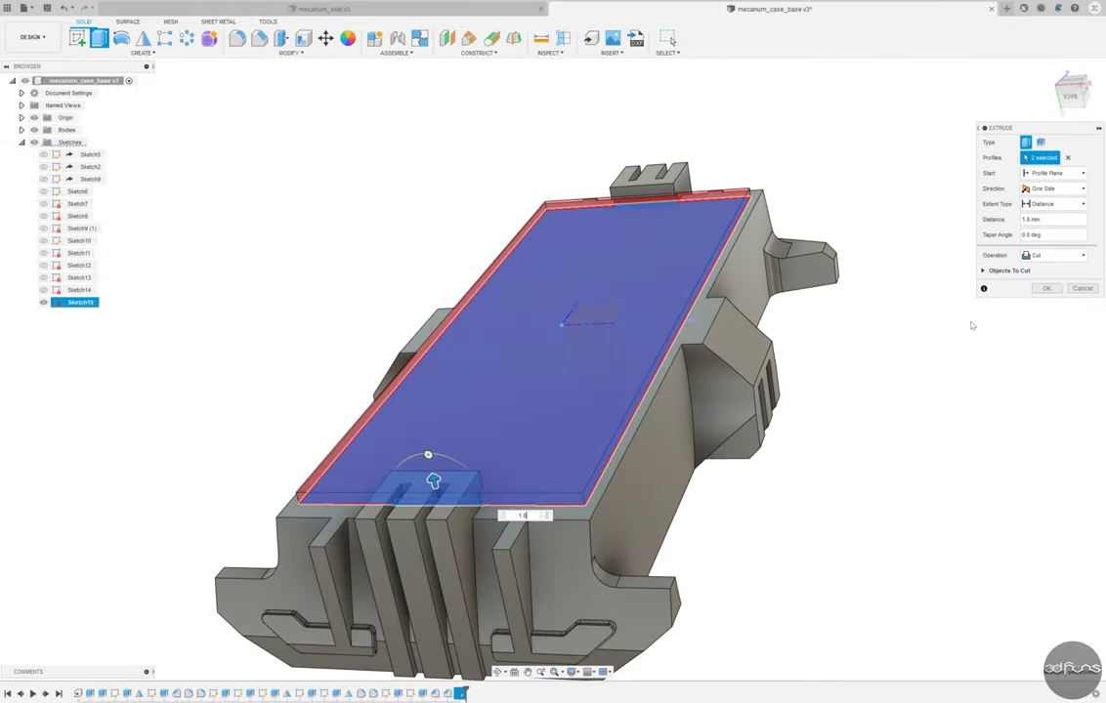
text(18.5)
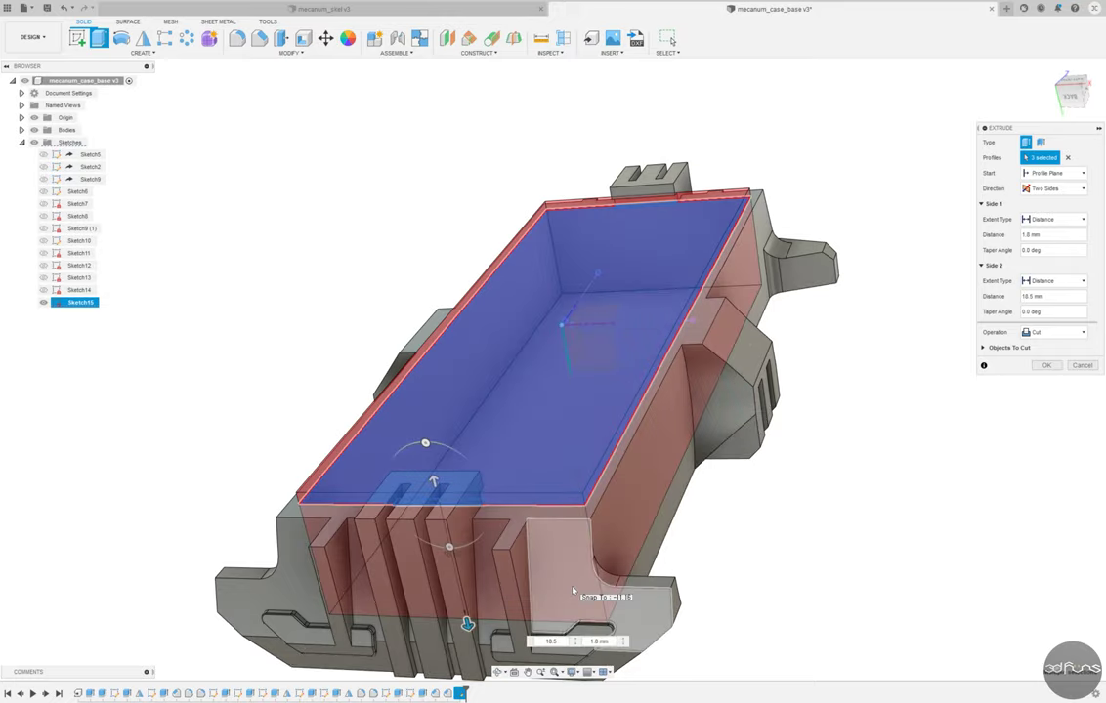
click(1047, 365)
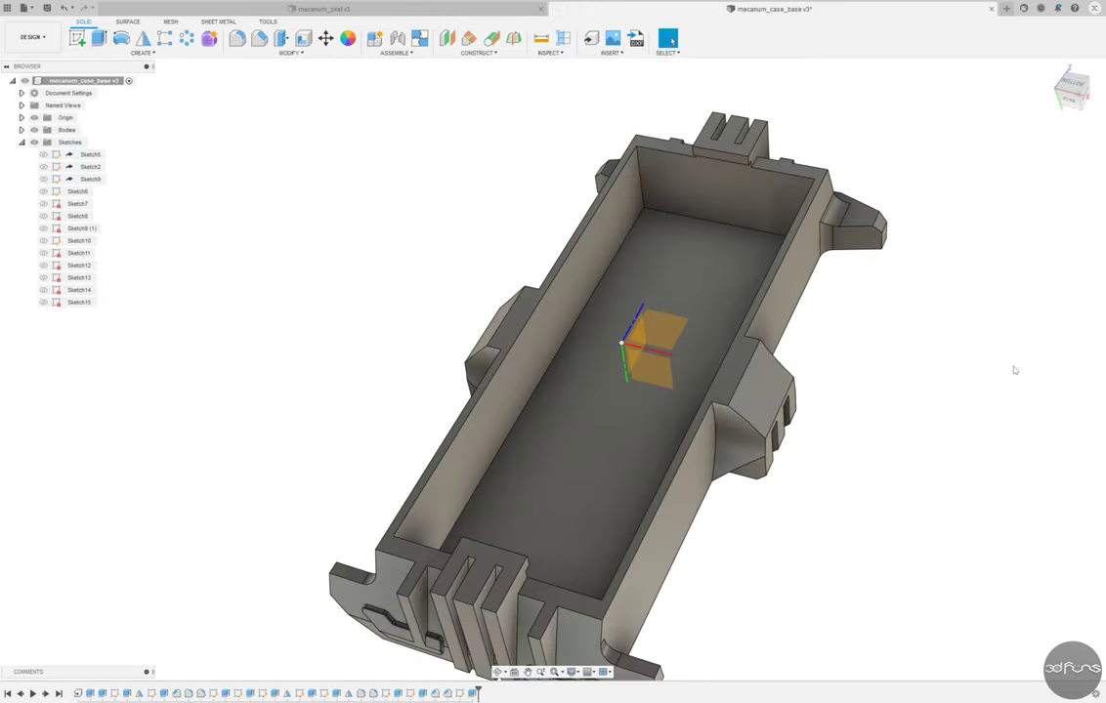
mouse_move(884, 383)
shift+middle_down()
mouse_move(517, 342)
mouse_move(202, 108)
shift+middle_up()
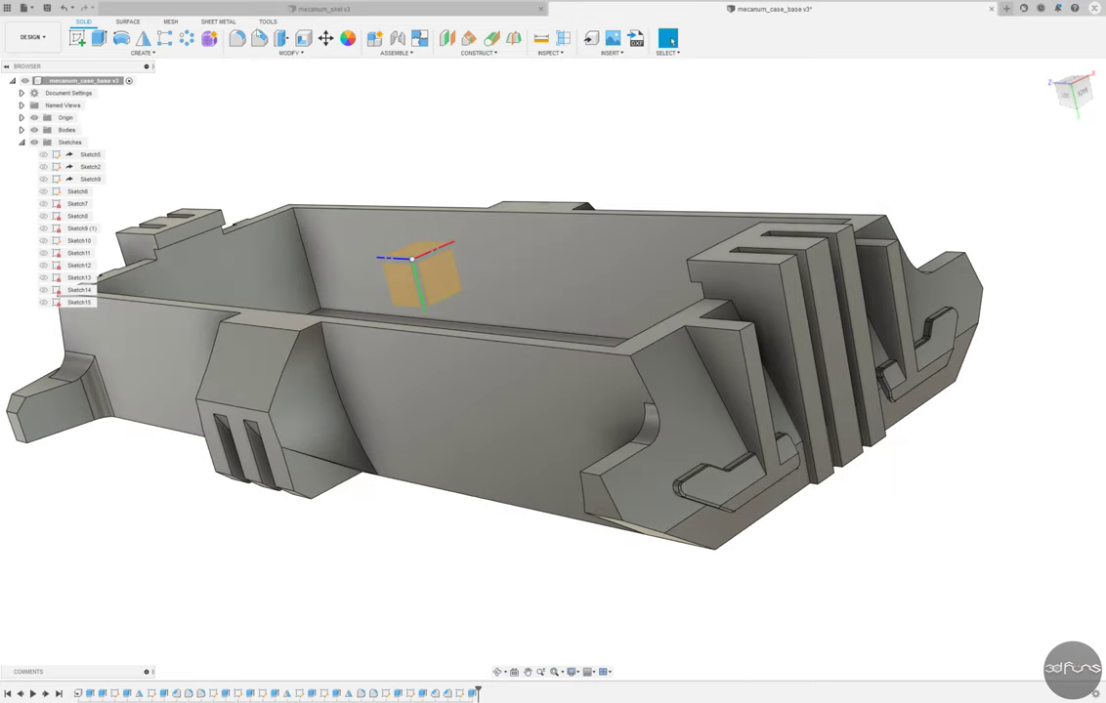
Step: Chamfer the slotted block's top edges with two distances, 7.9 and 19.6 mm
key(c)
click(1021, 203)
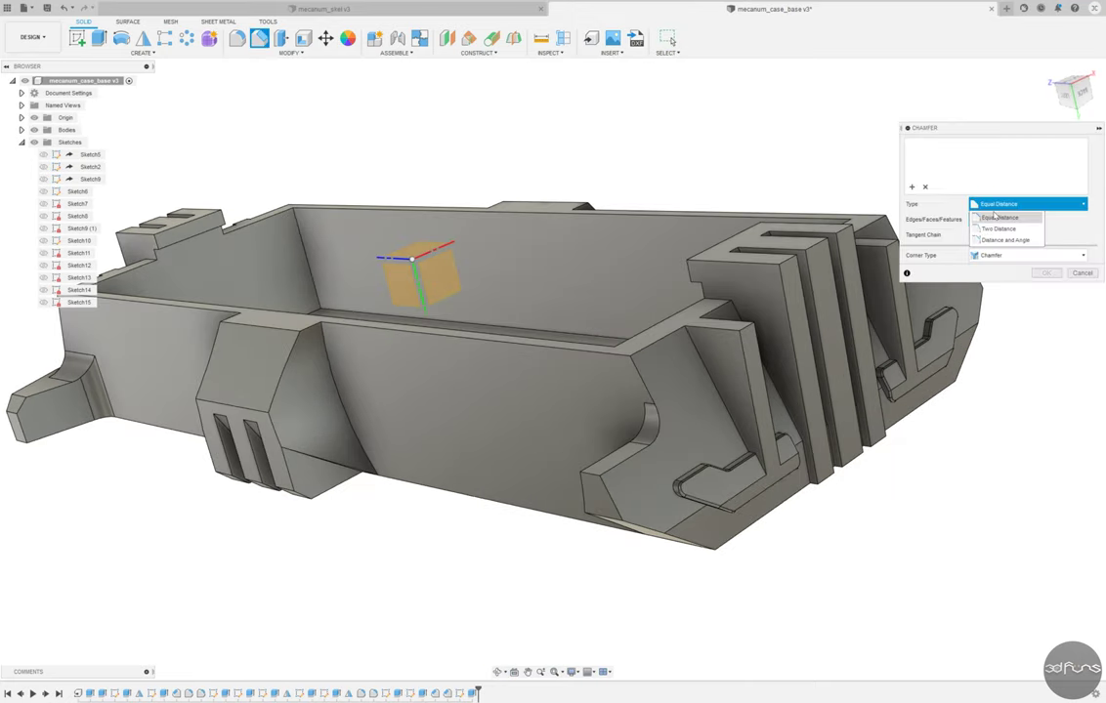
click(976, 224)
click(790, 254)
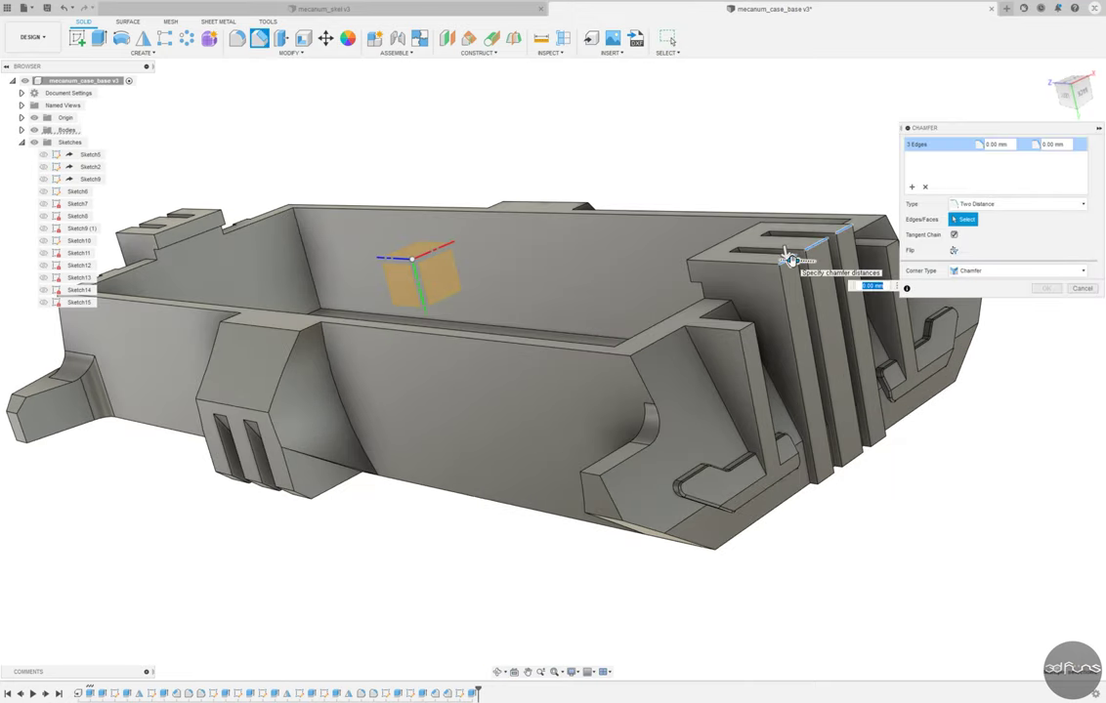
key(Tab)
text(19.6)
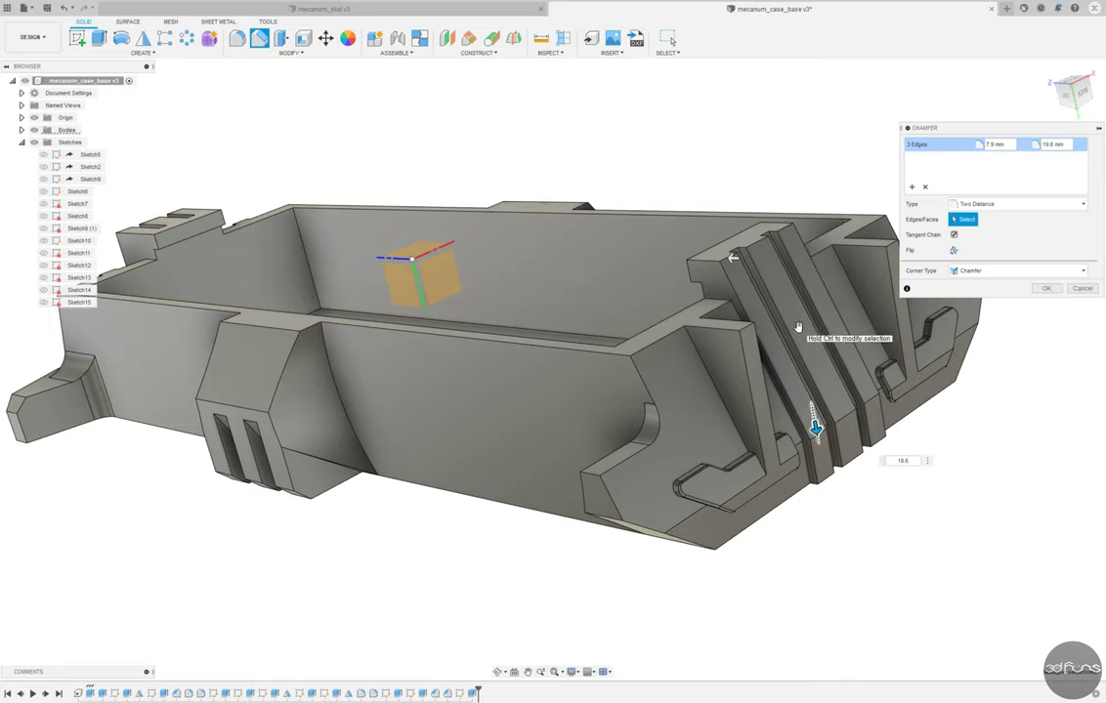
click(1042, 292)
Step: Chamfer two side rail edges with two distances, 12.65 and 5.6 mm
click(259, 38)
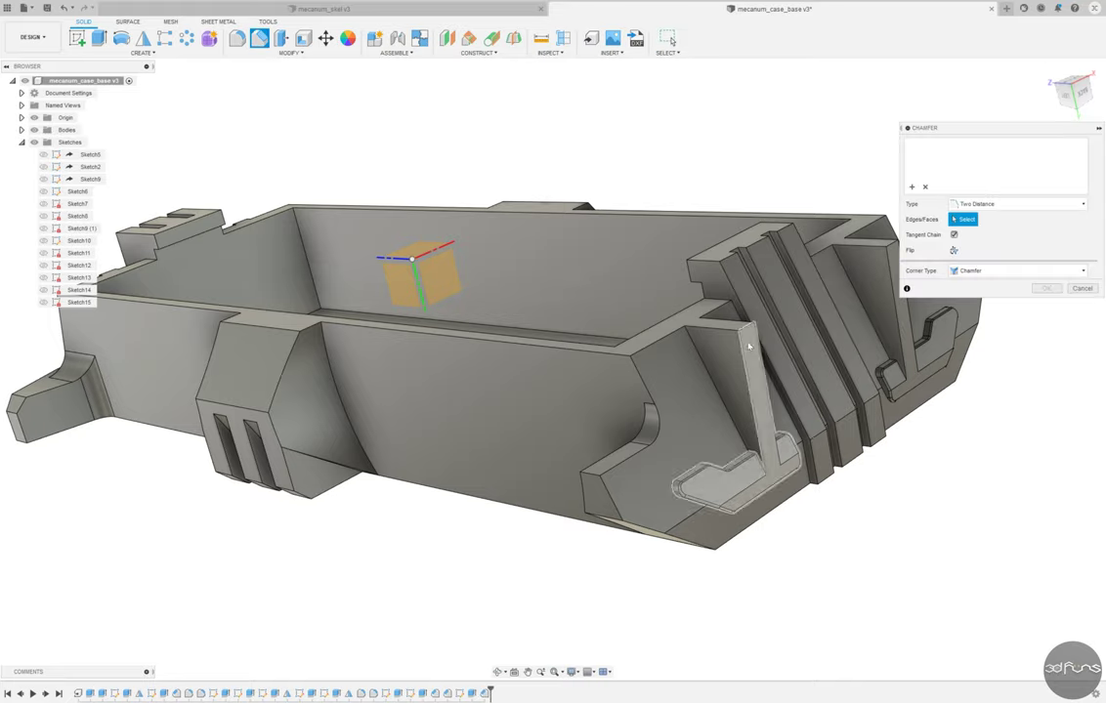
click(741, 315)
scroll(698, 321, down, 3)
scroll(580, 362, up, 5)
click(580, 361)
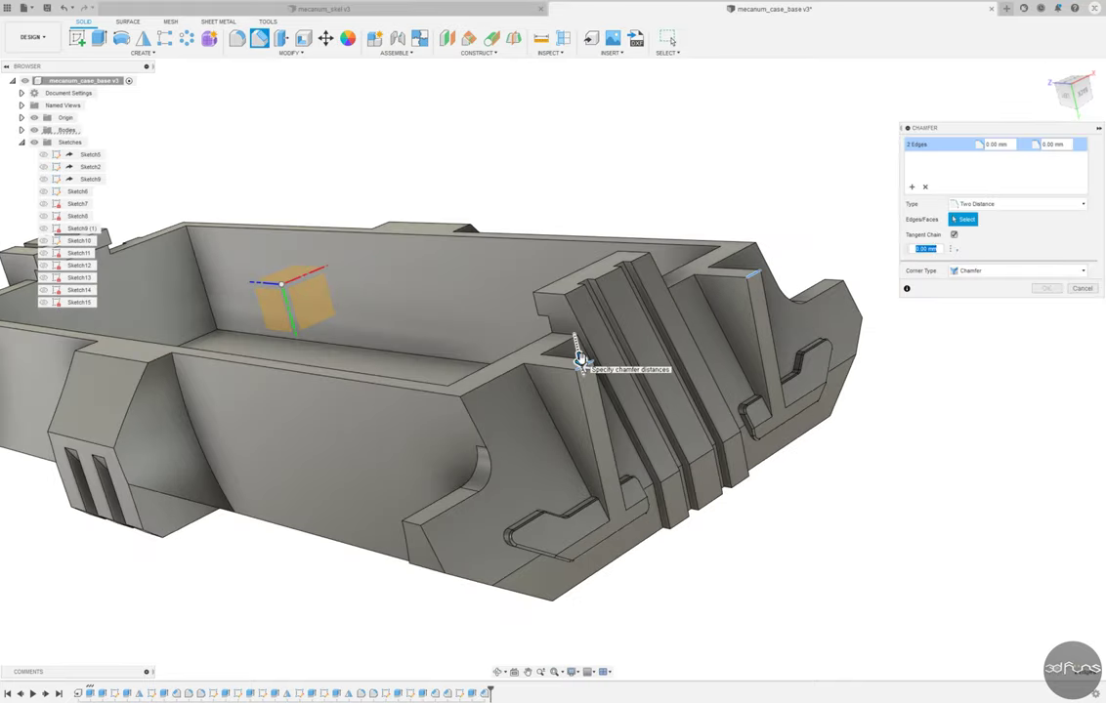
click(1016, 203)
click(977, 216)
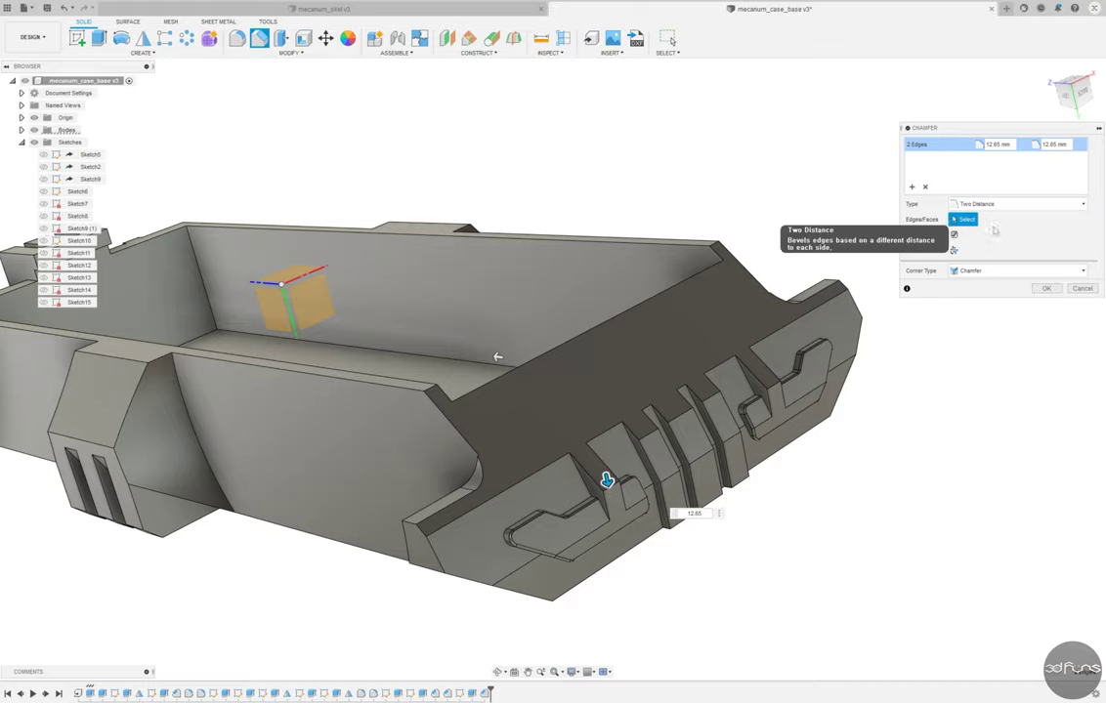
text(5.6)
scroll(906, 350, down, 3)
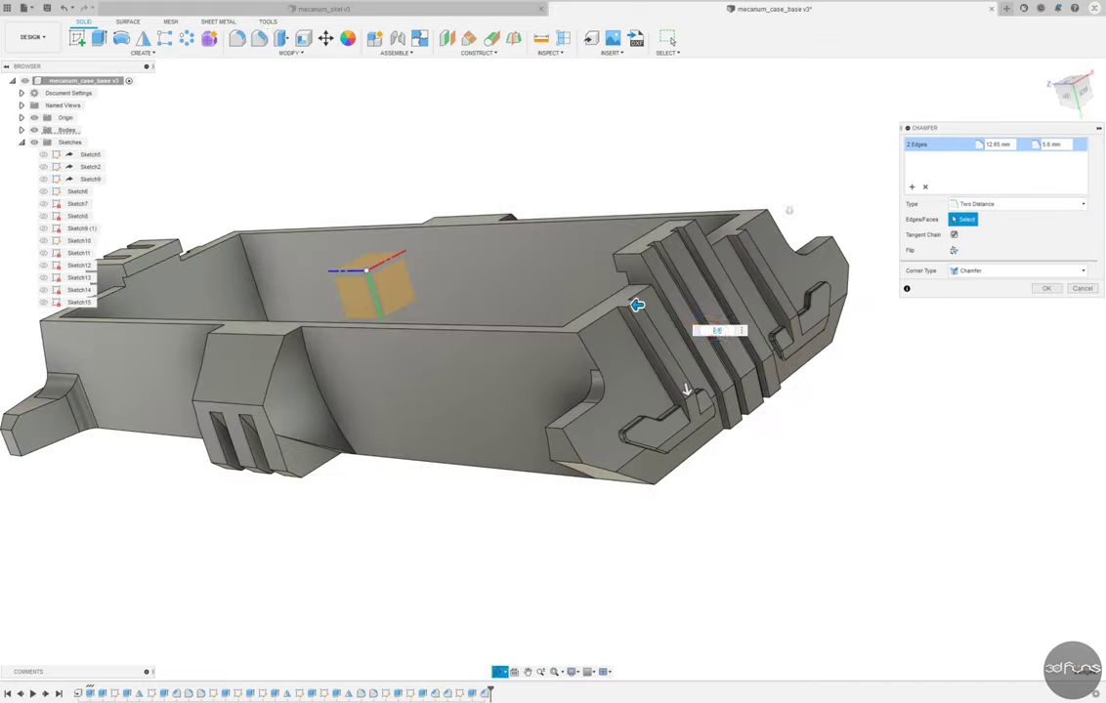
key(Return)
Step: Chamfer the front slotted block's top edges by 6.85 mm
shift+middle_drag(961, 445, 575, 332)
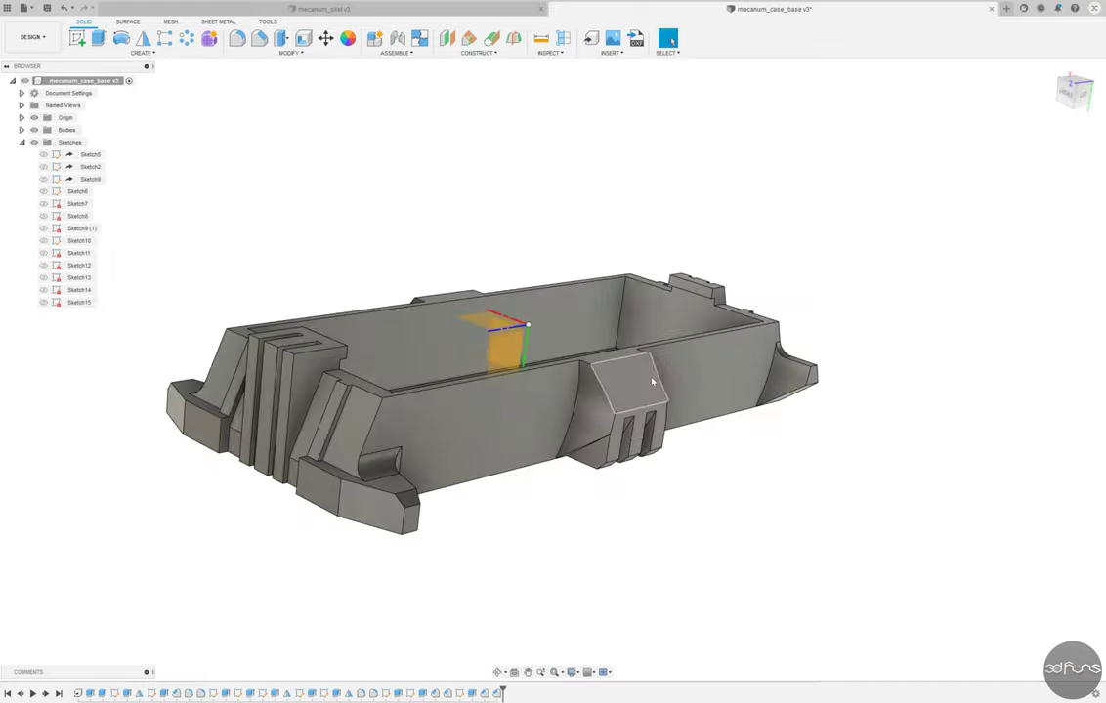
click(259, 38)
scroll(251, 403, up, 5)
click(317, 278)
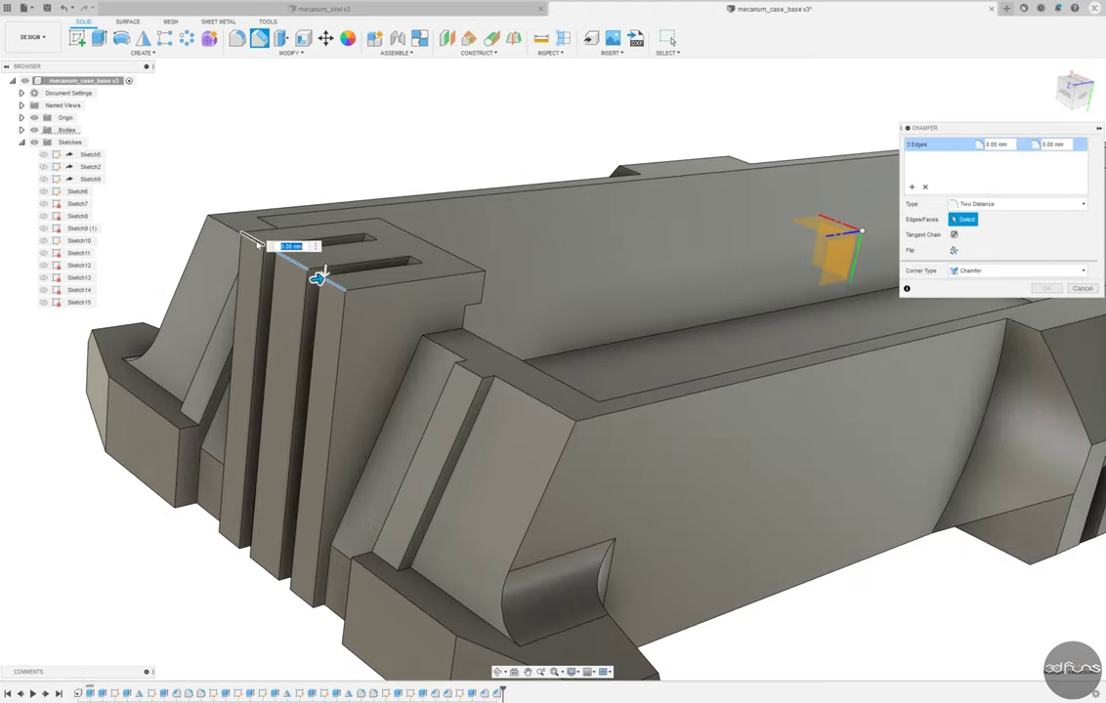
drag(317, 279, 306, 488)
key(Return)
scroll(306, 489, down, 5)
mouse_move(305, 489)
shift+middle_down()
mouse_move(401, 261)
mouse_move(377, 200)
mouse_move(639, 355)
mouse_move(624, 336)
shift+middle_up()
Step: Start a new sketch on the case's side plane and begin a rectangle
click(1050, 68)
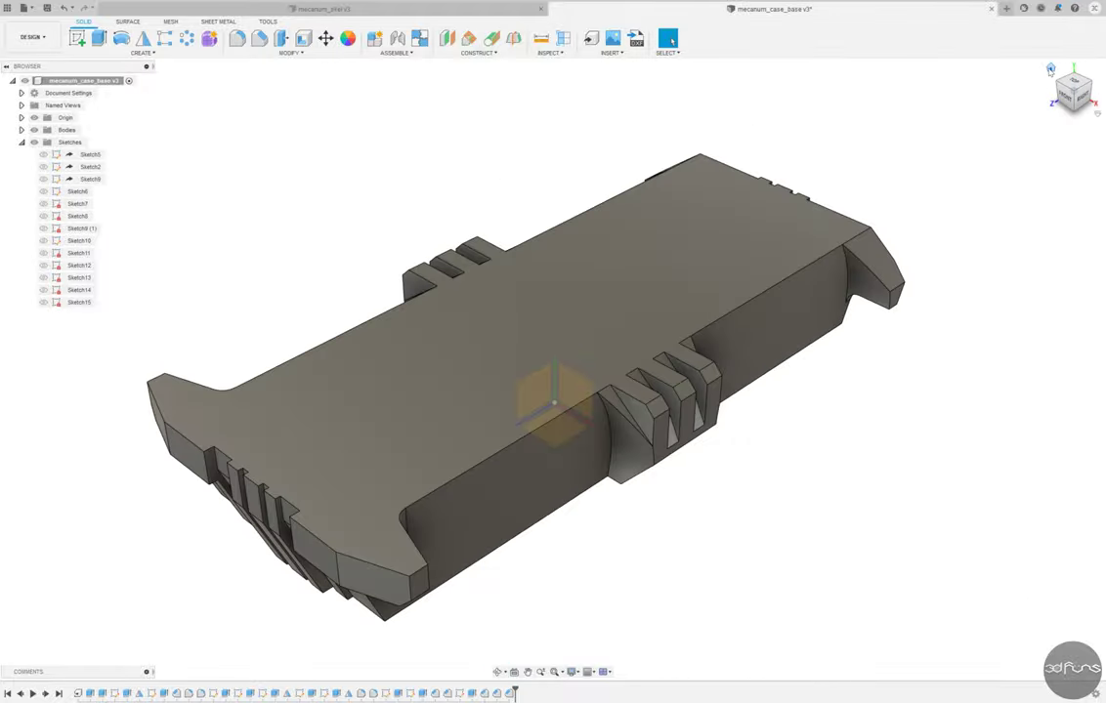
key(shift+s)
click(528, 387)
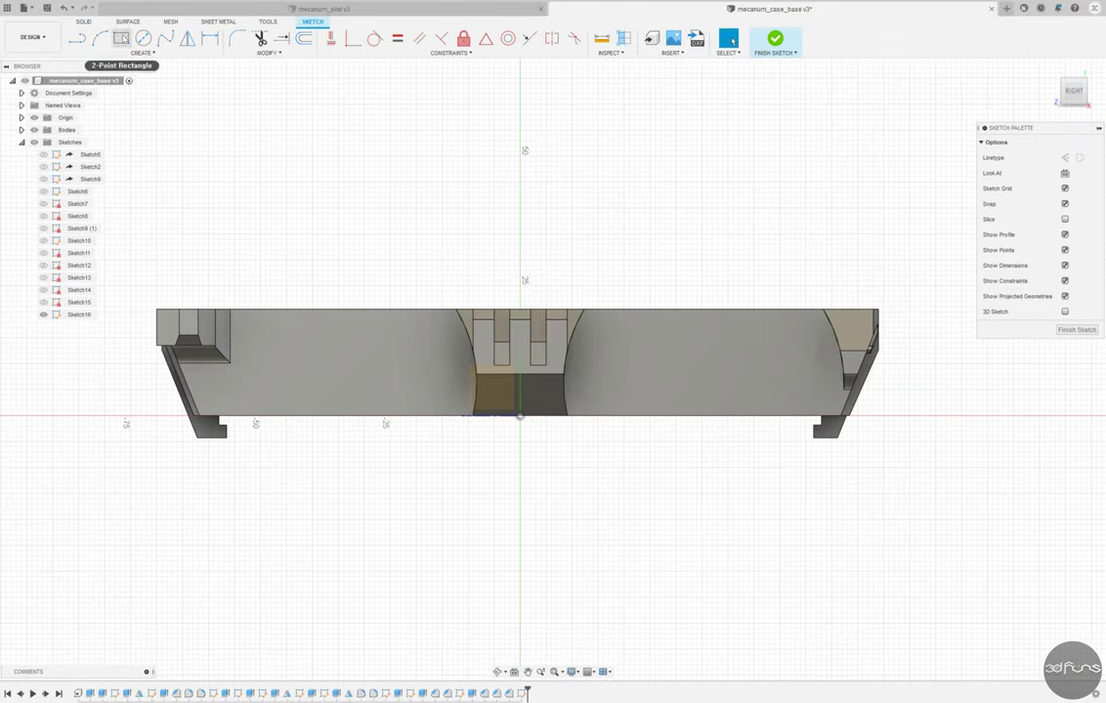
key(r)
click(286, 416)
key(Escape)
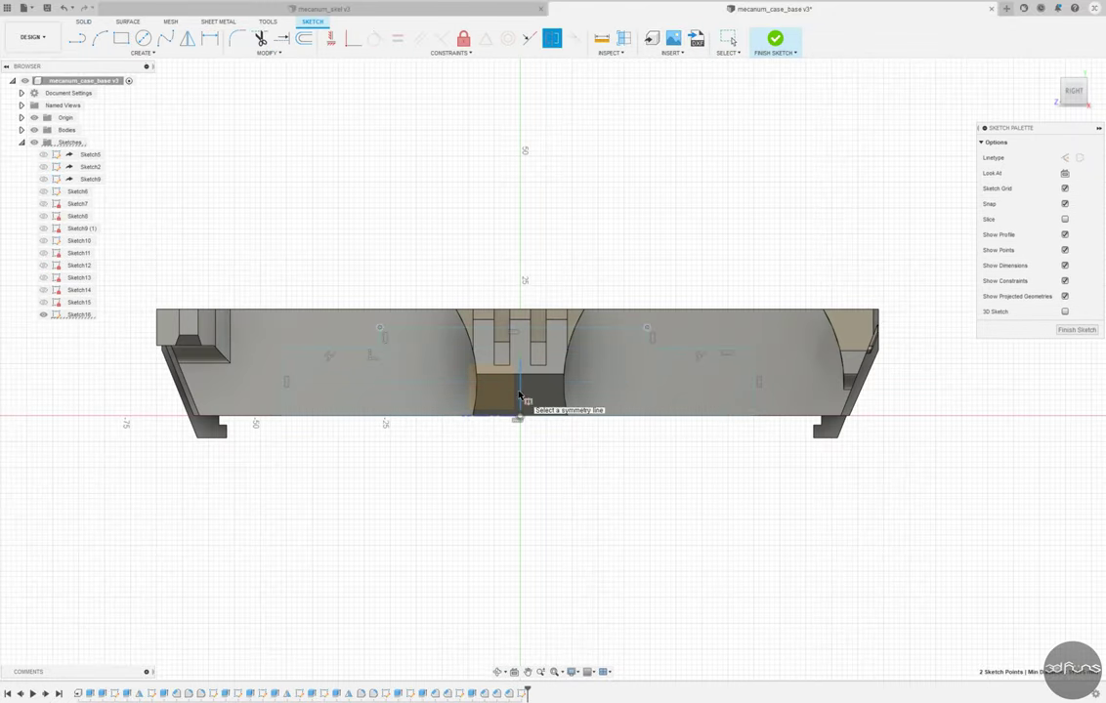
key(Escape)
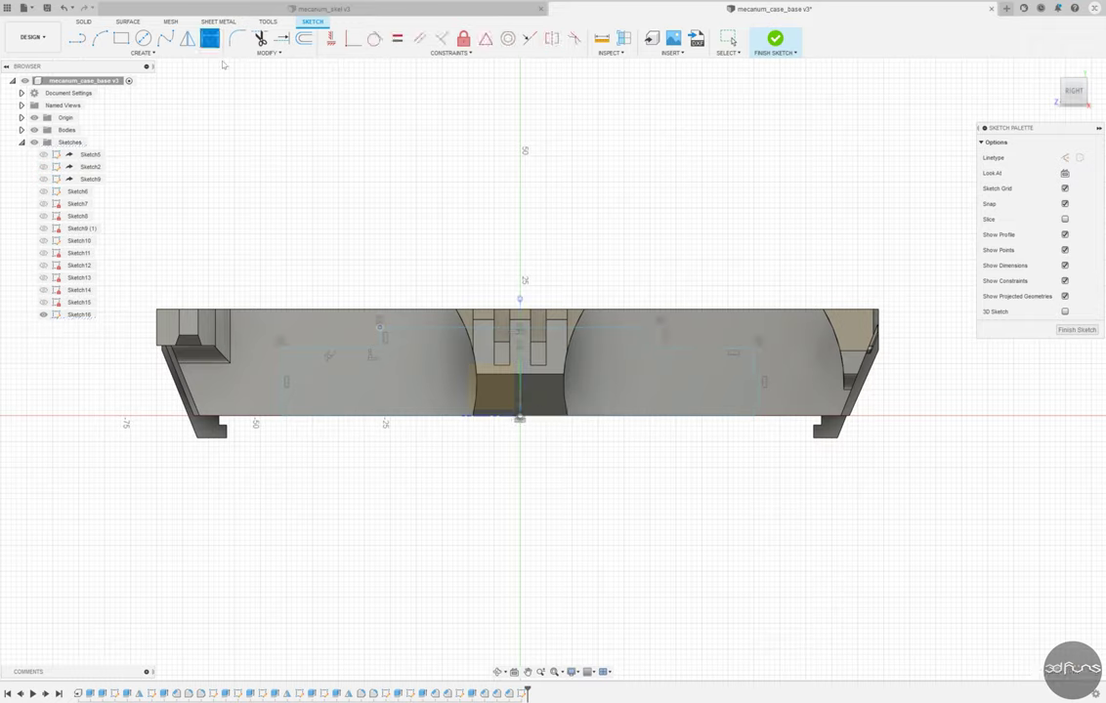
Step: Dimension the sketch with a 105.30 lower width, a 49.00 top width and right-side heights
click(446, 487)
text(105.3)
key(Return)
click(440, 327)
click(453, 272)
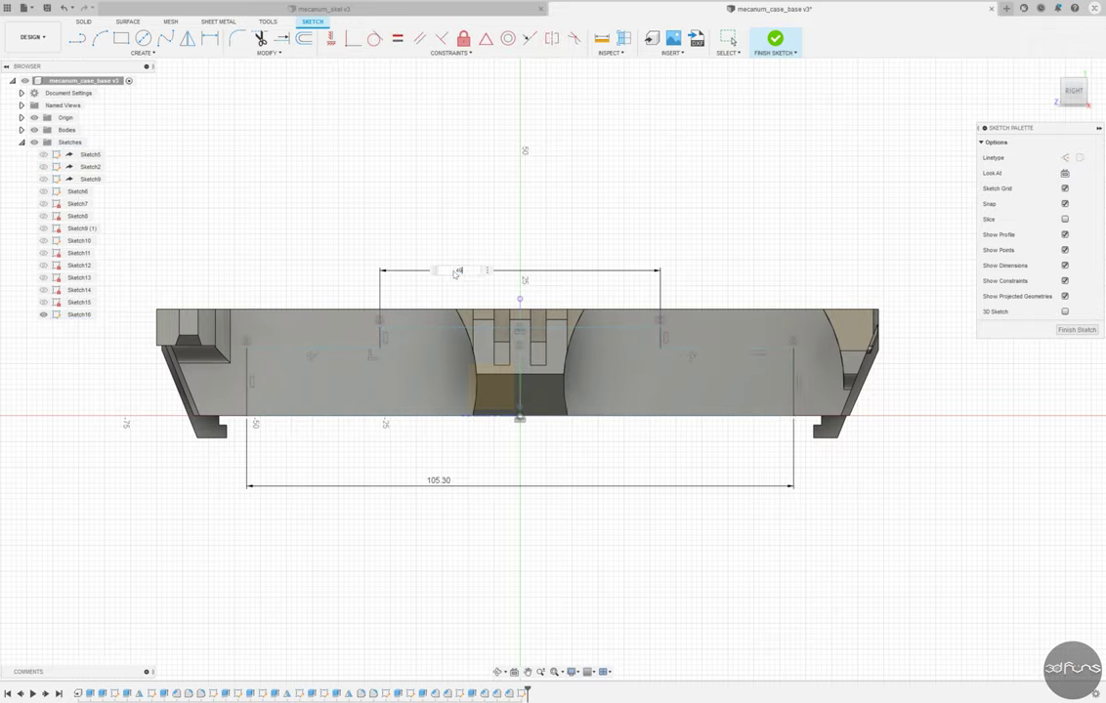
key(Return)
click(797, 392)
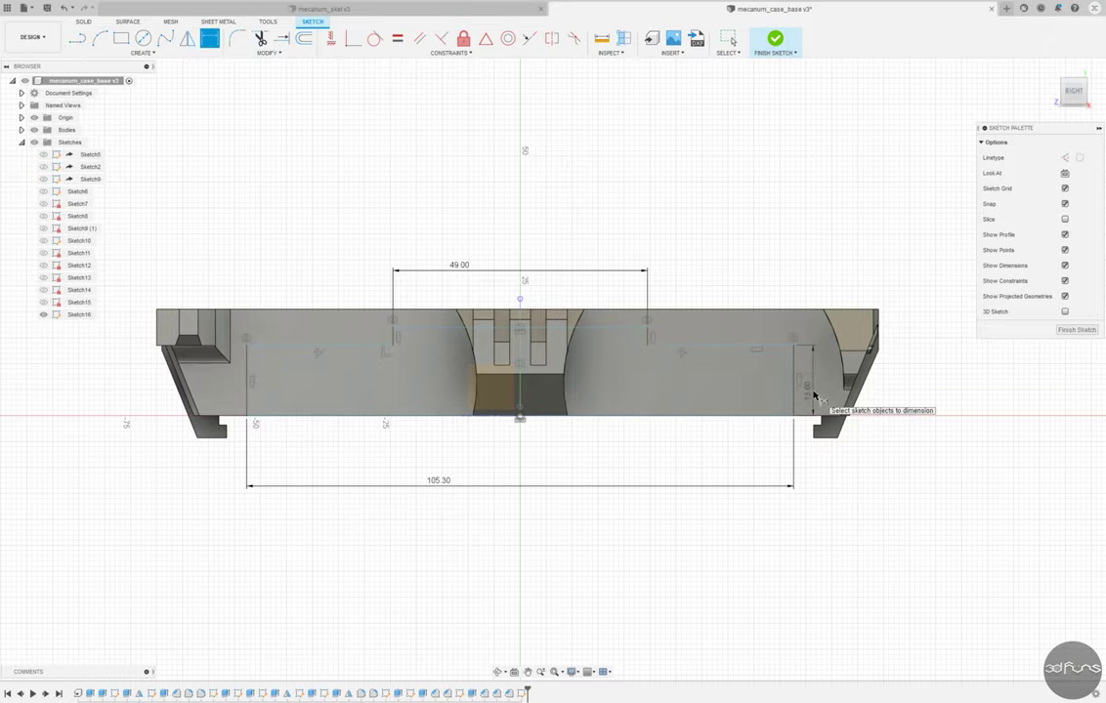
click(725, 348)
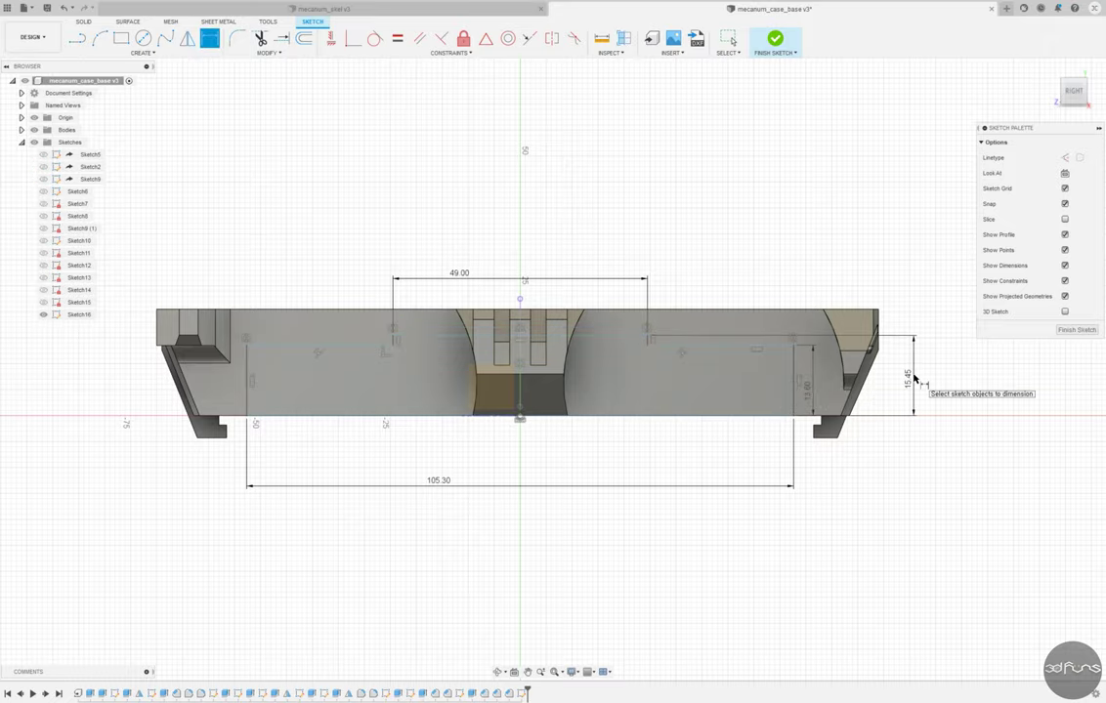
Step: Project the case's bottom edge, finish Sketch16 without extruding, and view the underside
click(354, 41)
click(775, 39)
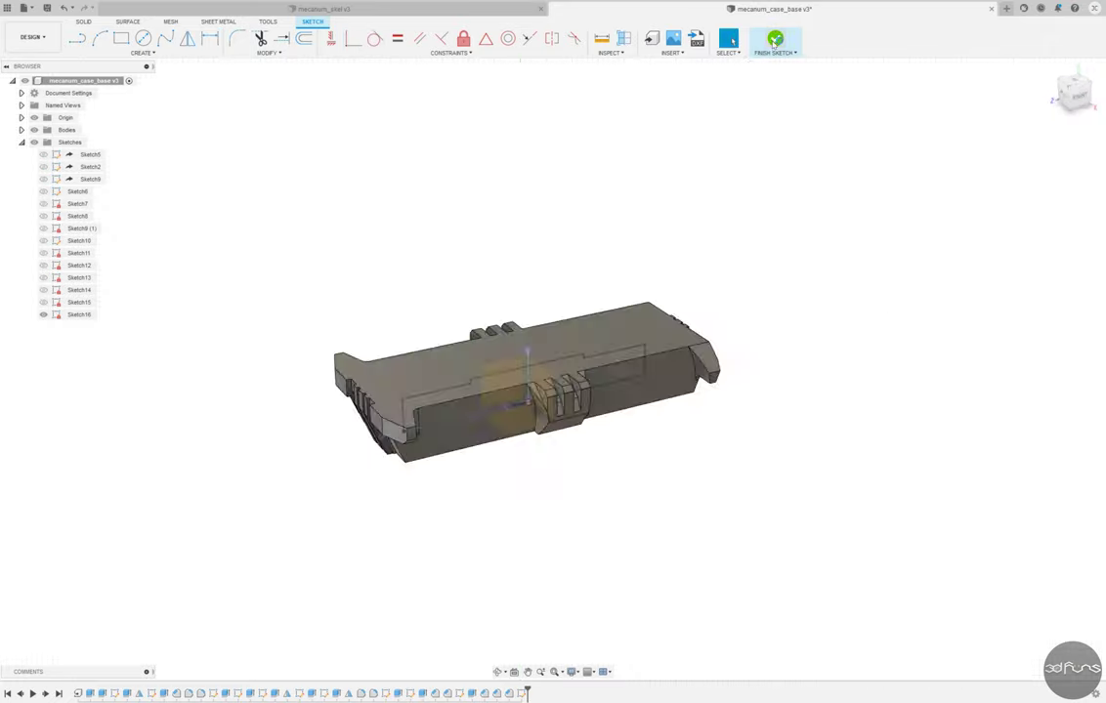
key(e)
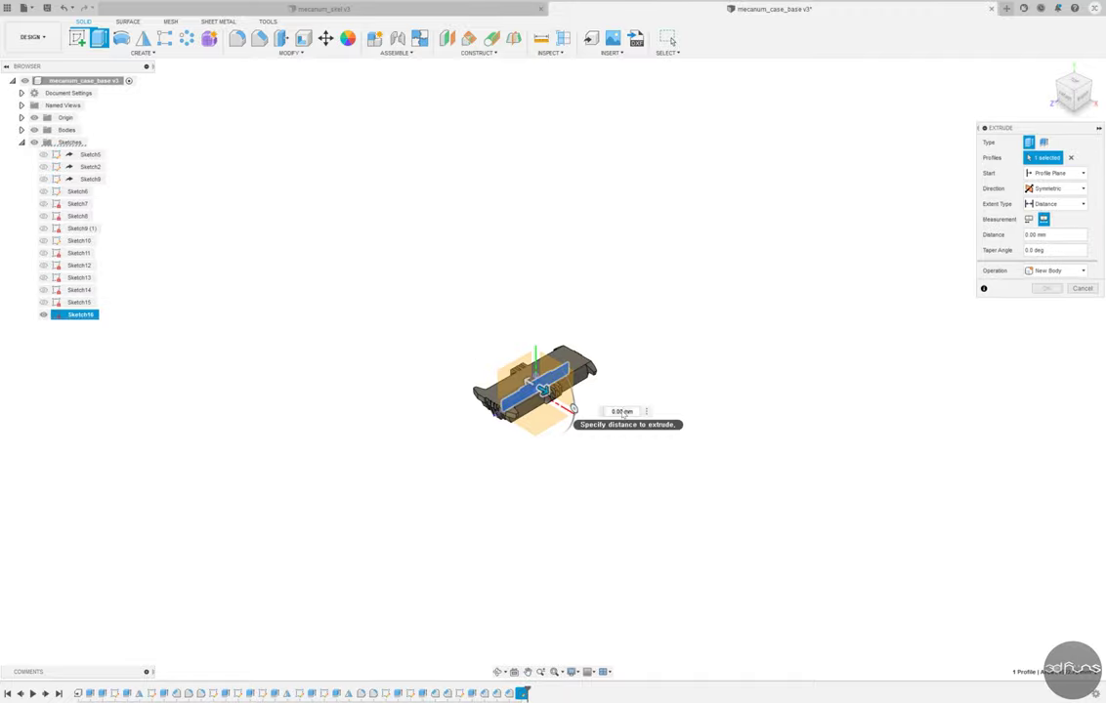
key(Escape)
scroll(557, 277, up, 2)
scroll(570, 484, up, 3)
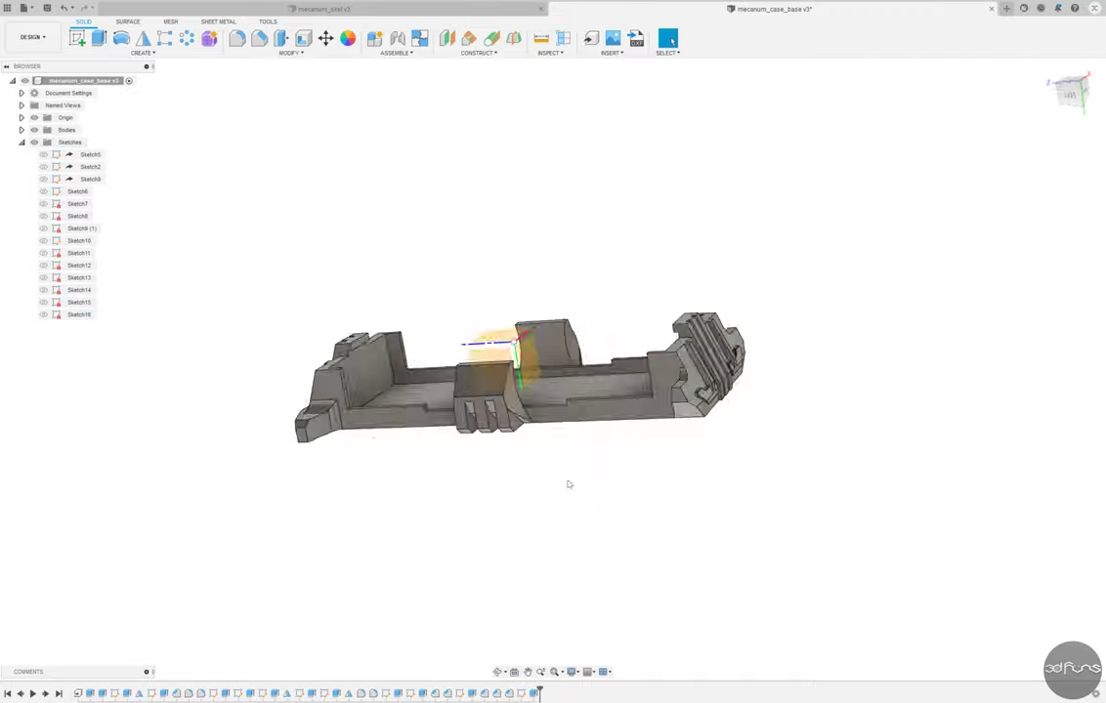
mouse_move(506, 442)
shift+middle_down()
mouse_move(519, 351)
mouse_move(516, 365)
mouse_move(151, 81)
shift+middle_up()
Step: Start a sketch on the front plane and draw a rectangle over the part
click(77, 38)
click(547, 215)
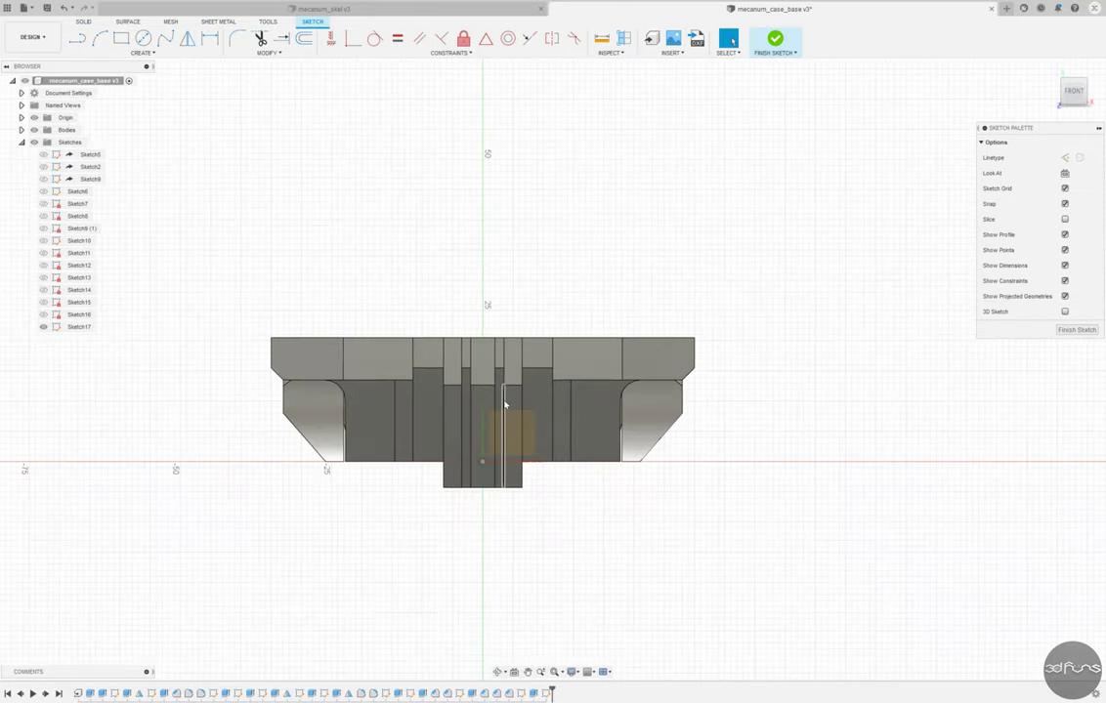
click(118, 40)
scroll(412, 518, up, 1)
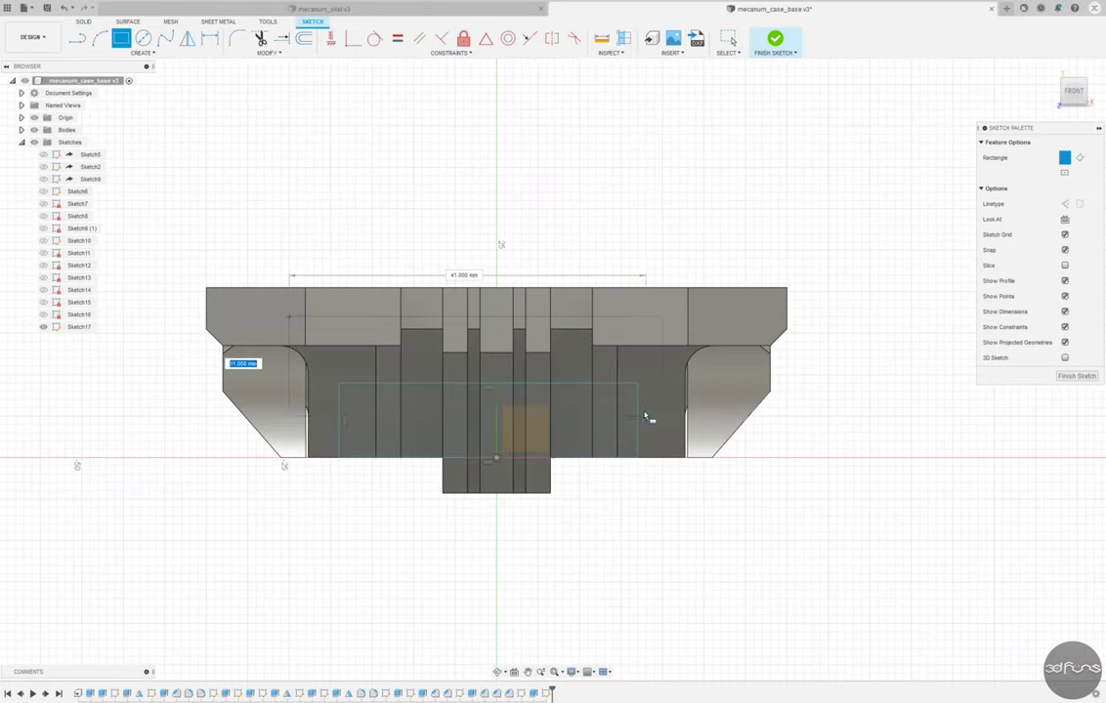
click(667, 412)
Step: Trim the rectangle's extra segments and constrain the left and right vertical lines
key(t)
scroll(312, 415, up, 3)
click(853, 374)
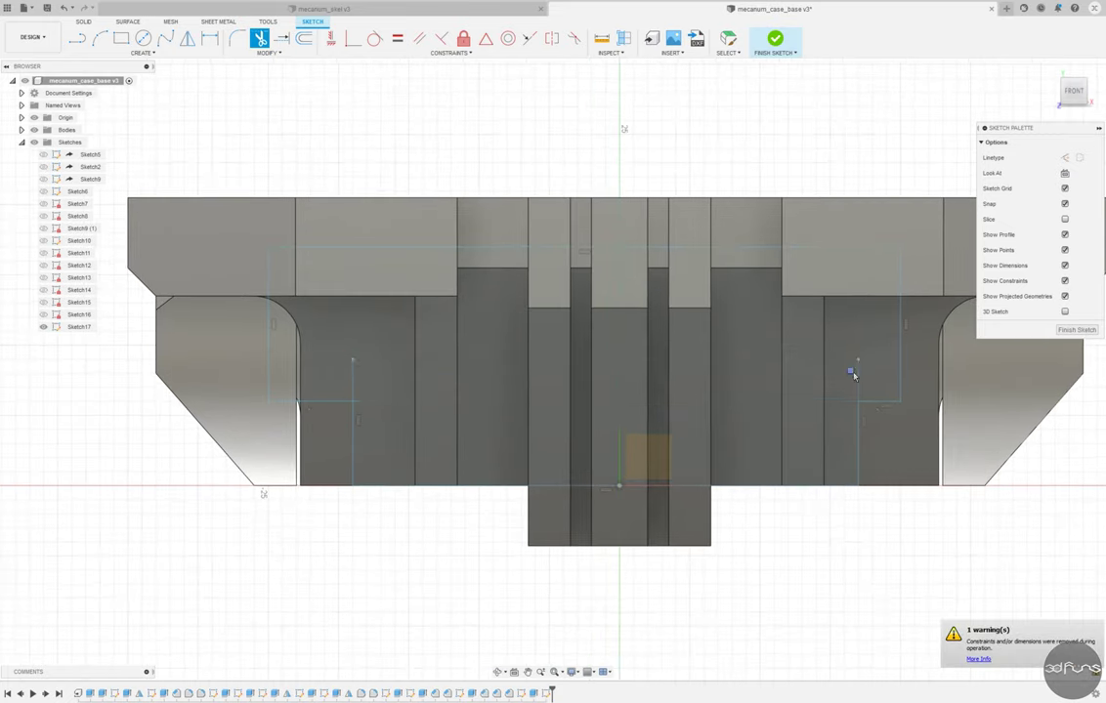
key(l)
scroll(307, 399, up, 2)
scroll(355, 449, down, 2)
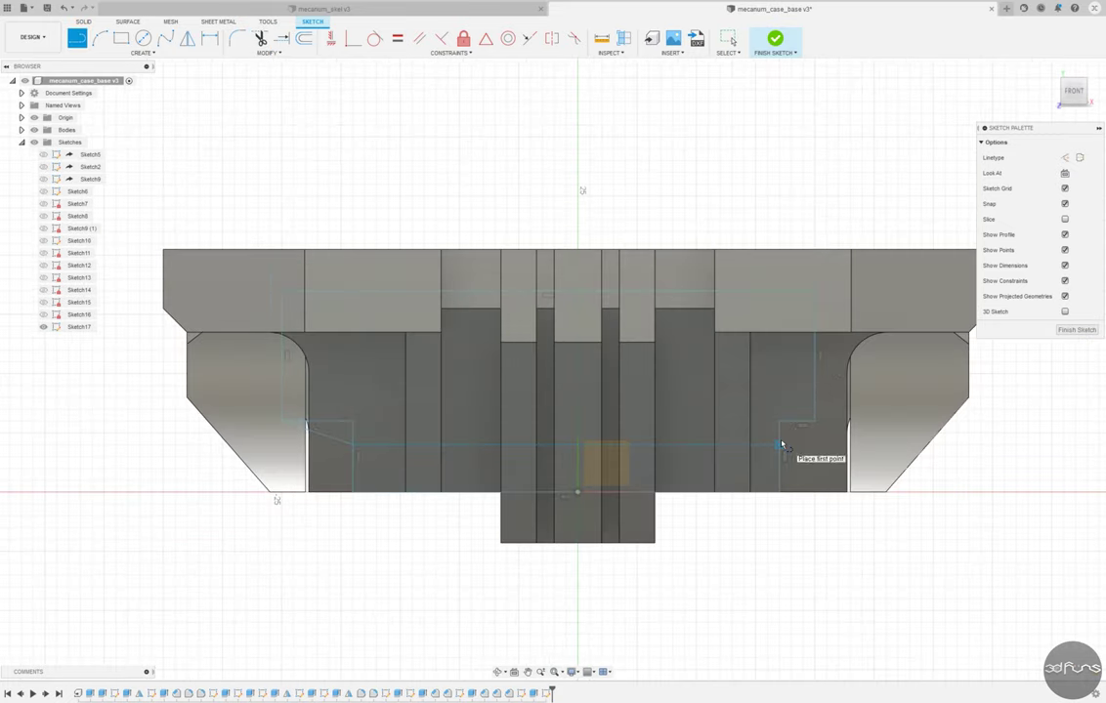
key(t)
click(773, 430)
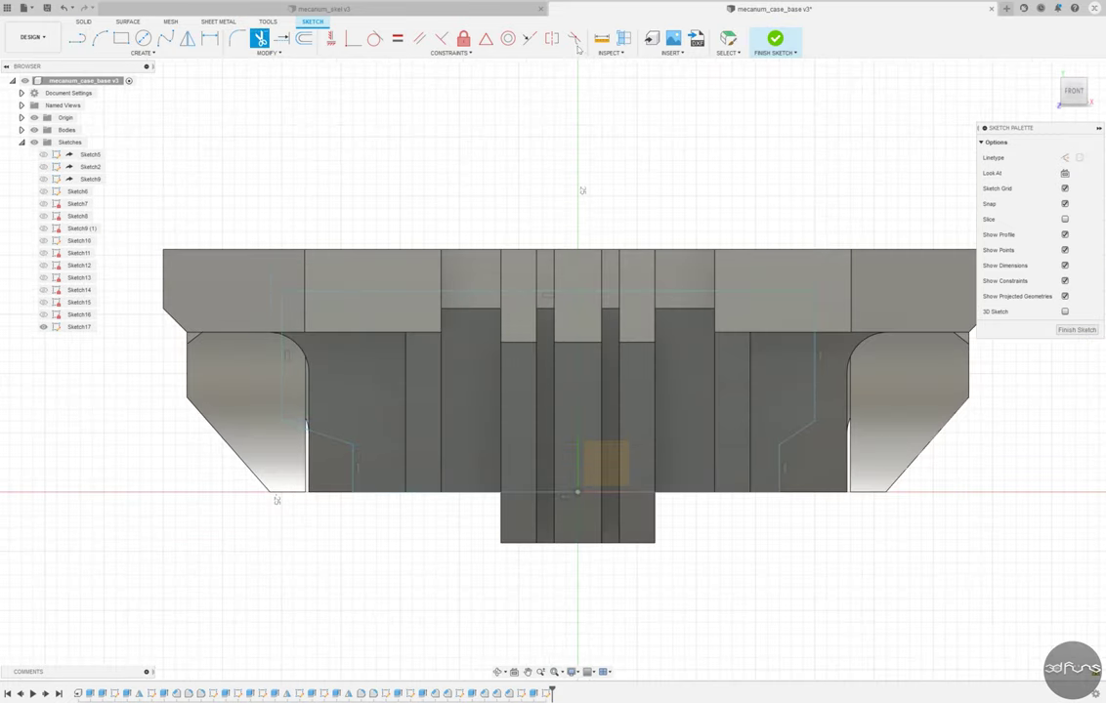
click(578, 468)
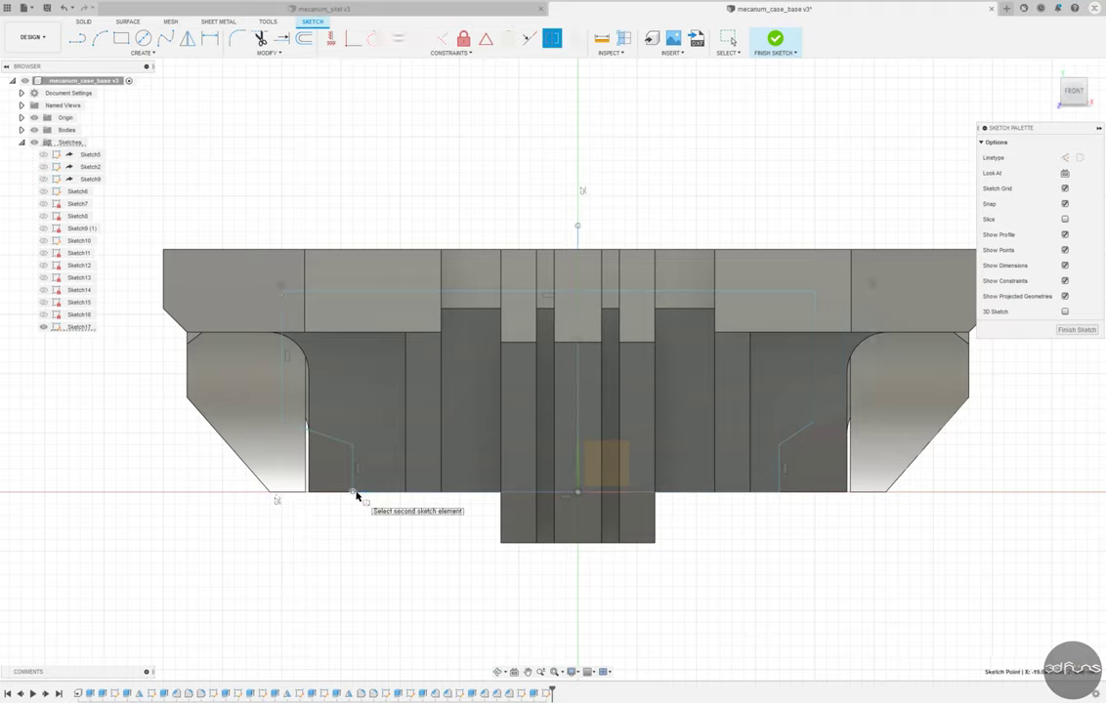
click(876, 385)
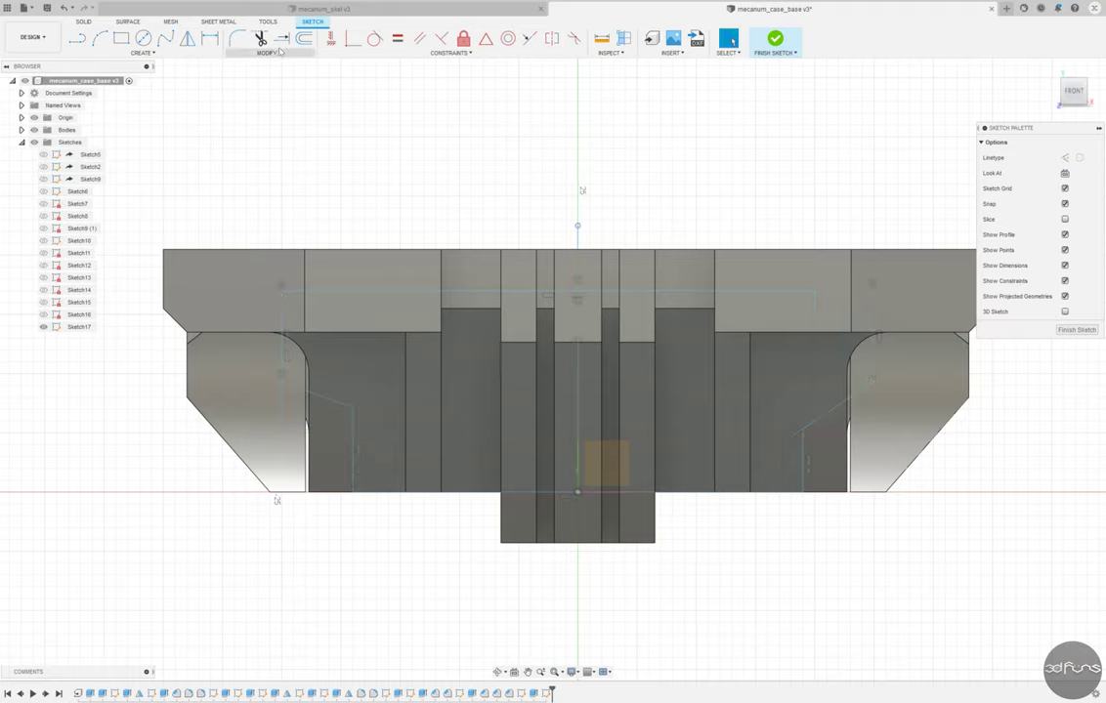
Step: Dimension the profile: 38.00 bottom width, 52.00 top width, 15.45 and 8.40 heights
key(d)
click(474, 492)
click(468, 572)
key(Return)
click(478, 291)
click(479, 207)
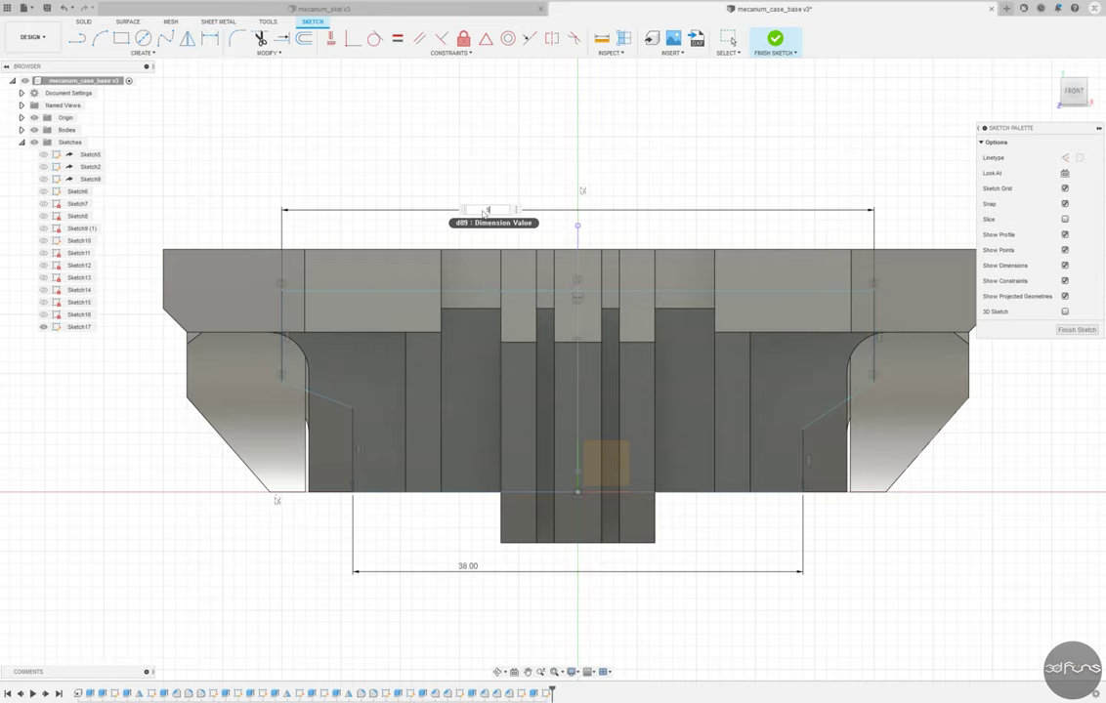
key(Return)
click(885, 371)
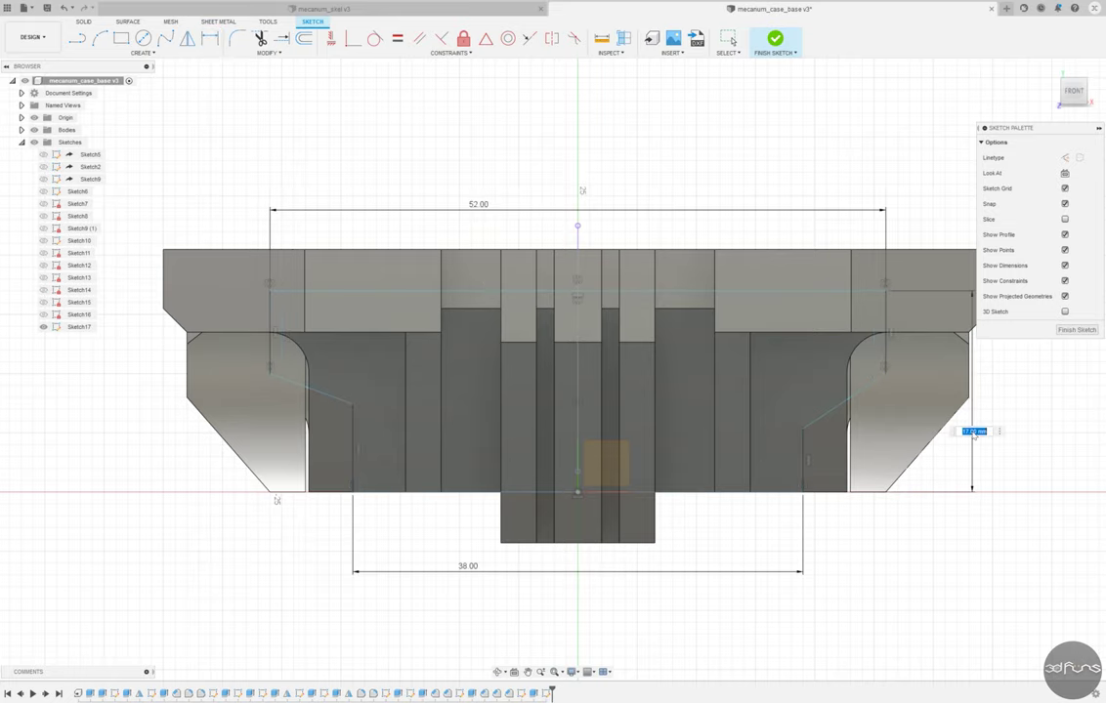
click(803, 472)
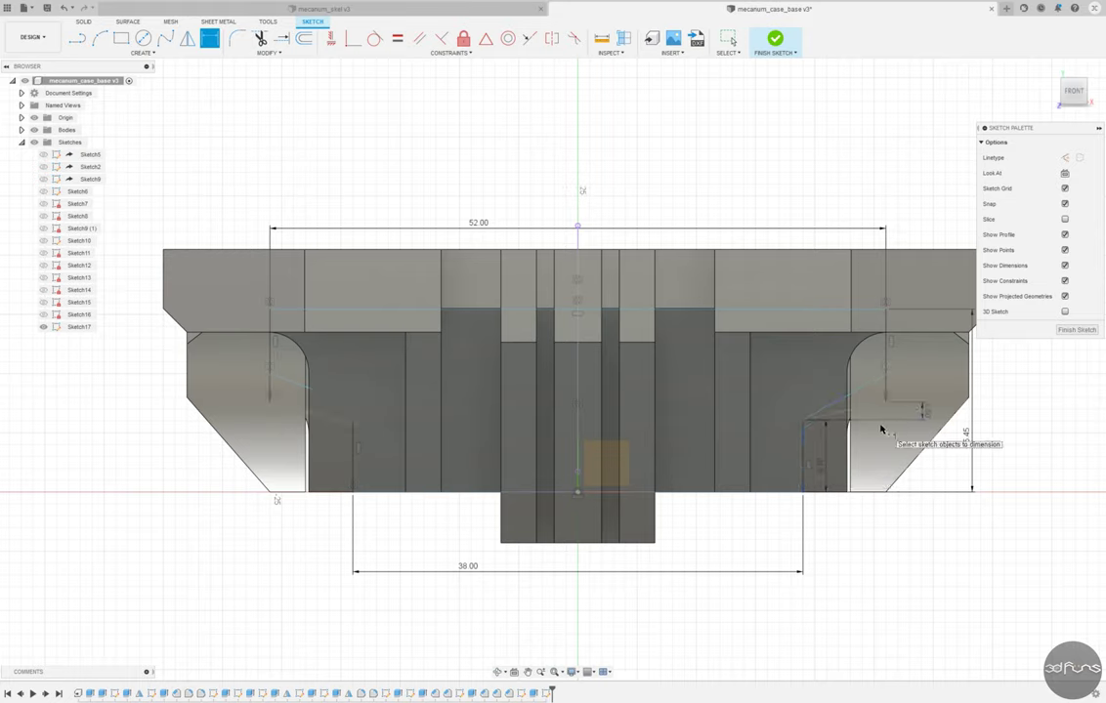
click(488, 572)
key(Escape)
Step: Change the bottom width dimension from 38.00 to 49.00
click(466, 492)
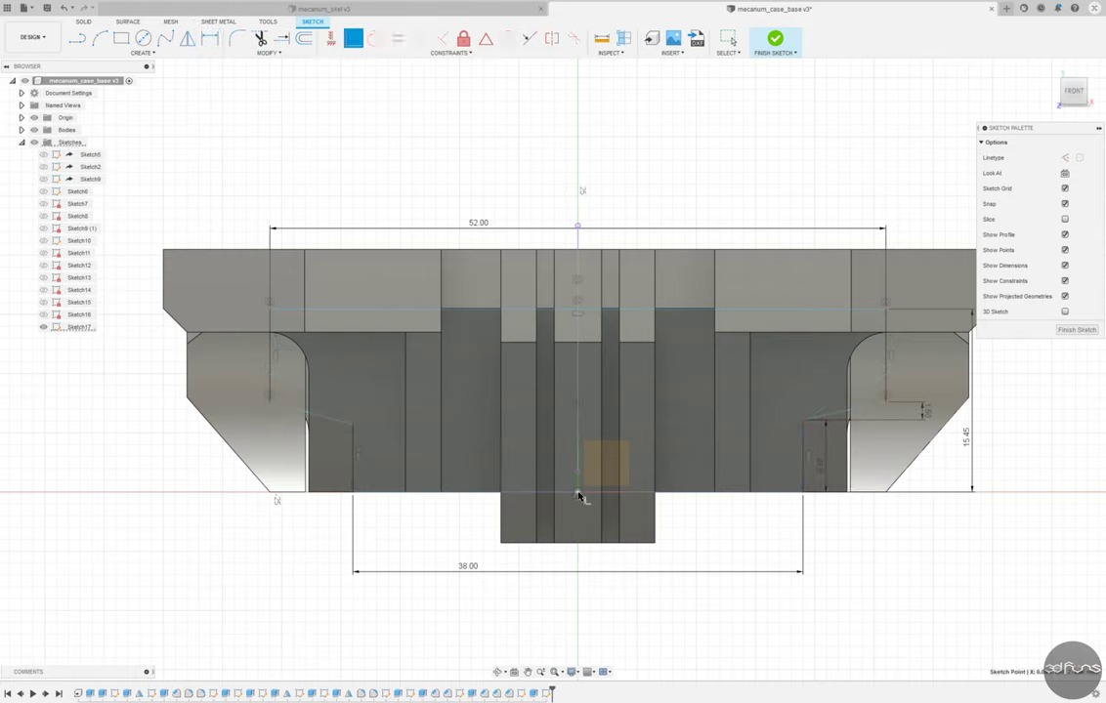
click(754, 535)
double_click(468, 566)
text(49)
key(Return)
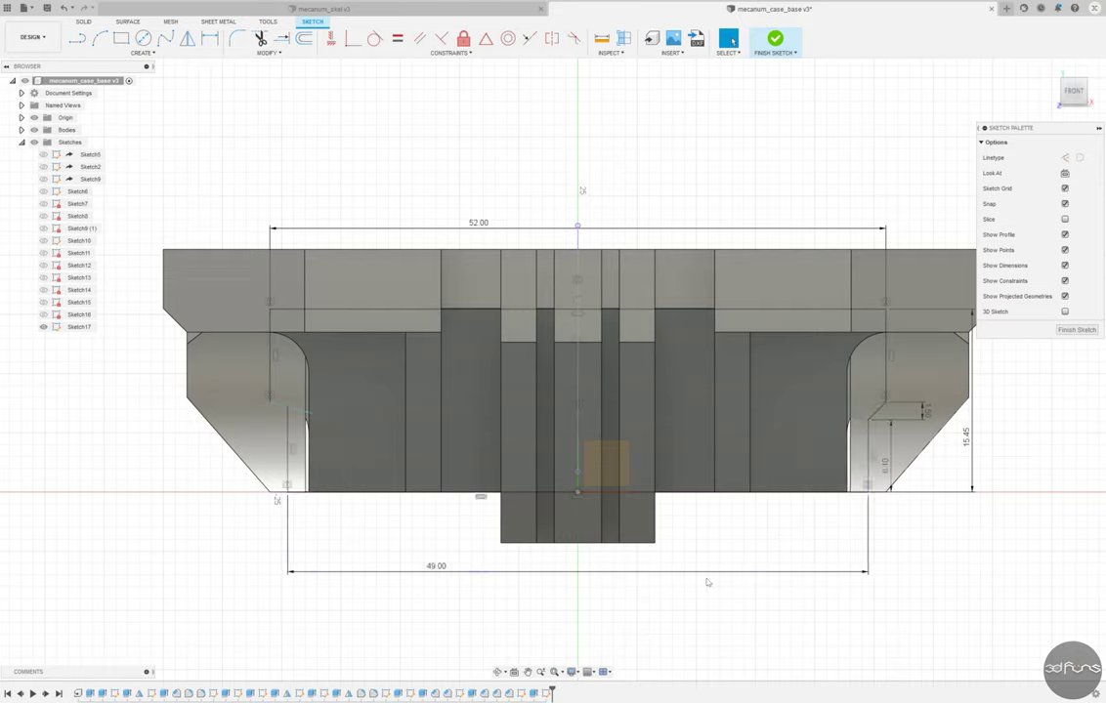
key(Escape)
Step: Extrude-cut the Sketch17 profile symmetrically by 20 mm and inspect it from above
key(e)
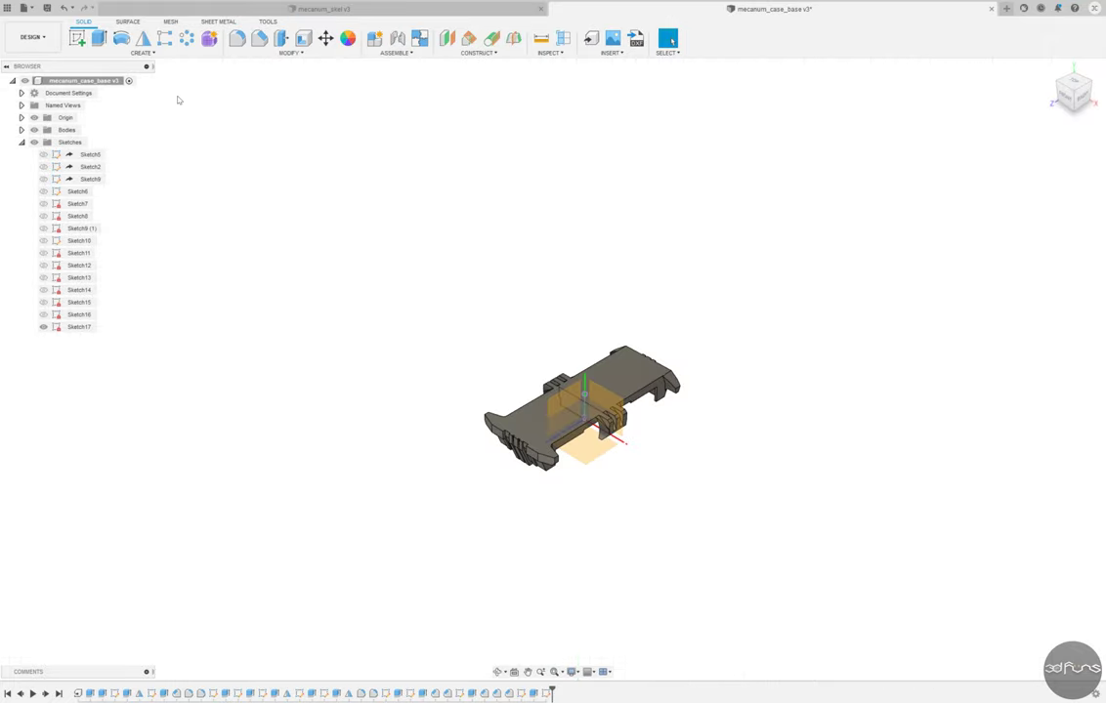
click(1053, 187)
click(1045, 226)
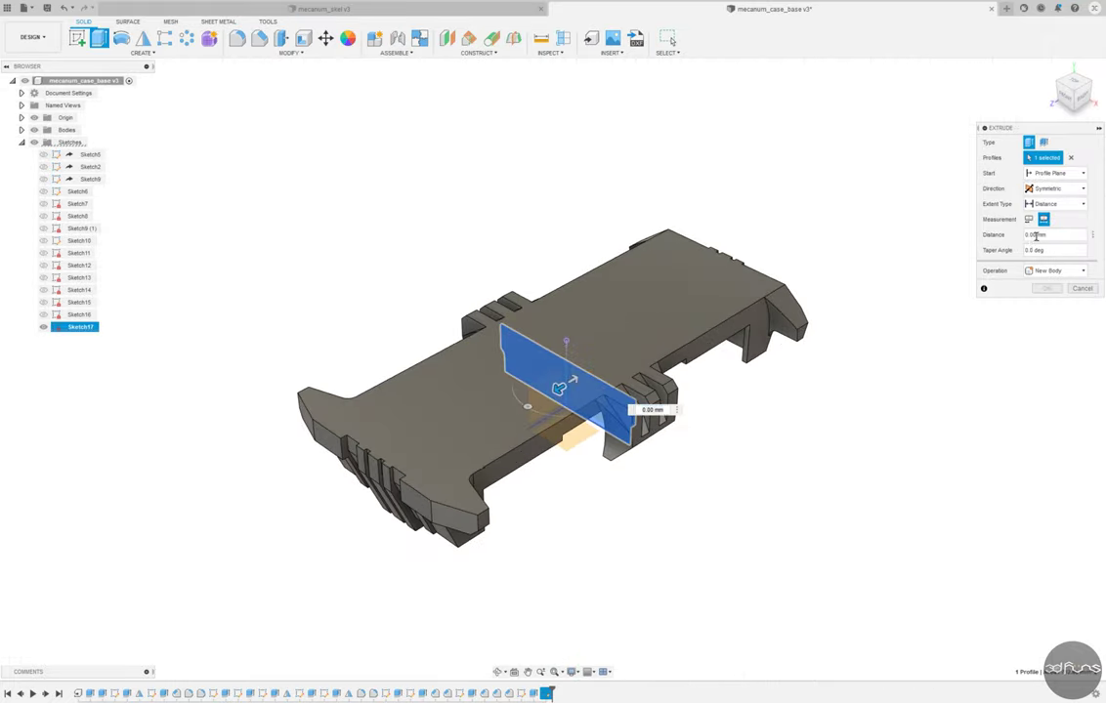
text(20)
click(1043, 305)
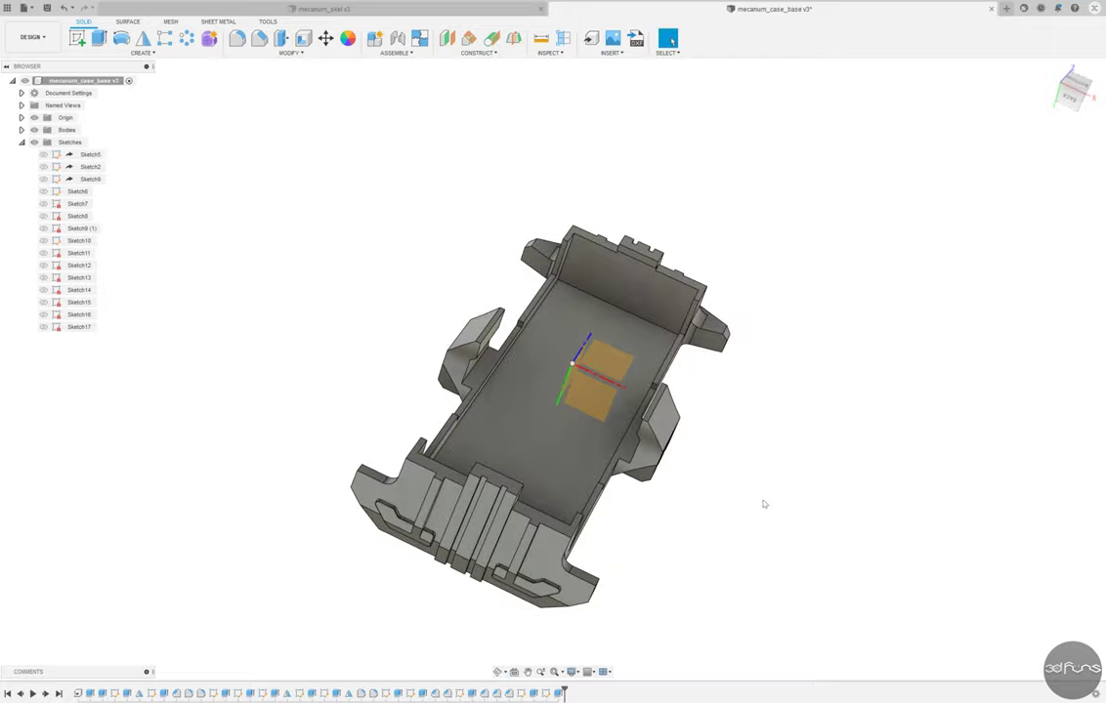
mouse_move(744, 541)
shift+middle_down()
mouse_move(711, 416)
mouse_move(701, 211)
shift+middle_up()
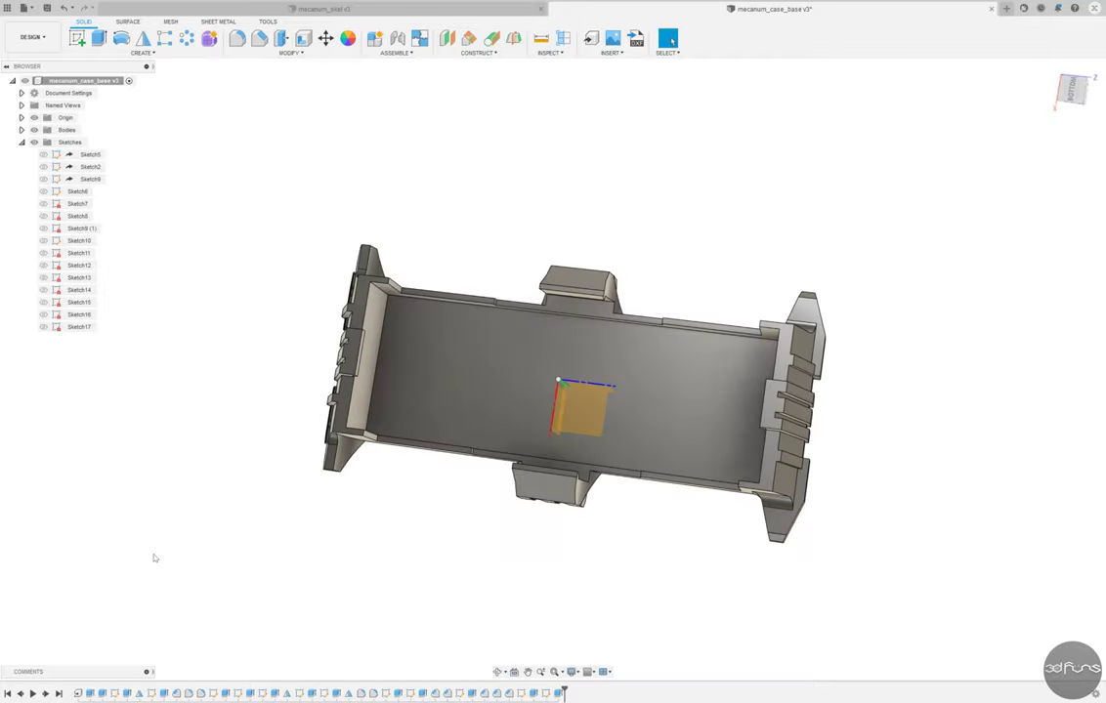
shift+middle_drag(153, 558, 411, 332)
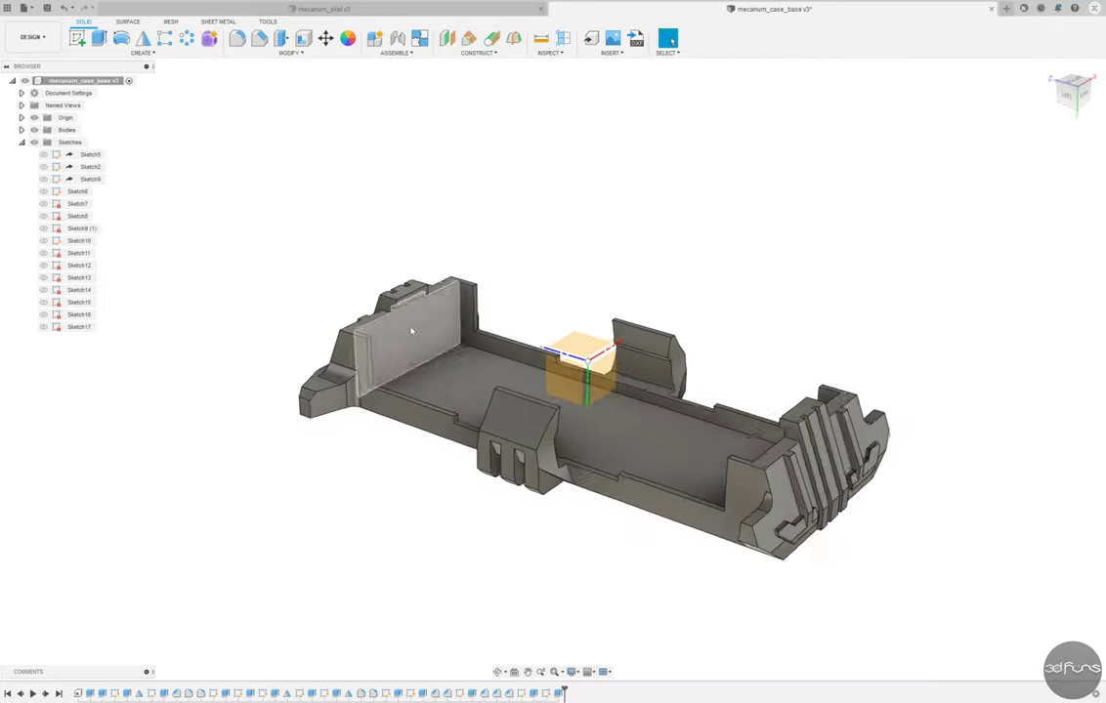
Step: Sketch a rectangle on the case's end wall dimensioned 34.40 mm wide, with its height set
key(r)
click(587, 361)
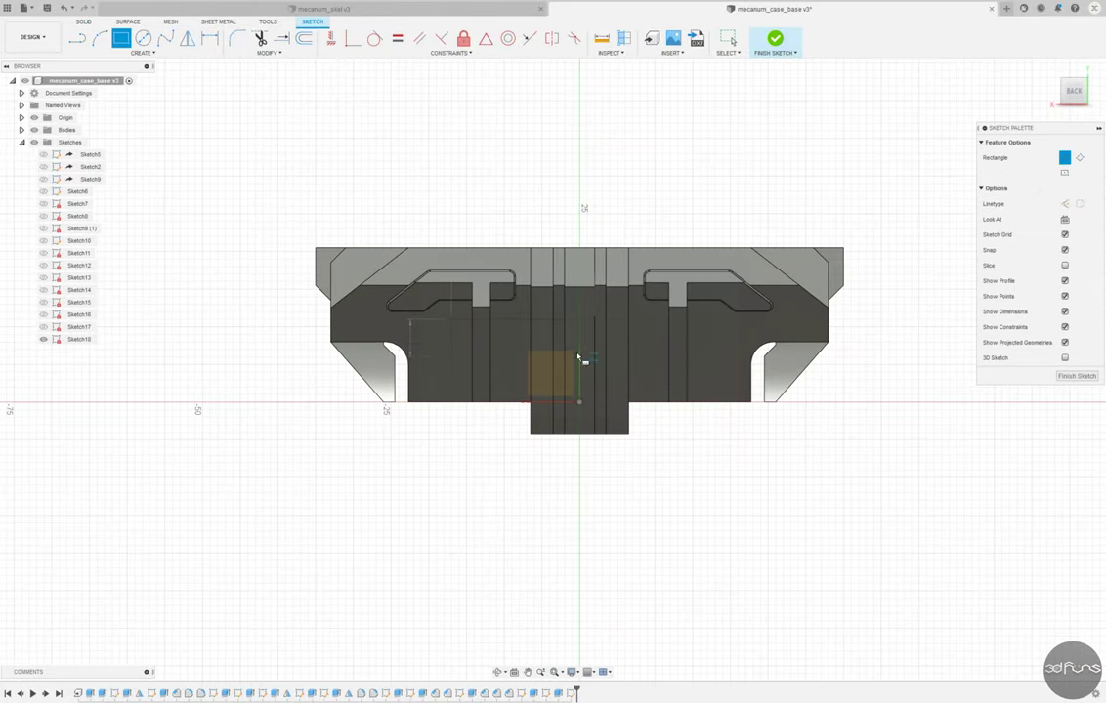
key(Escape)
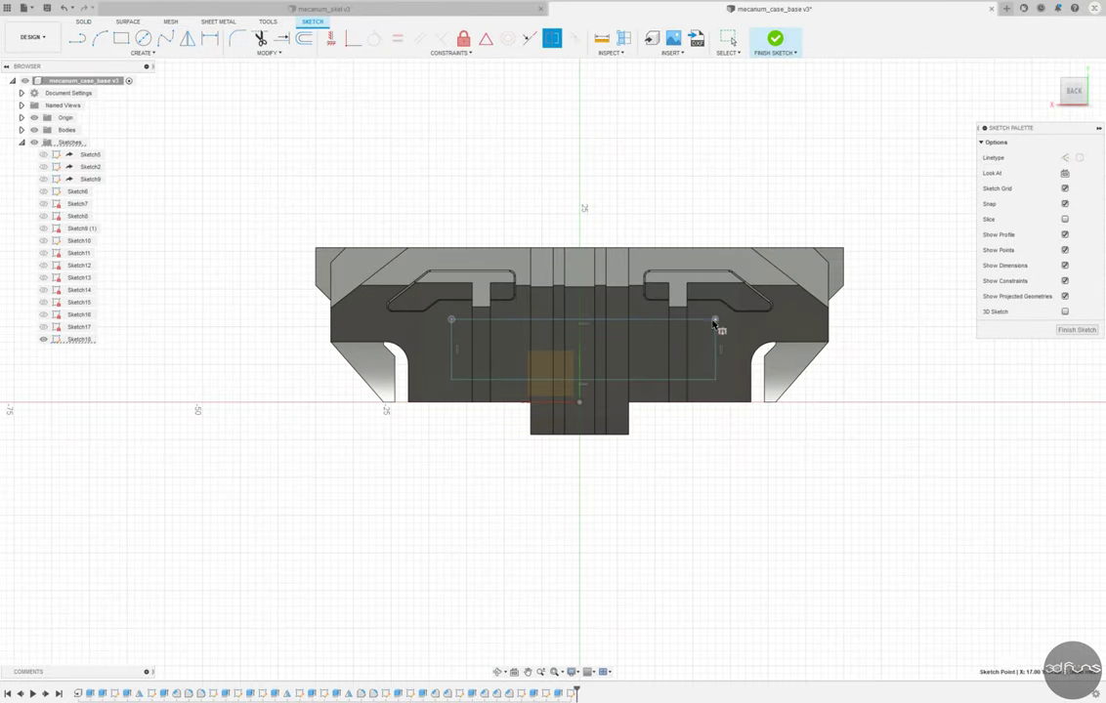
click(714, 324)
click(518, 228)
text(34.4)
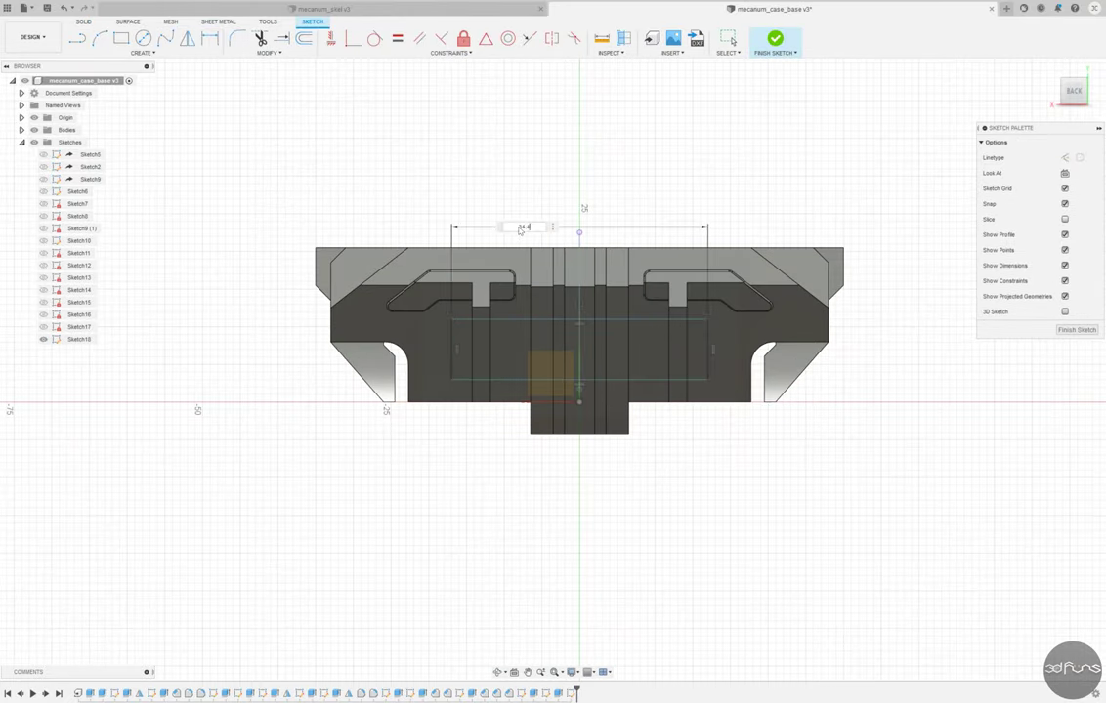
key(Return)
click(449, 351)
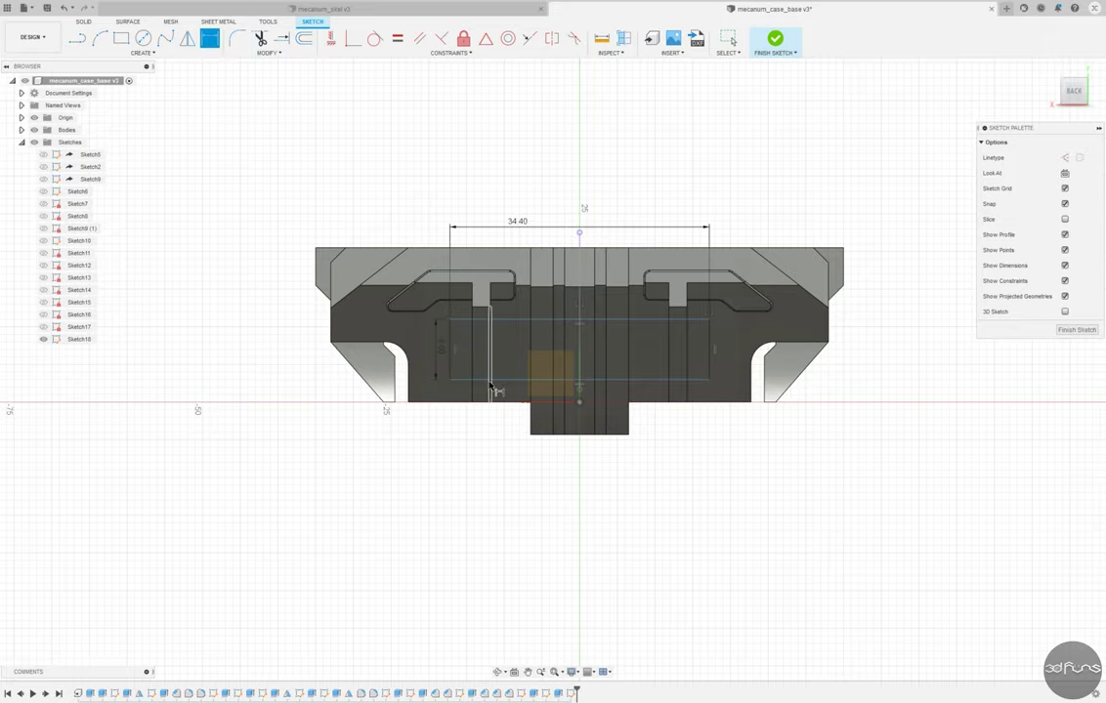
click(432, 391)
key(Return)
Step: Start an extrude cut on the rectangle profile into the wall
key(e)
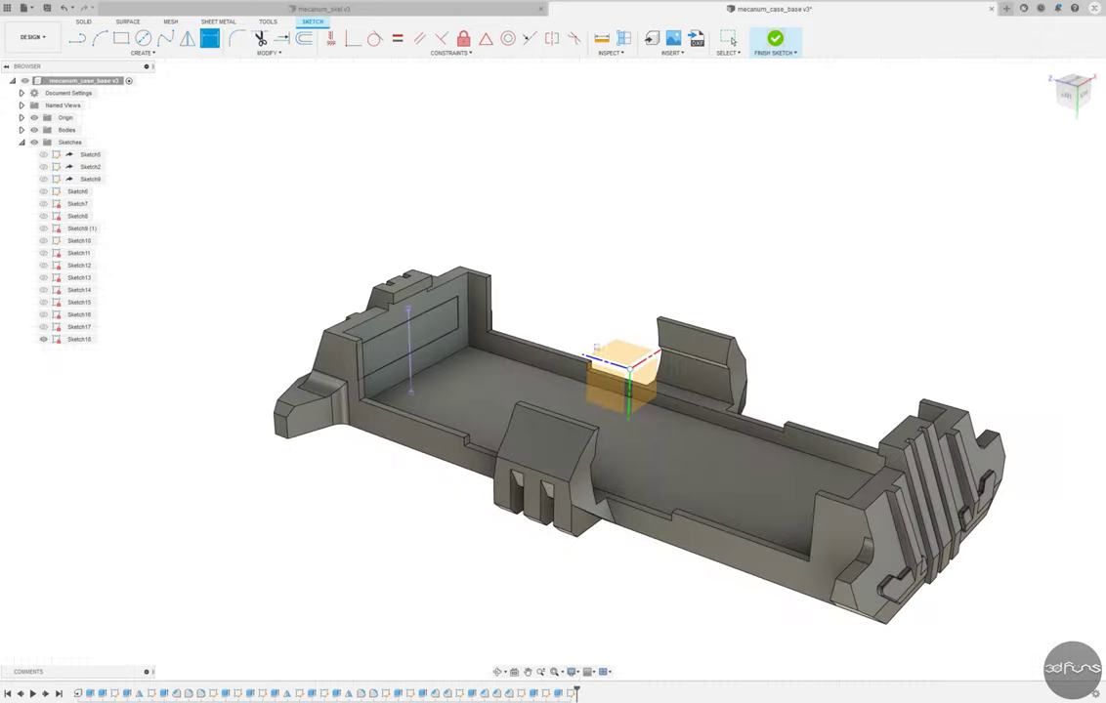
click(391, 357)
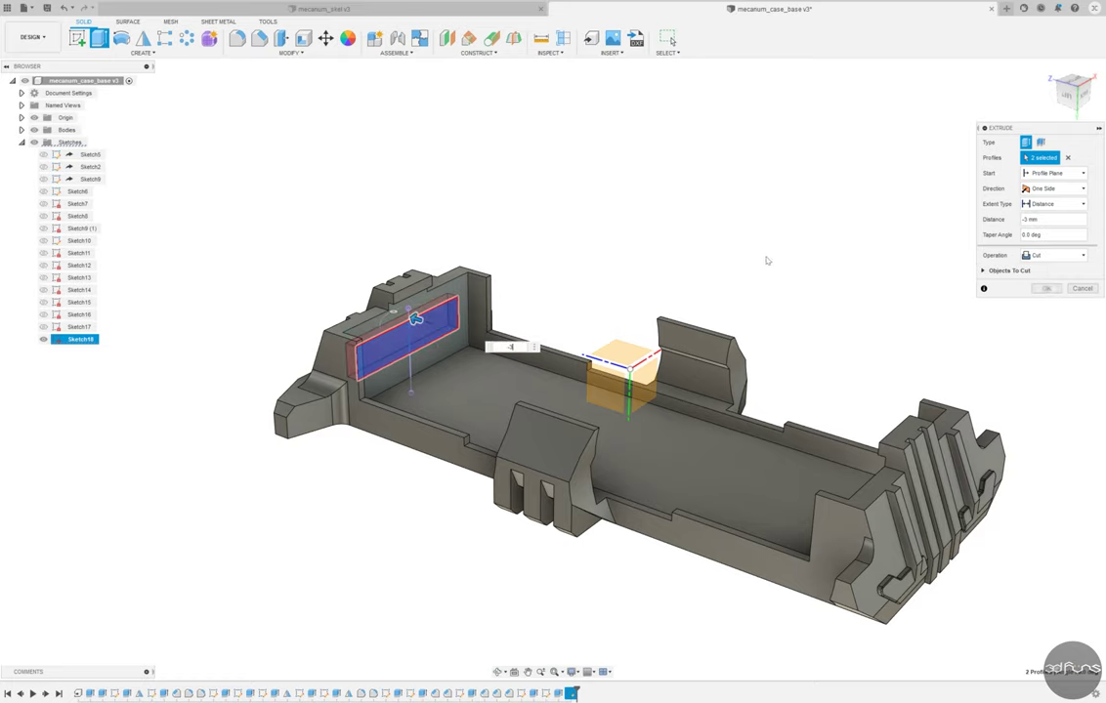
shift+middle_drag(333, 360, 372, 404)
Step: Add a 5.4 mm circle to Sketch18, mirror it across the centreline, and space them 26.00 apart
double_click(570, 693)
text(5.4)
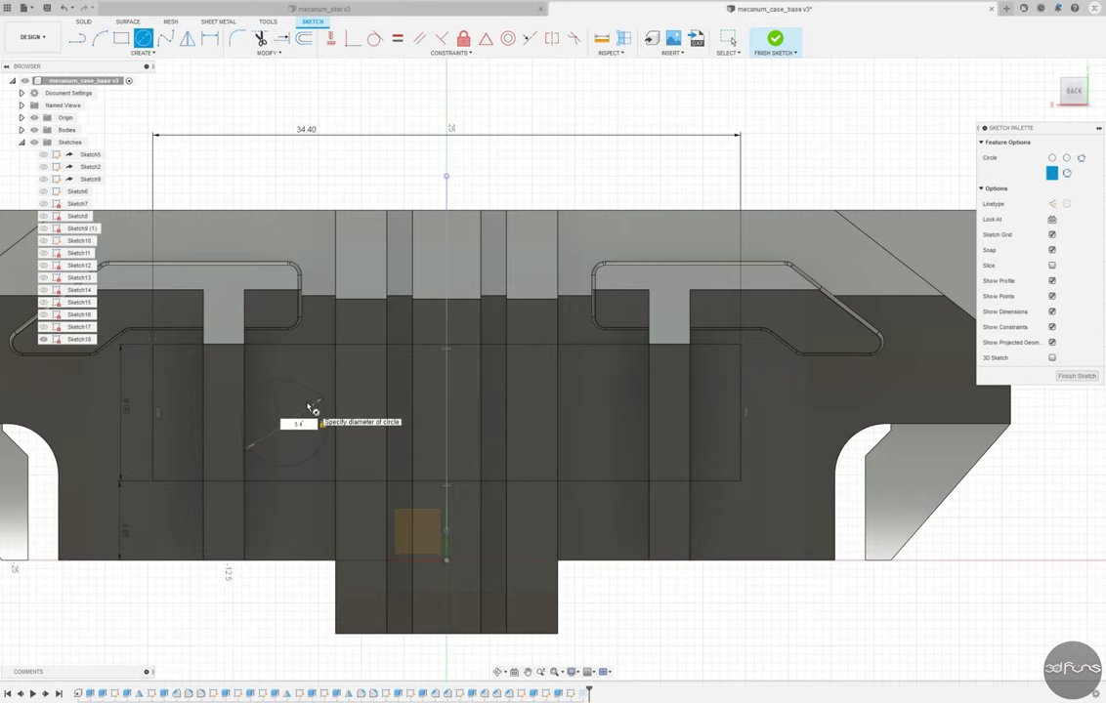
key(Return)
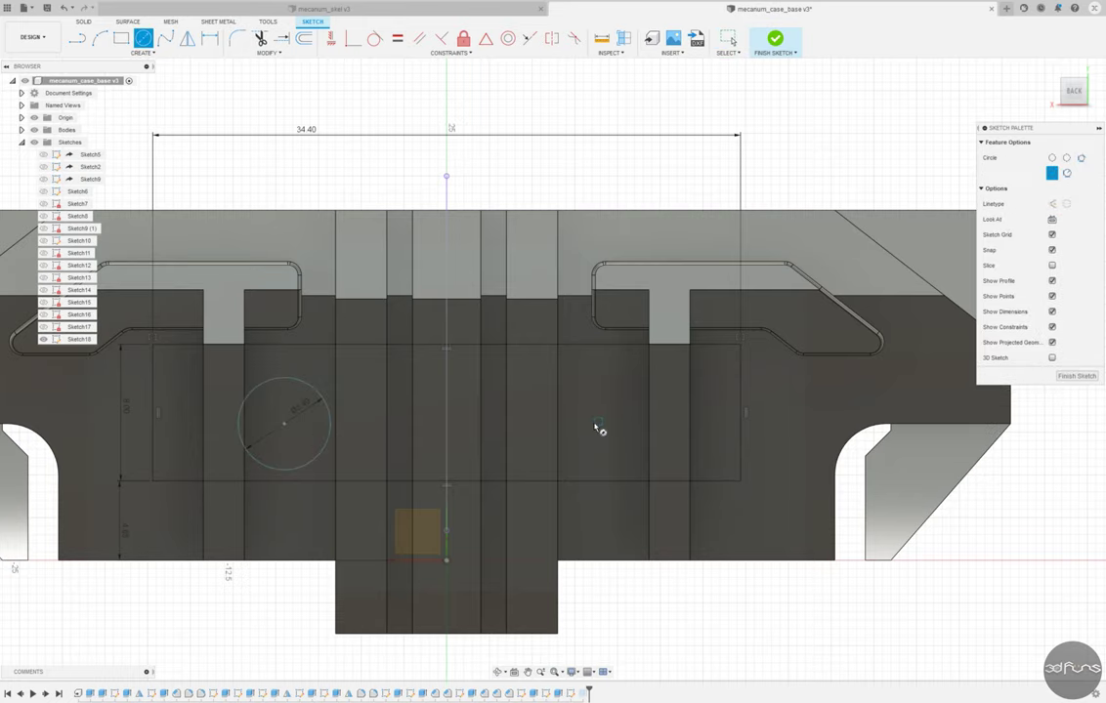
click(210, 39)
scroll(354, 414, down, 2)
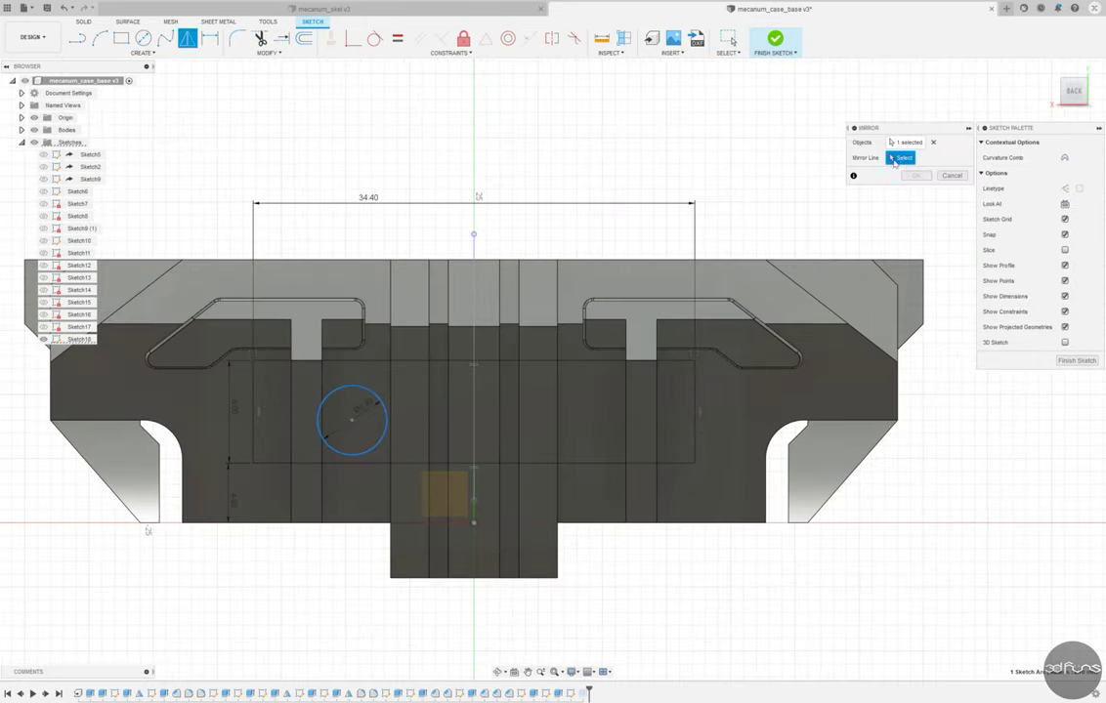
click(476, 510)
key(Return)
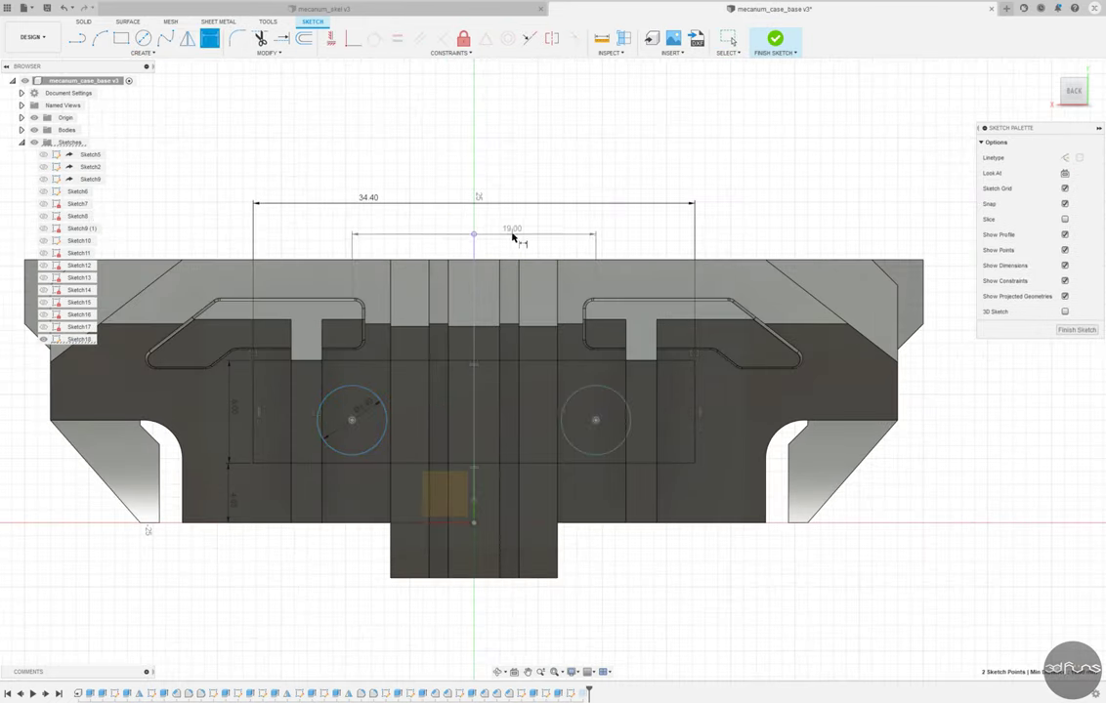
text(26)
key(Return)
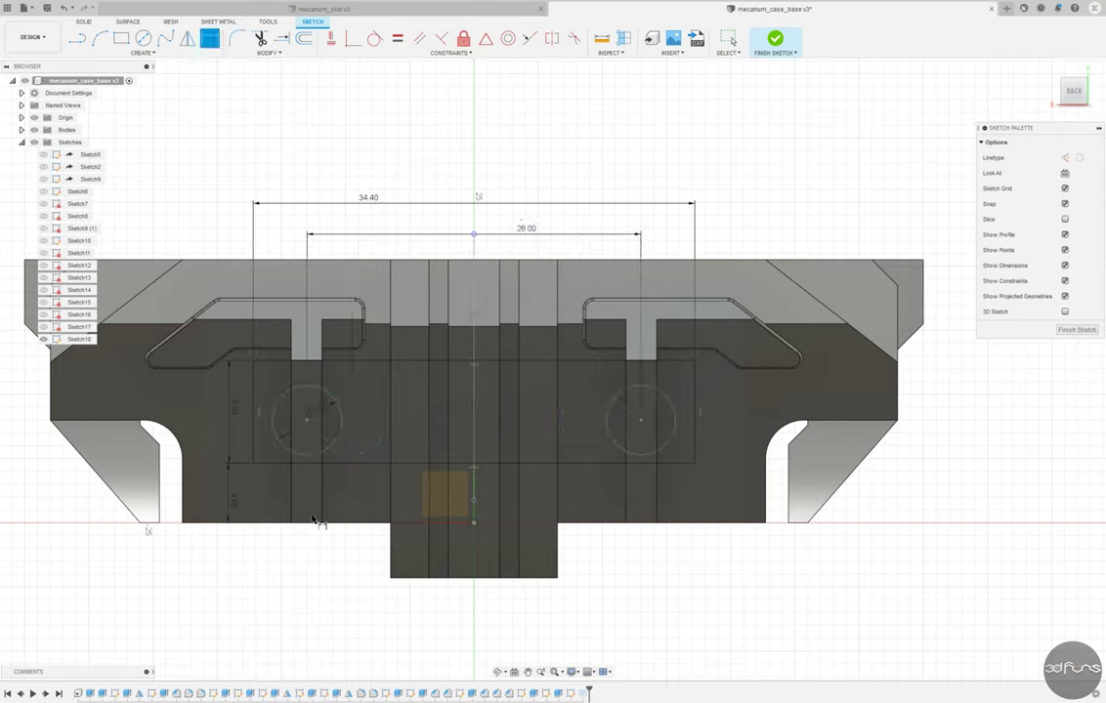
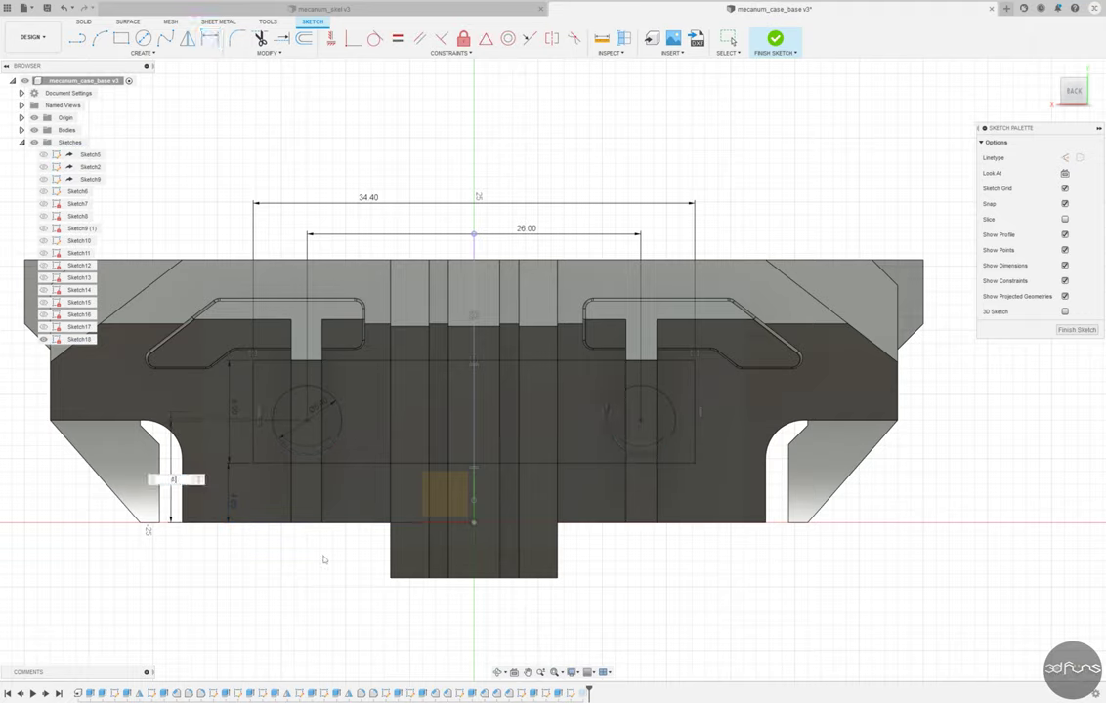
Step: Cut both sketched circles through the whole base as holes
click(775, 39)
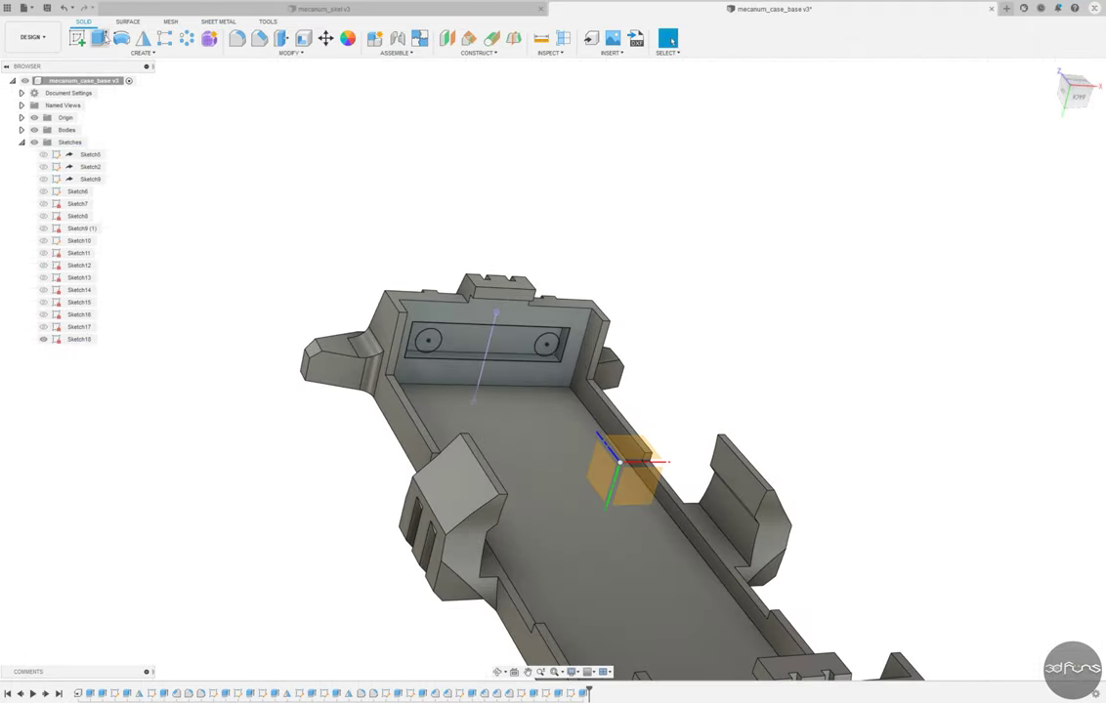
click(99, 37)
click(1012, 202)
click(1006, 220)
key(Return)
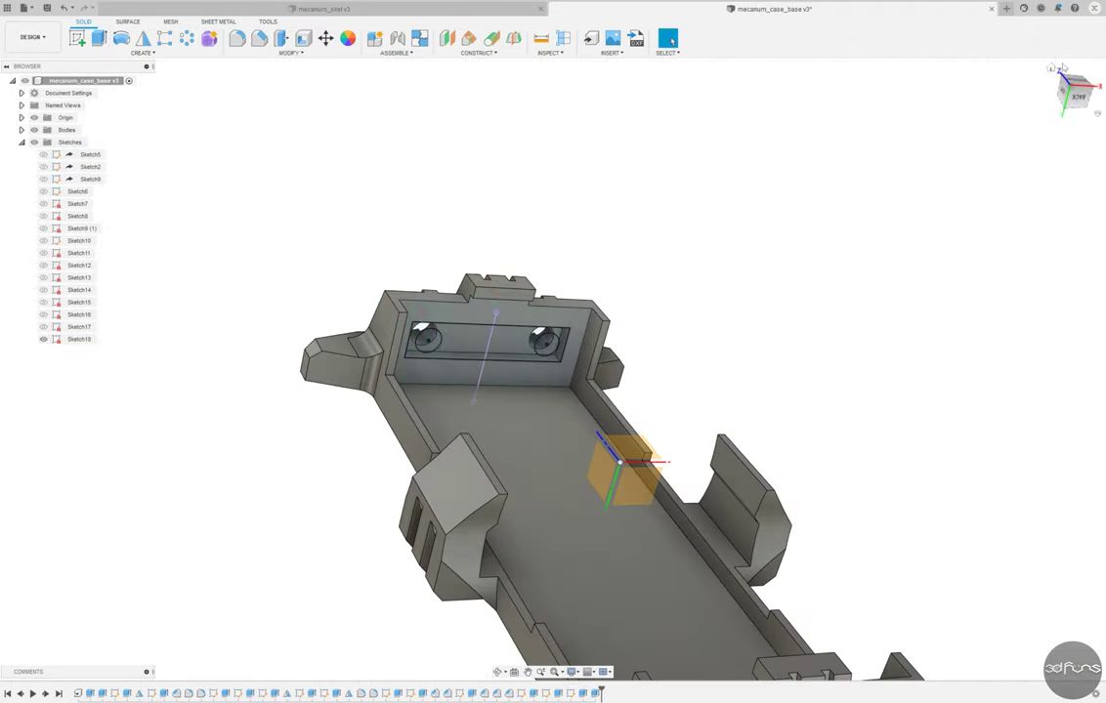
Step: Chamfer the edges around both holes on the underside
click(1063, 66)
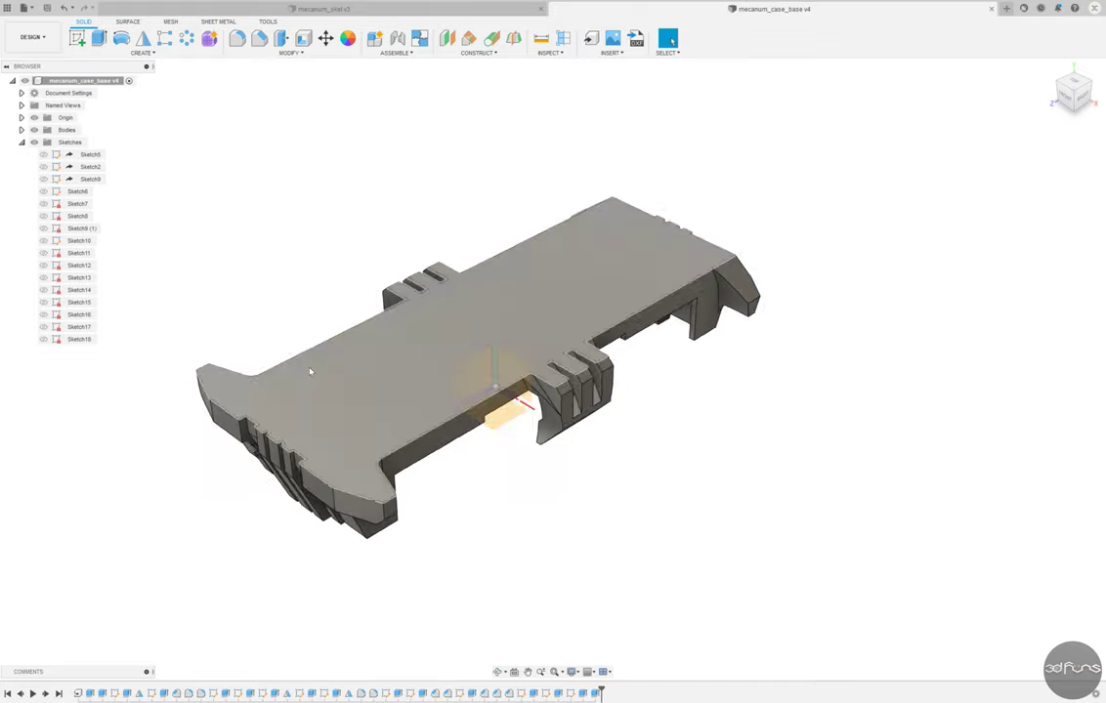
shift+middle_drag(309, 372, 322, 383)
scroll(326, 383, up, 5)
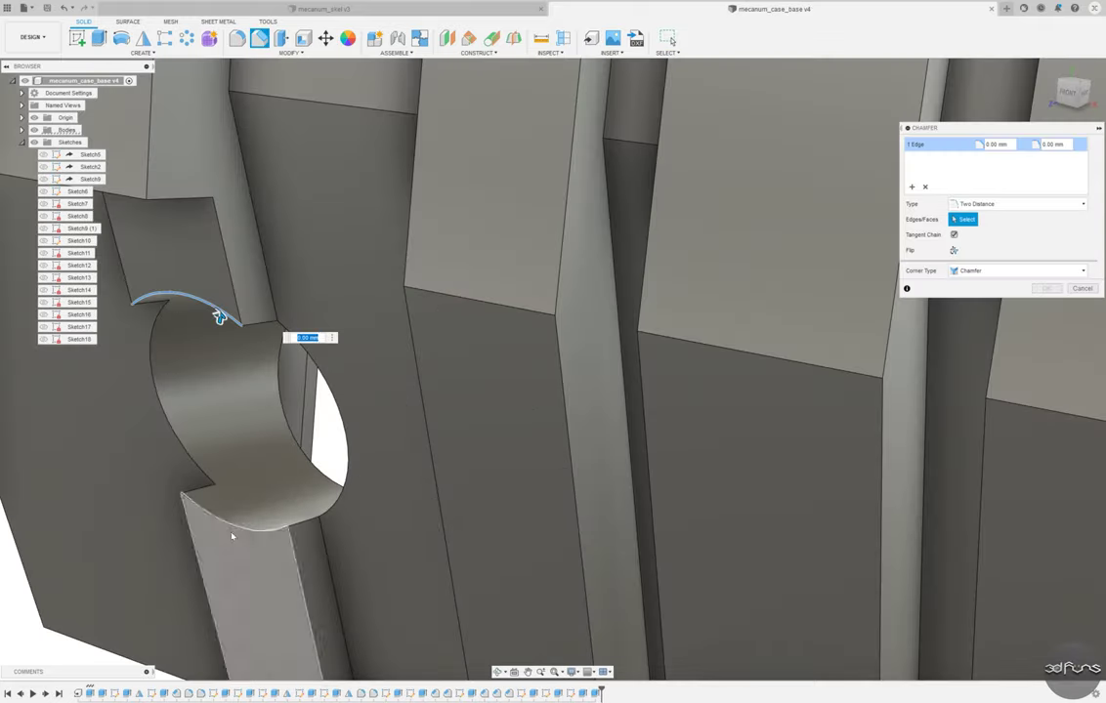
scroll(231, 536, down, 10)
click(537, 526)
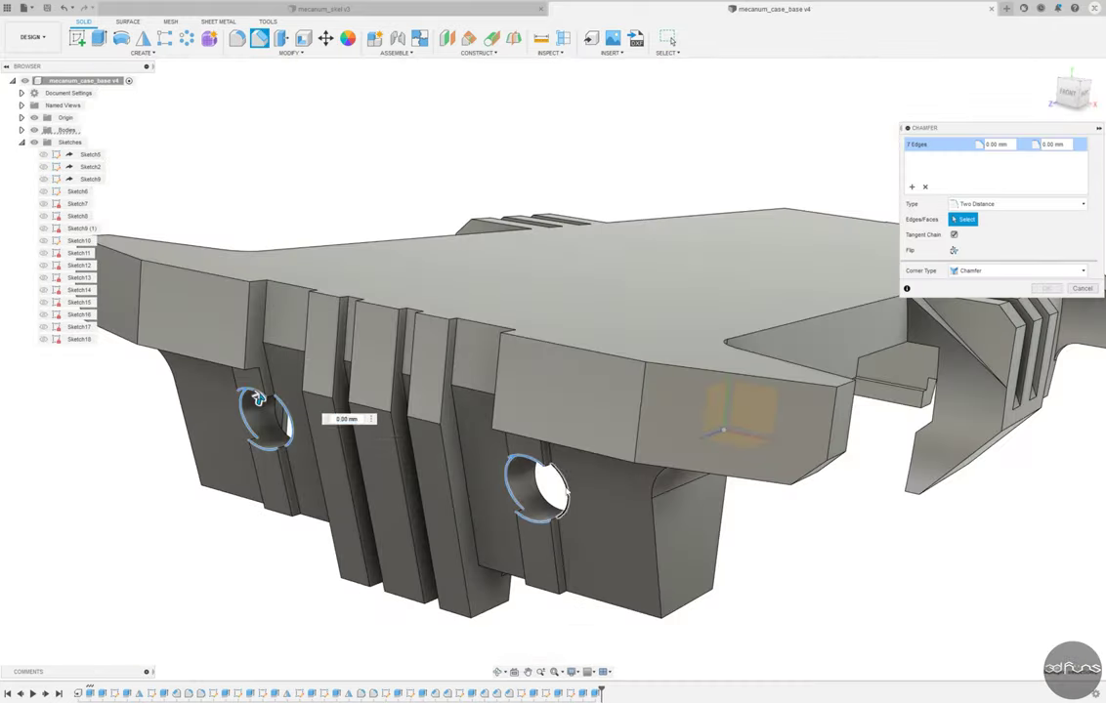
scroll(258, 398, down, 2)
click(668, 39)
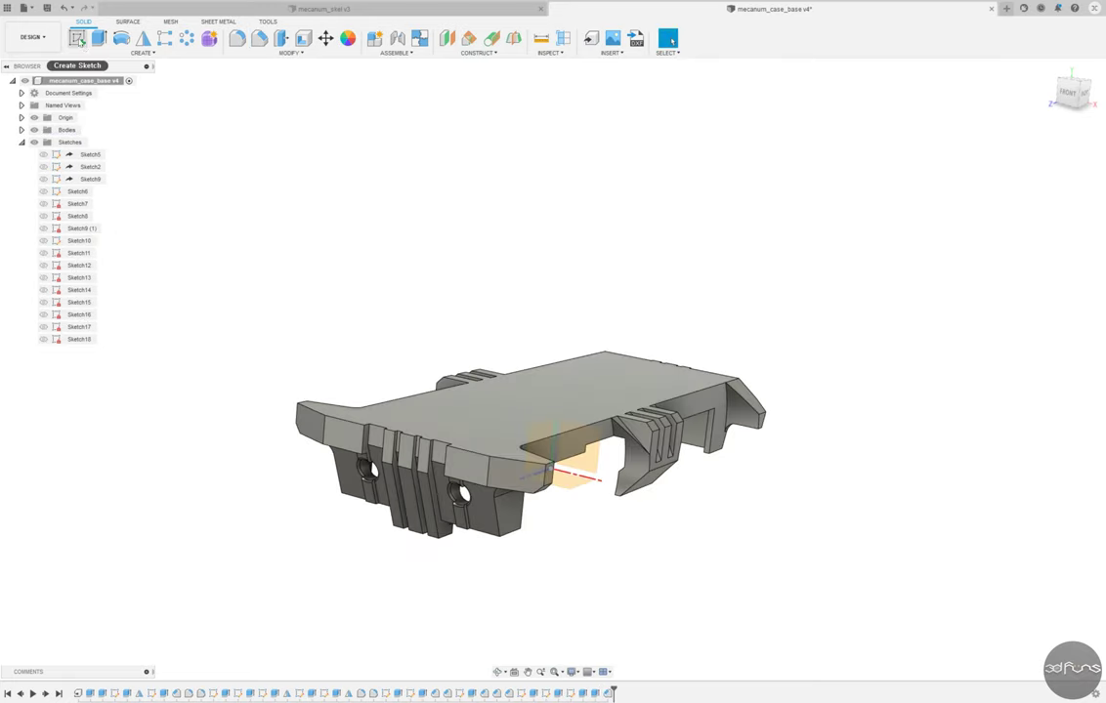
Step: Start a sketch on the side plane and project the inner wall face into it
click(571, 455)
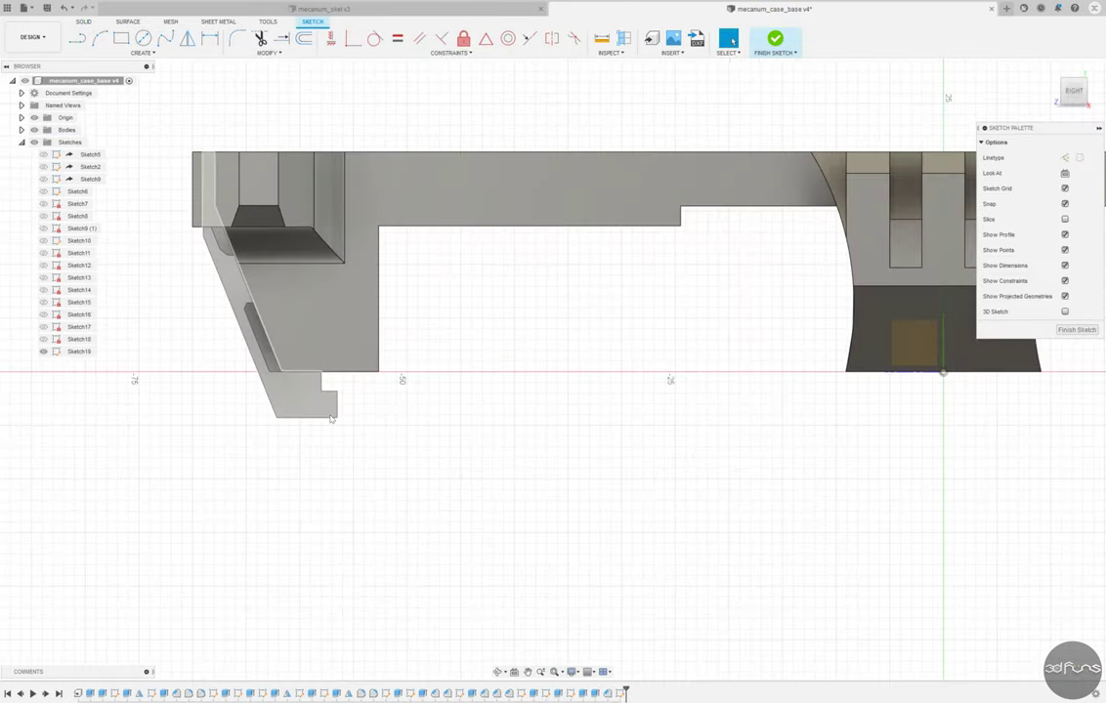
scroll(331, 418, up, 3)
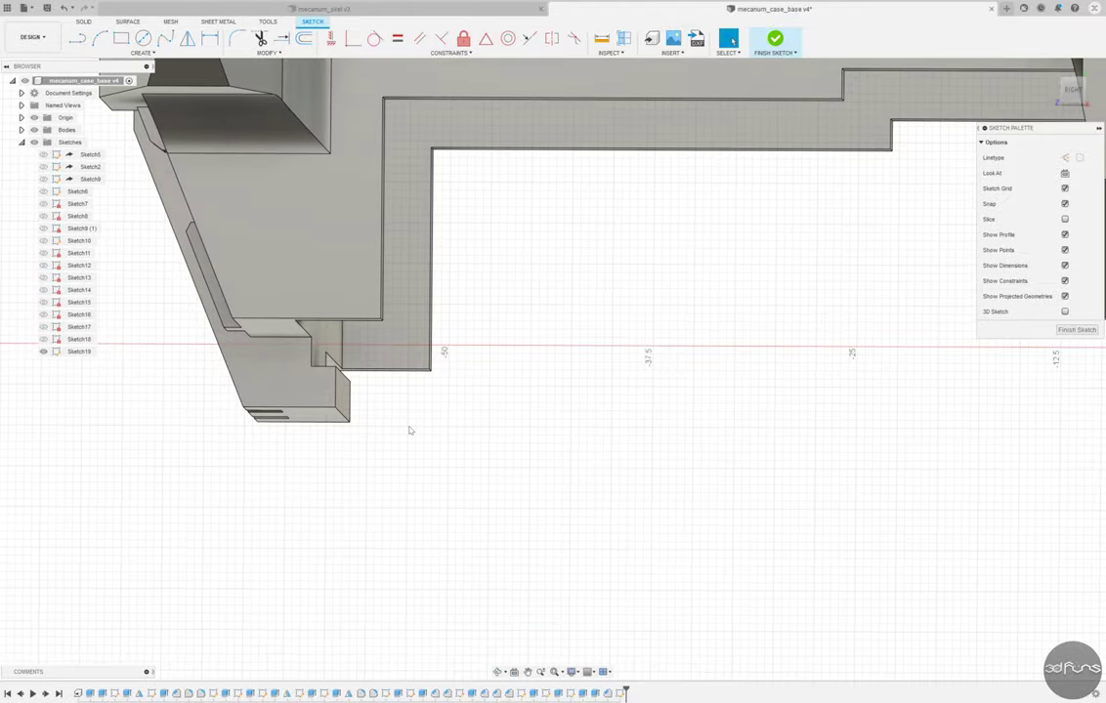
click(141, 53)
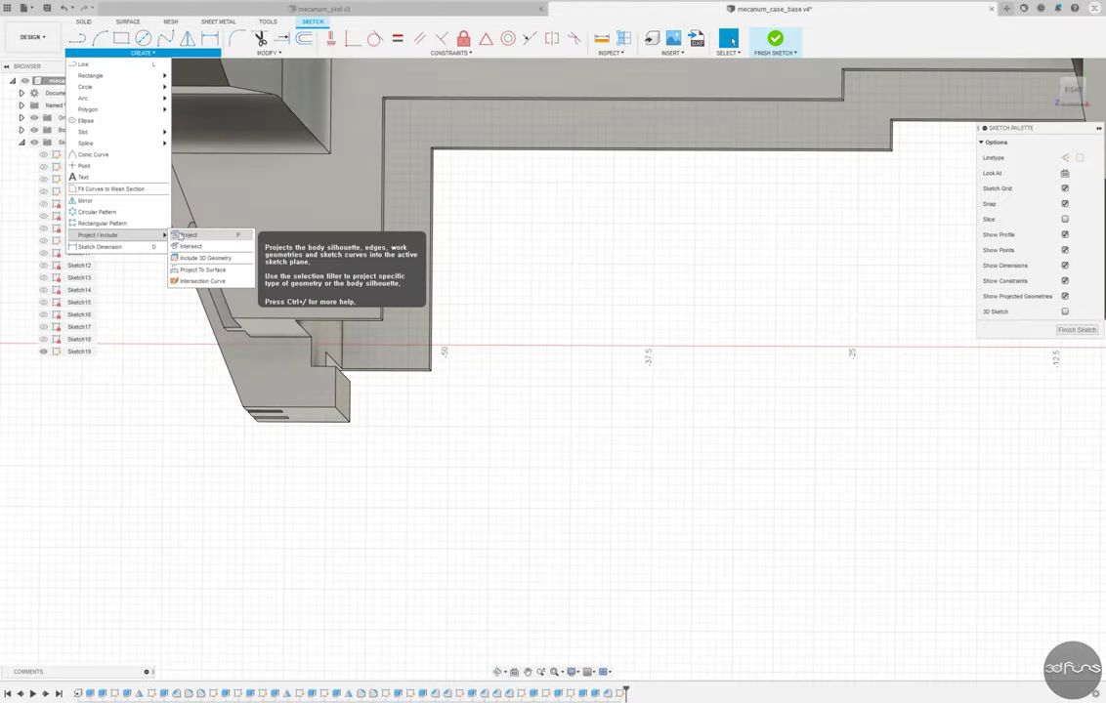
click(192, 230)
shift+middle_drag(488, 440, 429, 322)
click(435, 320)
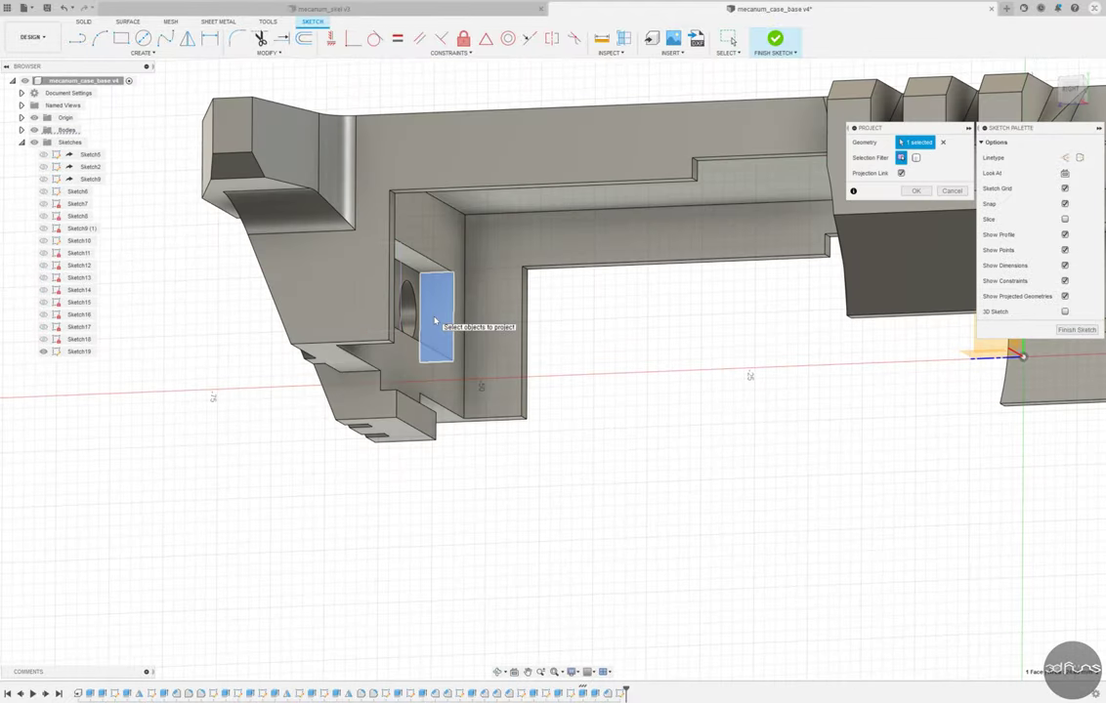
shift+middle_drag(396, 404, 417, 426)
key(Return)
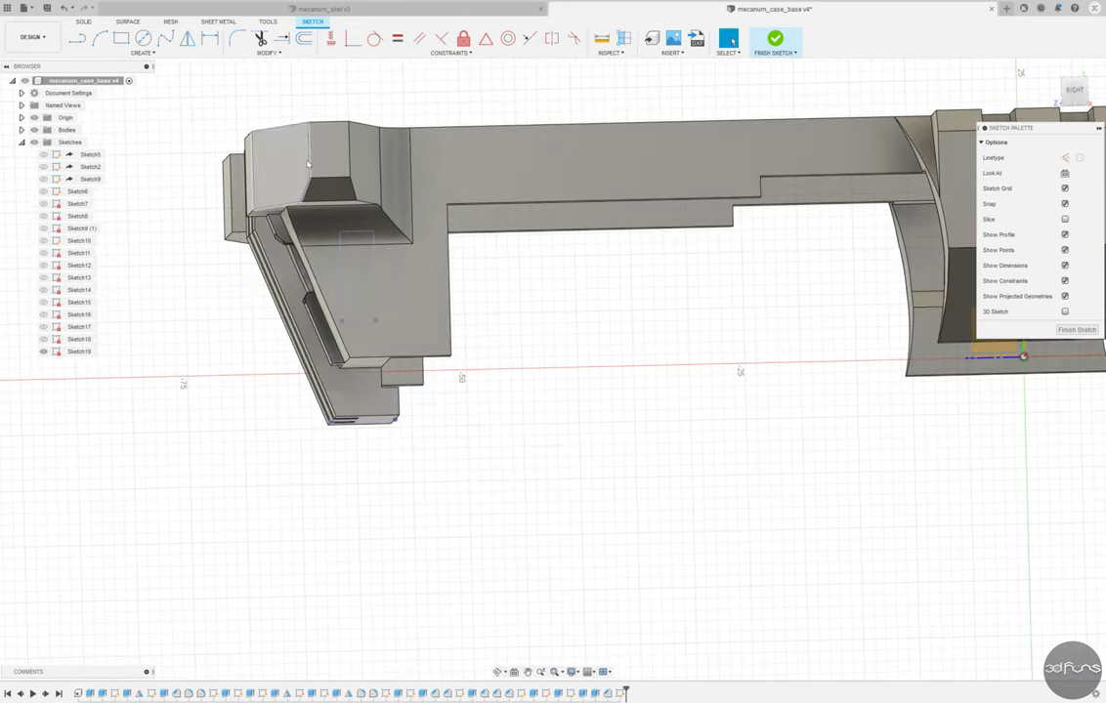
Step: Draw the tab rectangles at the inner wall with a 1.50 mm step width
scroll(385, 422, up, 3)
key(r)
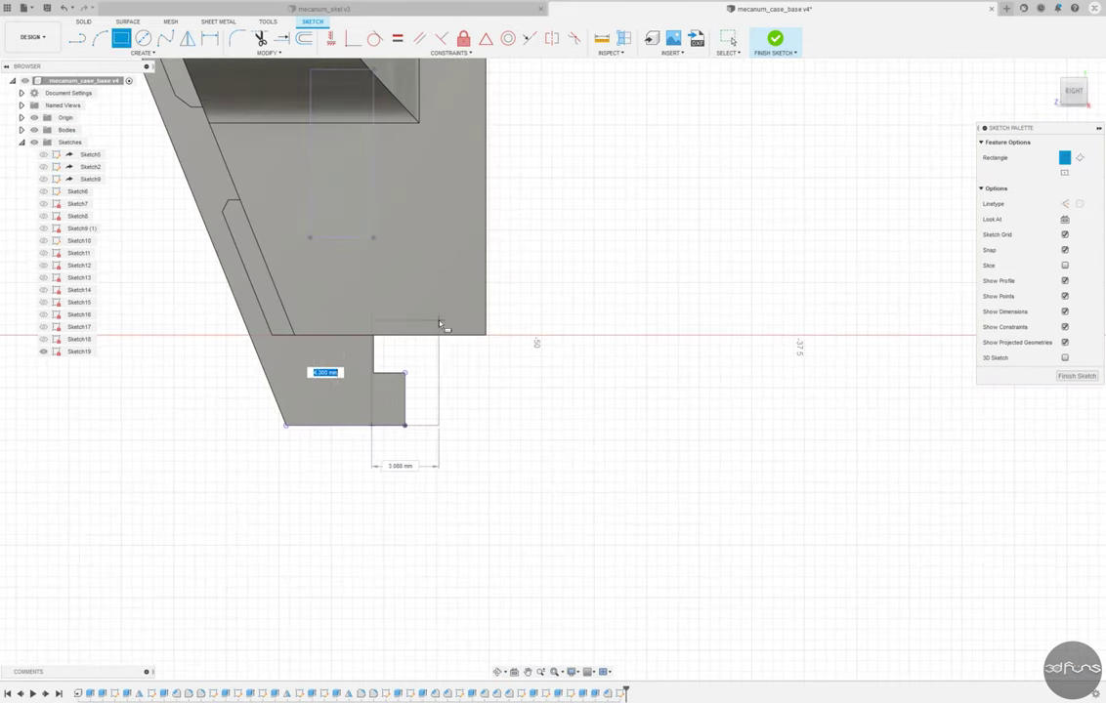
key(Return)
key(Escape)
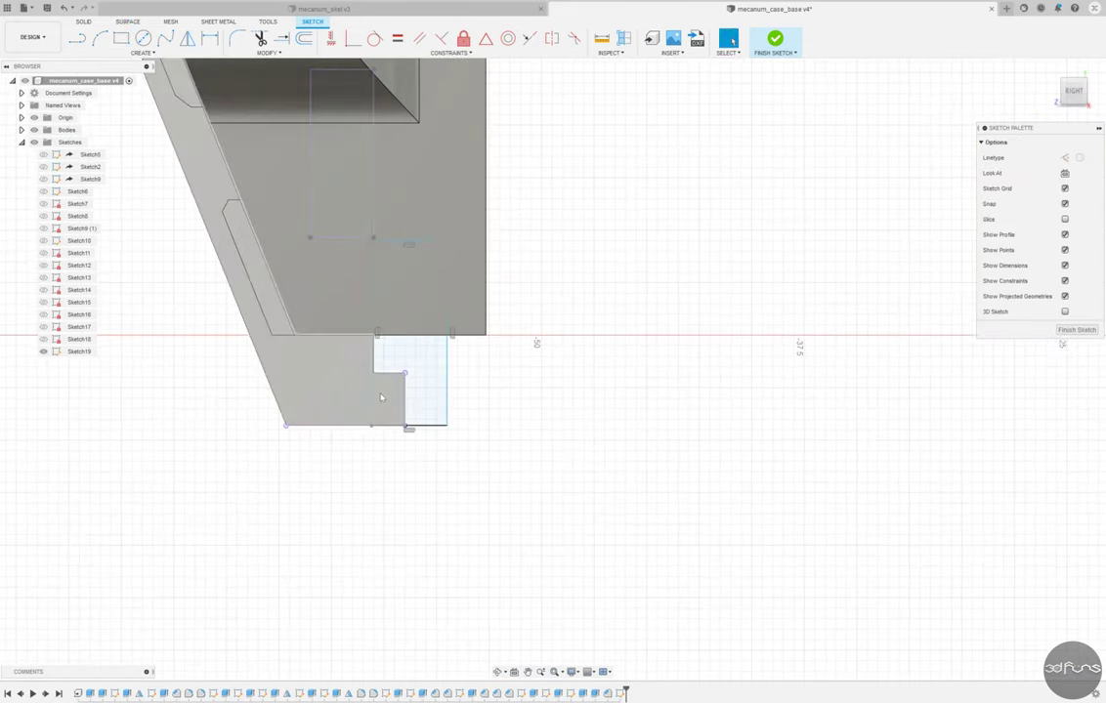
click(352, 38)
scroll(363, 407, up, 2)
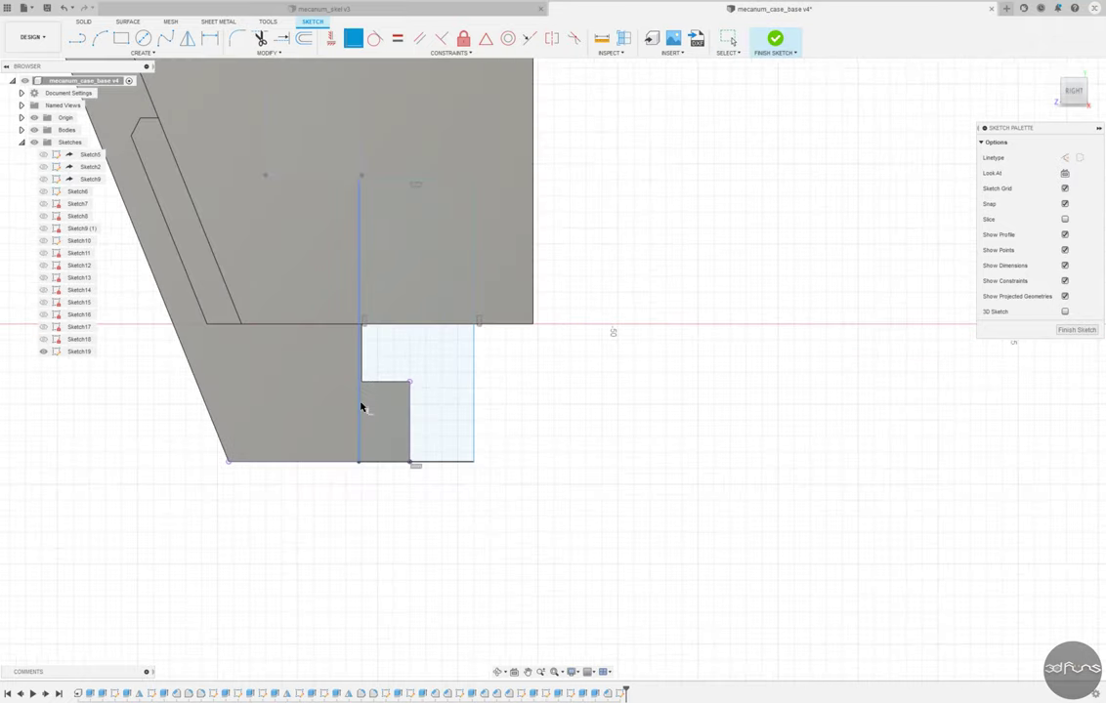
click(395, 272)
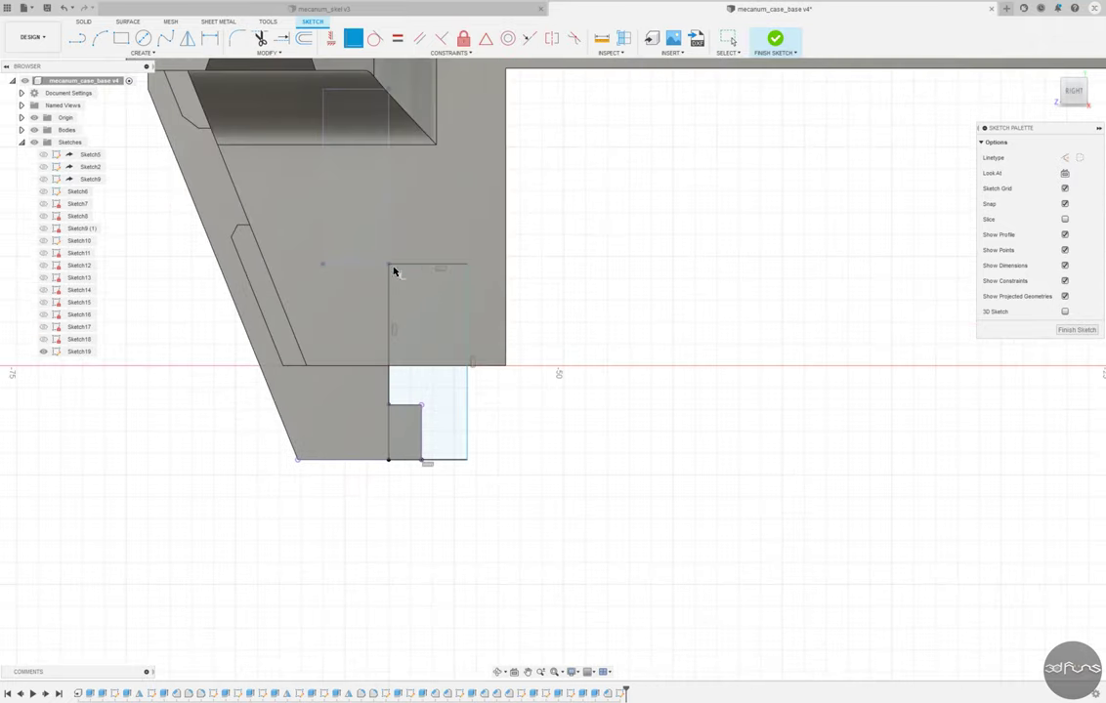
text(1.5)
key(Return)
scroll(475, 543, down, 2)
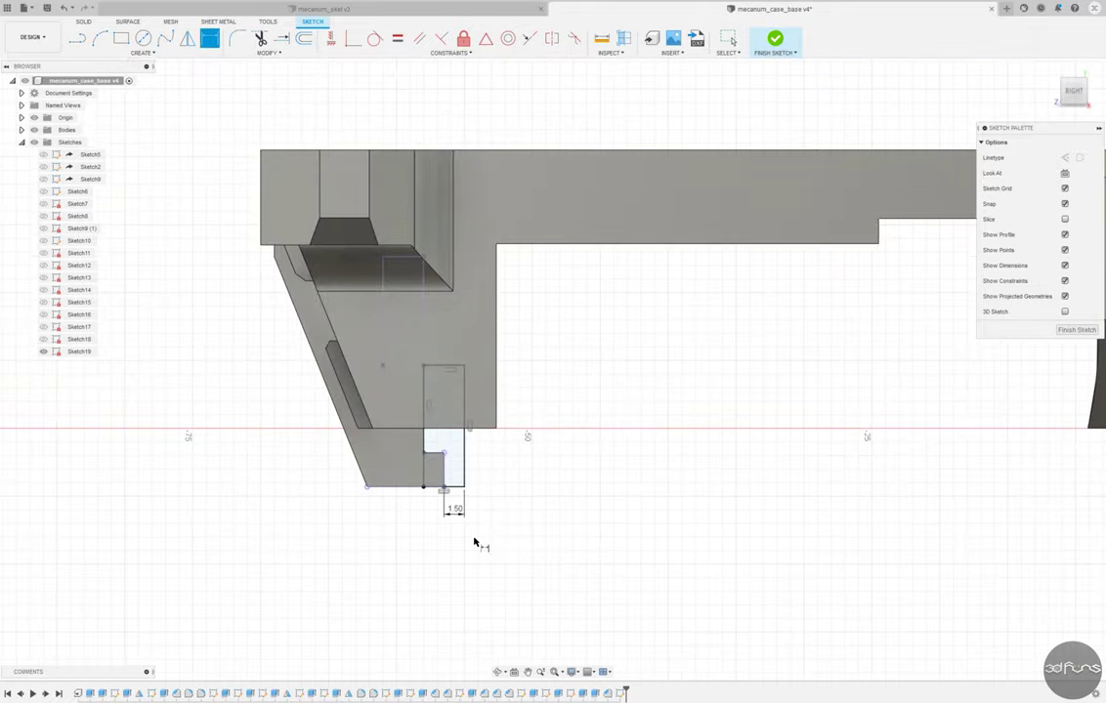
Step: Add the upper tab rectangle at the wall corner and project the top wall edge
key(r)
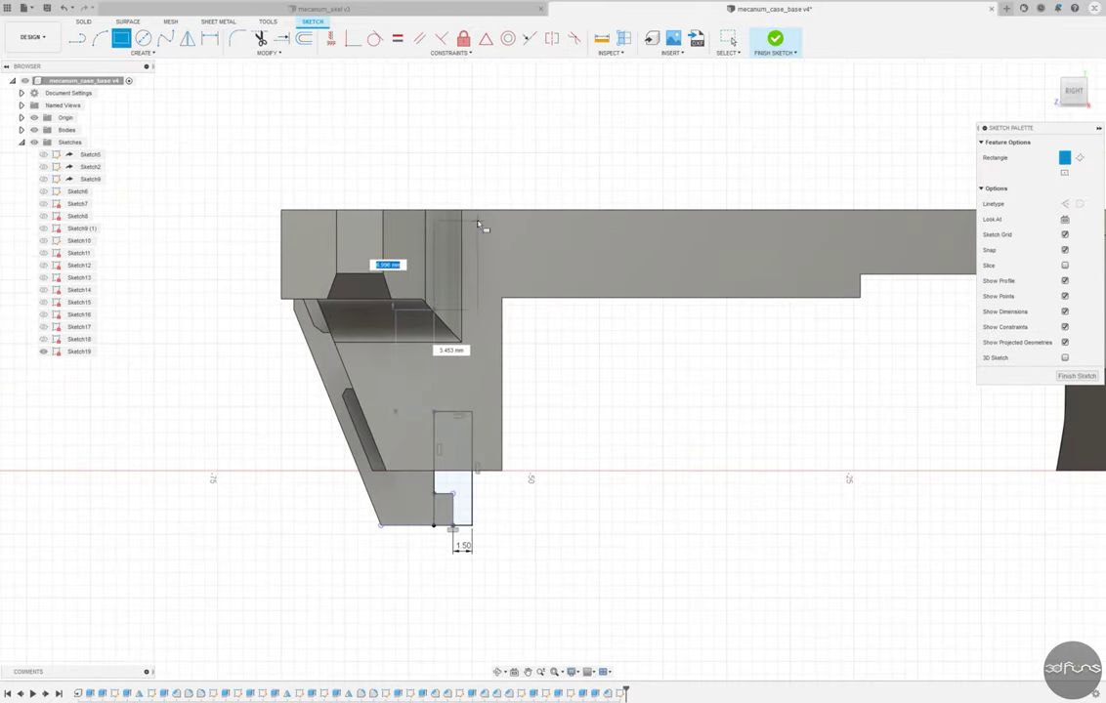
click(352, 39)
shift+middle_drag(468, 412, 496, 288)
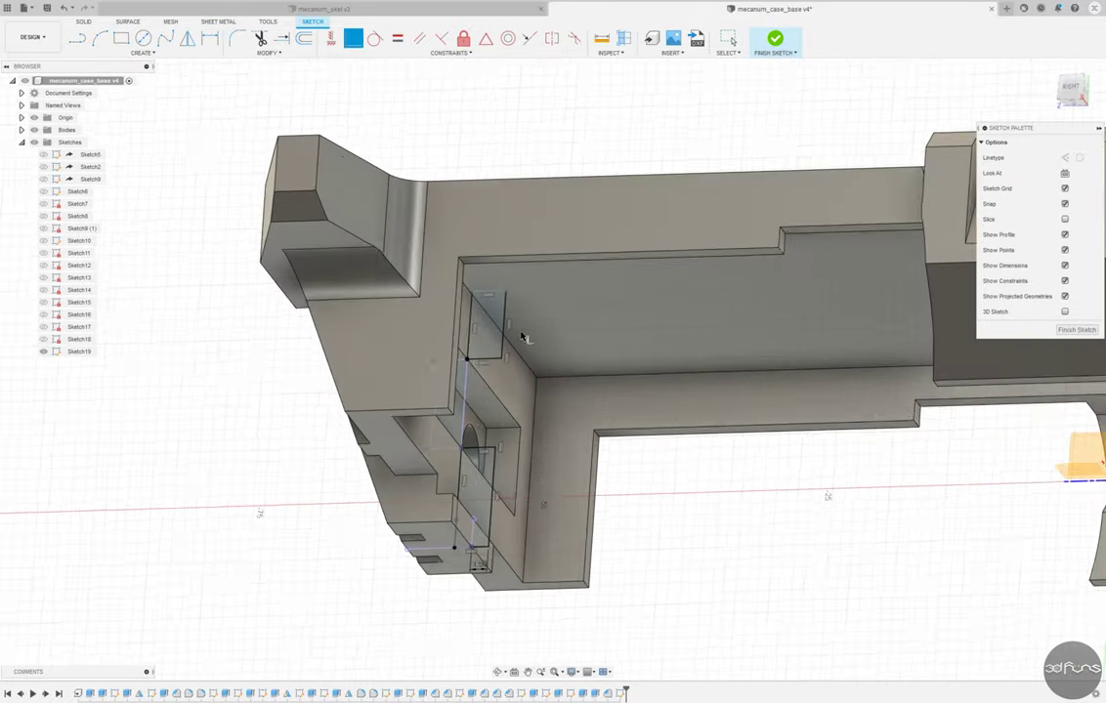
shift+middle_drag(548, 387, 576, 420)
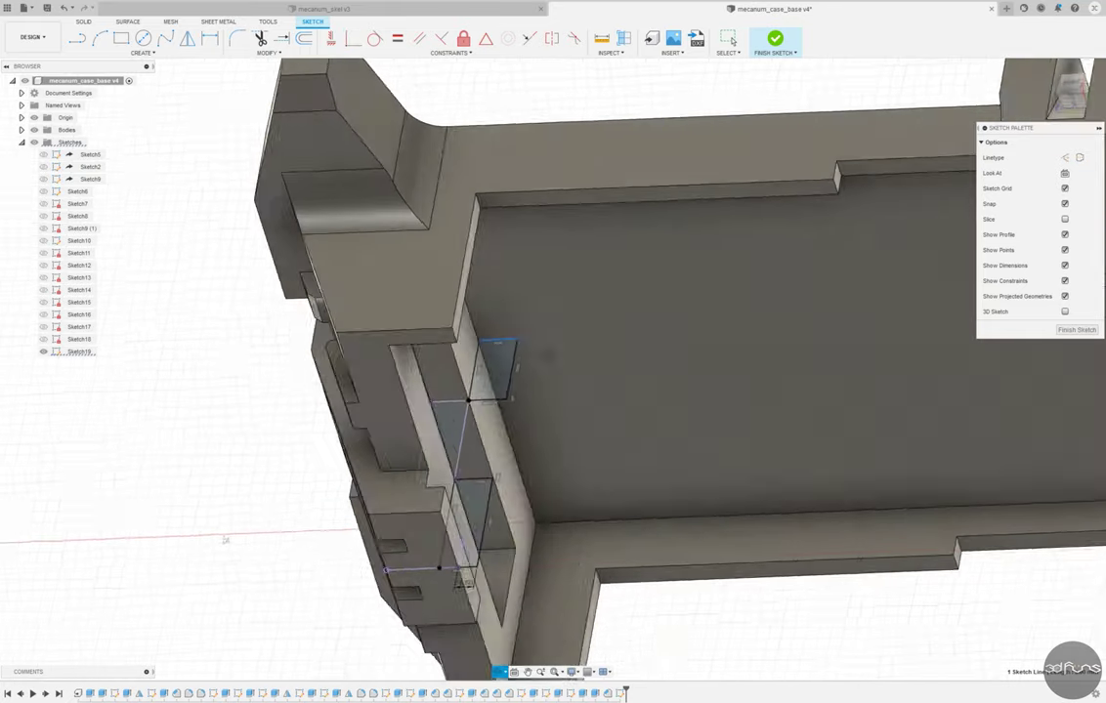
click(141, 52)
click(107, 209)
click(581, 454)
key(Return)
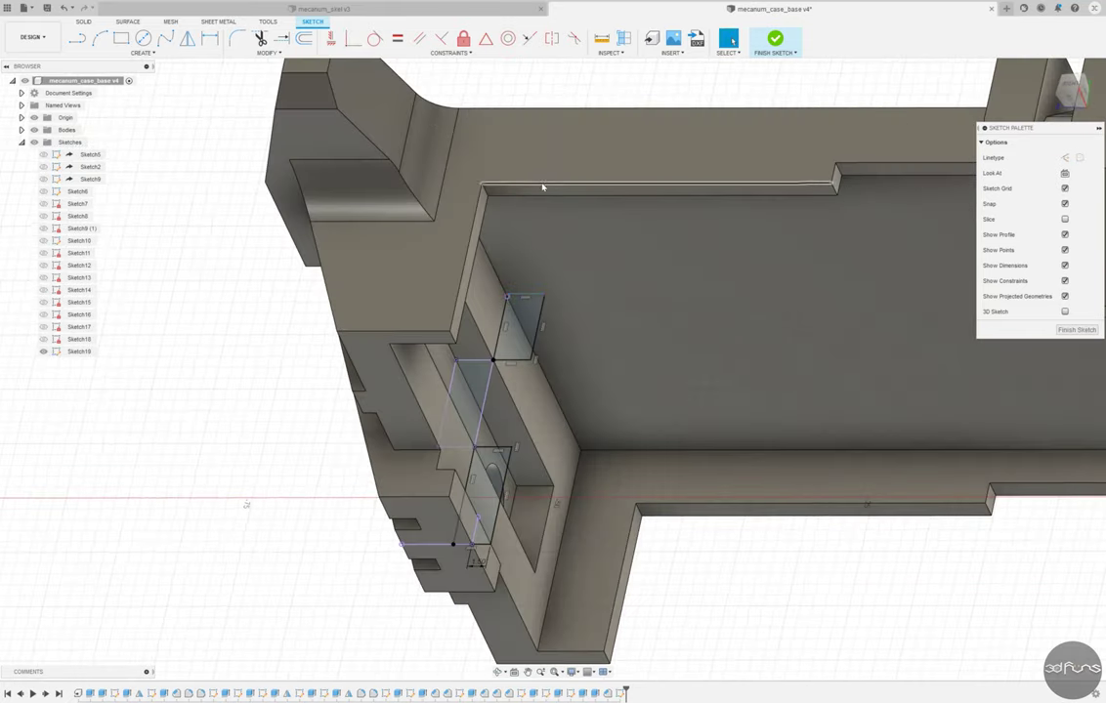
Step: Mirror both tab rectangles across the centre line to the far end
scroll(483, 528, up, 3)
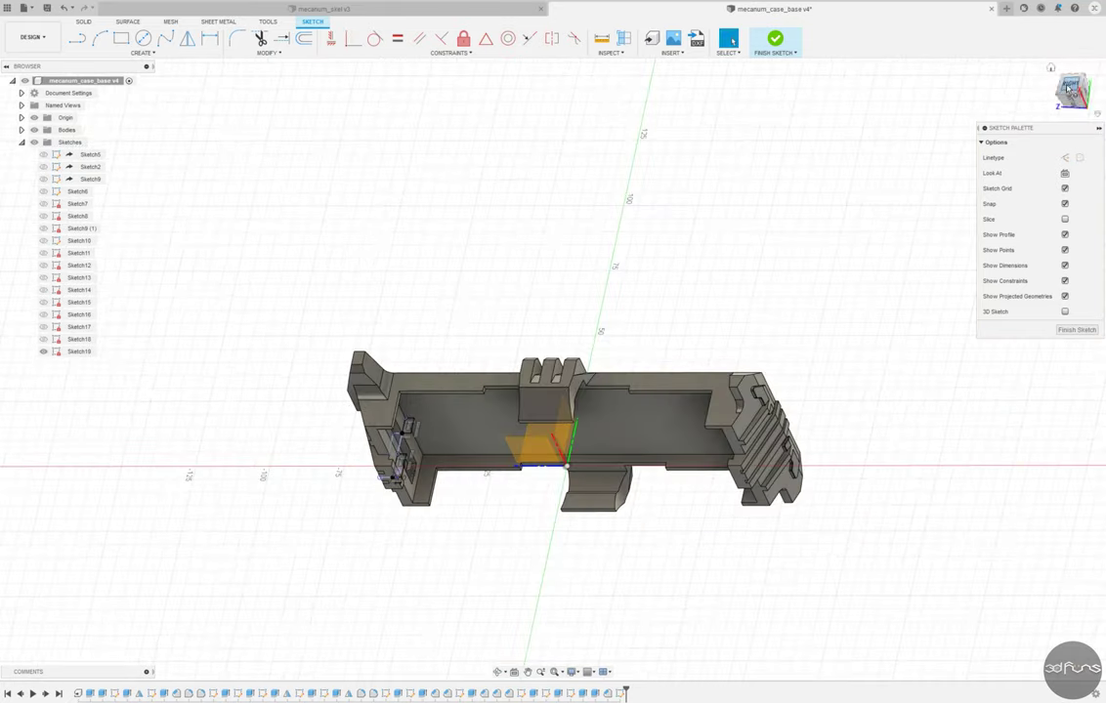
scroll(436, 584, up, 5)
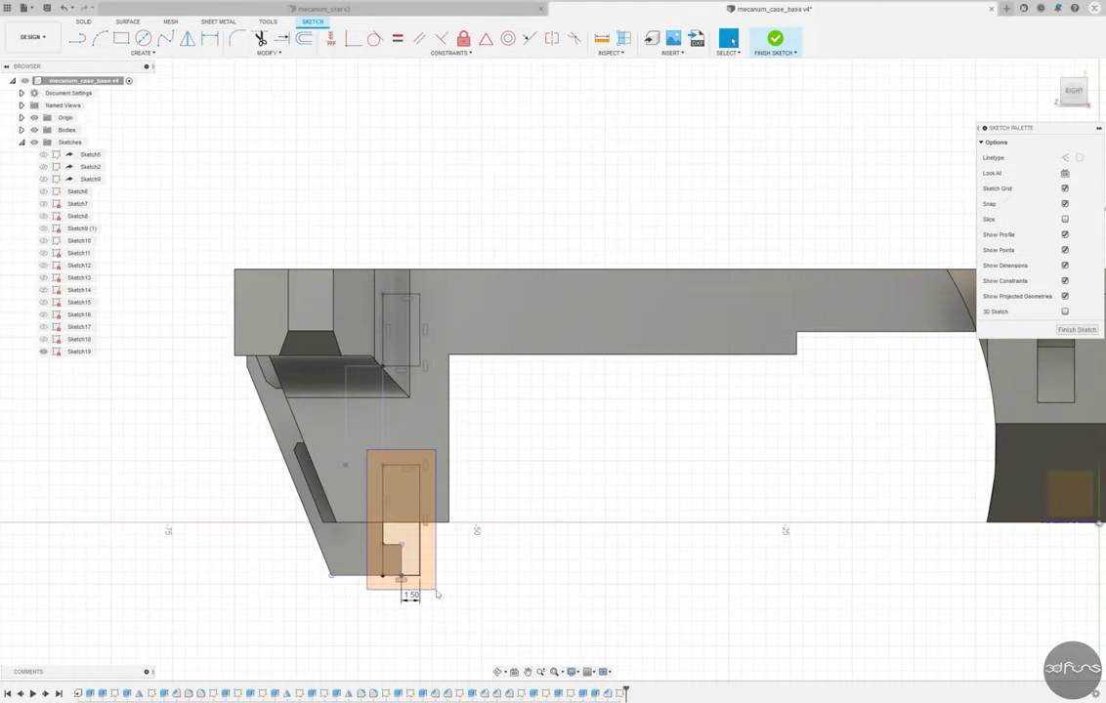
click(402, 551)
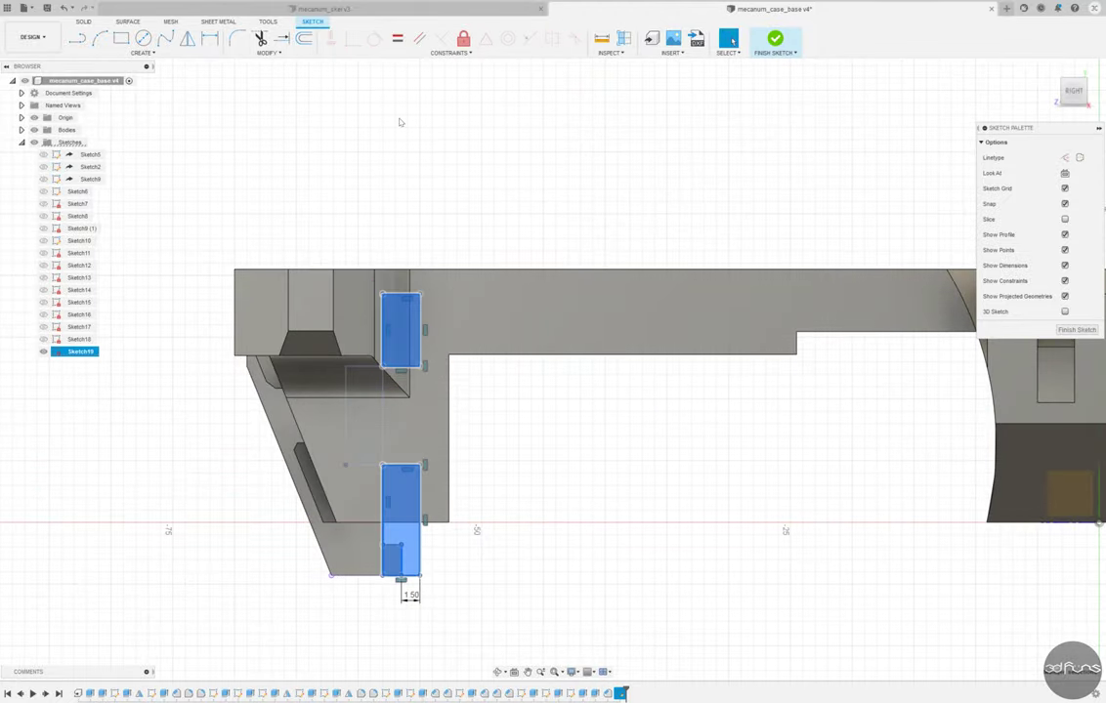
click(187, 38)
scroll(534, 421, down, 5)
click(912, 176)
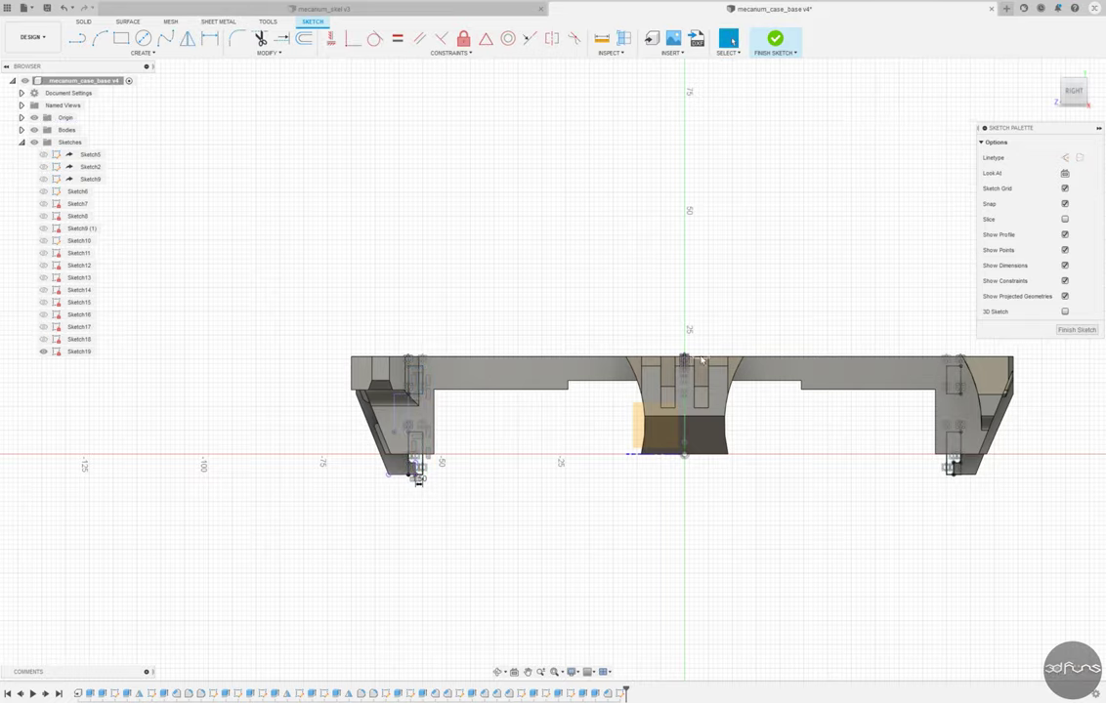
shift+middle_drag(811, 337, 647, 328)
Step: Cut the four tab profiles 7 mm symmetrically into the inner walls
key(e)
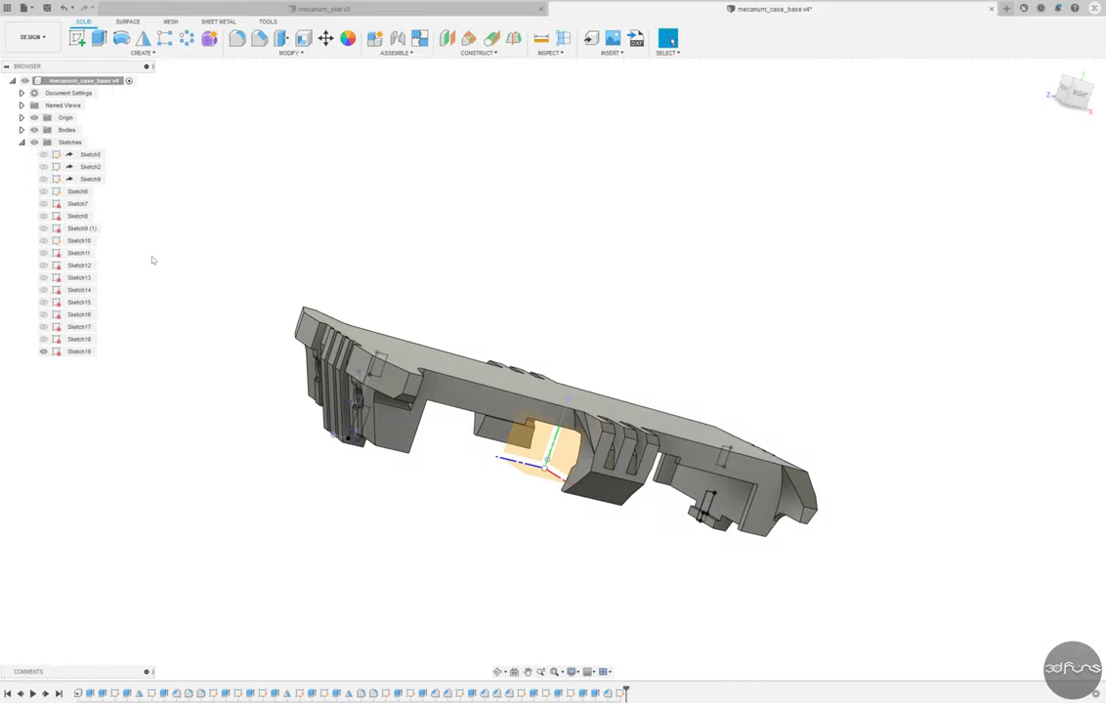
scroll(706, 519, up, 3)
click(740, 532)
mouse_move(815, 548)
shift+middle_down()
mouse_move(683, 508)
mouse_move(365, 494)
shift+middle_up()
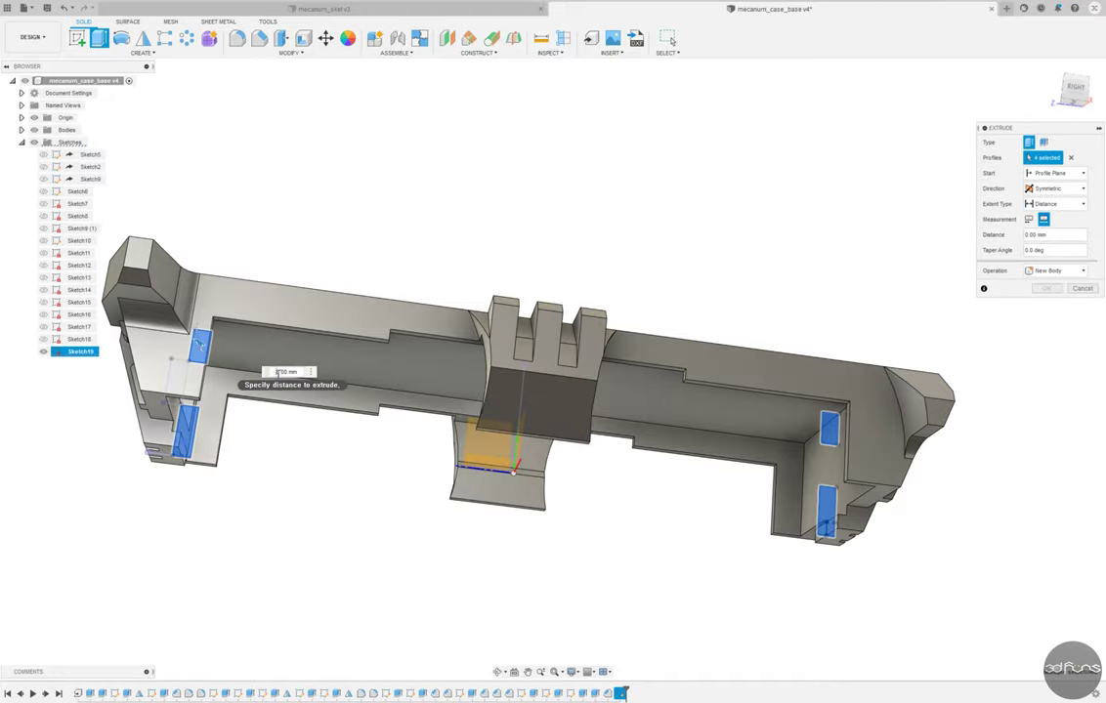
text(7)
mouse_move(411, 390)
shift+middle_down()
mouse_move(261, 399)
mouse_move(322, 528)
mouse_move(691, 295)
shift+middle_up()
key(Return)
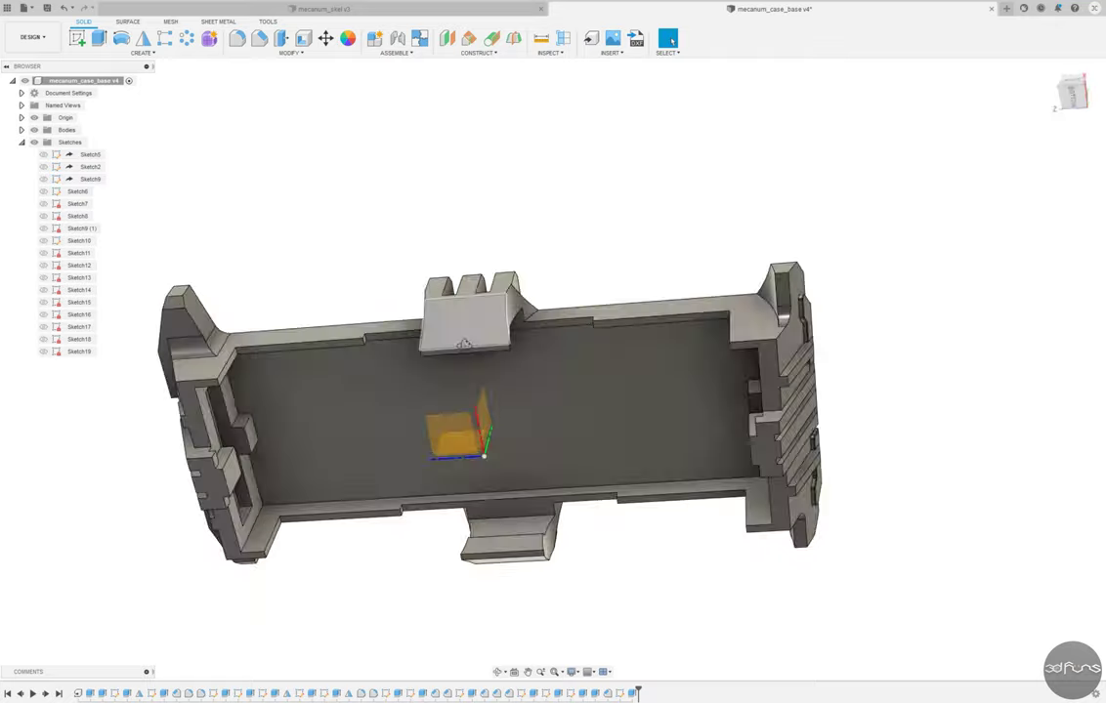
Step: Look down into the enclosure and begin chamfering a case edge
shift+middle_drag(700, 281, 430, 259)
click(259, 37)
click(312, 324)
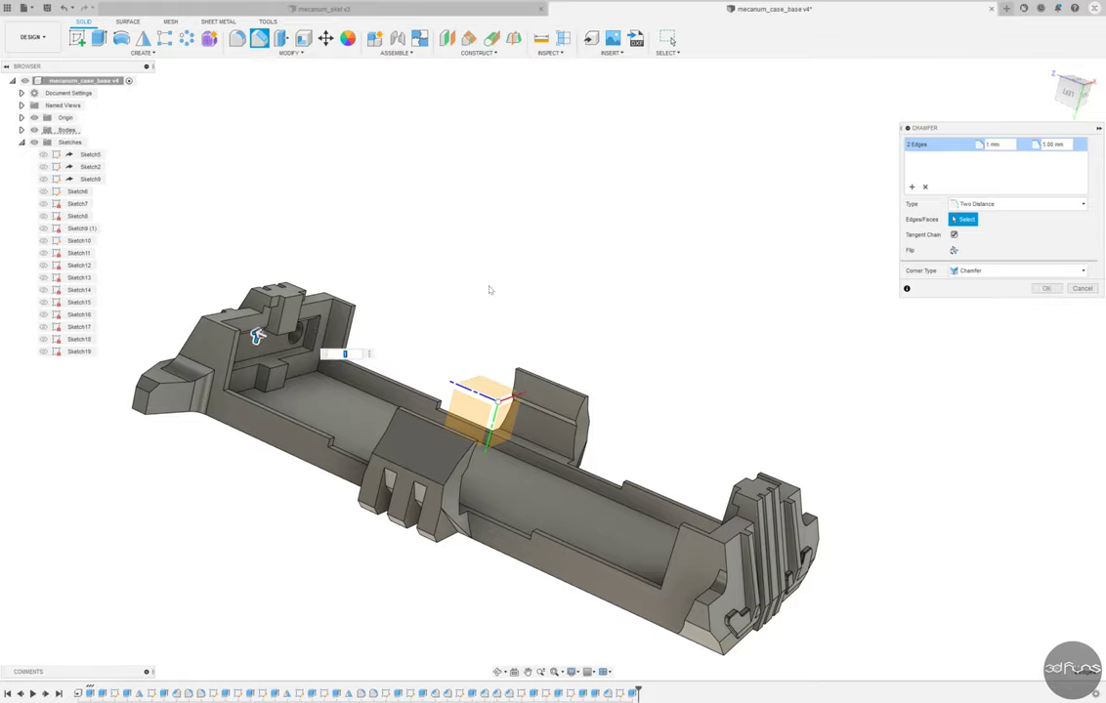
Step: Cancel the chamfer and edit Sketch19 to add a small rectangle at the left end
key(Escape)
right_click(630, 693)
click(659, 576)
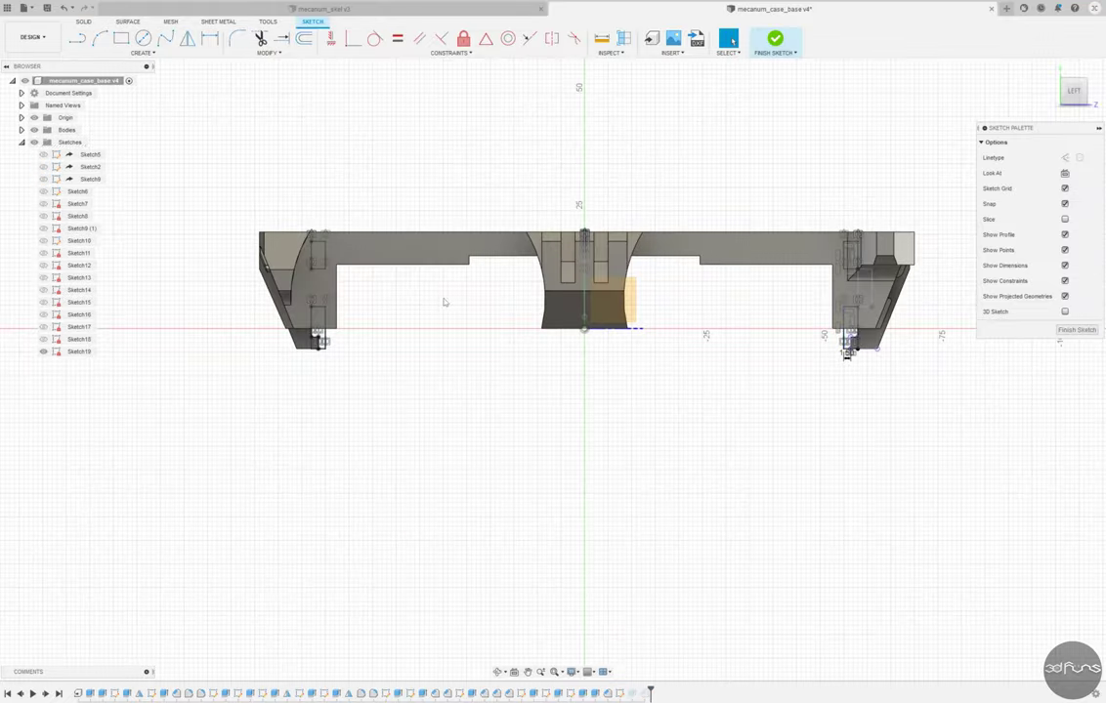
shift+middle_drag(443, 302, 441, 337)
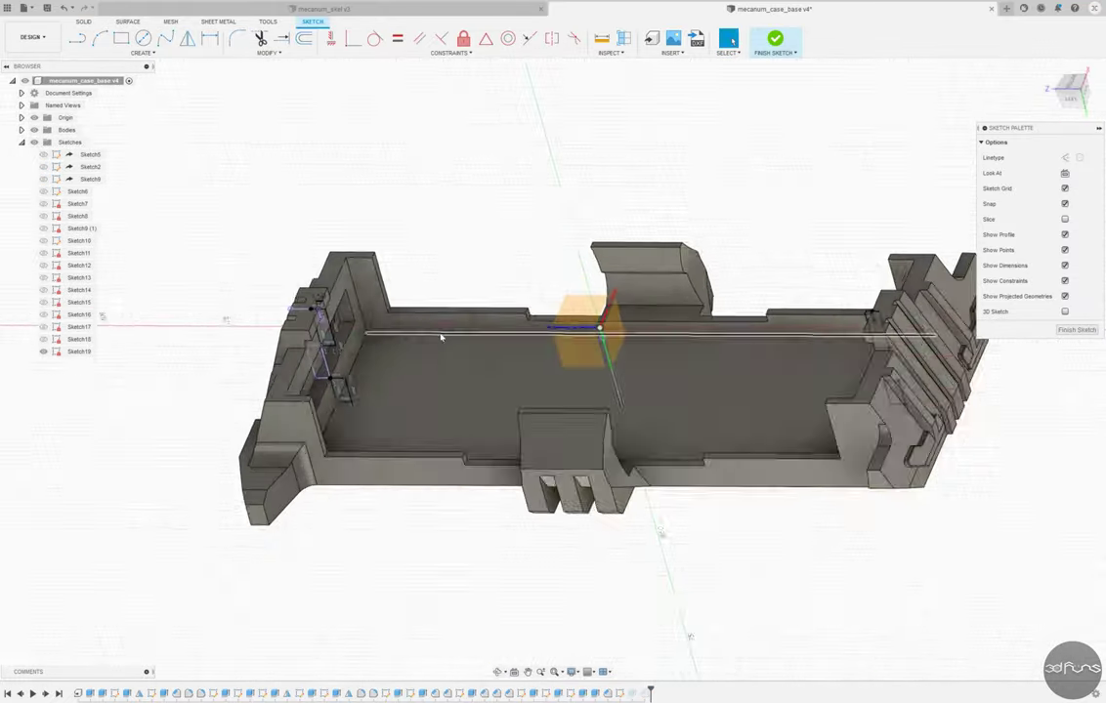
scroll(441, 337, up, 5)
scroll(391, 352, up, 3)
key(r)
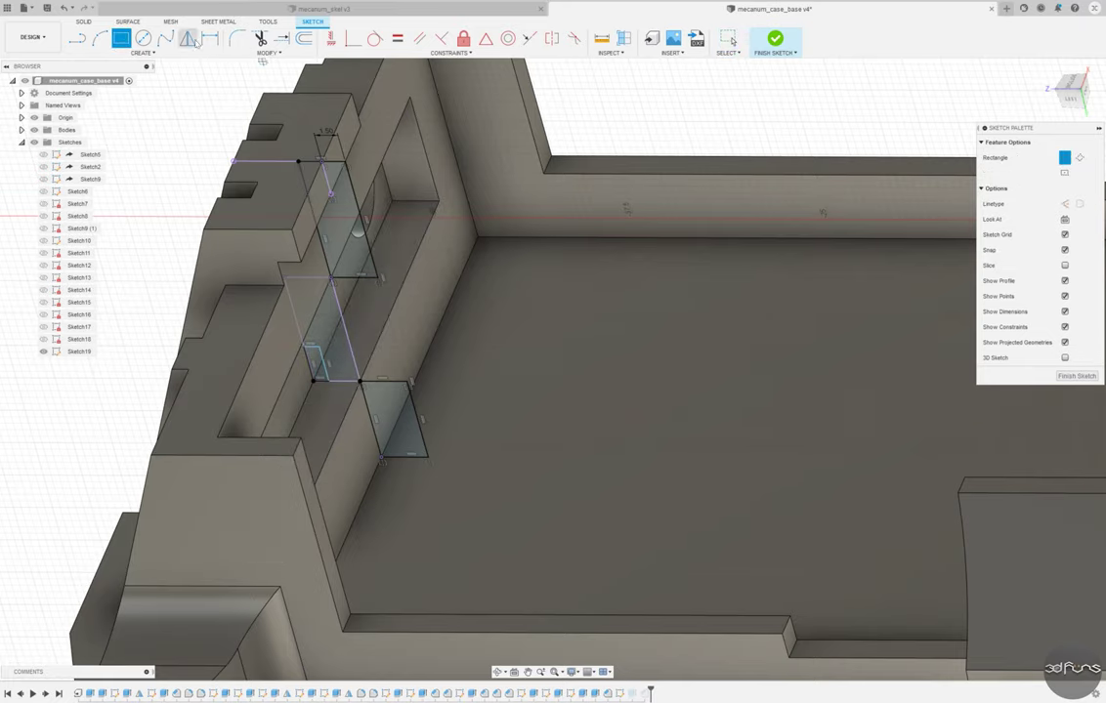
click(209, 38)
click(775, 38)
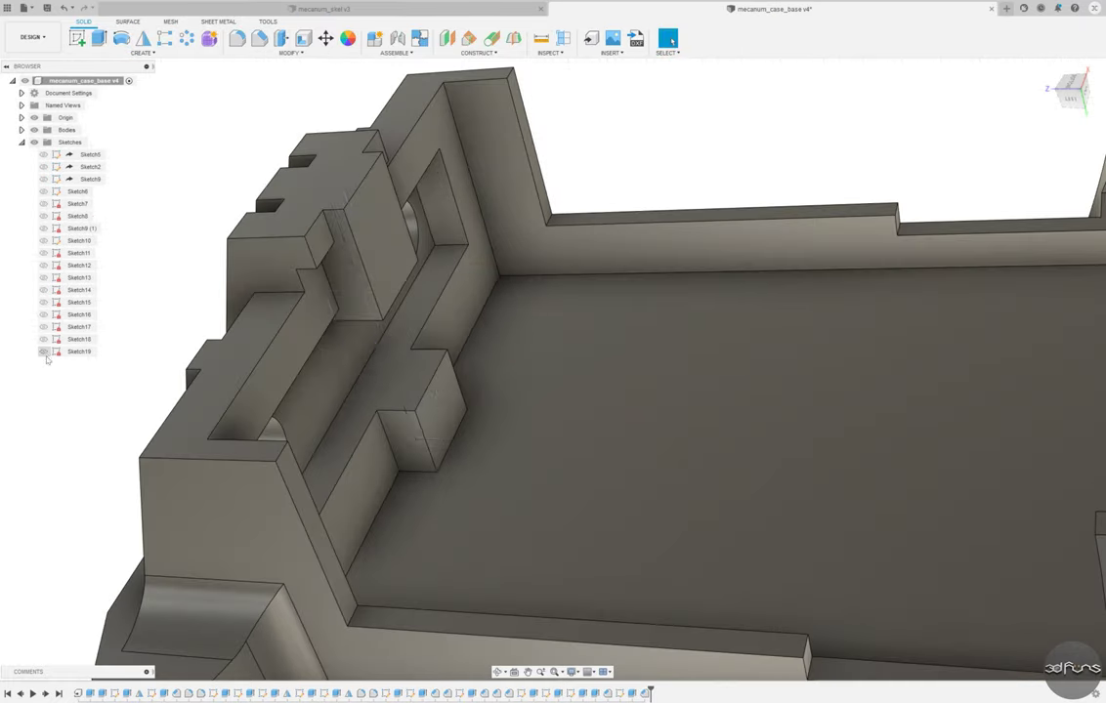
Step: Extrude the new rectangle 3 mm symmetrically and join it to the case base
key(e)
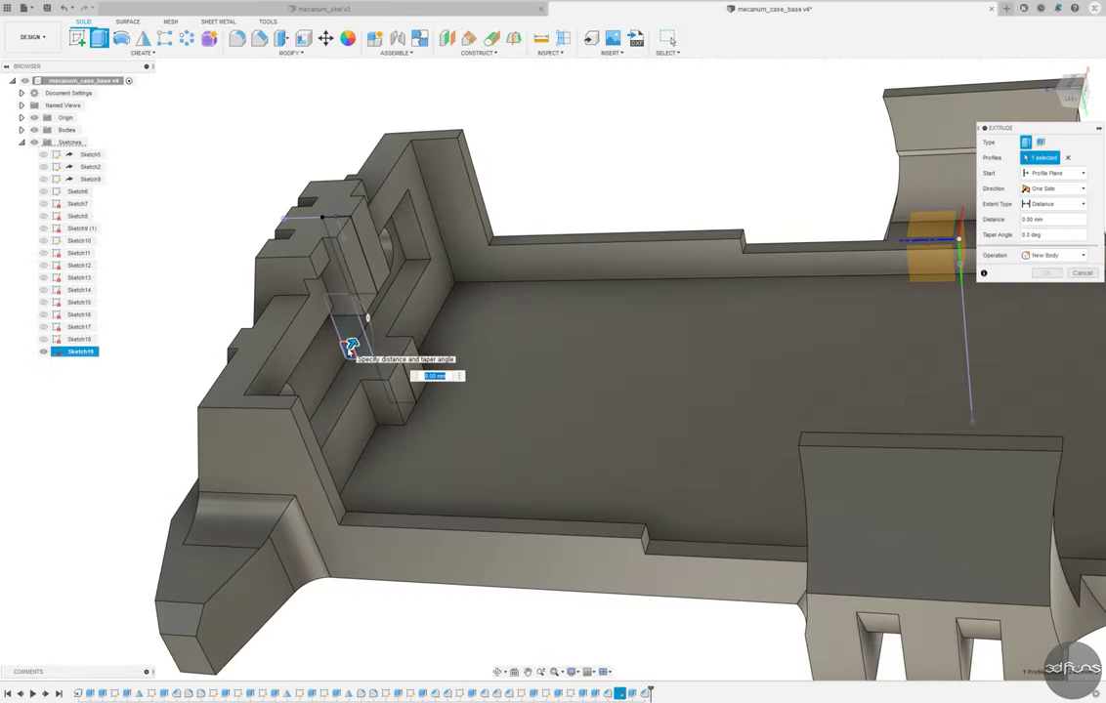
text(3)
click(1054, 189)
click(1047, 223)
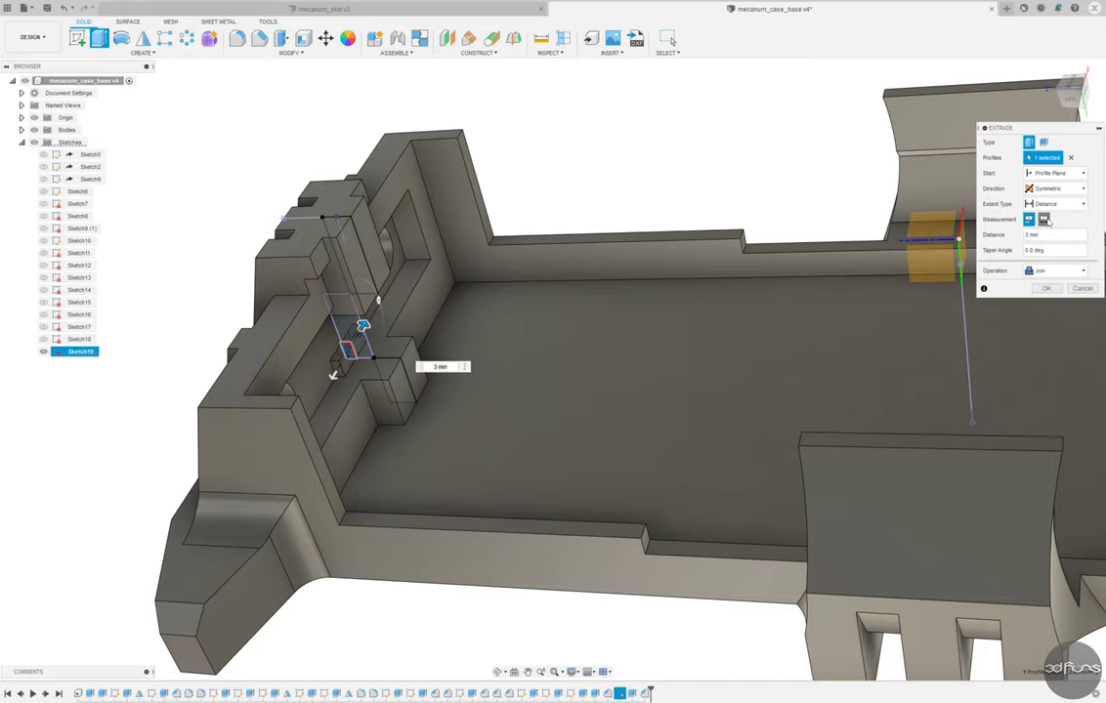
click(1045, 288)
click(1051, 69)
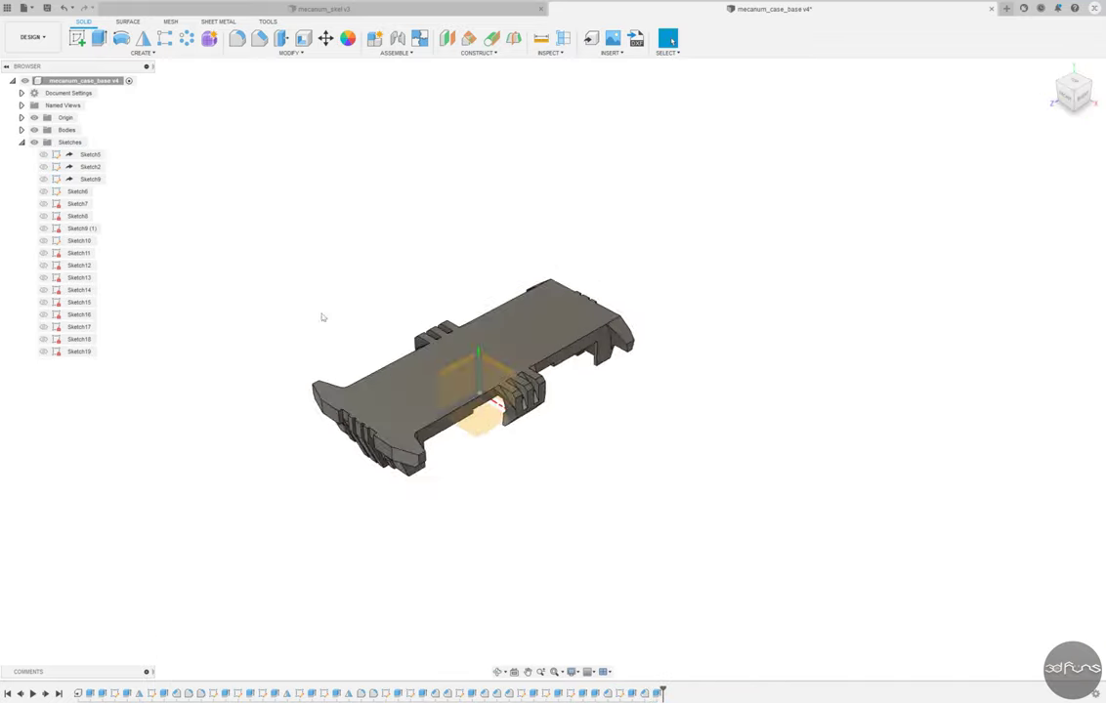
shift+middle_drag(322, 315, 238, 299)
shift+middle_drag(1052, 70, 547, 385)
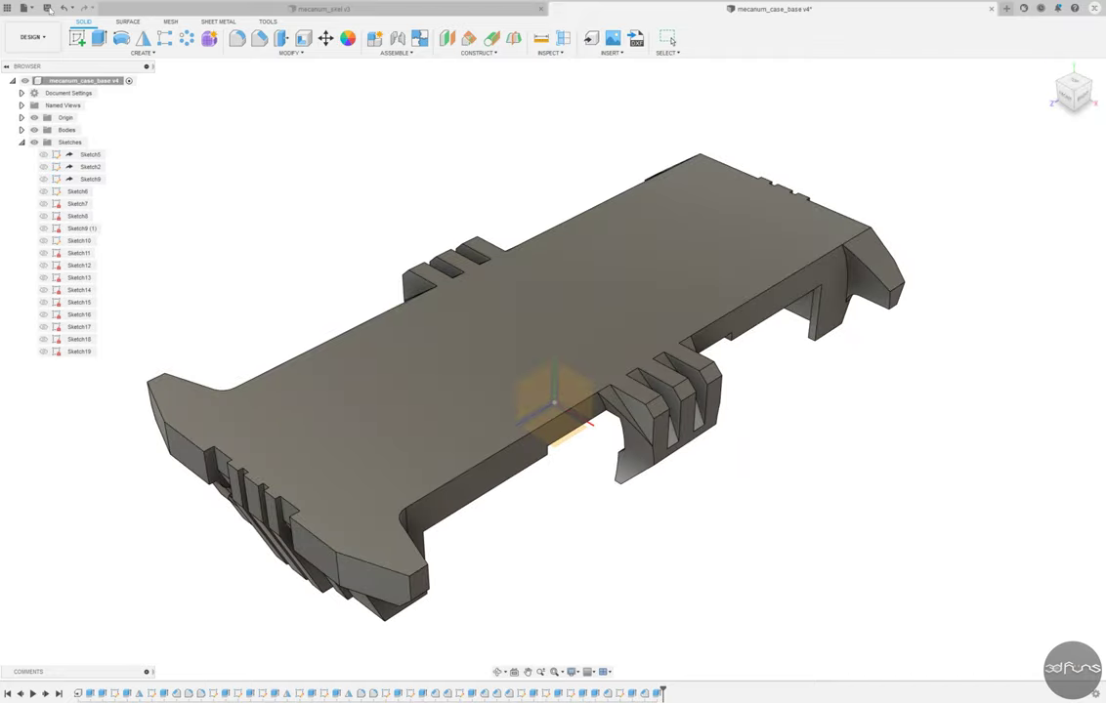
Step: Start a sketch on the case floor and draw two circles along its length
click(547, 386)
key(c)
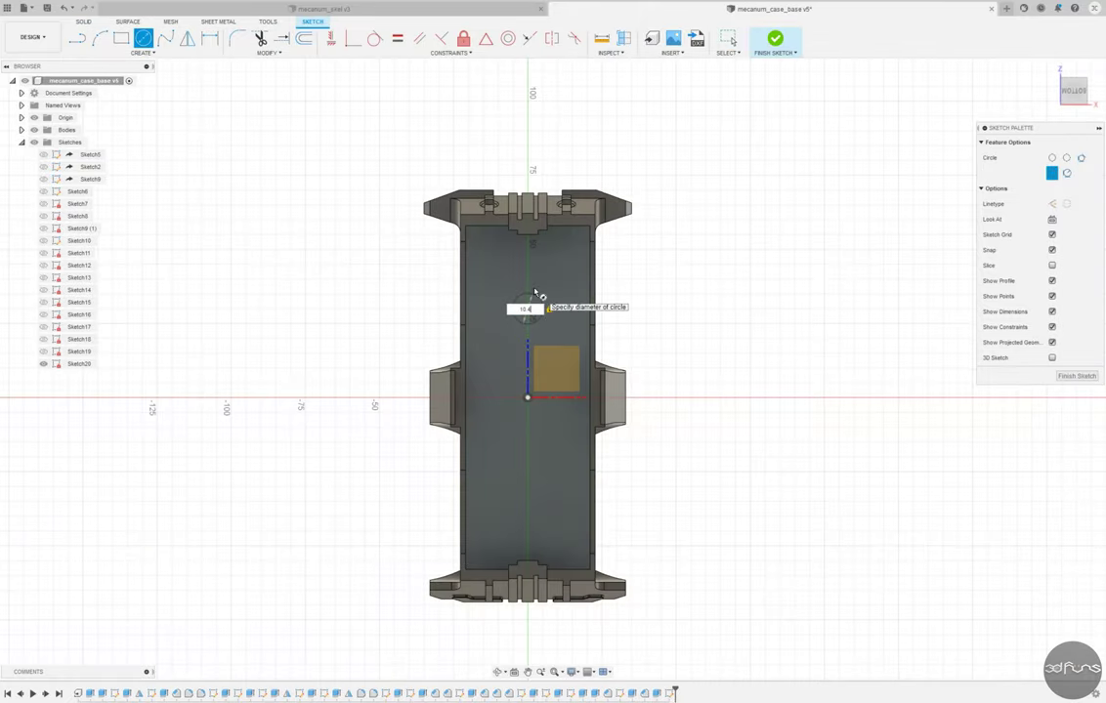
click(535, 293)
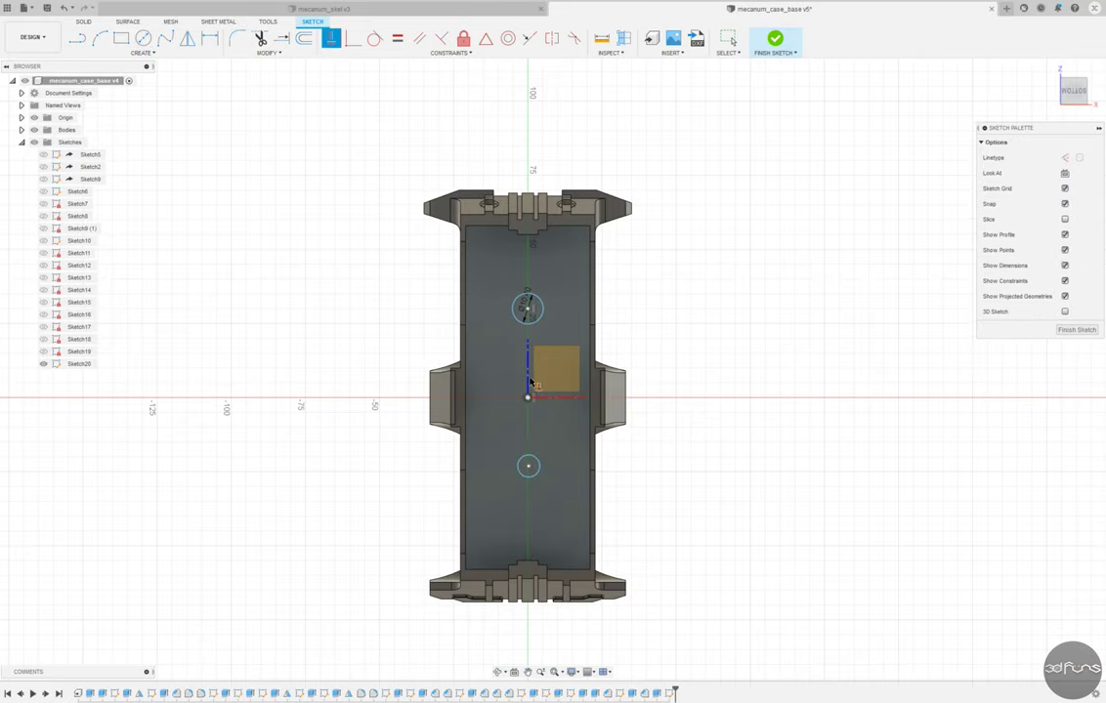
click(210, 42)
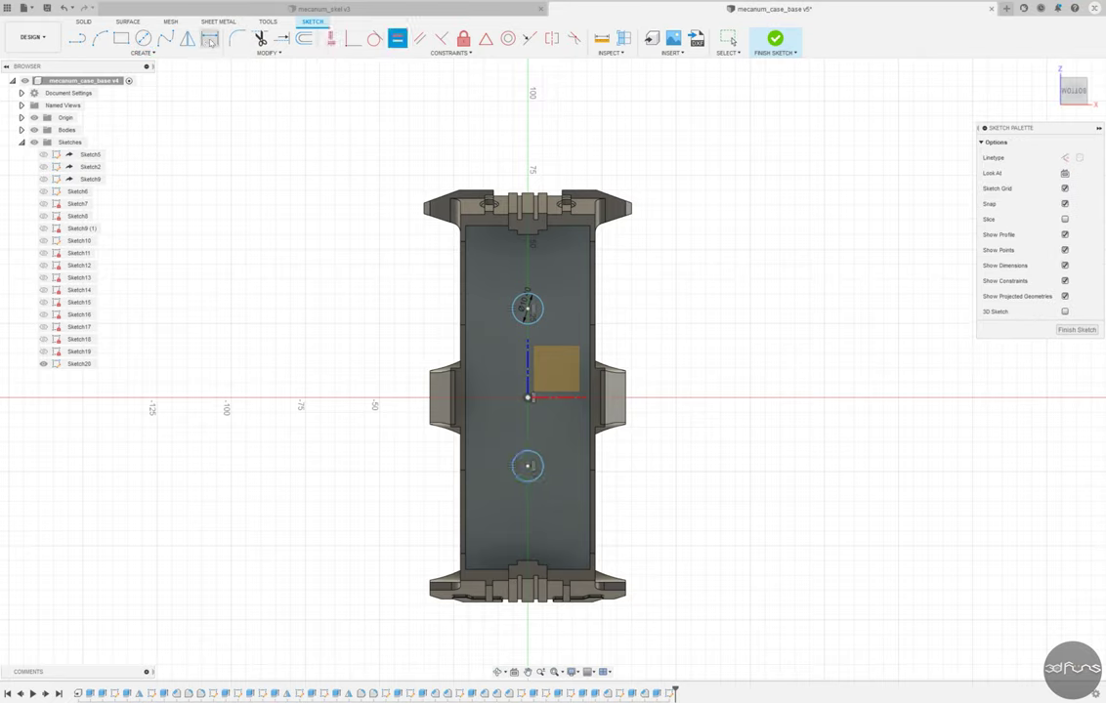
Step: Dimension the circles 35 mm and 30 mm from the origin and finish the sketch
click(537, 318)
click(528, 397)
click(716, 337)
text(35)
key(Return)
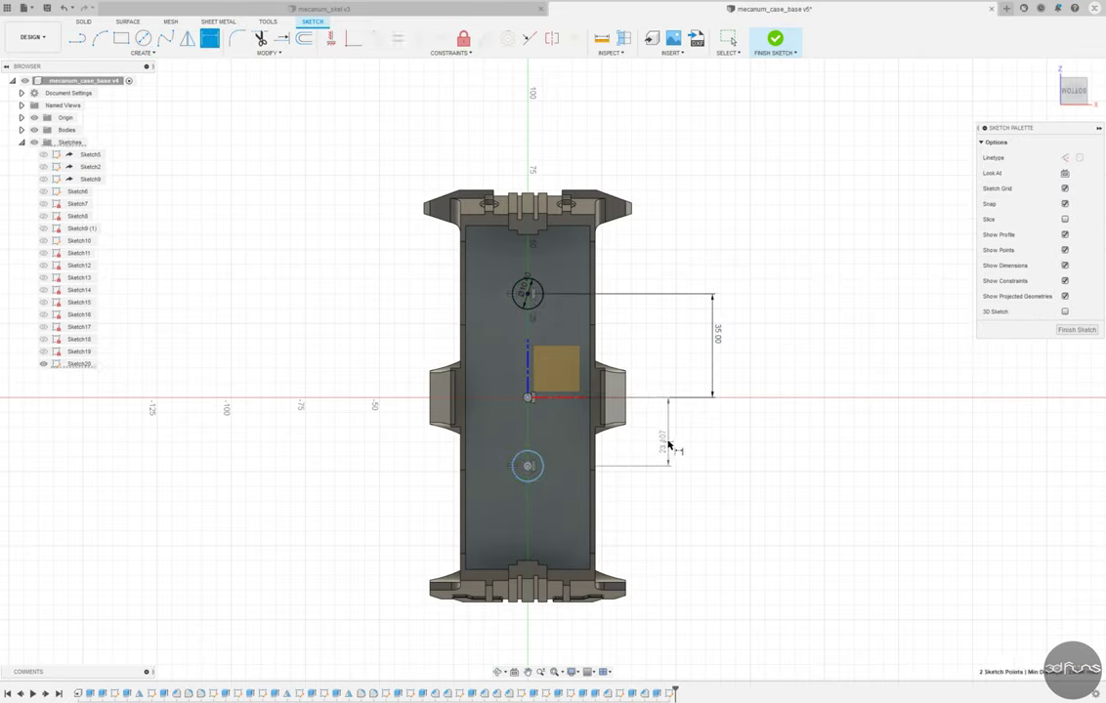
click(716, 444)
text(30)
key(Return)
click(775, 39)
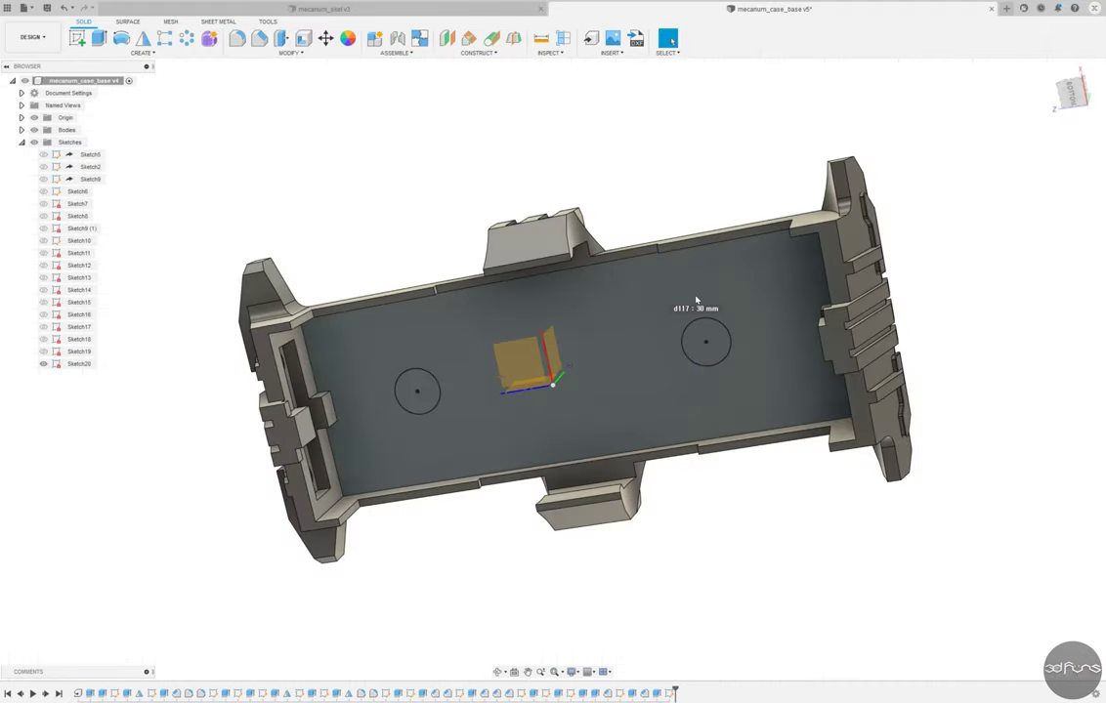
Step: Cut both floor circles -1 mm into the base
key(e)
click(412, 388)
click(714, 401)
text(-1)
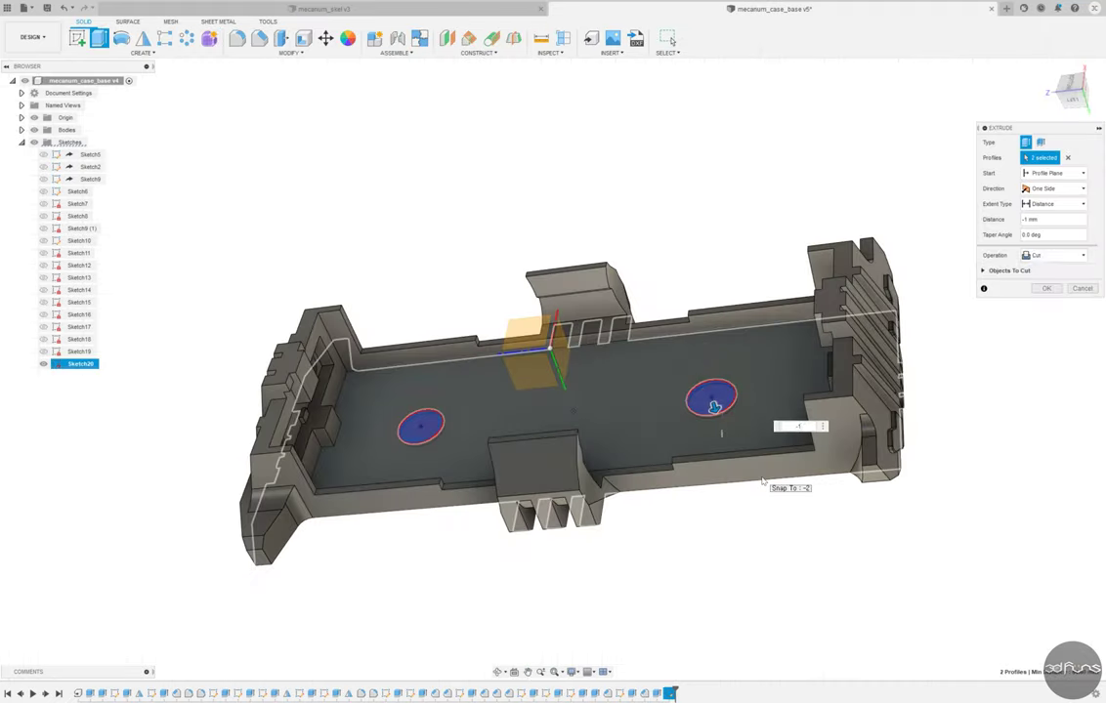
key(Return)
Step: Edit Sketch20 to add larger concentric circles and extrude them as rings
right_click(664, 547)
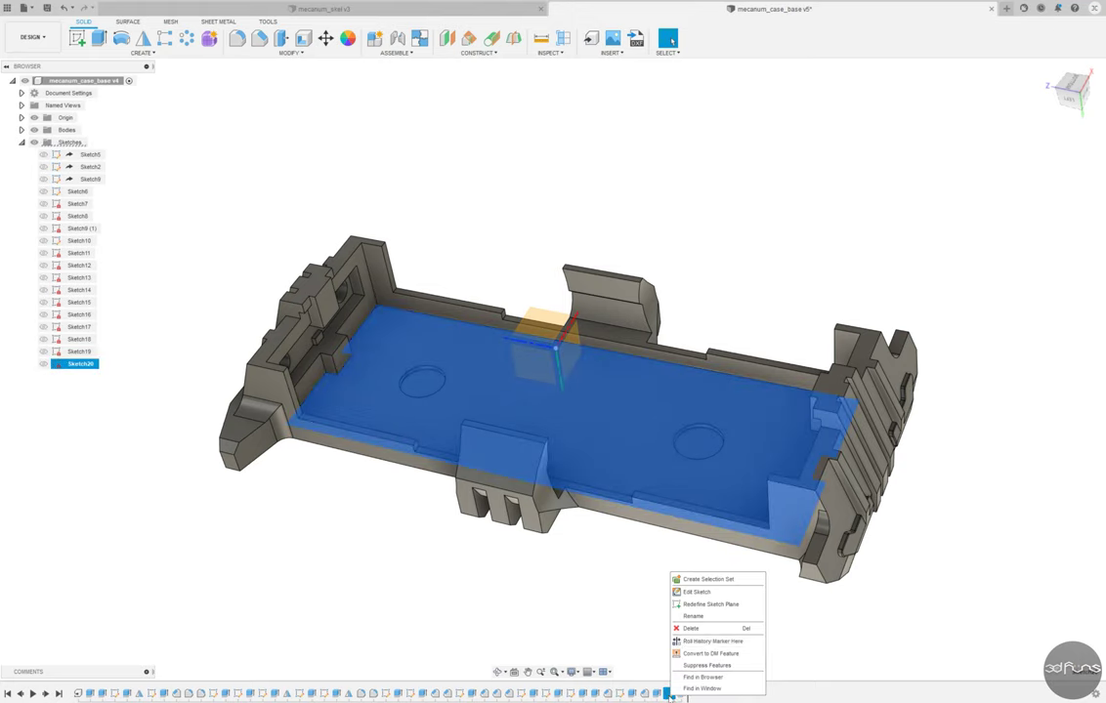
click(698, 595)
key(c)
click(551, 477)
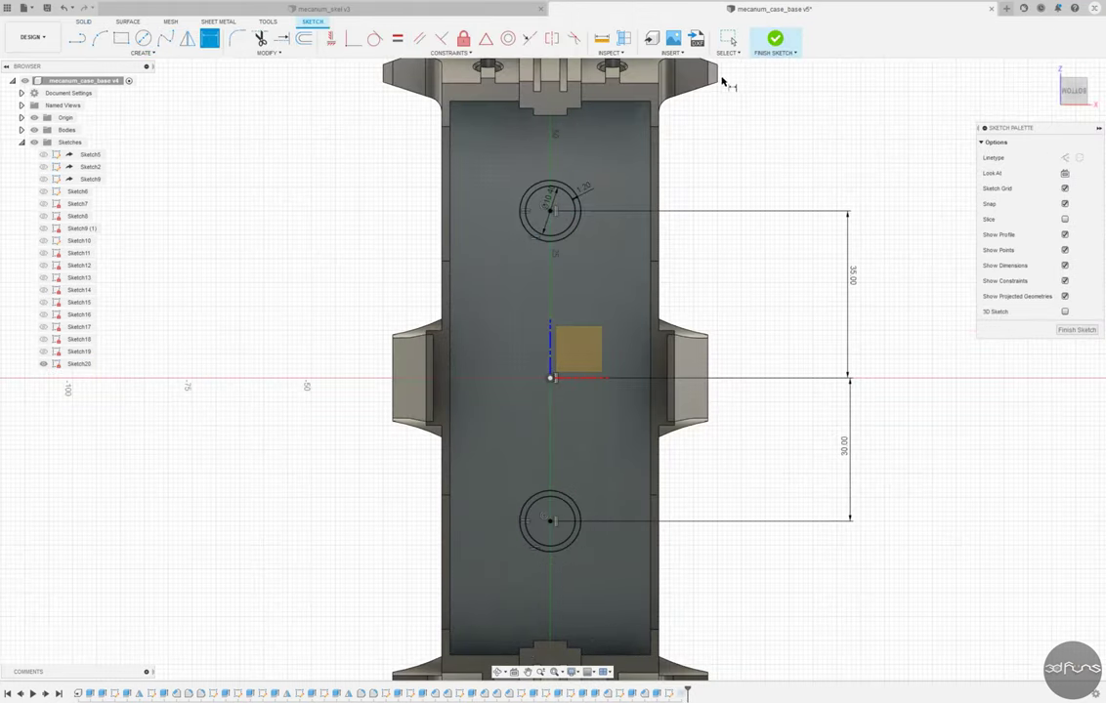
click(774, 39)
key(e)
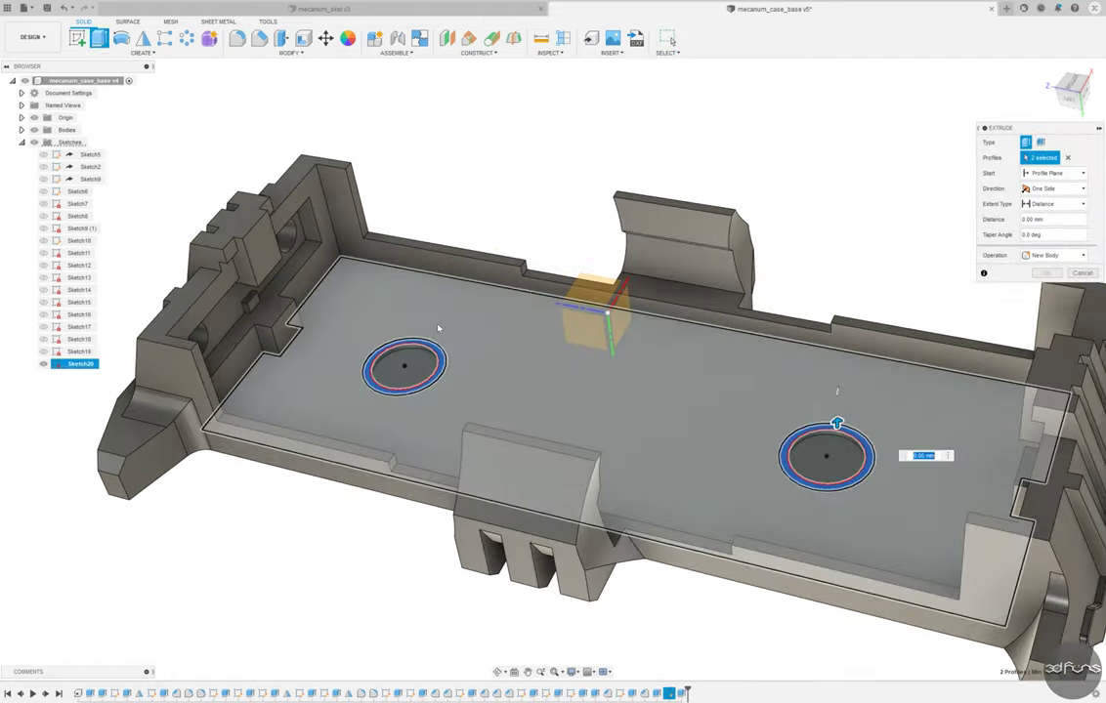
key(Escape)
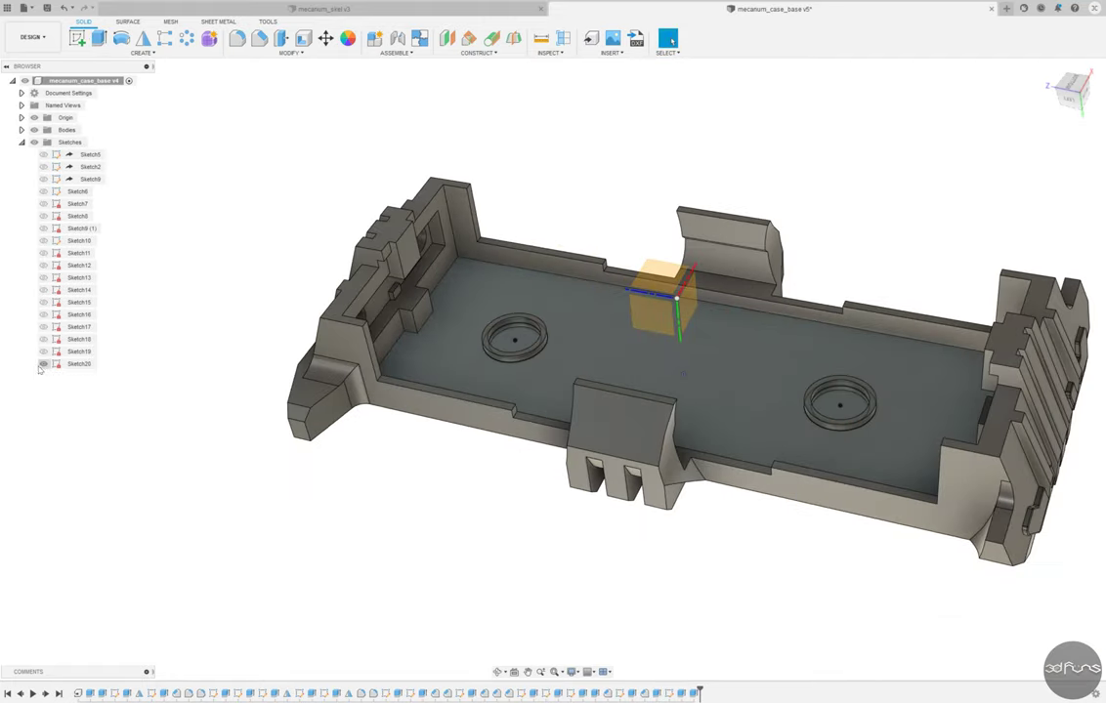
shift+middle_drag(193, 374, 306, 136)
Step: Sketch a slot on the side plane from a rectangle and tangent end arc
click(78, 38)
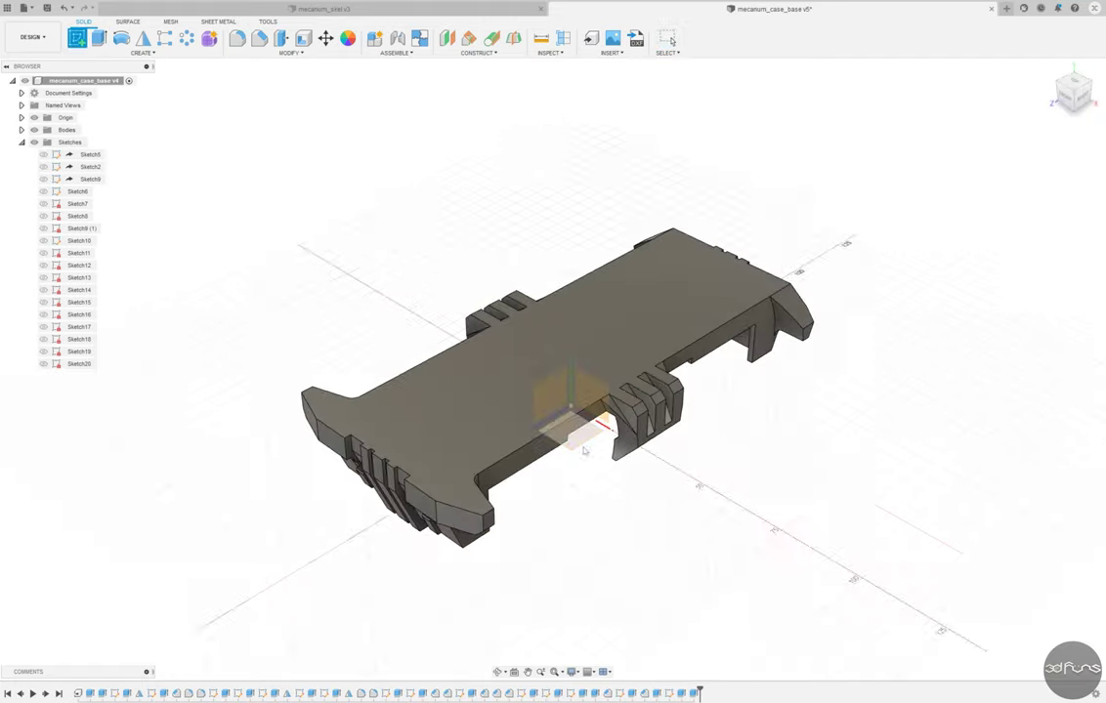
click(553, 378)
scroll(553, 378, up, 10)
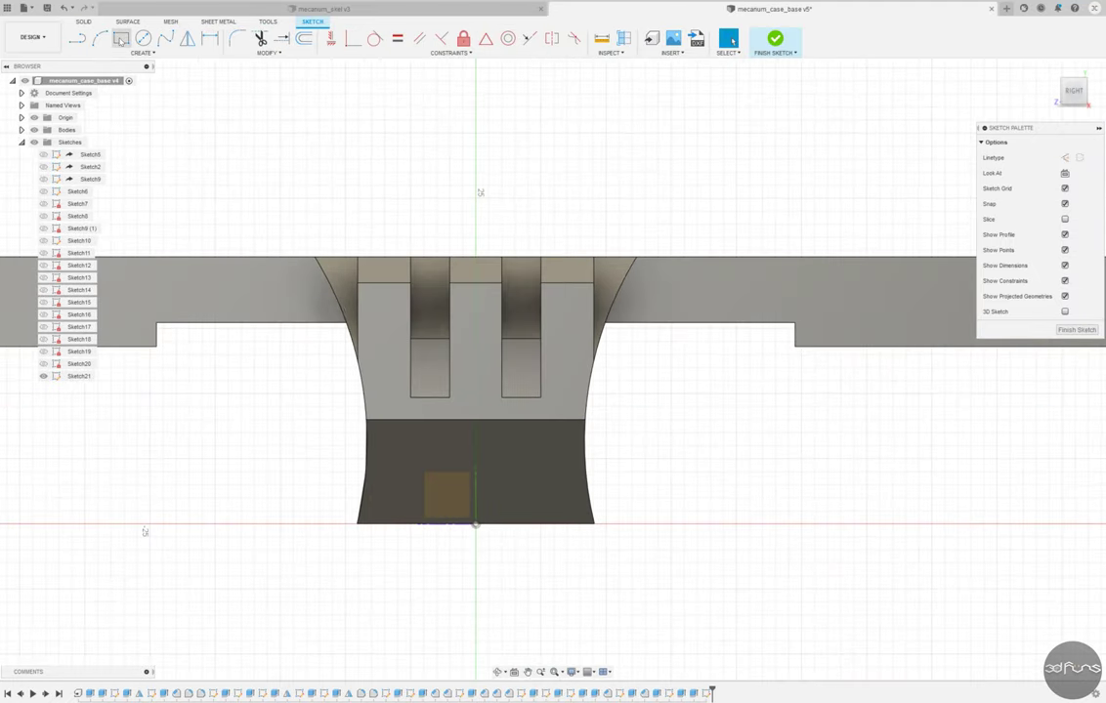
key(r)
click(495, 369)
click(727, 459)
key(a)
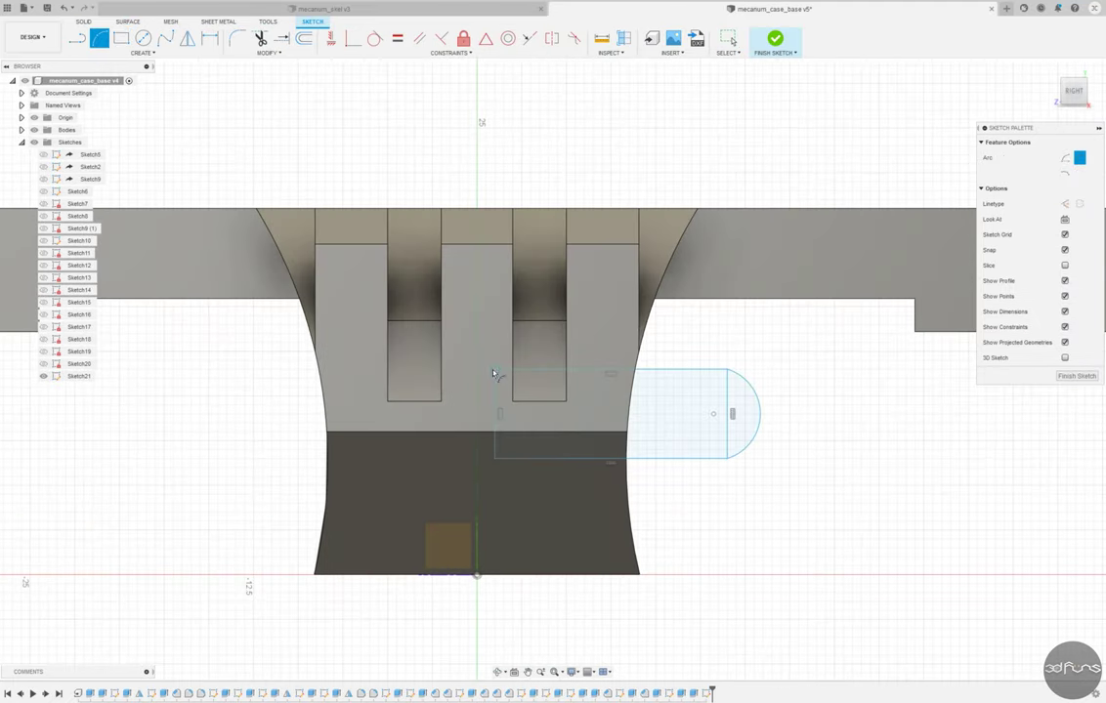
click(458, 432)
key(Escape)
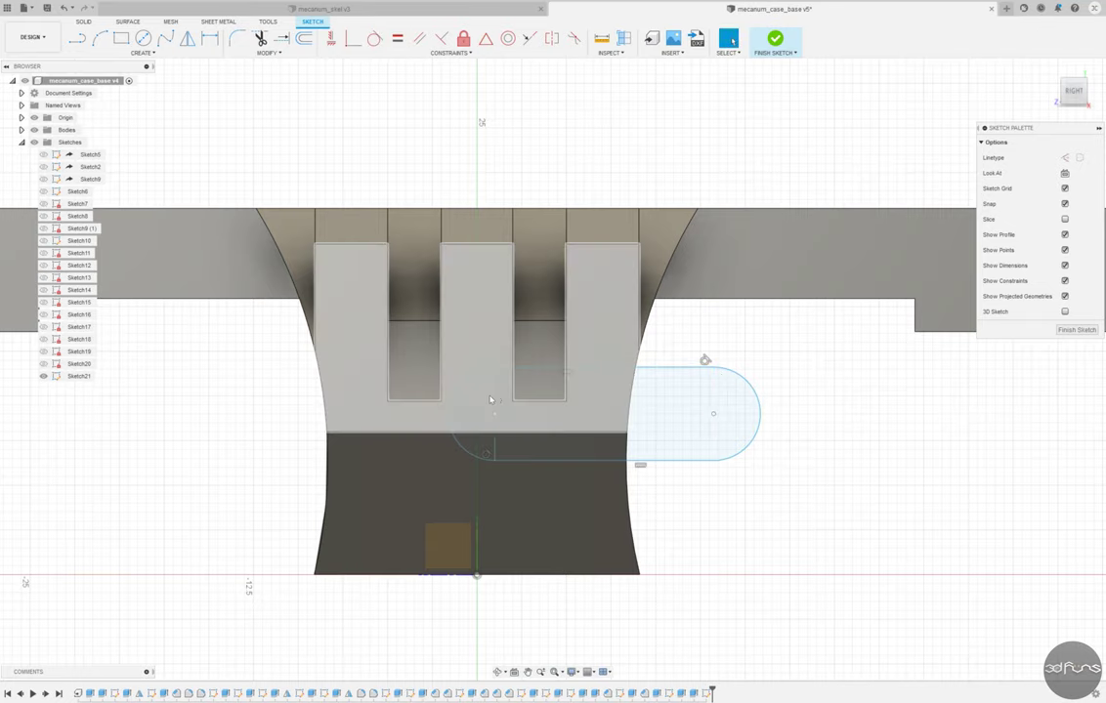
click(374, 38)
click(477, 372)
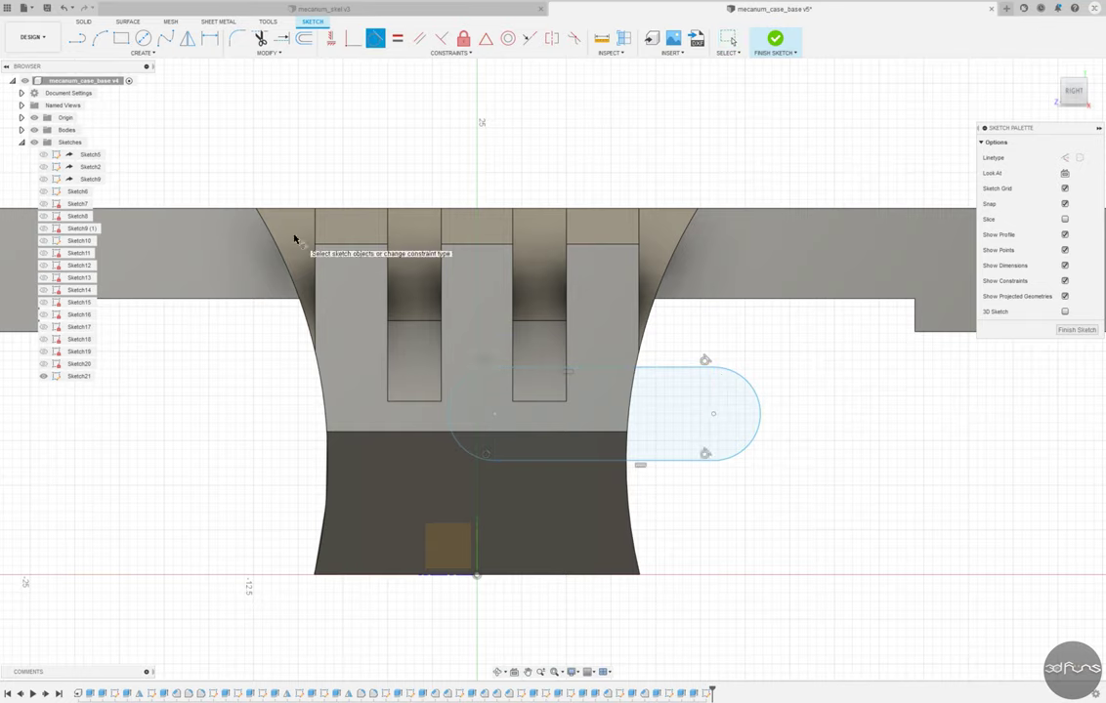
Step: Dimension the slot 8.30 mm tall and 2.70 mm from the origin
key(d)
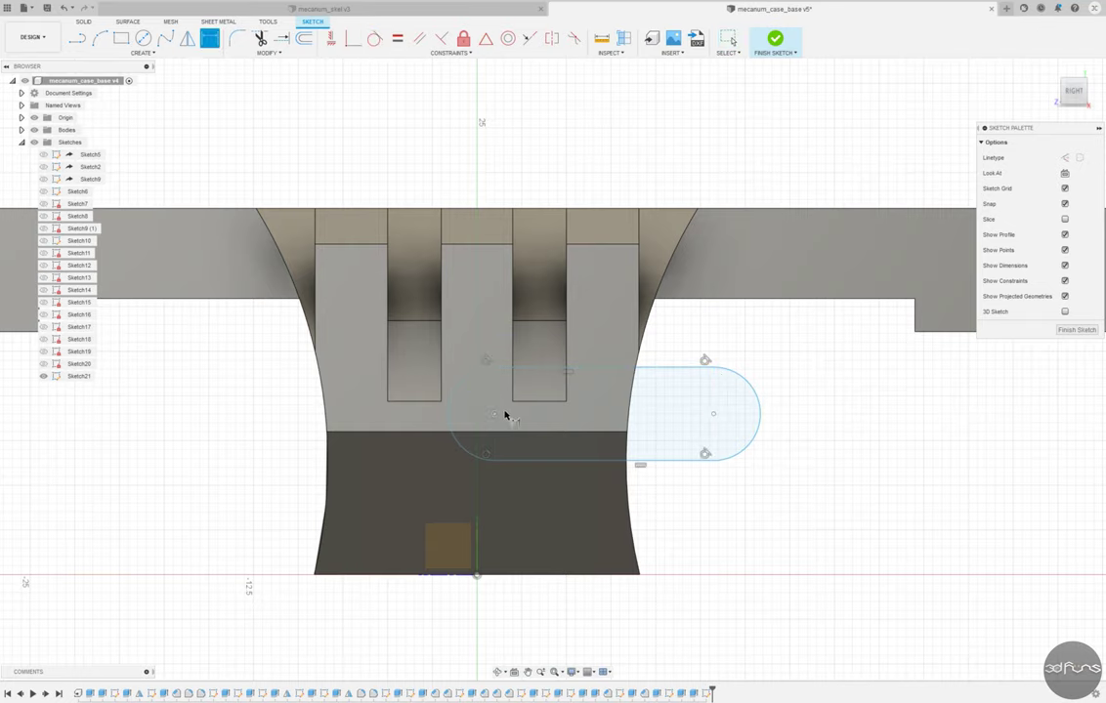
click(713, 414)
click(617, 400)
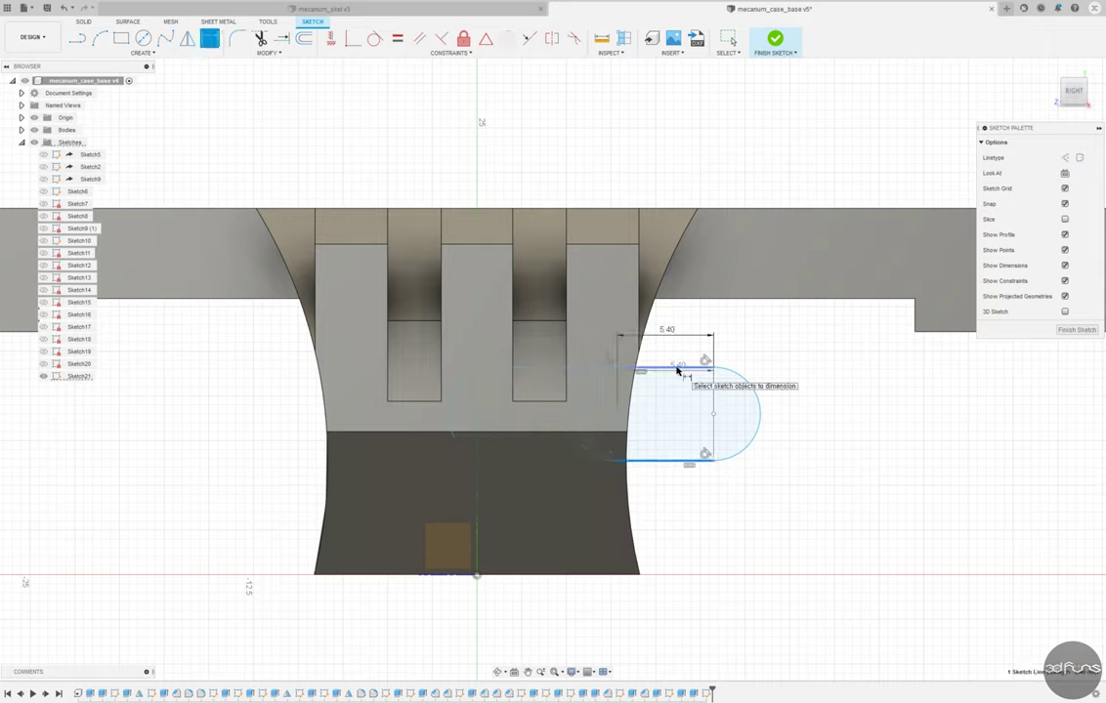
click(826, 414)
text(8.3)
key(Return)
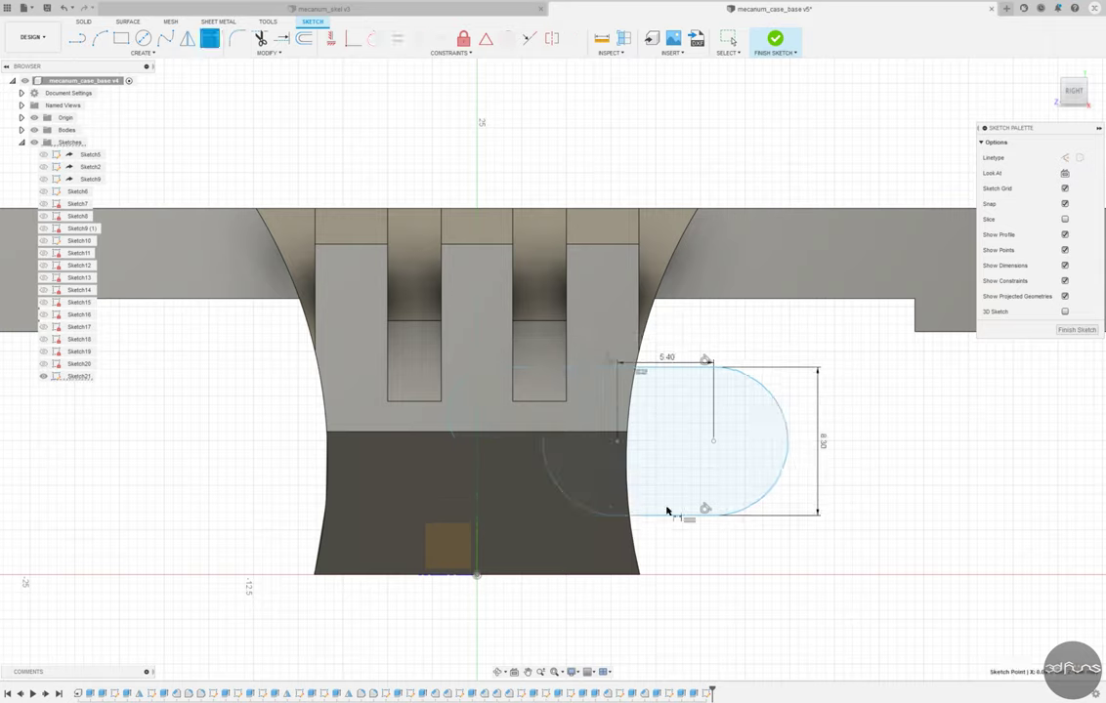
click(616, 493)
click(477, 574)
click(558, 617)
key(Return)
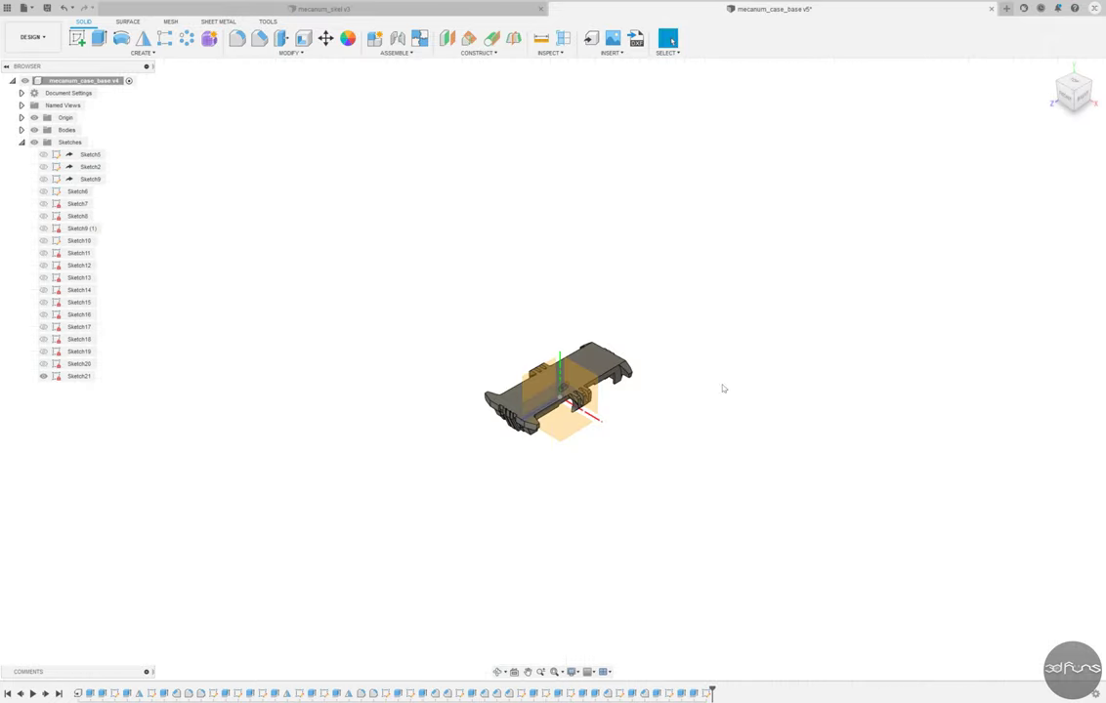
Step: Finish the side slot sketch and extrude the slot
key(e)
key(Return)
mouse_move(508, 407)
shift+middle_down()
mouse_move(567, 408)
mouse_move(624, 285)
mouse_move(638, 503)
mouse_move(538, 471)
mouse_move(547, 459)
mouse_move(112, 98)
shift+middle_up()
Step: Start a sketch on the base floor and draw a thin rectangle along an end wall
click(76, 37)
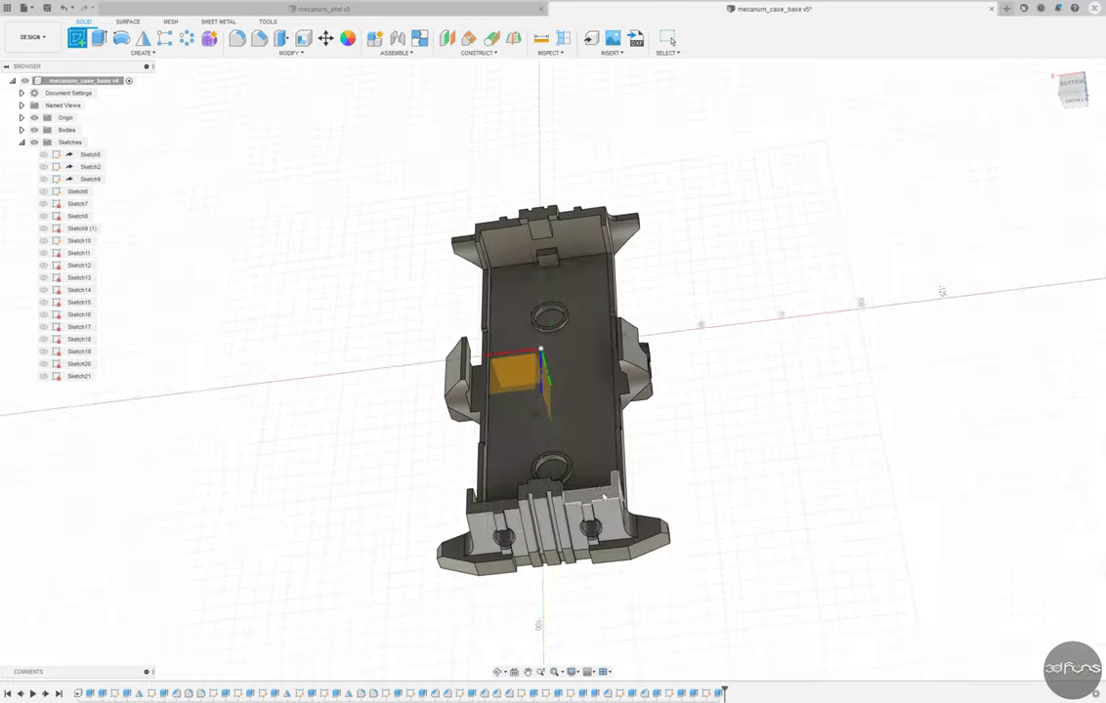
click(535, 396)
scroll(623, 437, up, 3)
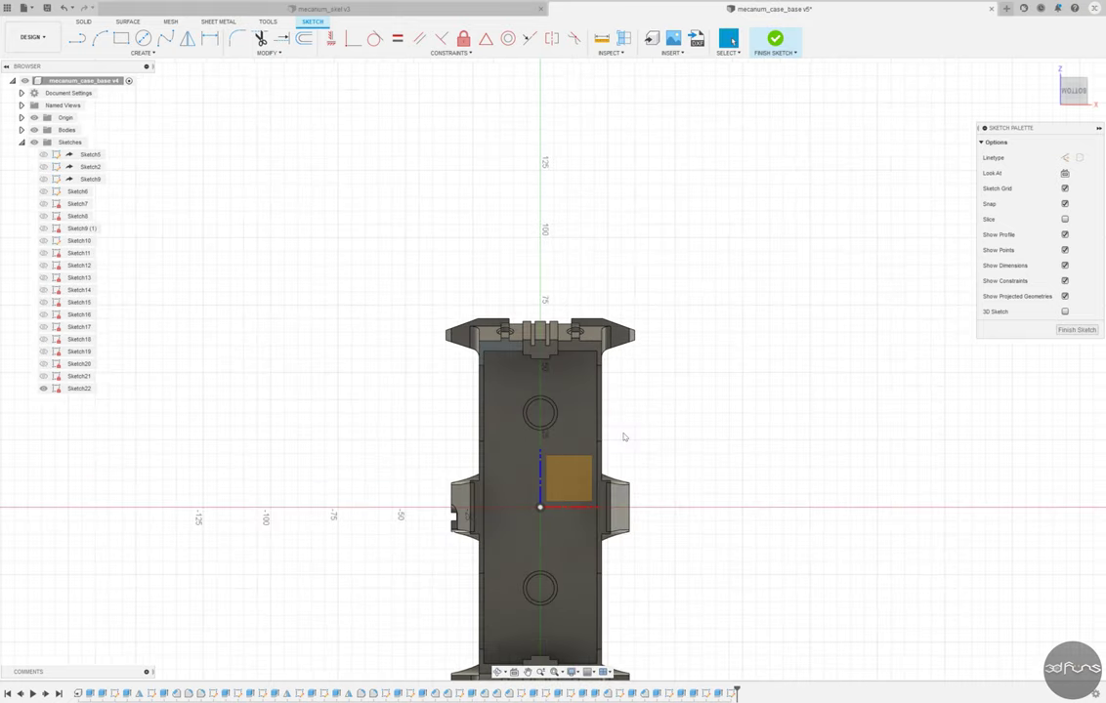
scroll(629, 379, up, 3)
scroll(547, 390, up, 2)
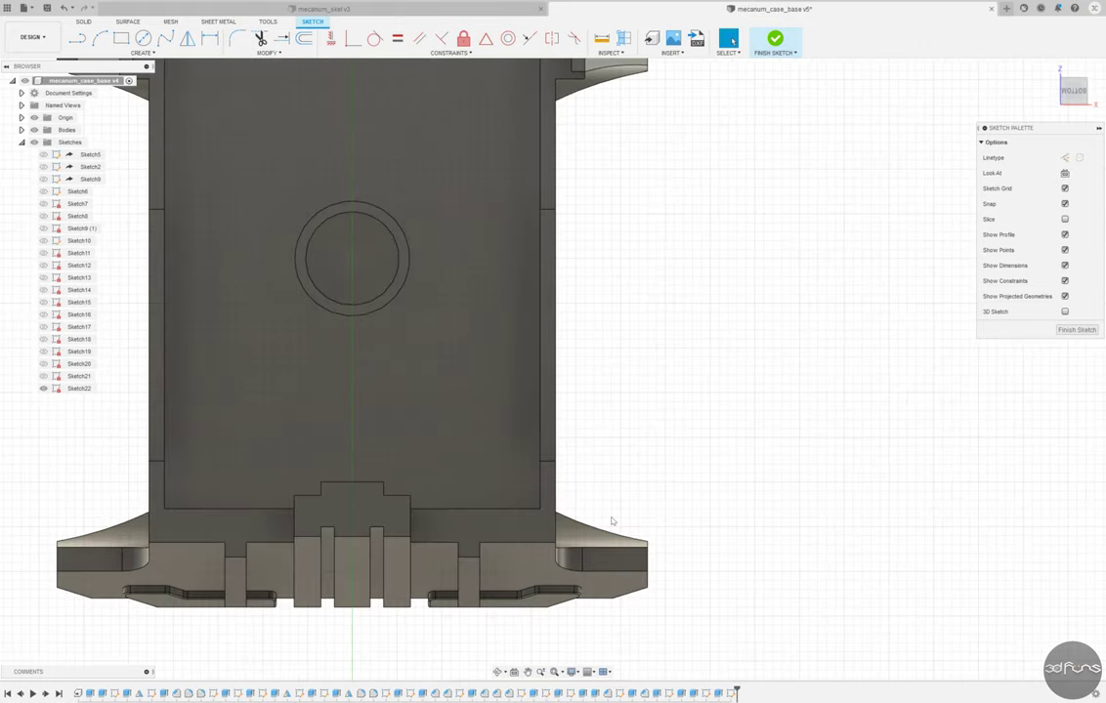
scroll(469, 390, up, 3)
key(r)
click(461, 389)
click(481, 484)
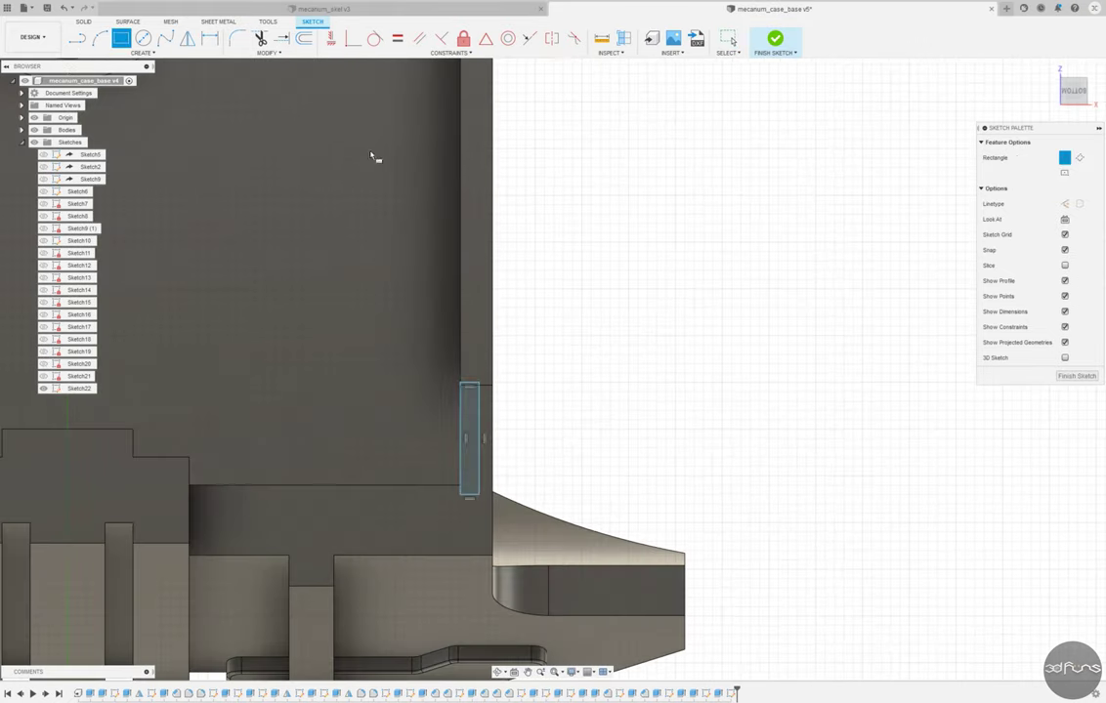
key(Escape)
Step: Dimension the rectangle's gap to the wall as 1.20 mm
scroll(444, 487, up, 2)
scroll(445, 420, up, 2)
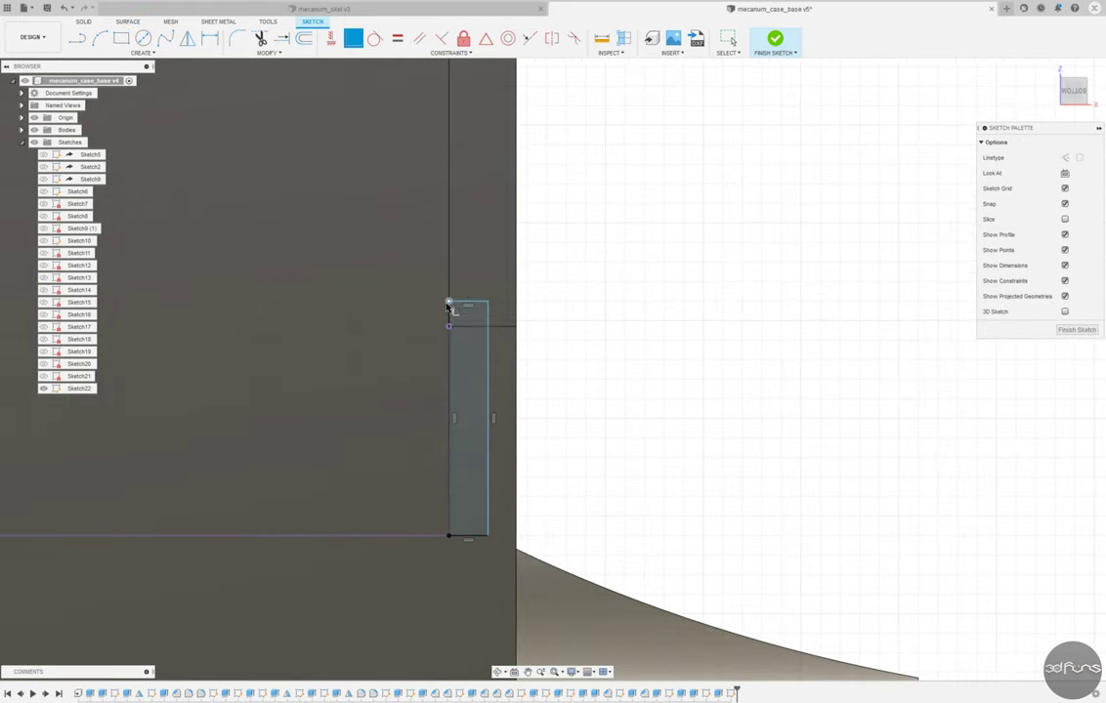
scroll(626, 449, down, 2)
scroll(635, 410, down, 1)
scroll(574, 389, up, 1)
click(567, 391)
click(637, 333)
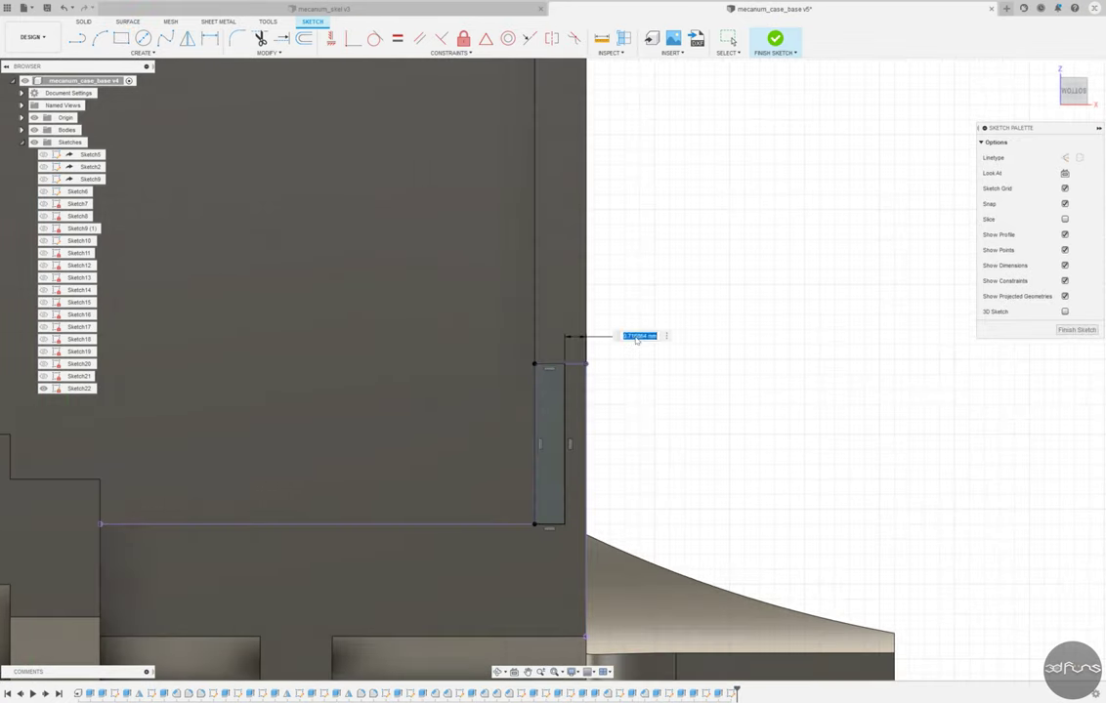
text(1.2)
key(Return)
Step: Mirror the thin rectangle to the opposite side
key(Escape)
drag(506, 338, 561, 558)
scroll(690, 474, down, 5)
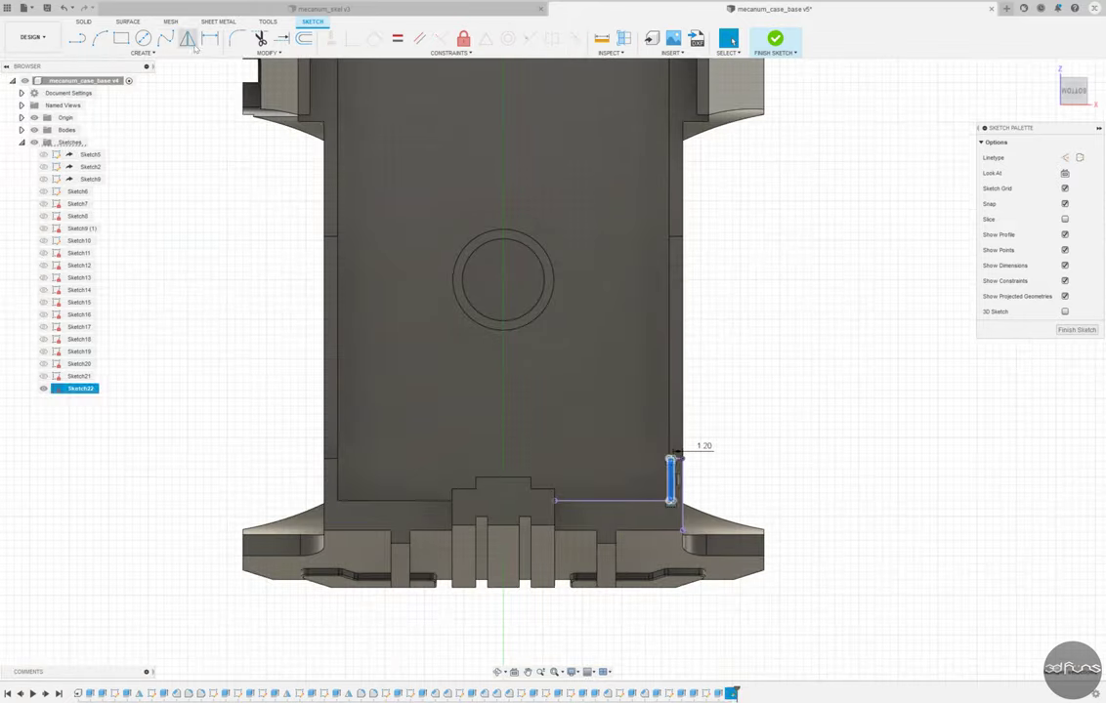
click(186, 38)
click(915, 176)
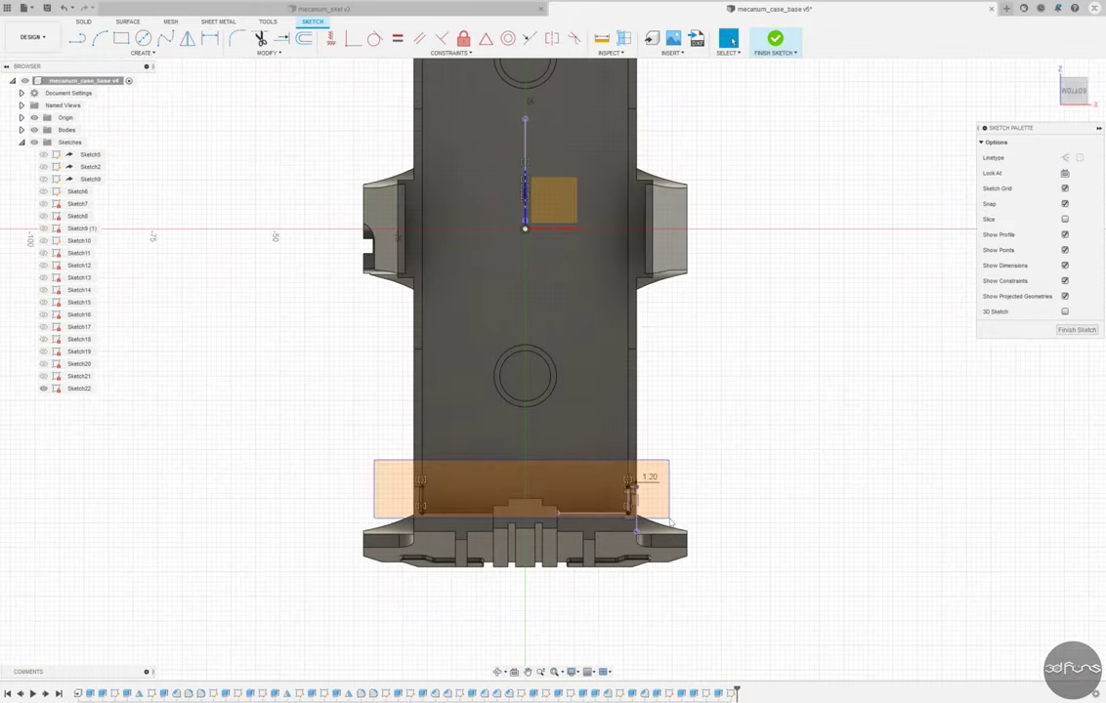
scroll(635, 503, up, 5)
scroll(379, 419, up, 2)
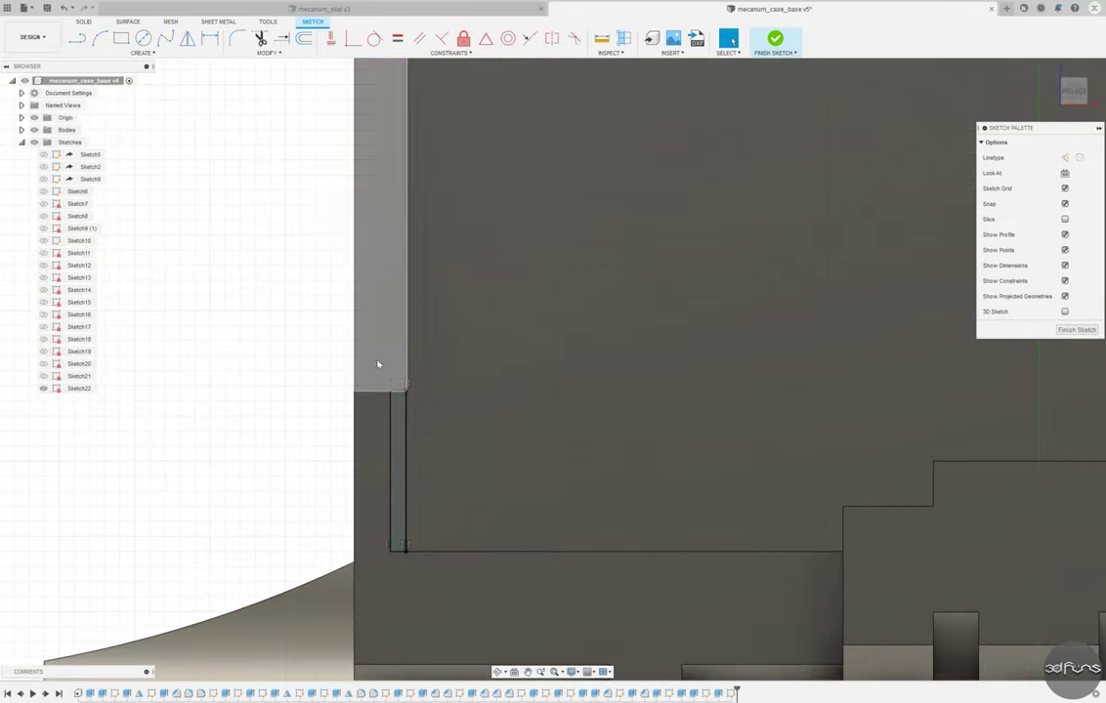
Step: Mirror the rectangles about the vertical centre line to the other end wall
drag(378, 365, 415, 562)
scroll(415, 562, down, 5)
click(186, 38)
scroll(431, 183, down, 2)
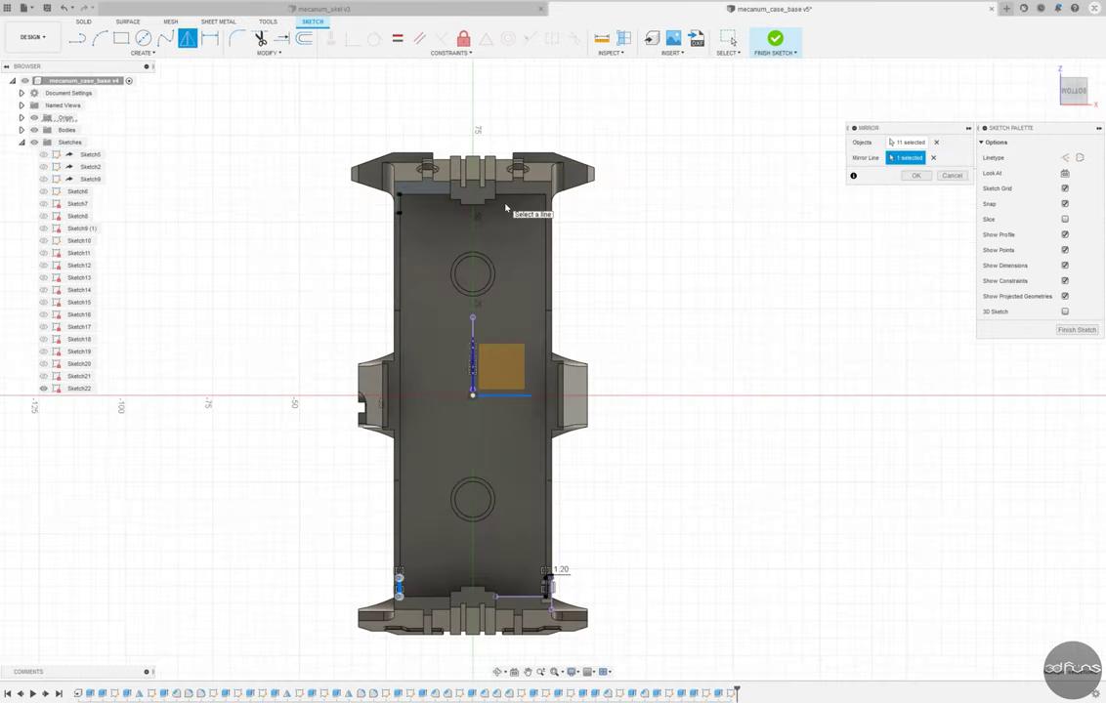
click(468, 323)
scroll(605, 584, up, 3)
scroll(548, 538, up, 3)
scroll(571, 431, up, 2)
scroll(571, 430, down, 2)
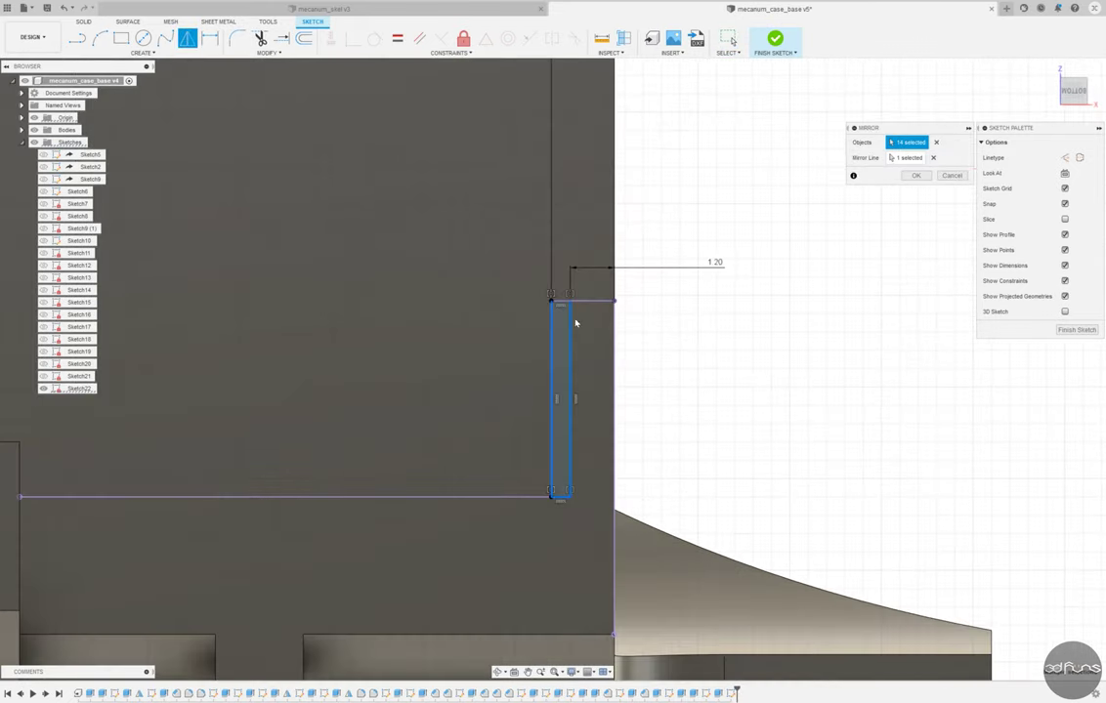
scroll(575, 315, down, 5)
click(915, 176)
Step: Finish Sketch22 and select the thin rectangle profiles for extrusion
click(774, 39)
key(e)
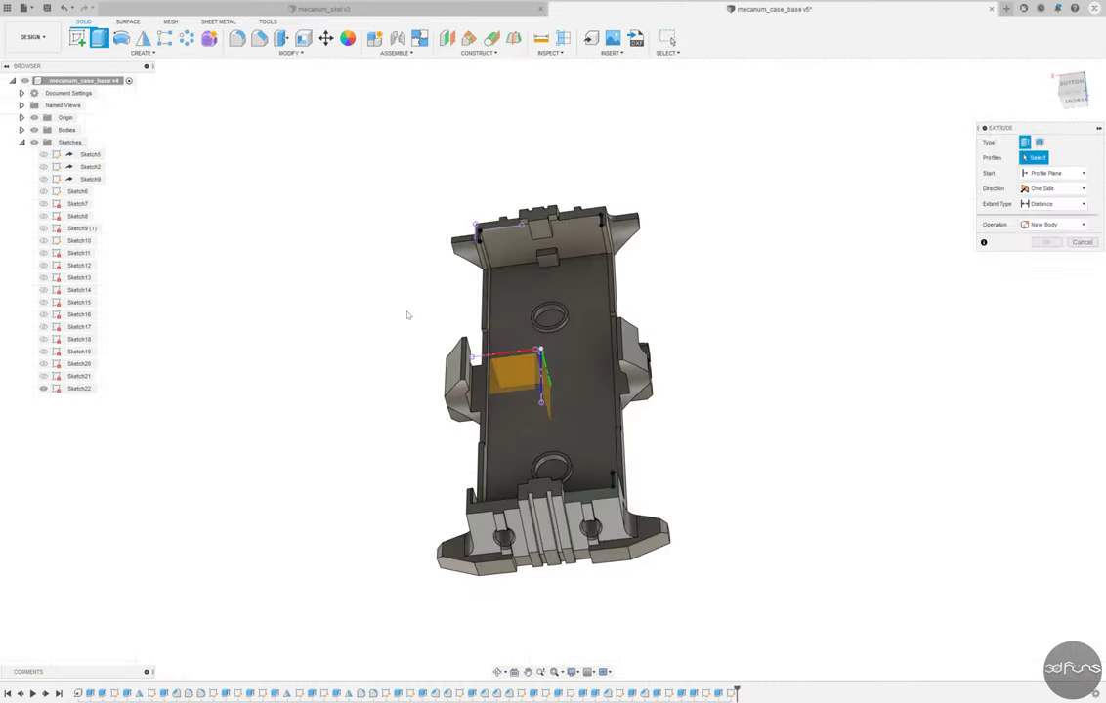
scroll(469, 290, up, 5)
click(365, 247)
click(824, 168)
scroll(684, 391, down, 3)
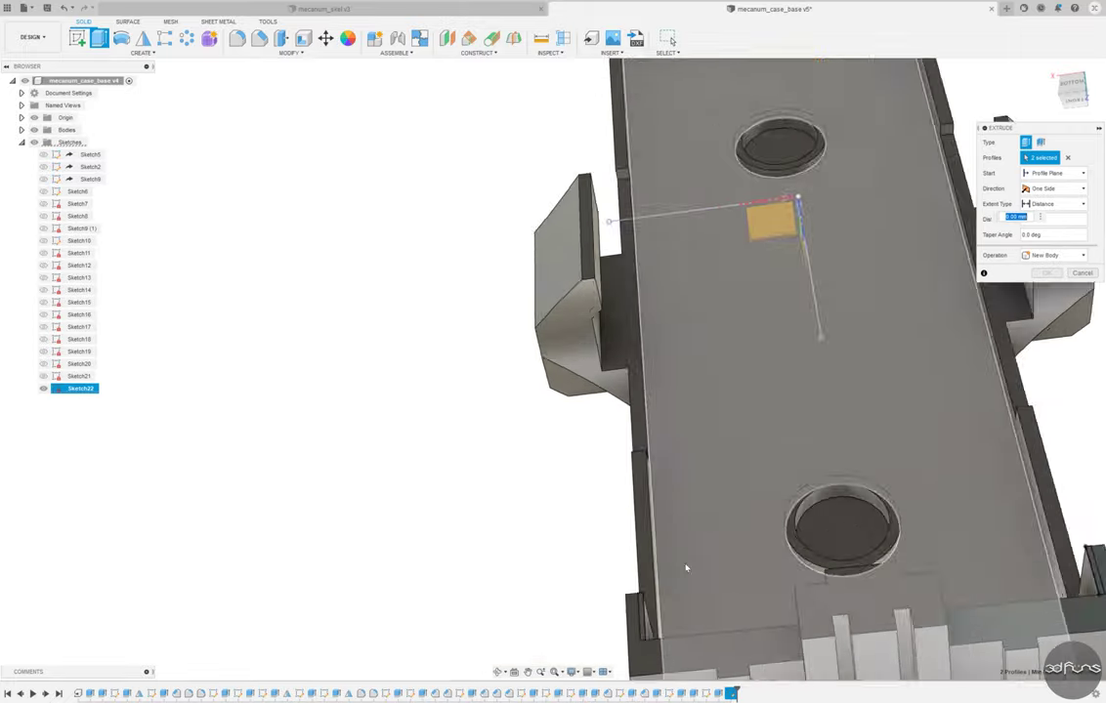
scroll(745, 549, down, 3)
scroll(744, 549, up, 5)
Step: Extrude the profiles To Object, up to the wall top face
click(1055, 203)
click(1044, 231)
shift+middle_drag(684, 391, 766, 404)
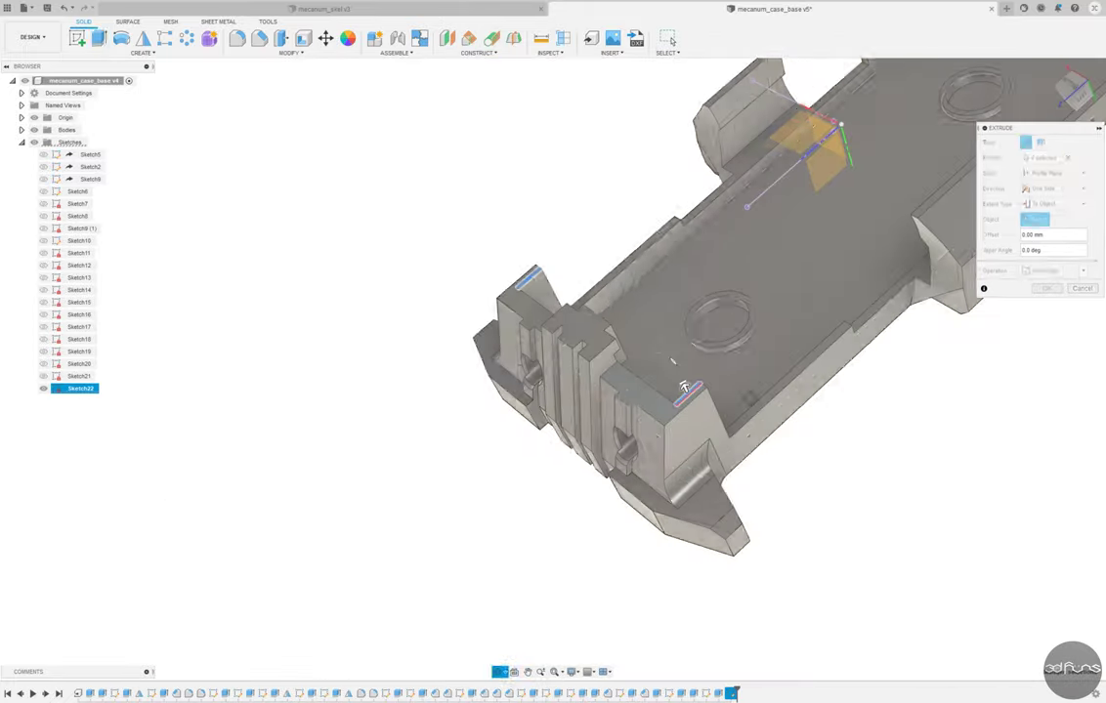
click(765, 403)
key(Escape)
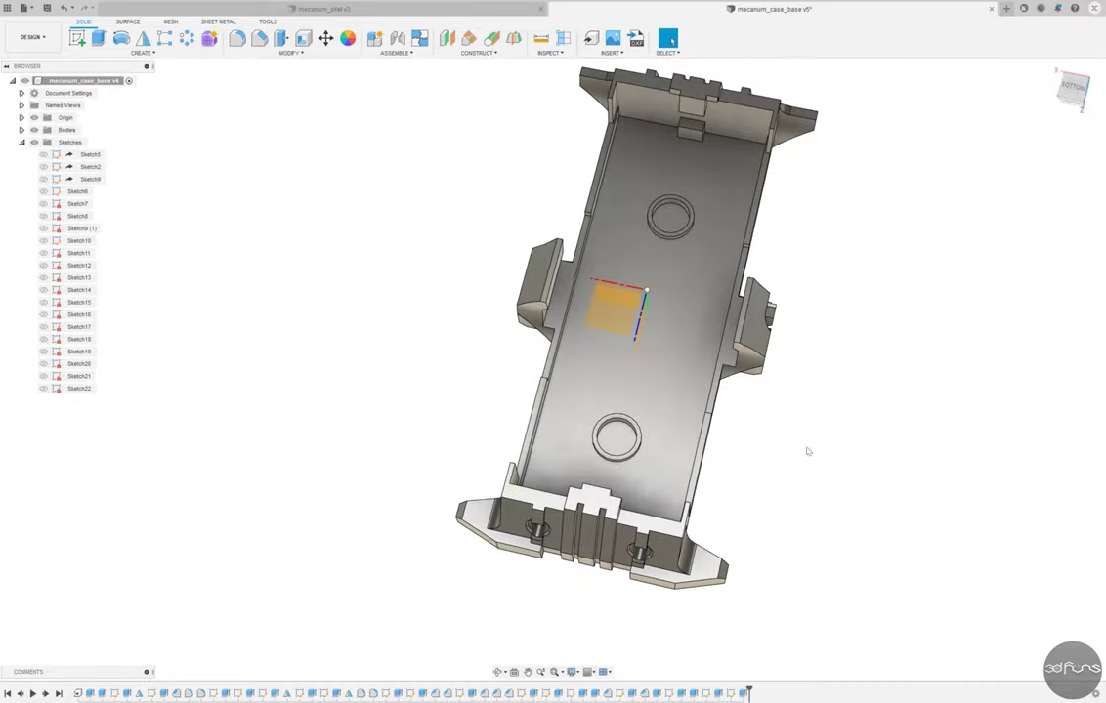
click(237, 38)
mouse_move(606, 489)
shift+middle_down()
mouse_move(651, 551)
mouse_move(486, 357)
shift+middle_up()
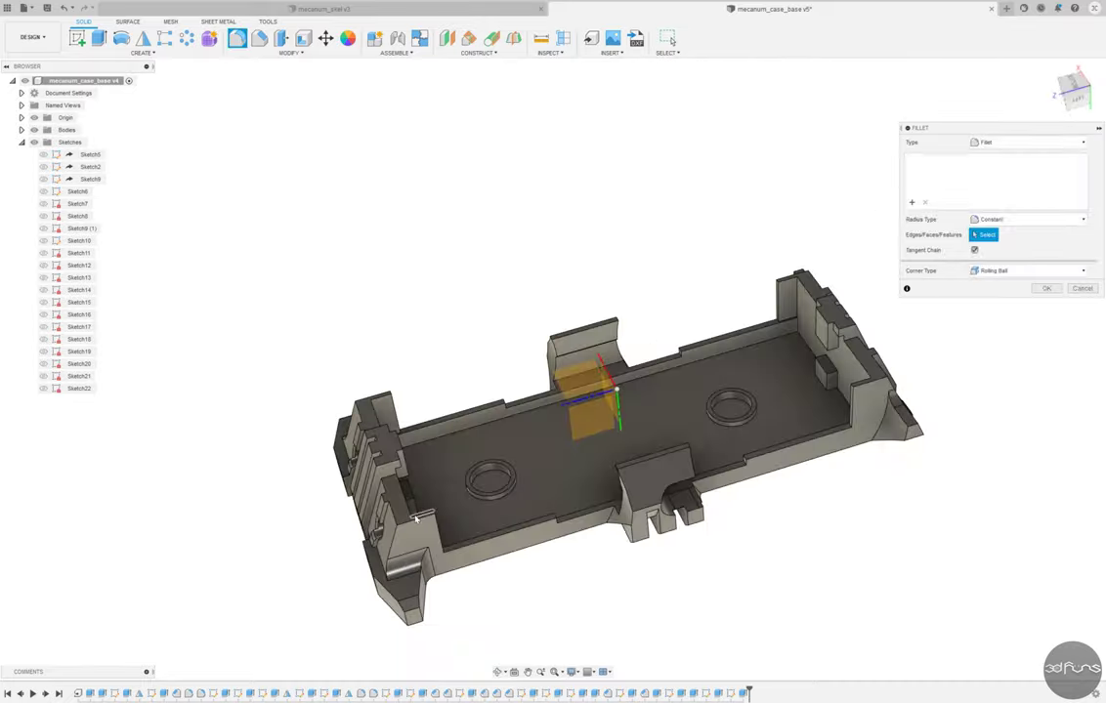
Step: Fillet the inner wall top edges at both ends
click(415, 519)
click(372, 391)
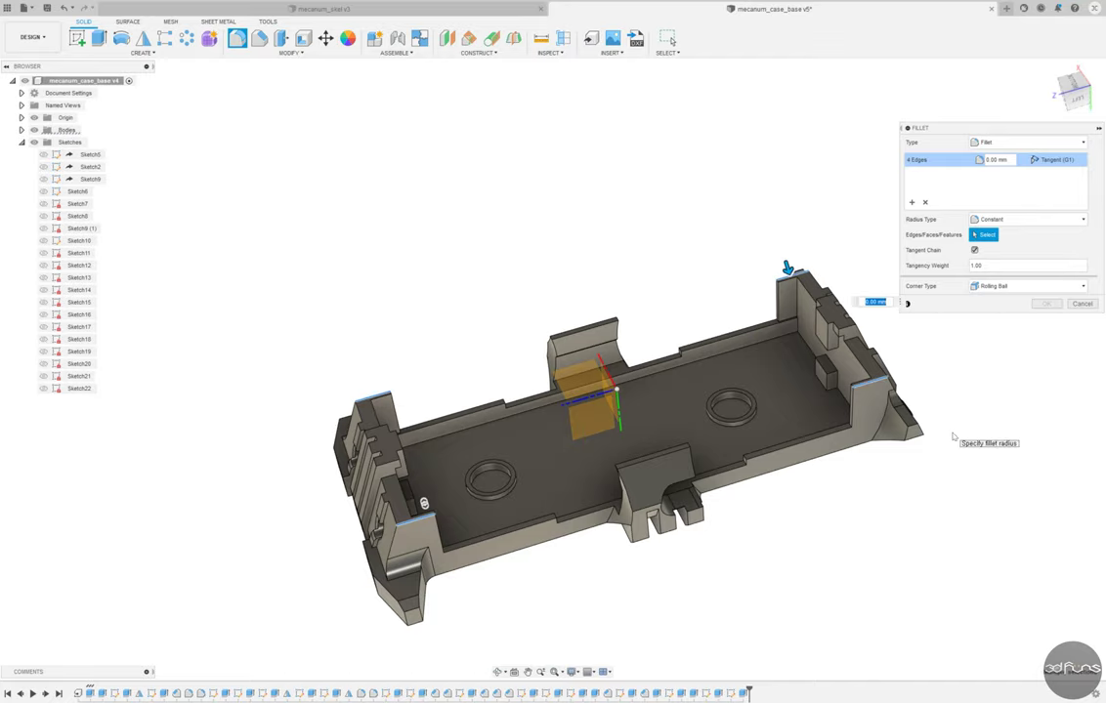
shift+middle_drag(643, 580, 568, 563)
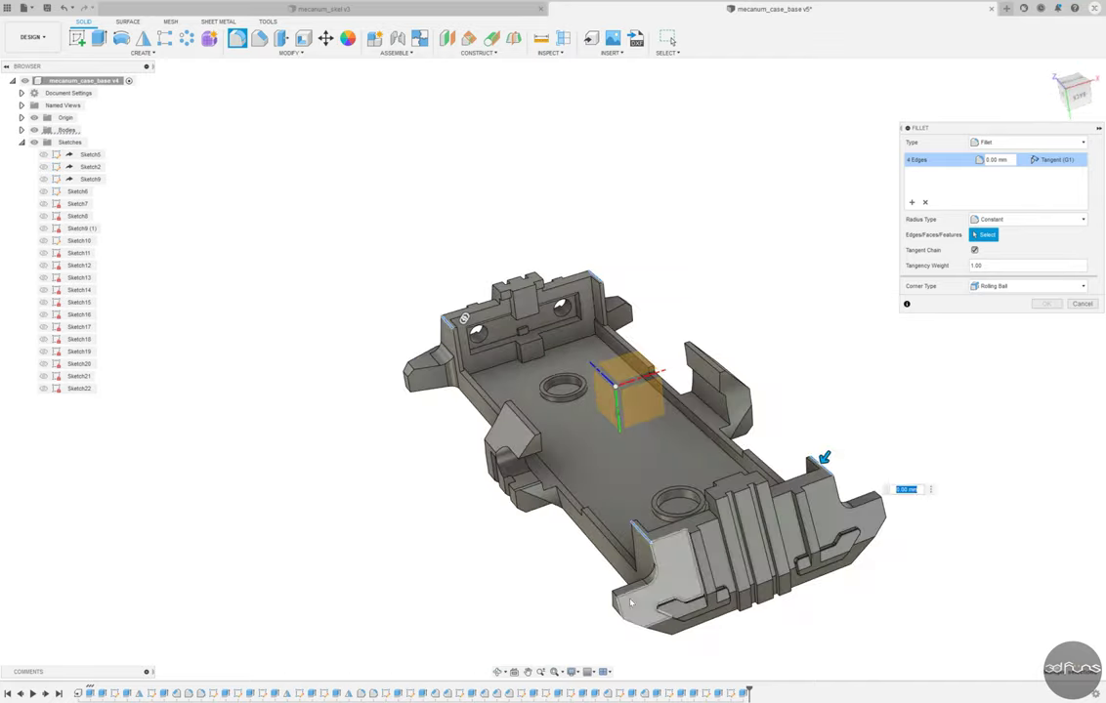
text(1)
key(Return)
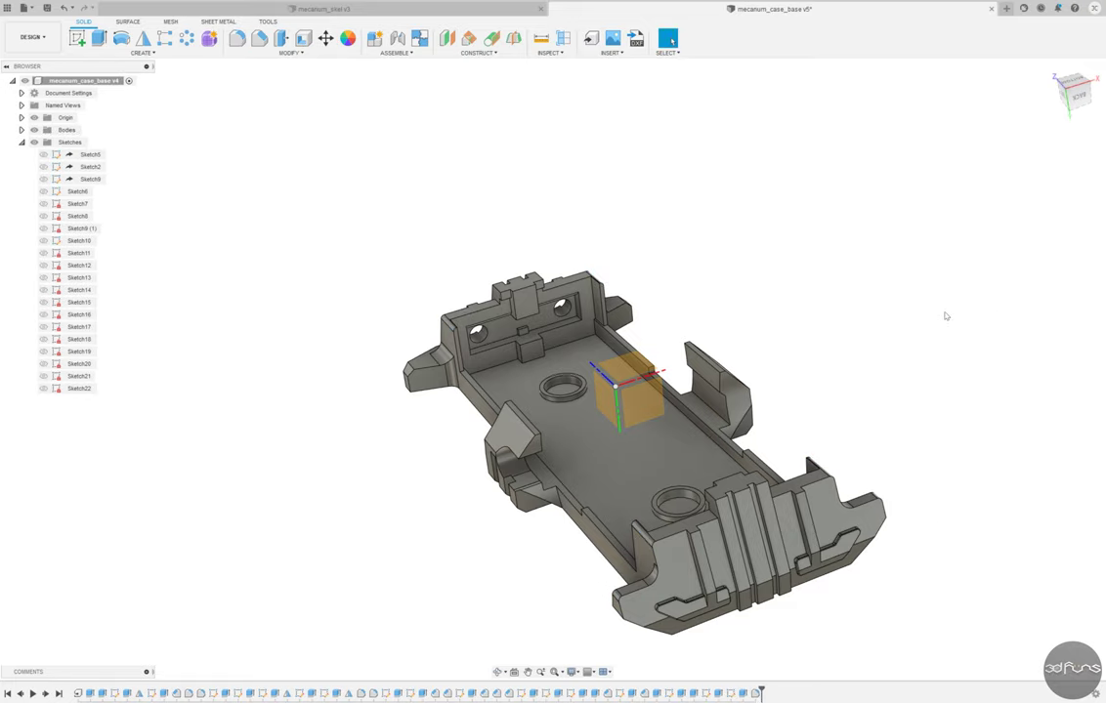
Step: Add another fillet of 2 mm on the wall edges
key(f)
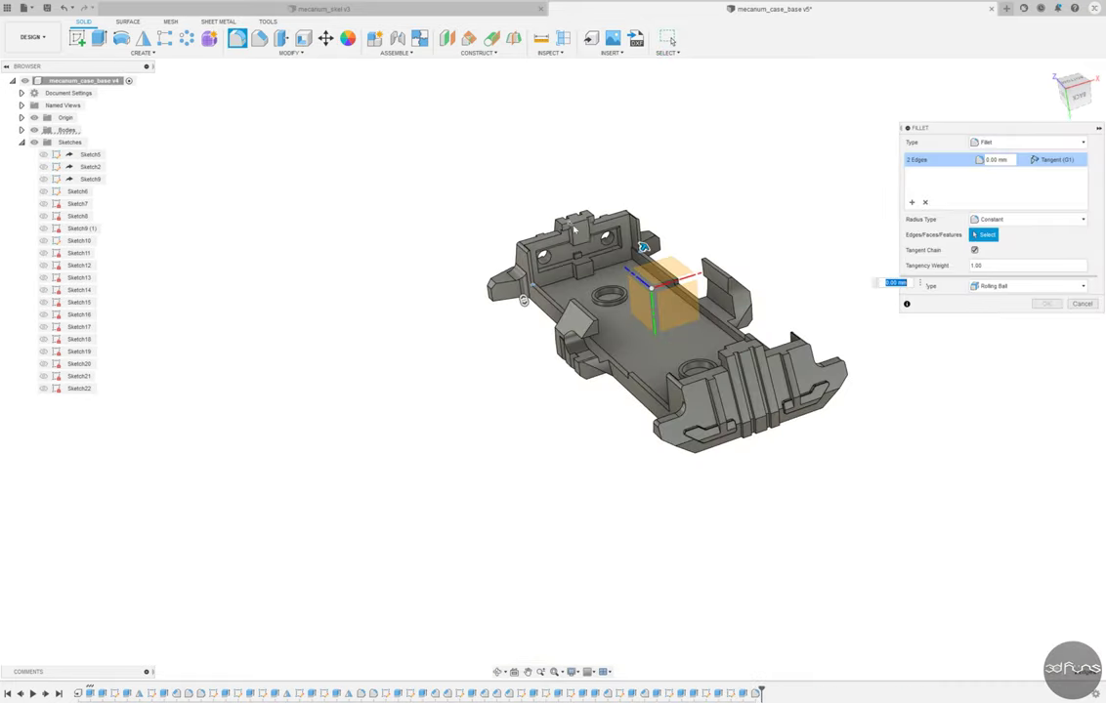
scroll(768, 329, up, 5)
scroll(525, 113, down, 2)
text(2)
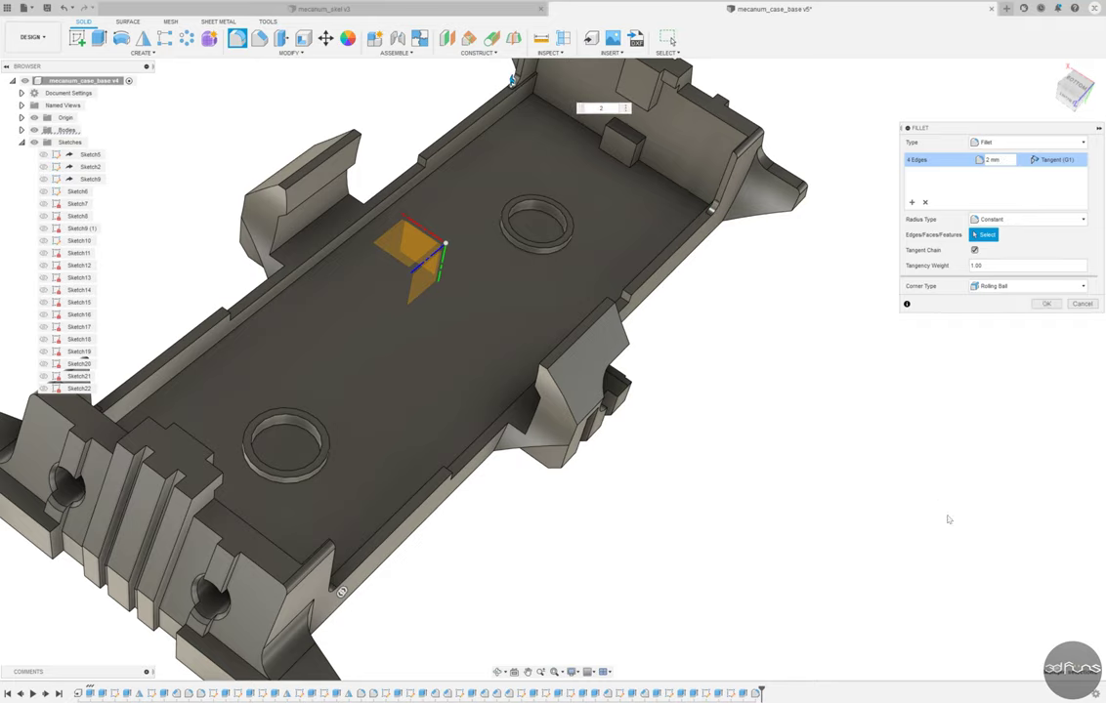
key(Return)
scroll(722, 476, down, 3)
Step: Fillet the floor edges inside the case
key(f)
scroll(470, 274, up, 5)
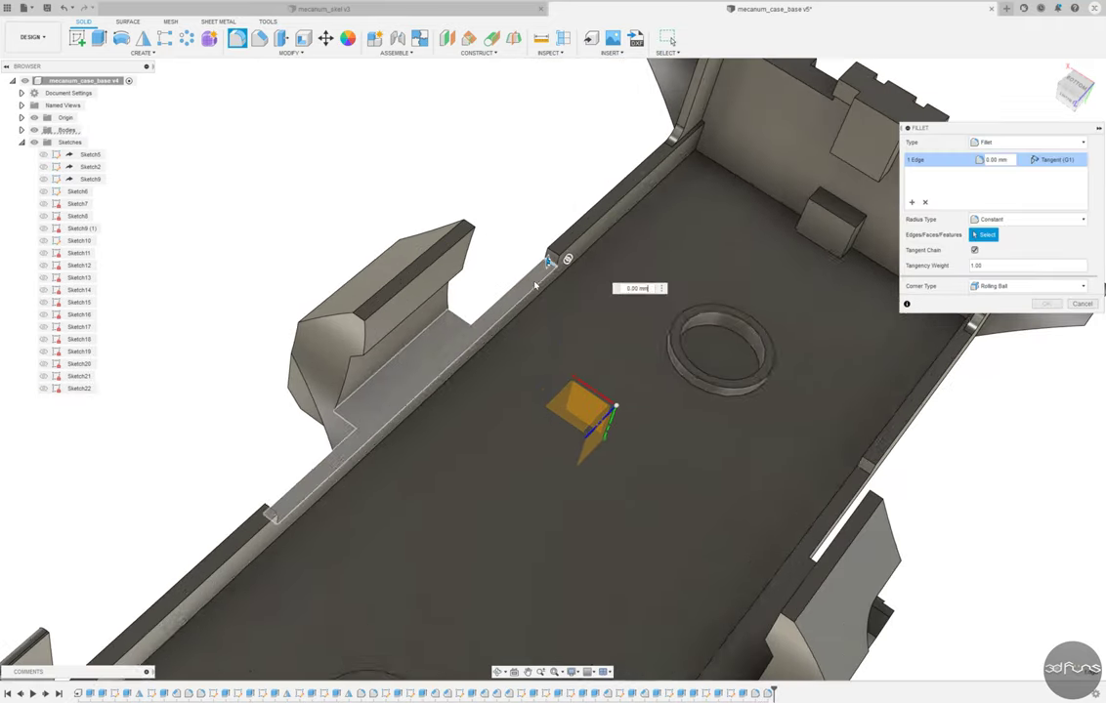
scroll(645, 426, down, 2)
scroll(558, 540, up, 5)
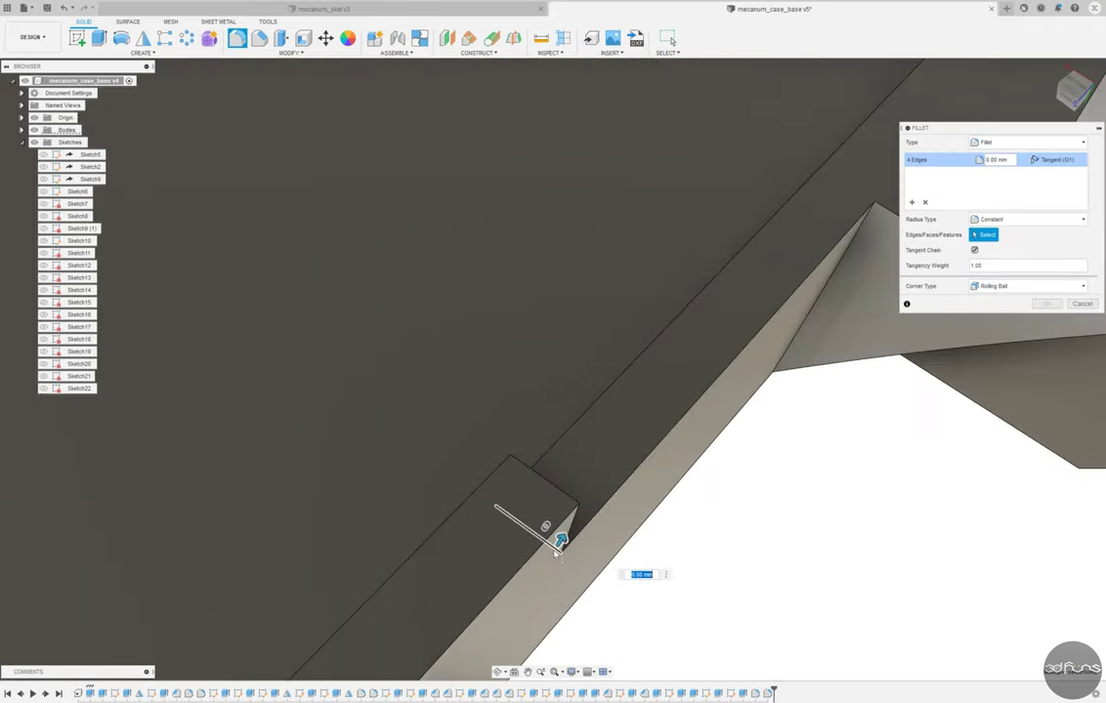
text(1)
key(Return)
scroll(745, 499, down, 5)
Step: Reopen the last fillet for editing and orbit to view the end edges
click(780, 694)
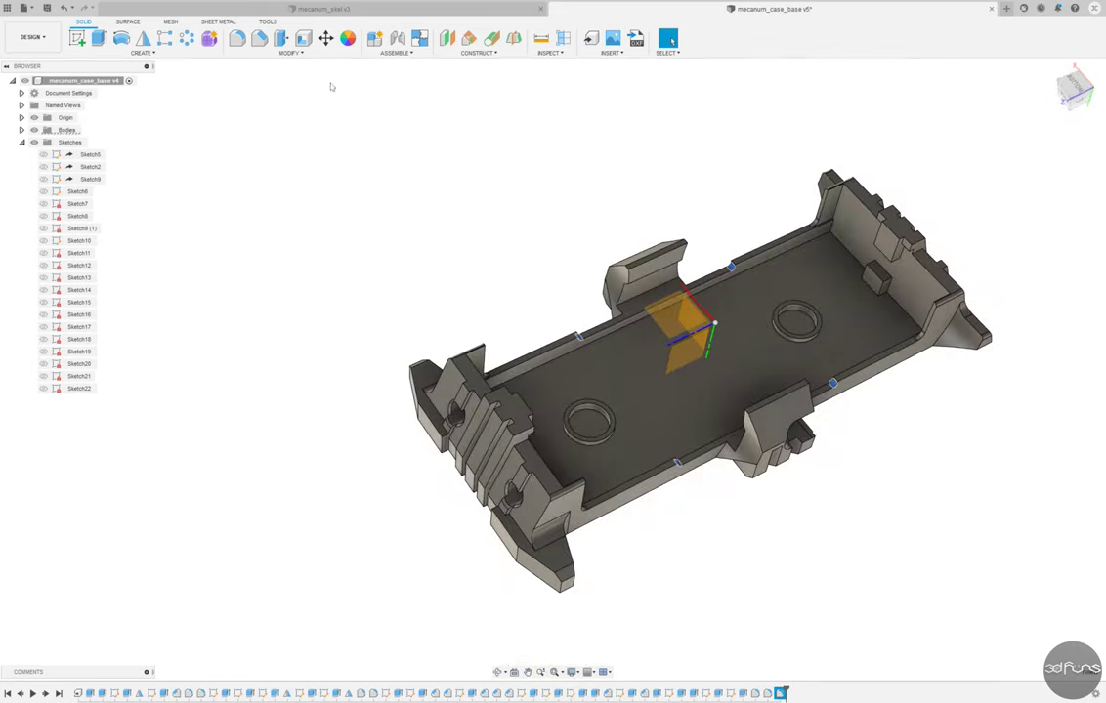
click(259, 37)
shift+middle_drag(684, 391, 586, 371)
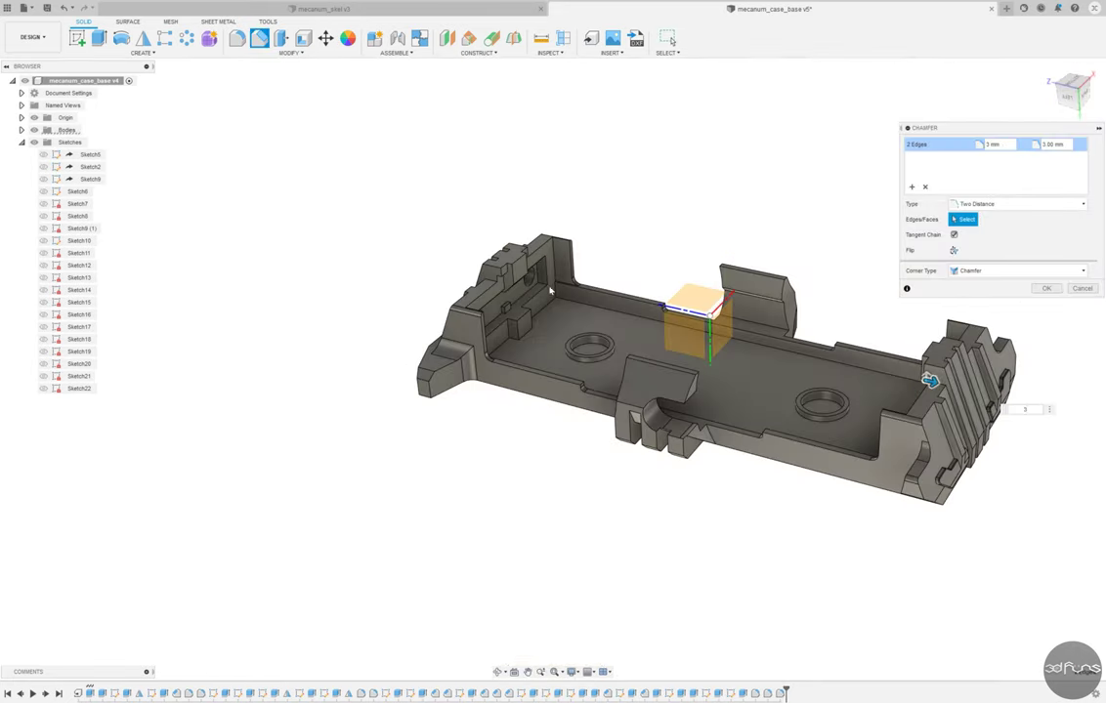
key(Escape)
scroll(479, 276, up, 3)
scroll(479, 276, up, 2)
scroll(374, 342, down, 5)
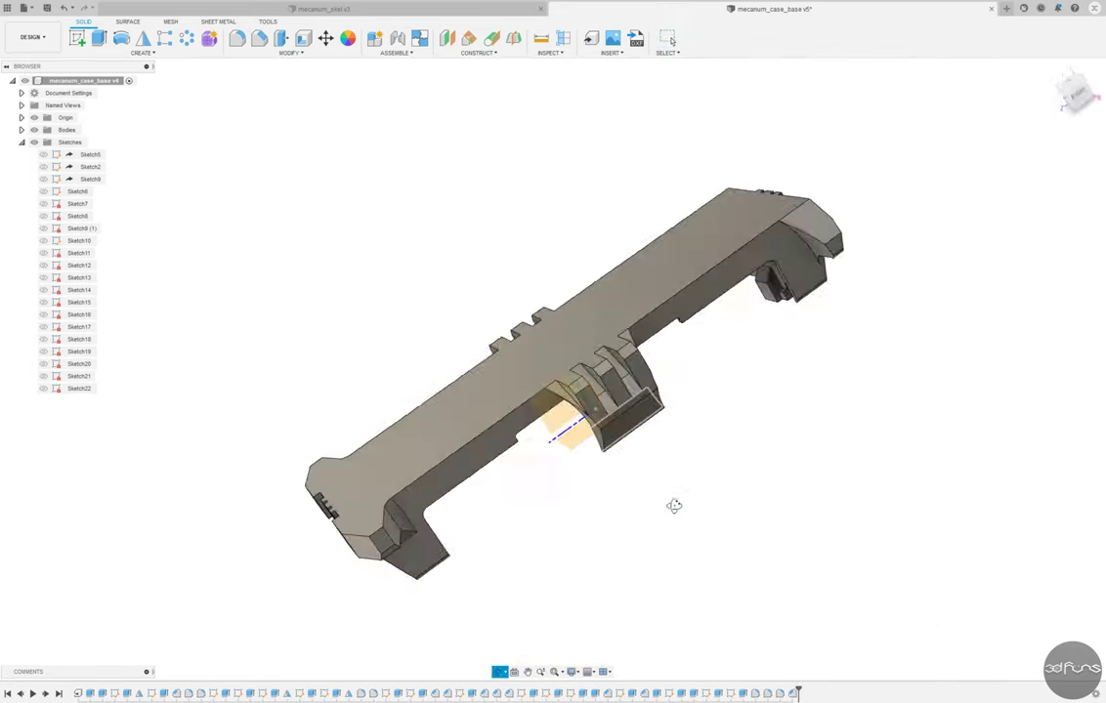